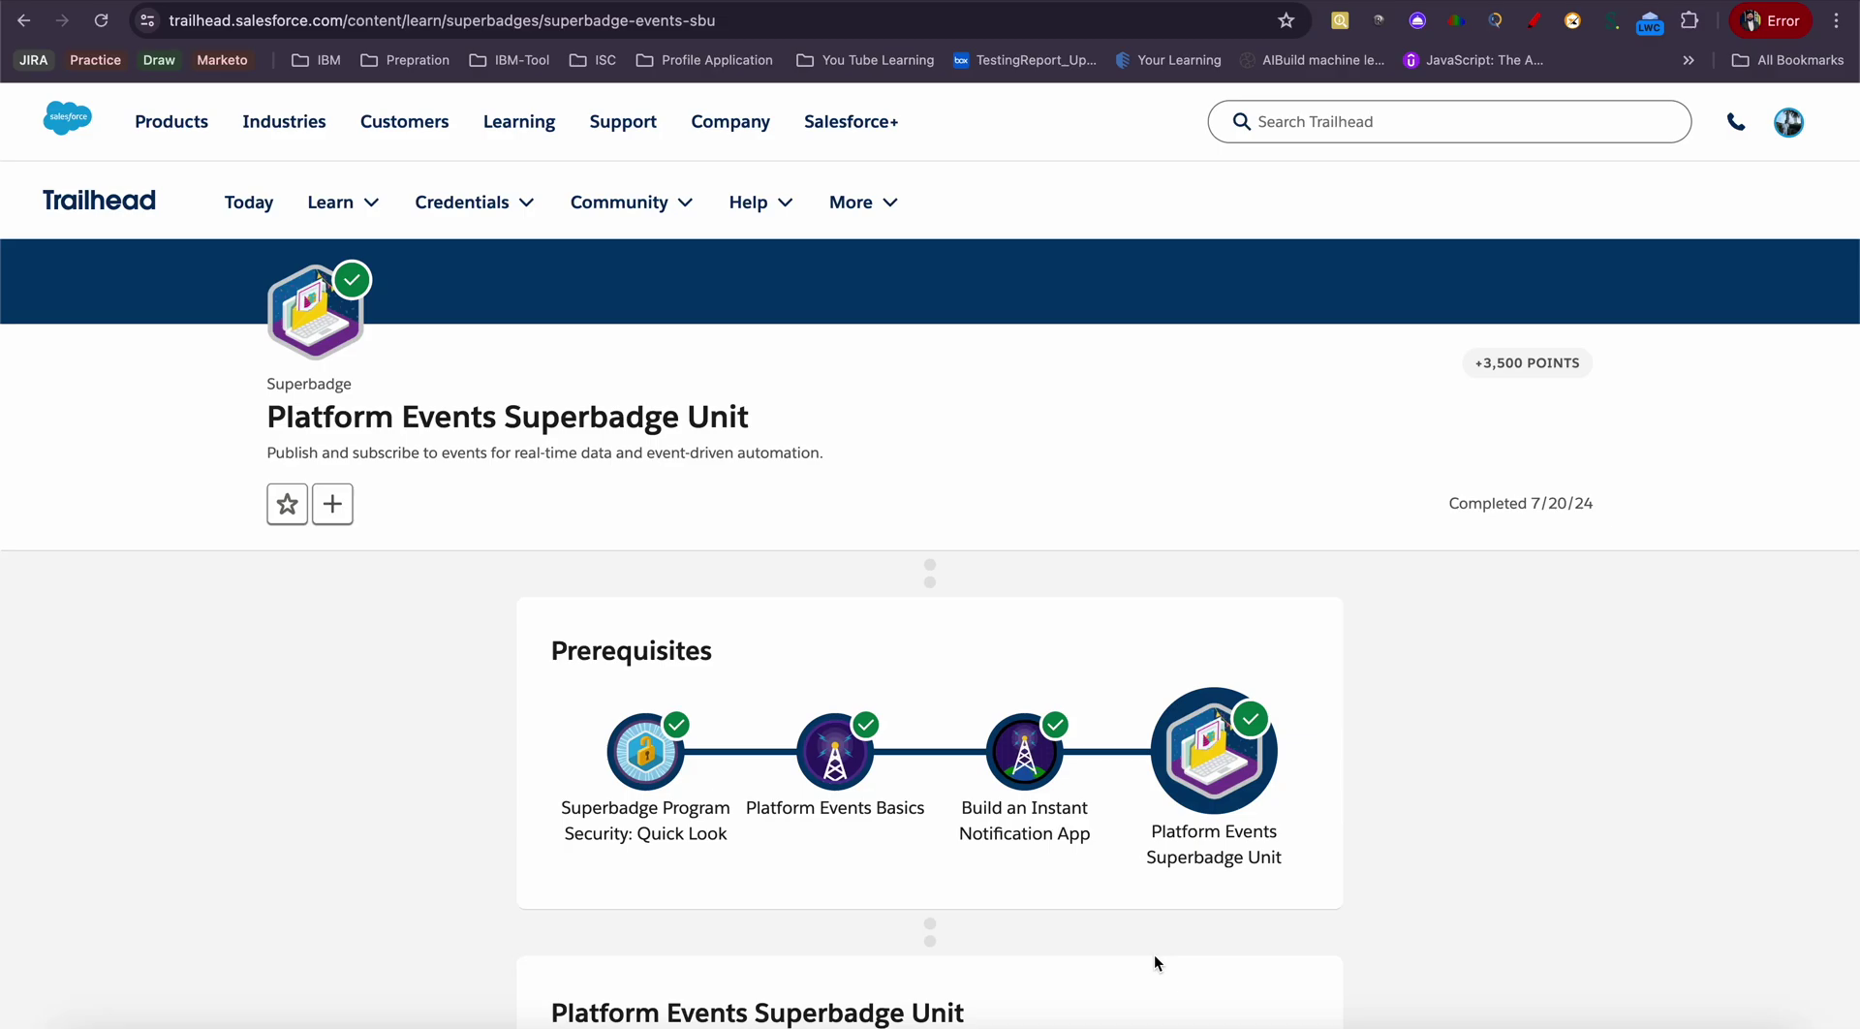
# Scroll down the Platform Events Superbadge Unit page to the challenge text
pyautogui.tripleClick(655, 410)
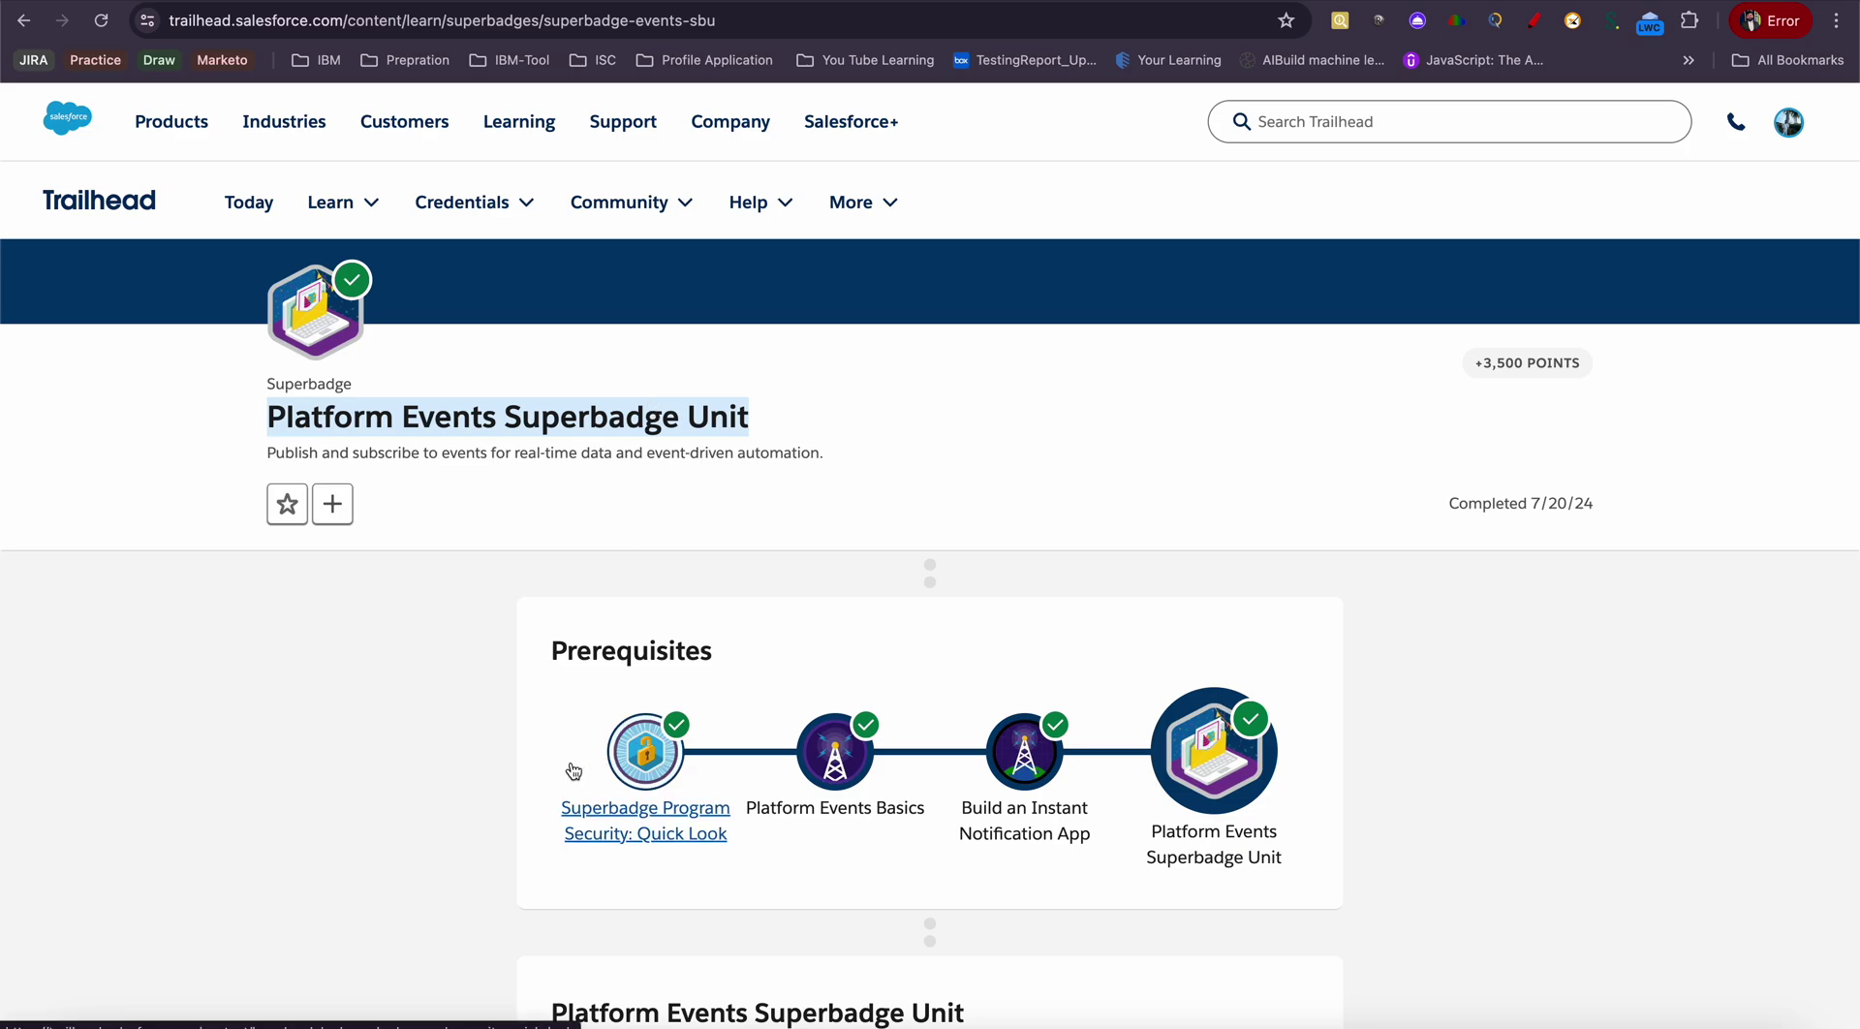
pyautogui.scroll(-2, 574, 770)
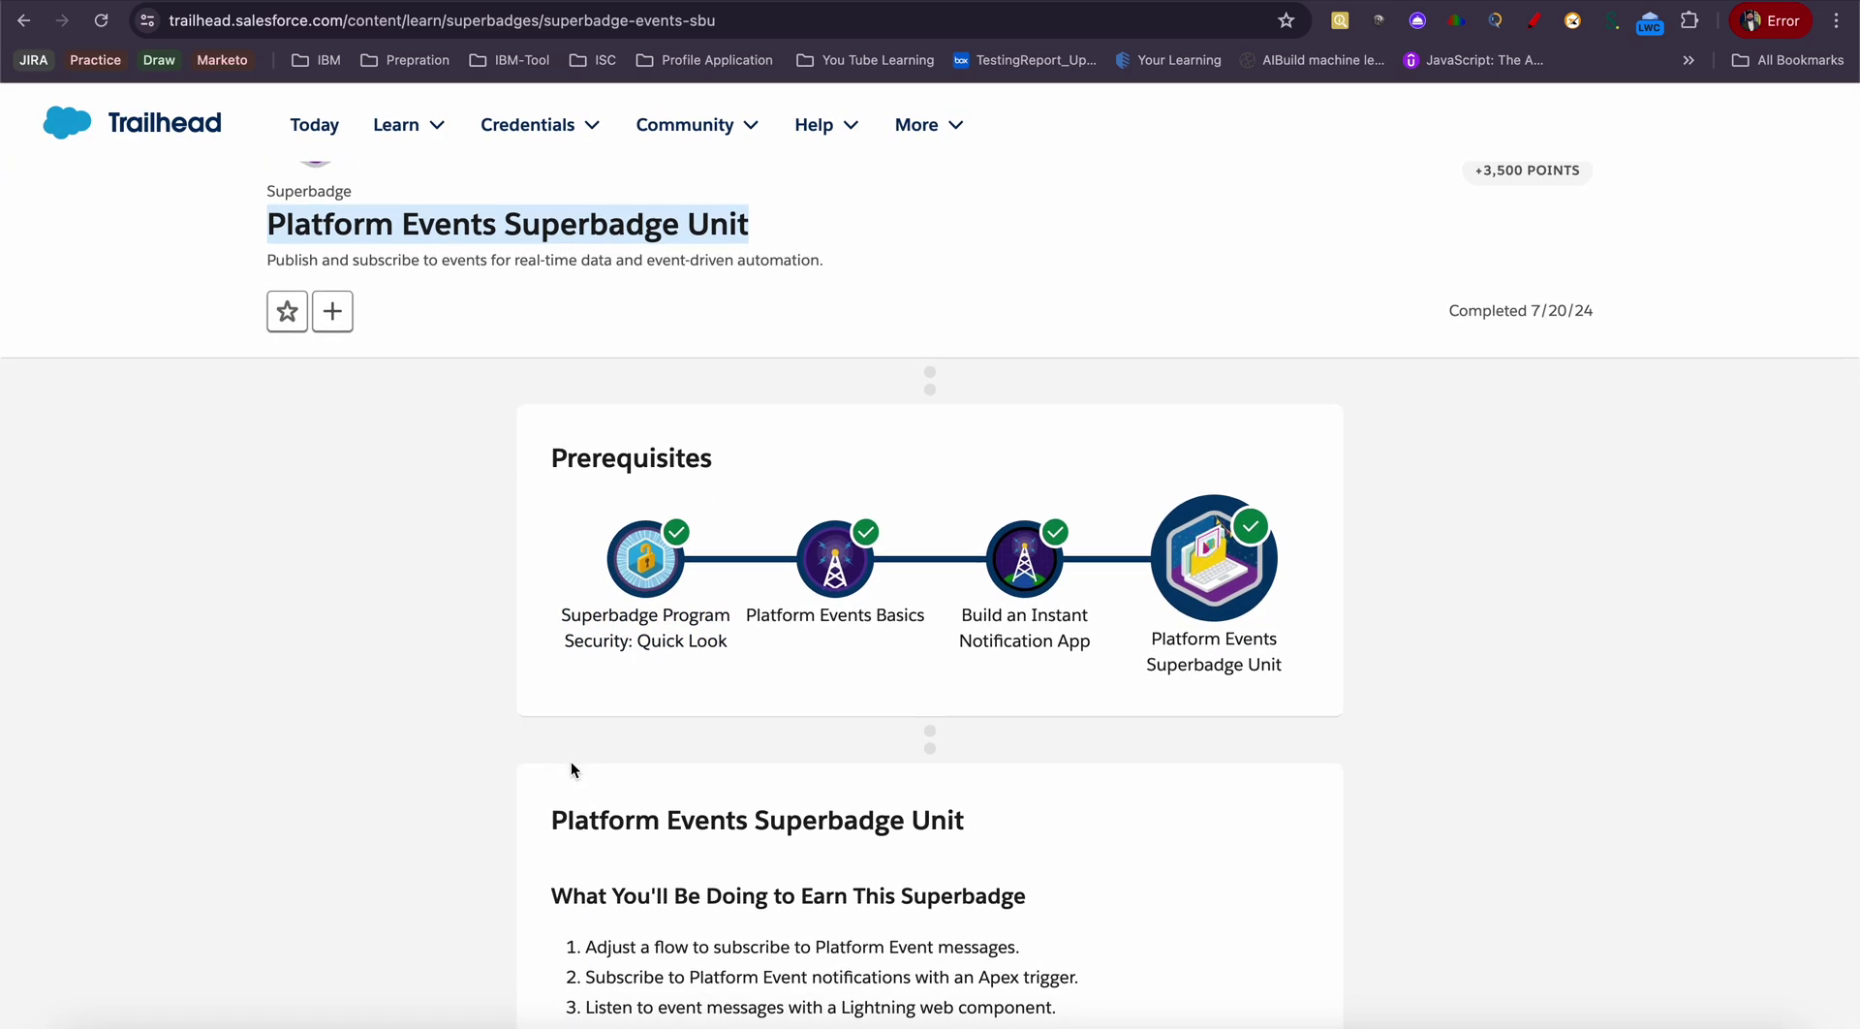
pyautogui.scroll(-1, 571, 768)
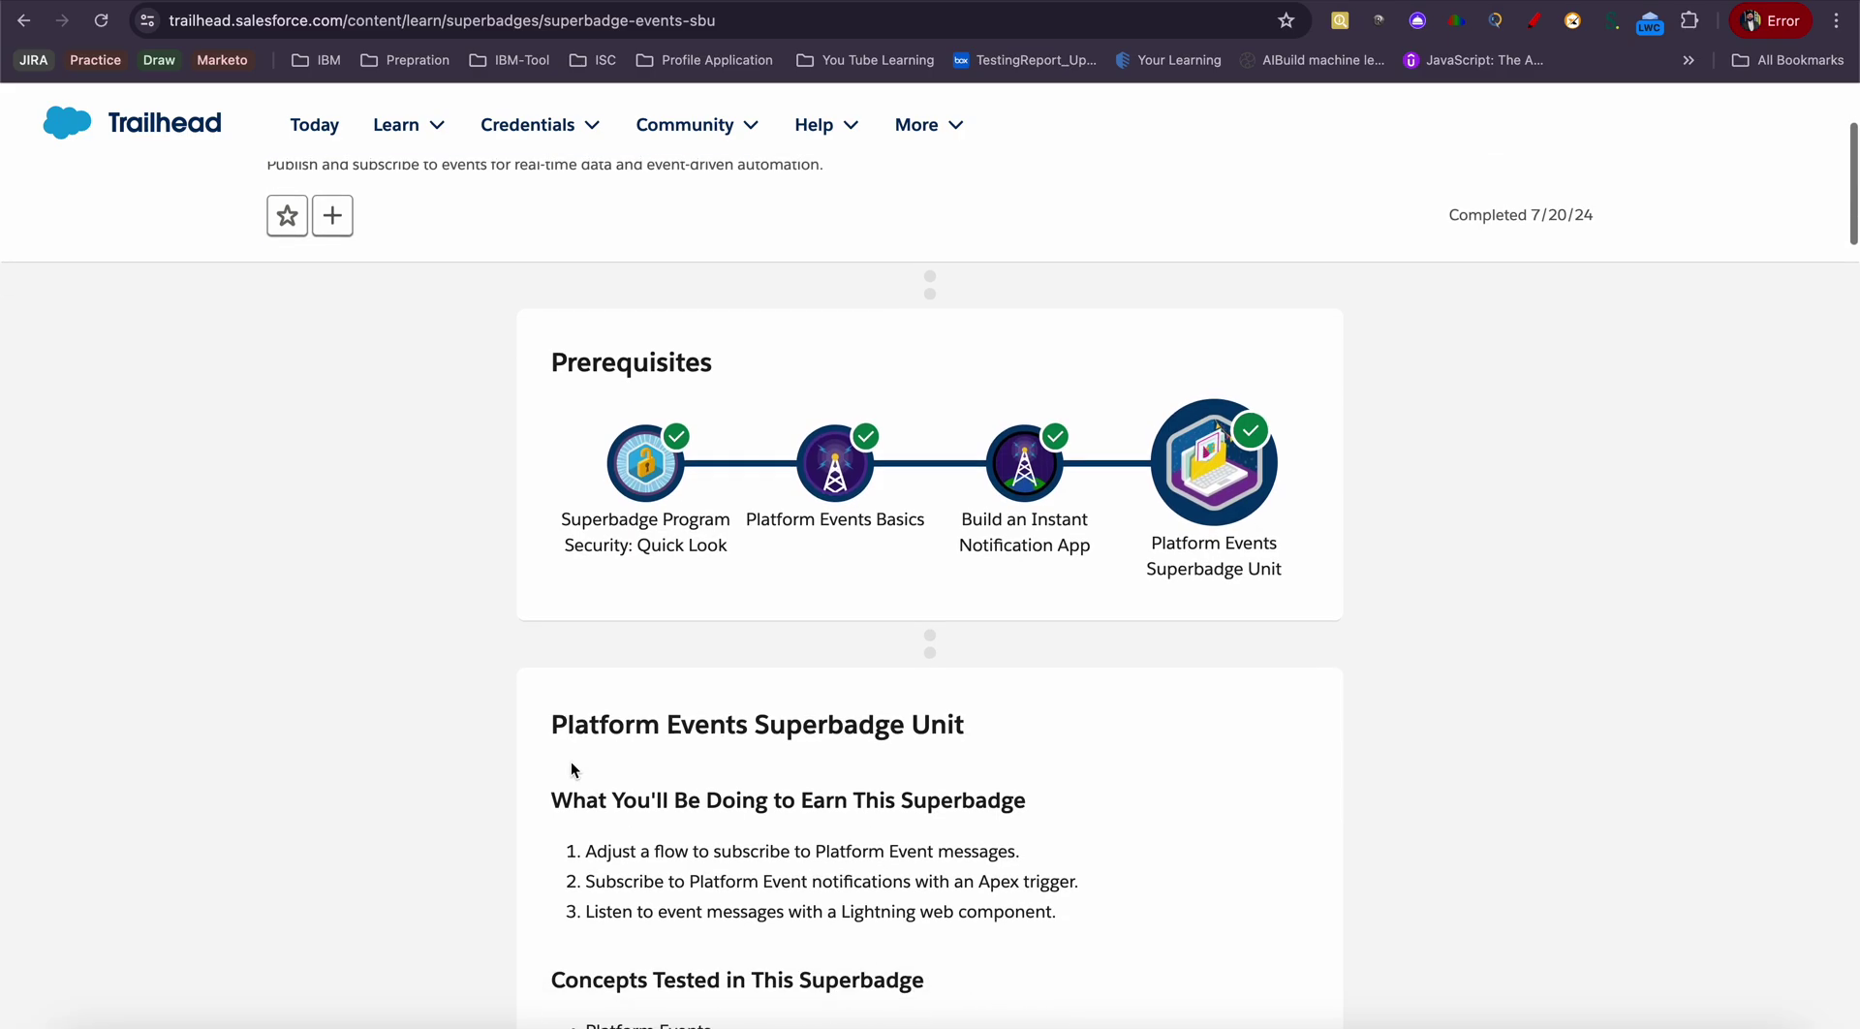
pyautogui.scroll(-1, 571, 767)
pyautogui.scroll(-1, 571, 761)
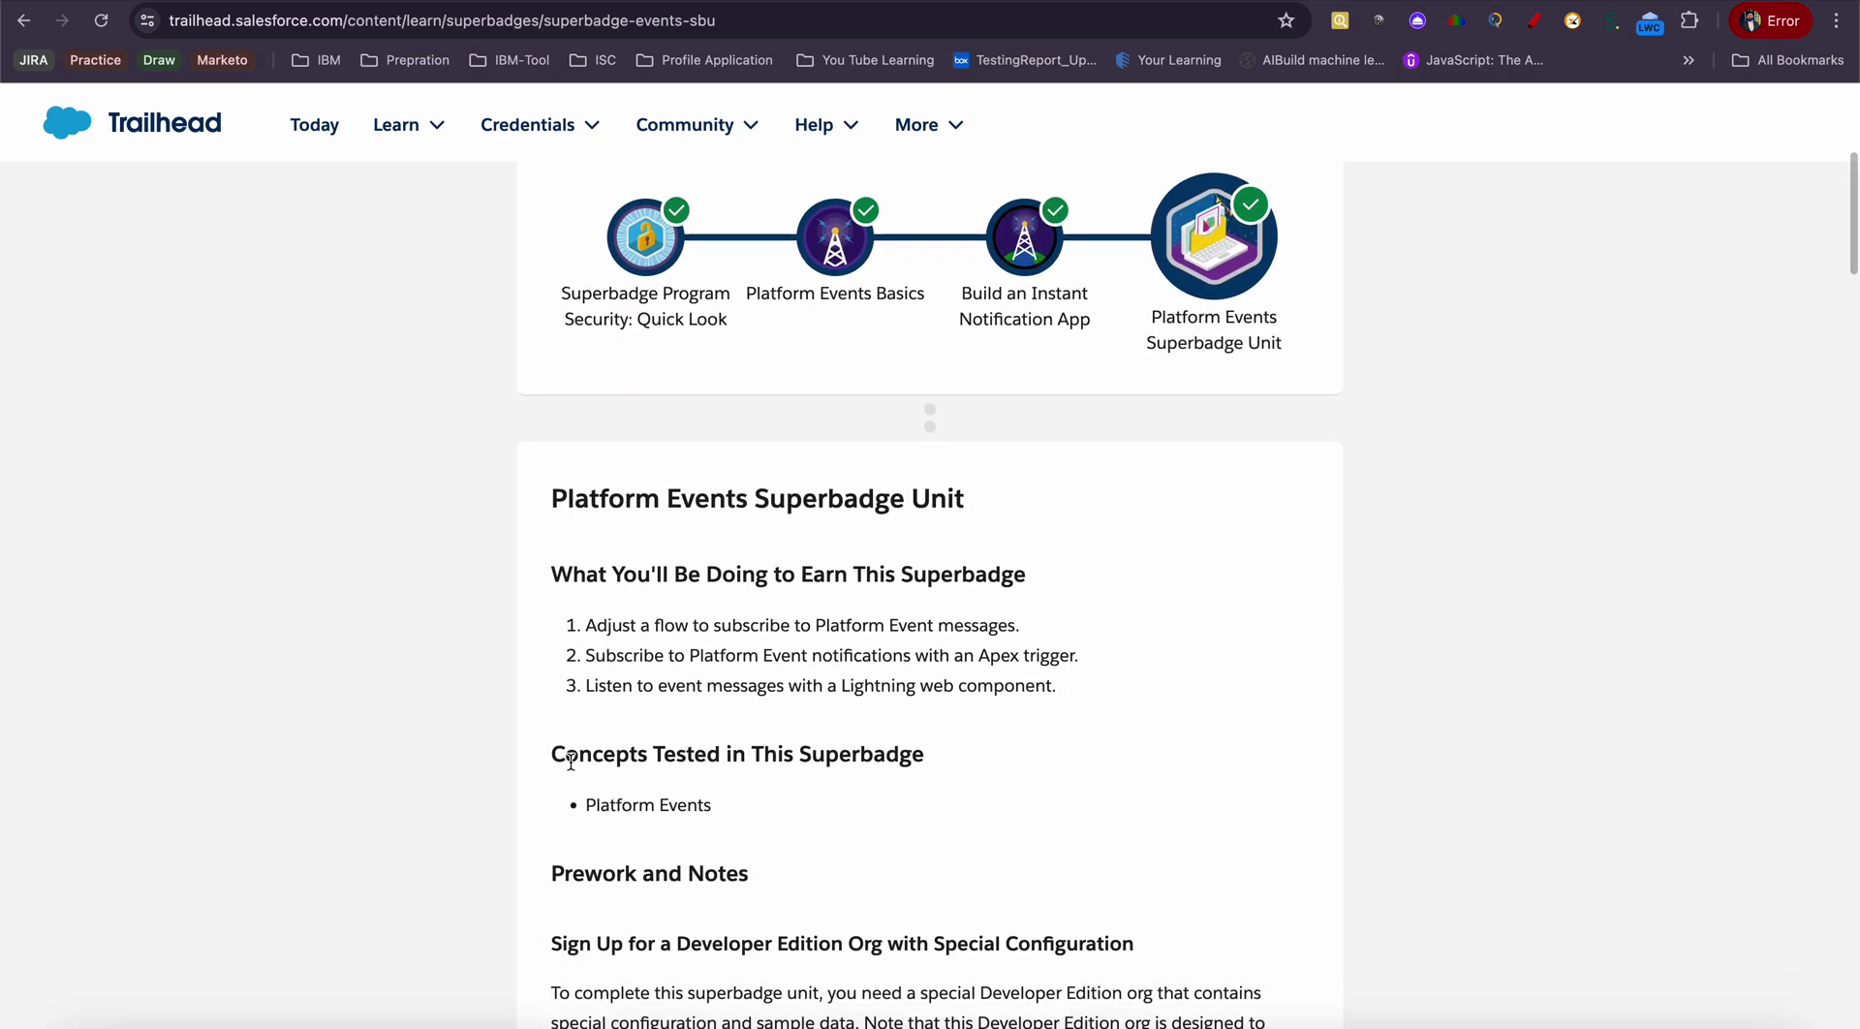
pyautogui.scroll(-1, 571, 761)
pyautogui.scroll(1, 571, 760)
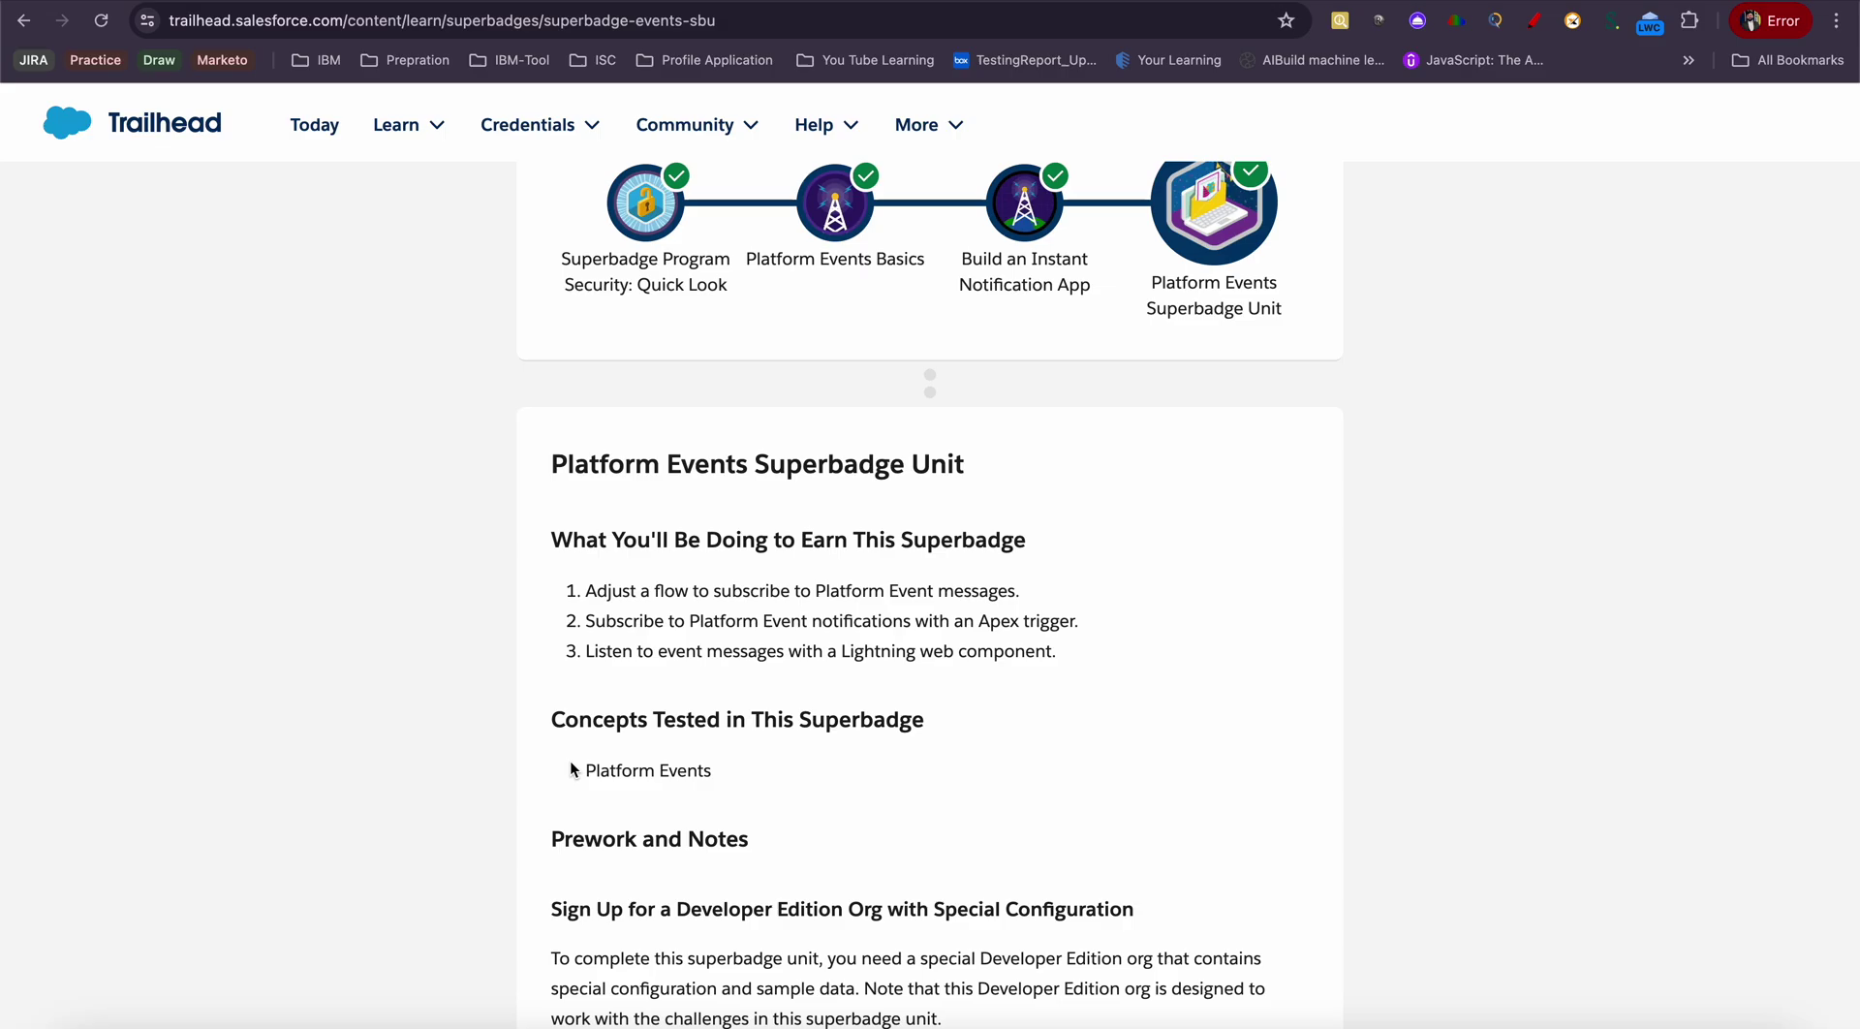
# Scroll back up to the Subscribe to Mission Allocation Events business requirement
pyautogui.scroll(-20, 569, 759)
pyautogui.scroll(10, 569, 759)
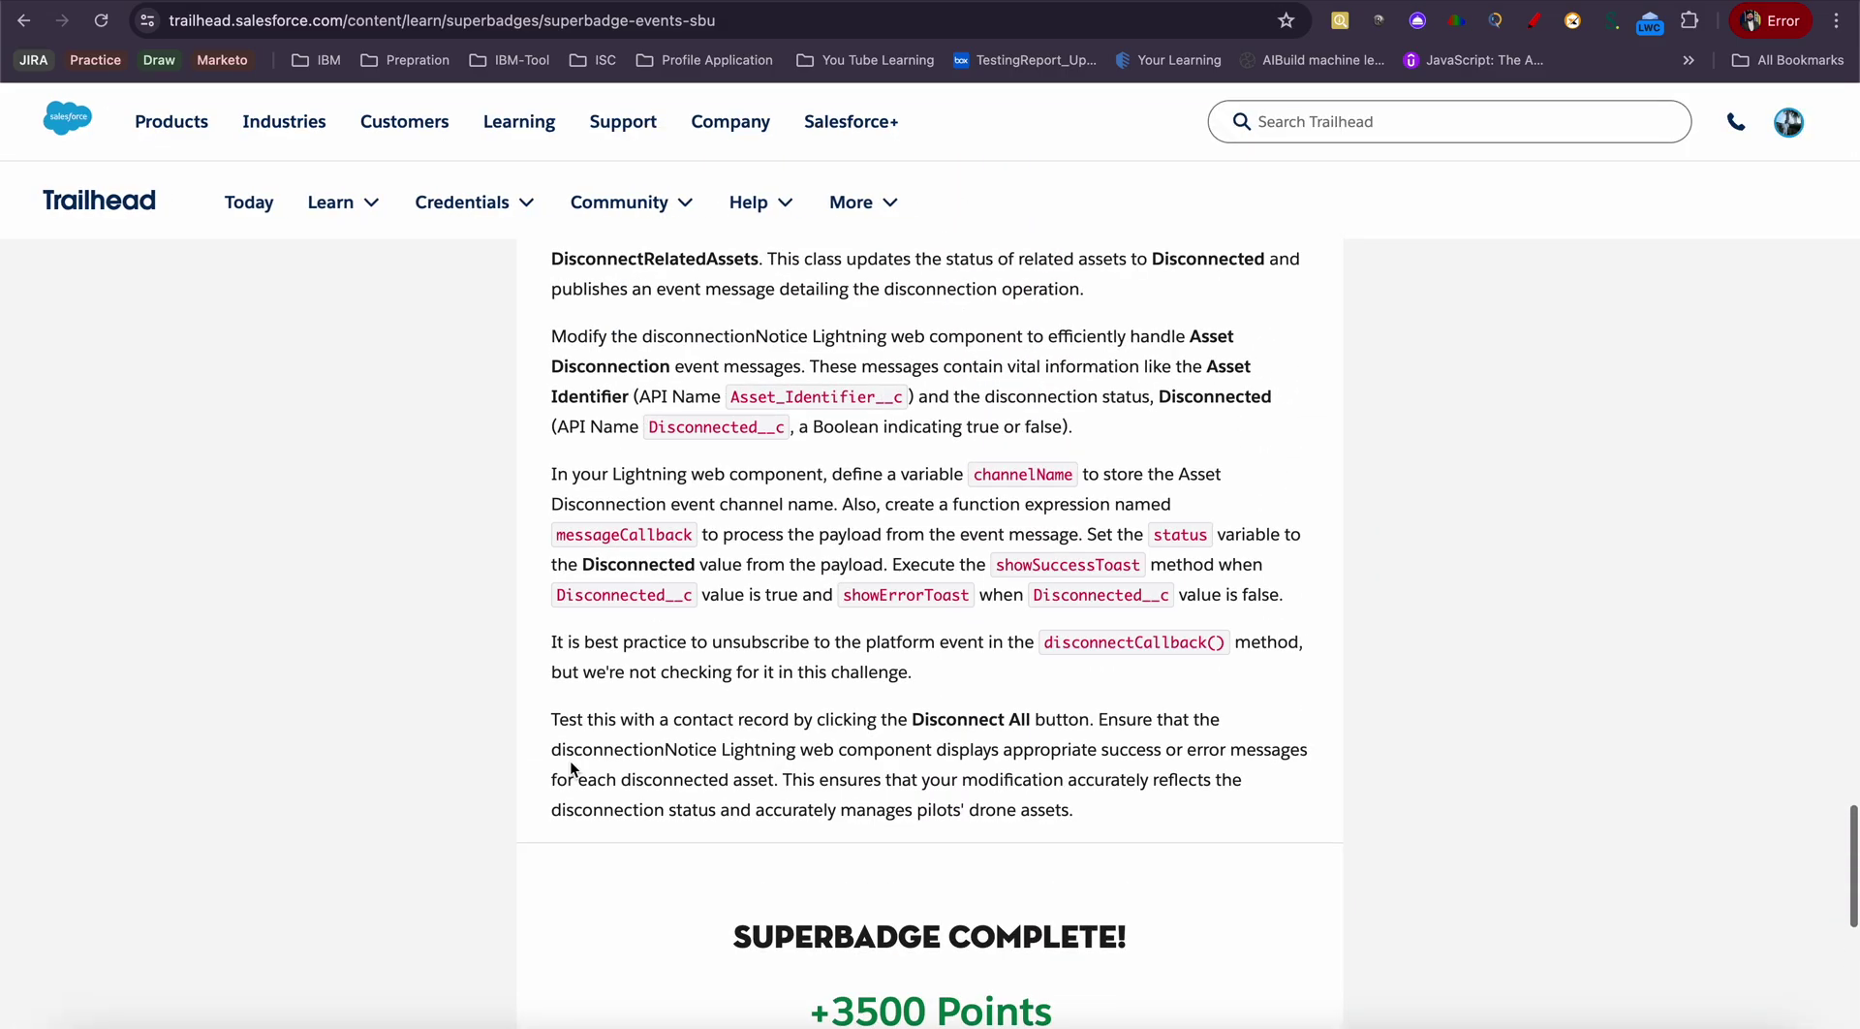
pyautogui.scroll(15, 570, 759)
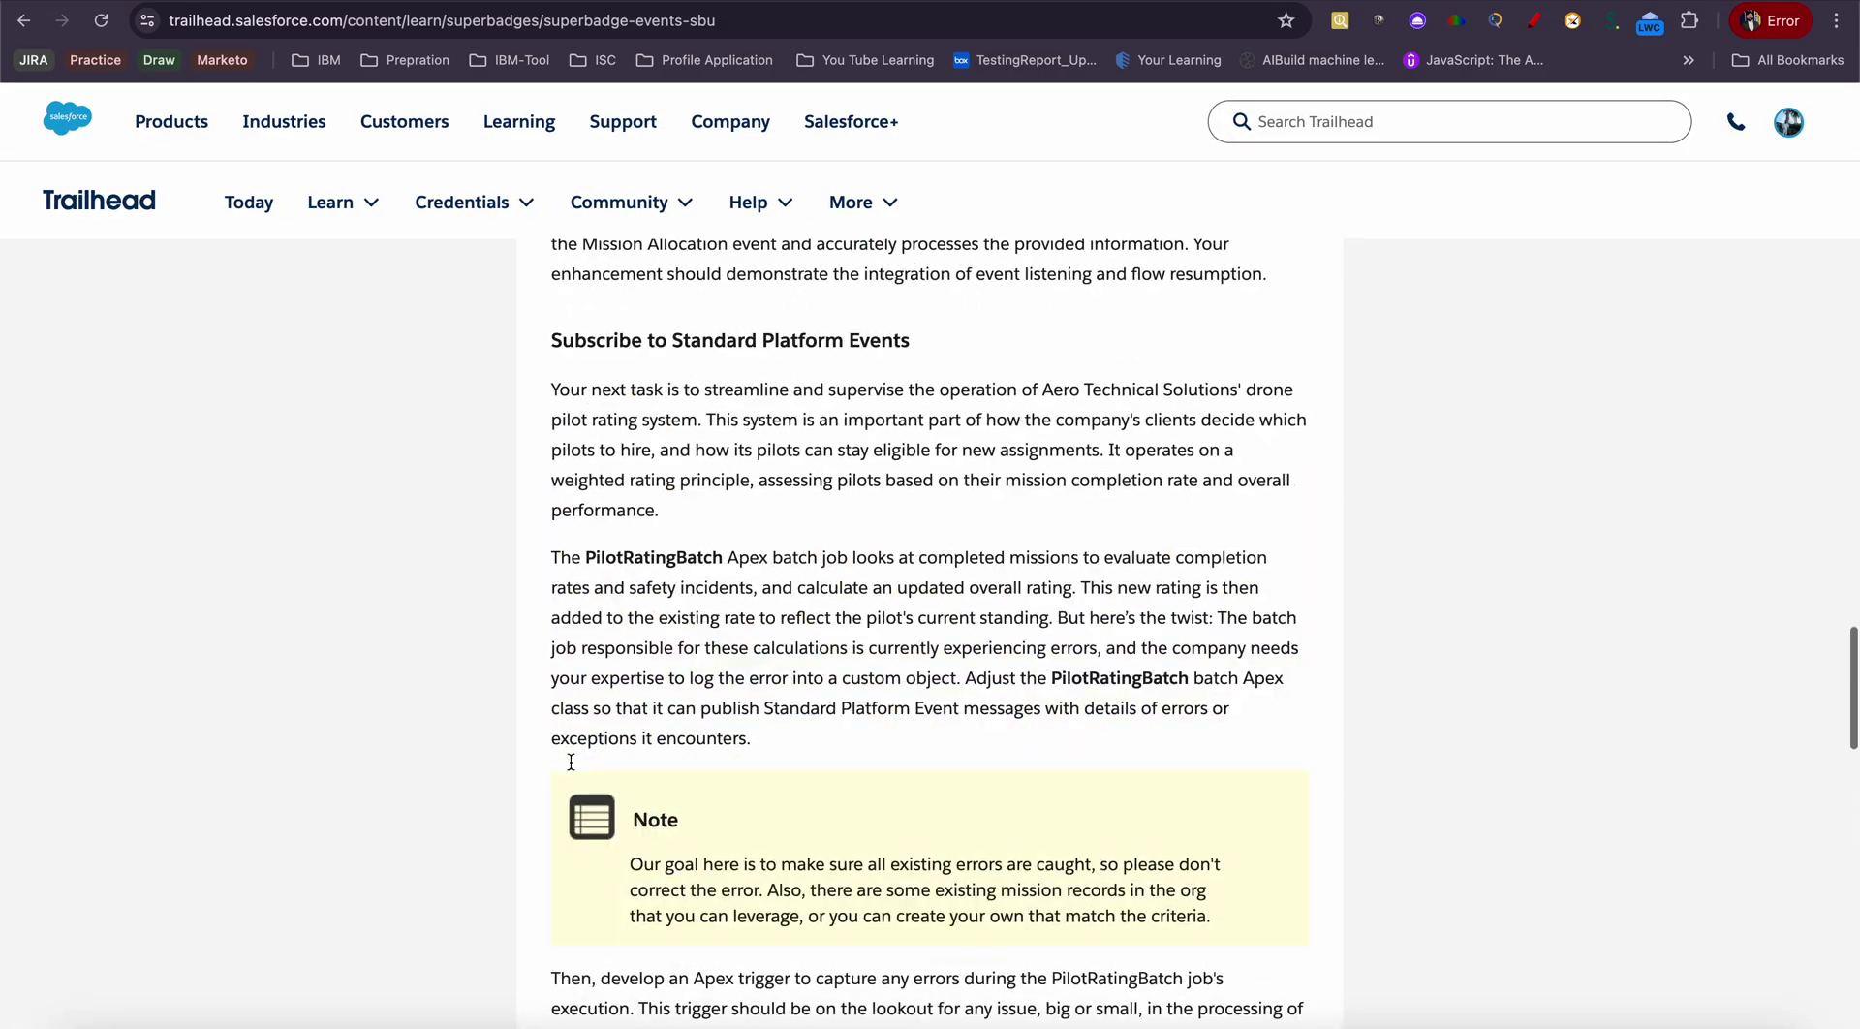
pyautogui.scroll(6, 571, 761)
pyautogui.scroll(-1, 571, 762)
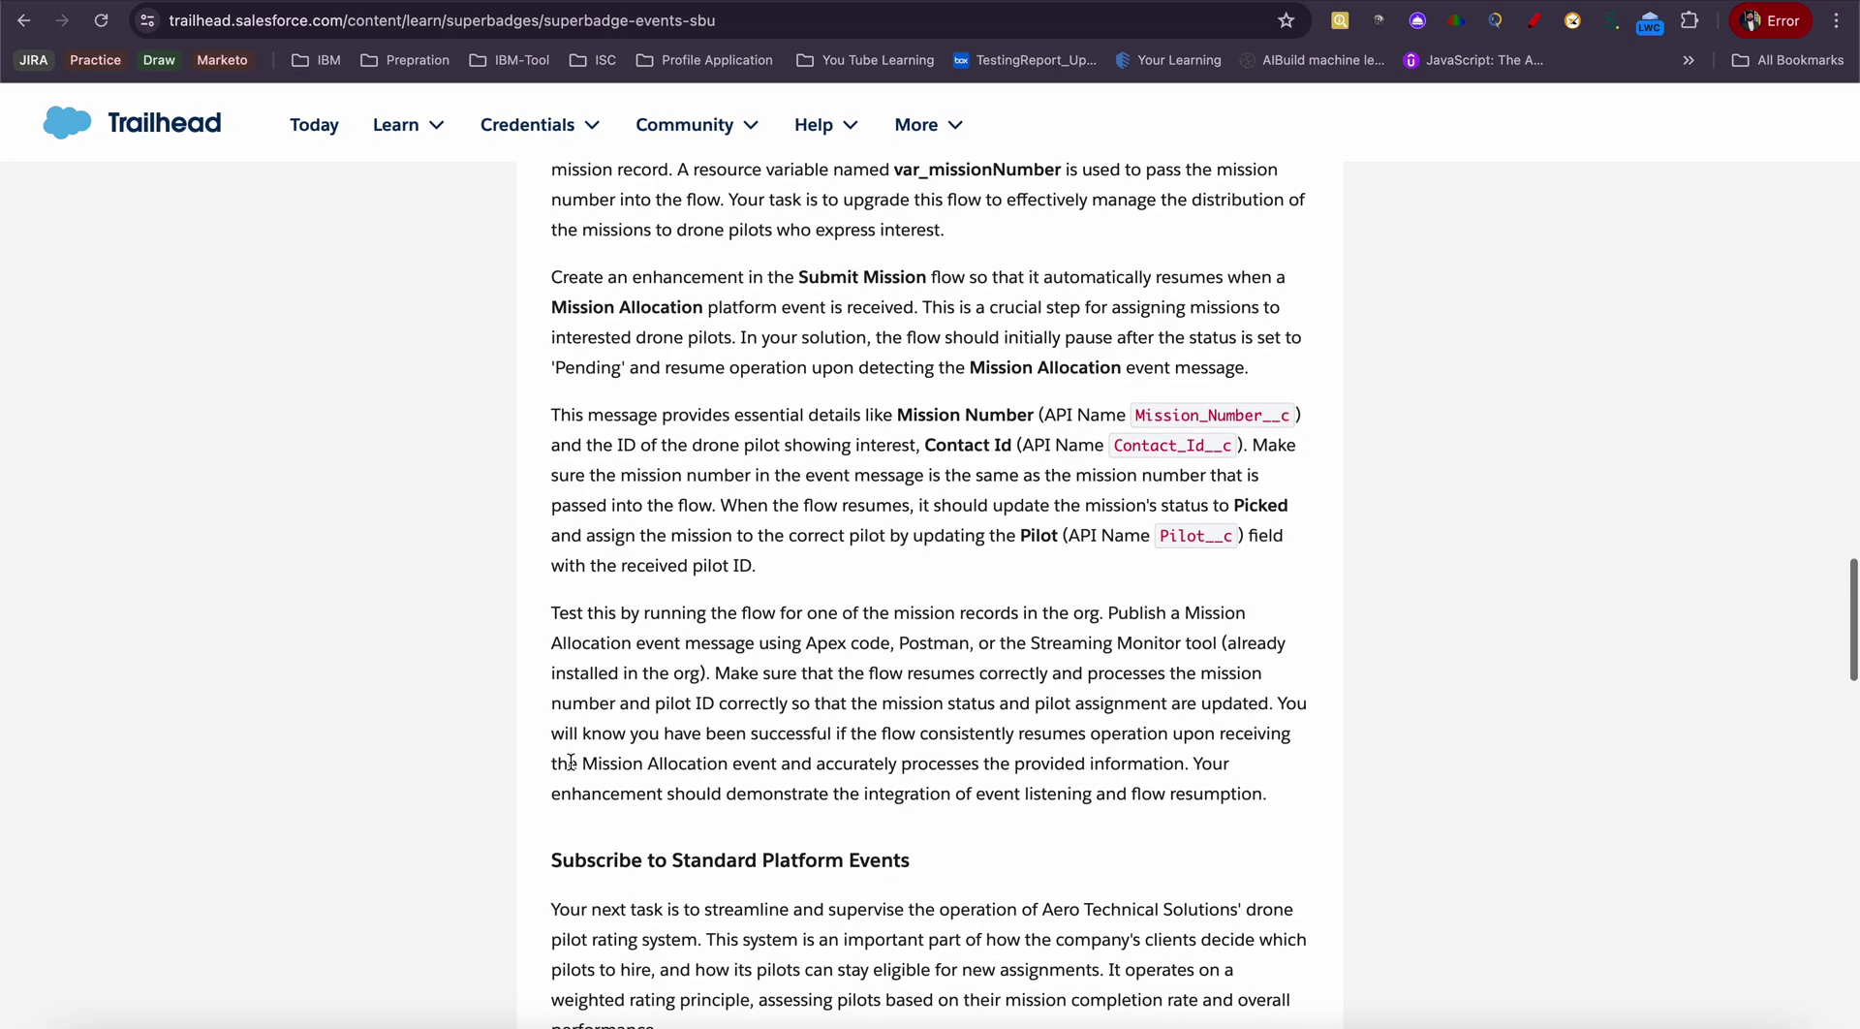
pyautogui.scroll(2, 570, 762)
pyautogui.scroll(1, 571, 761)
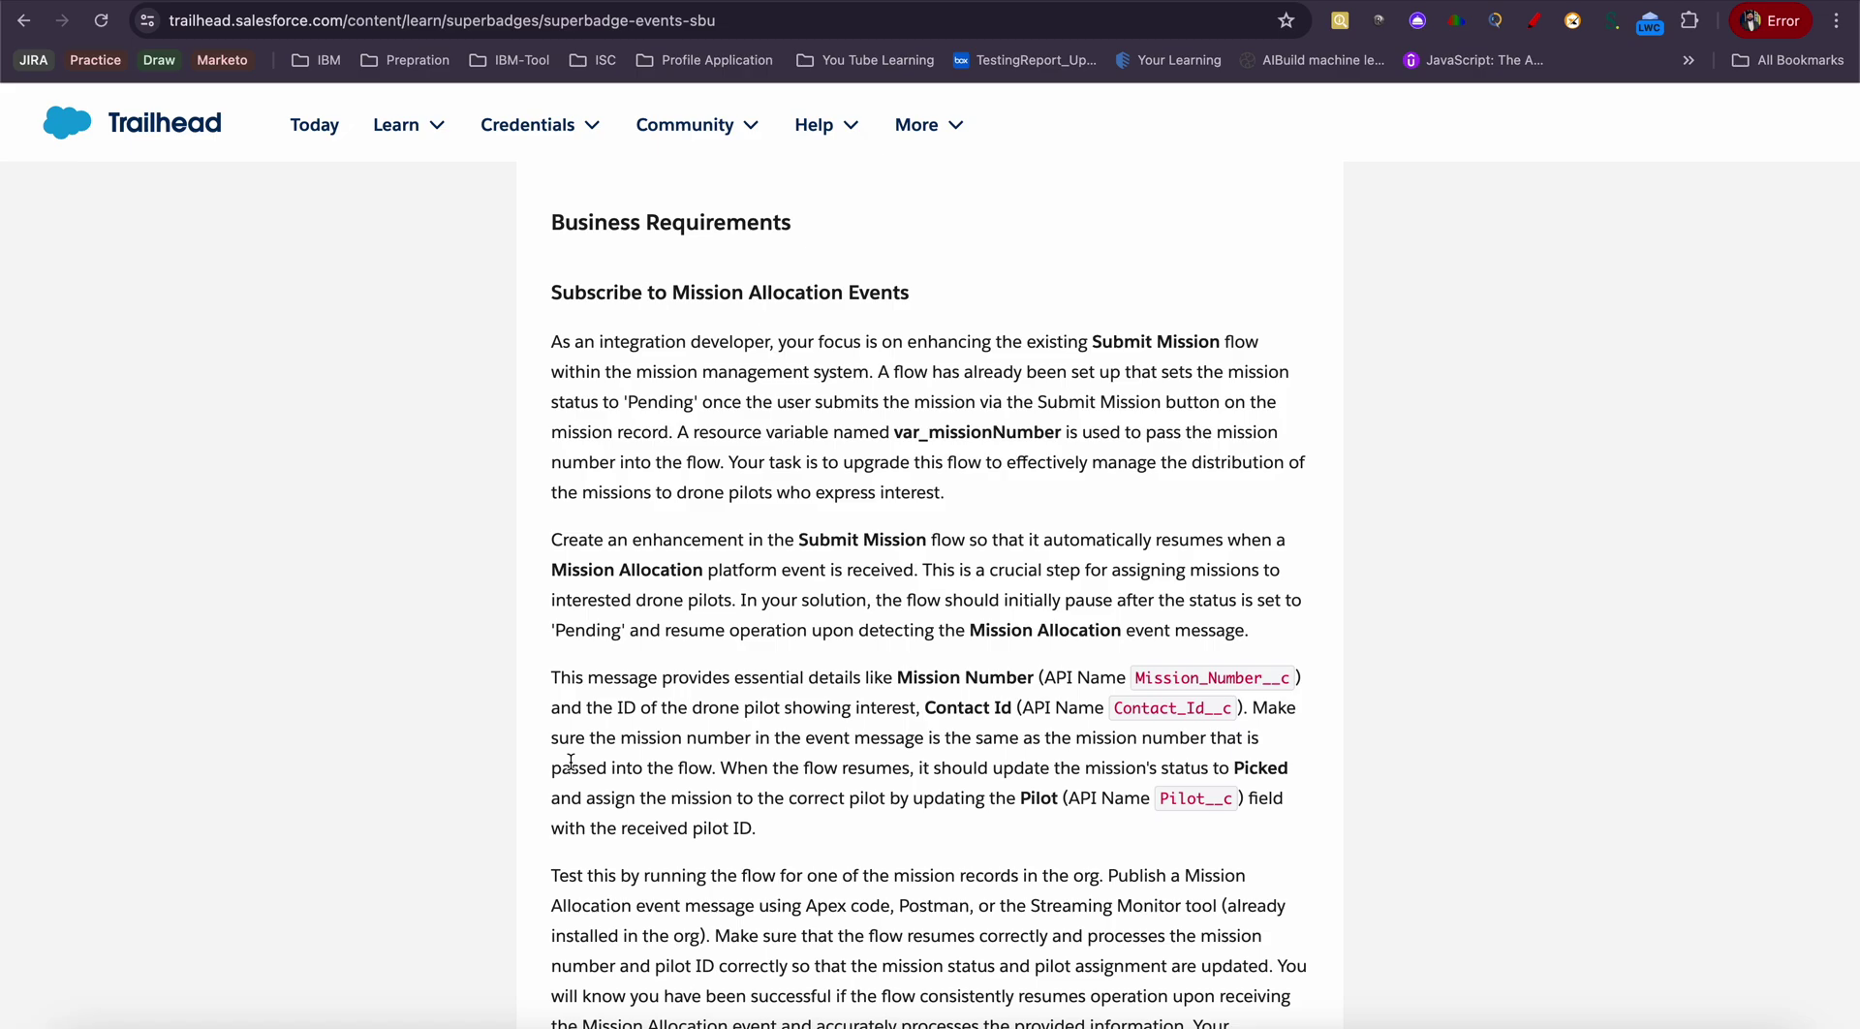
pyautogui.scroll(-1, 571, 761)
pyautogui.scroll(-10, 570, 762)
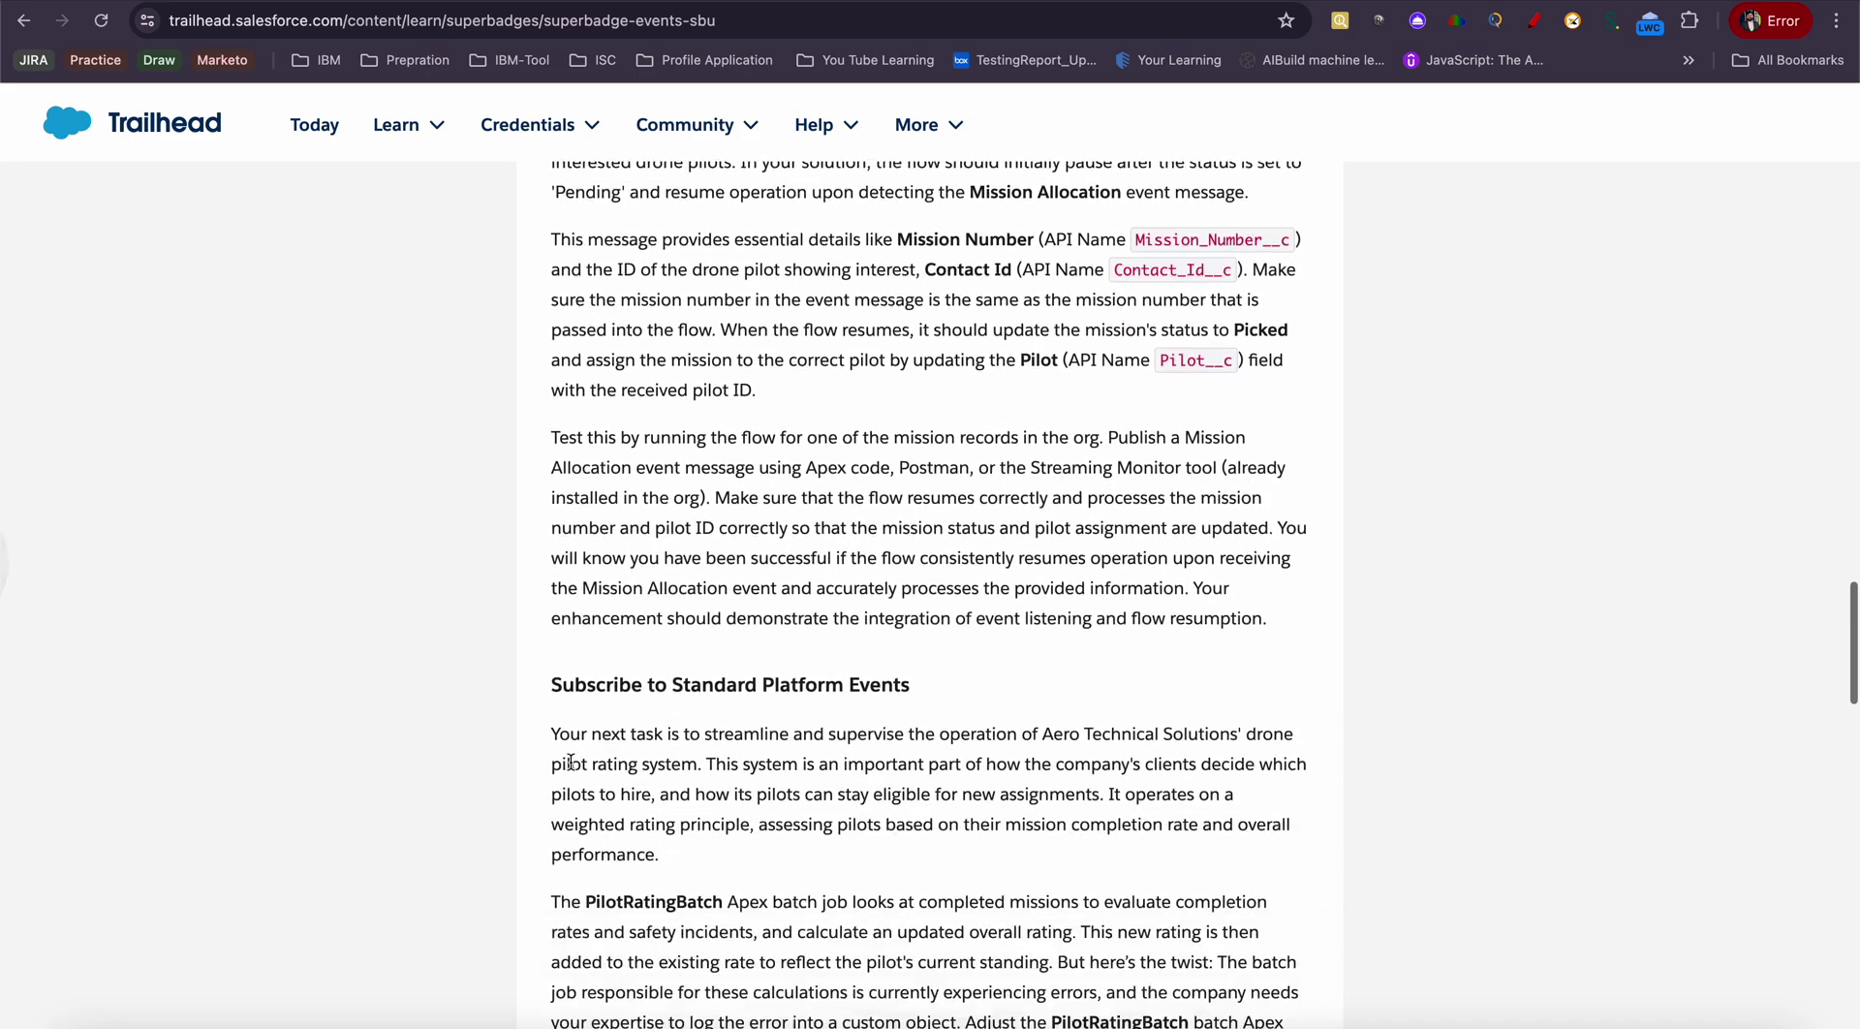
pyautogui.scroll(6, 571, 761)
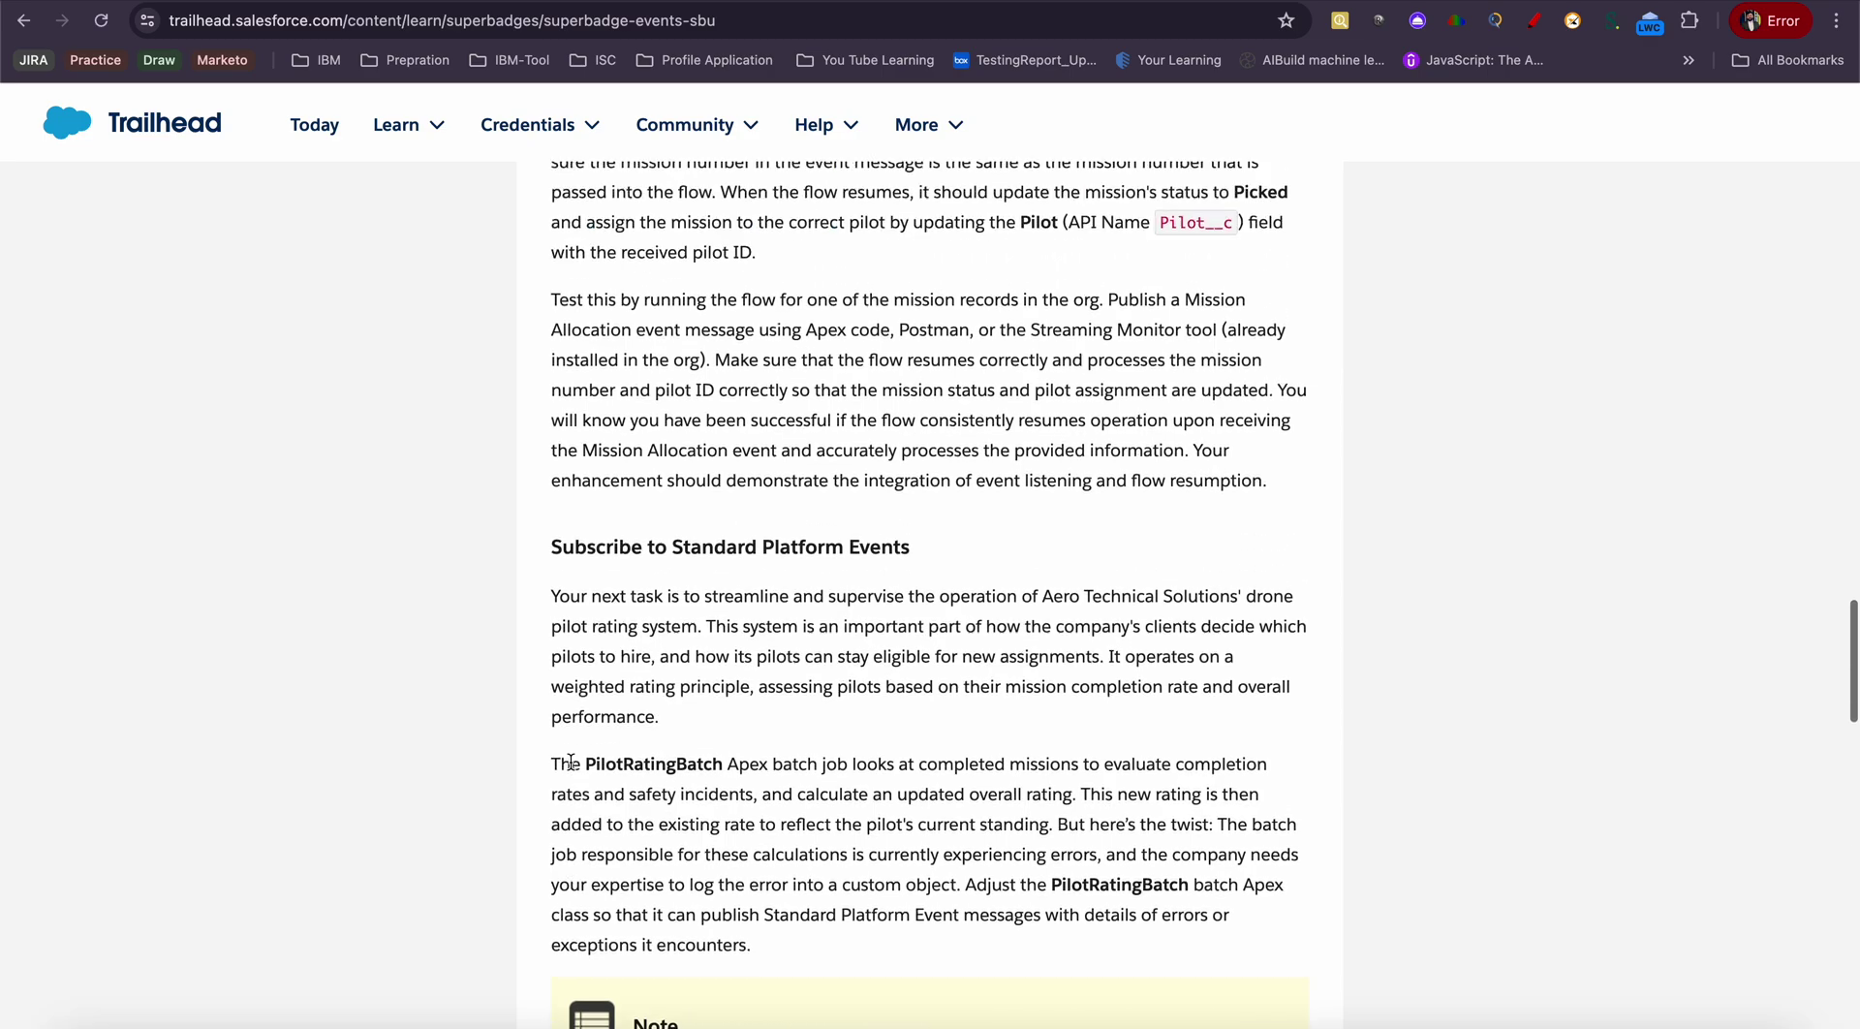
pyautogui.scroll(4, 570, 761)
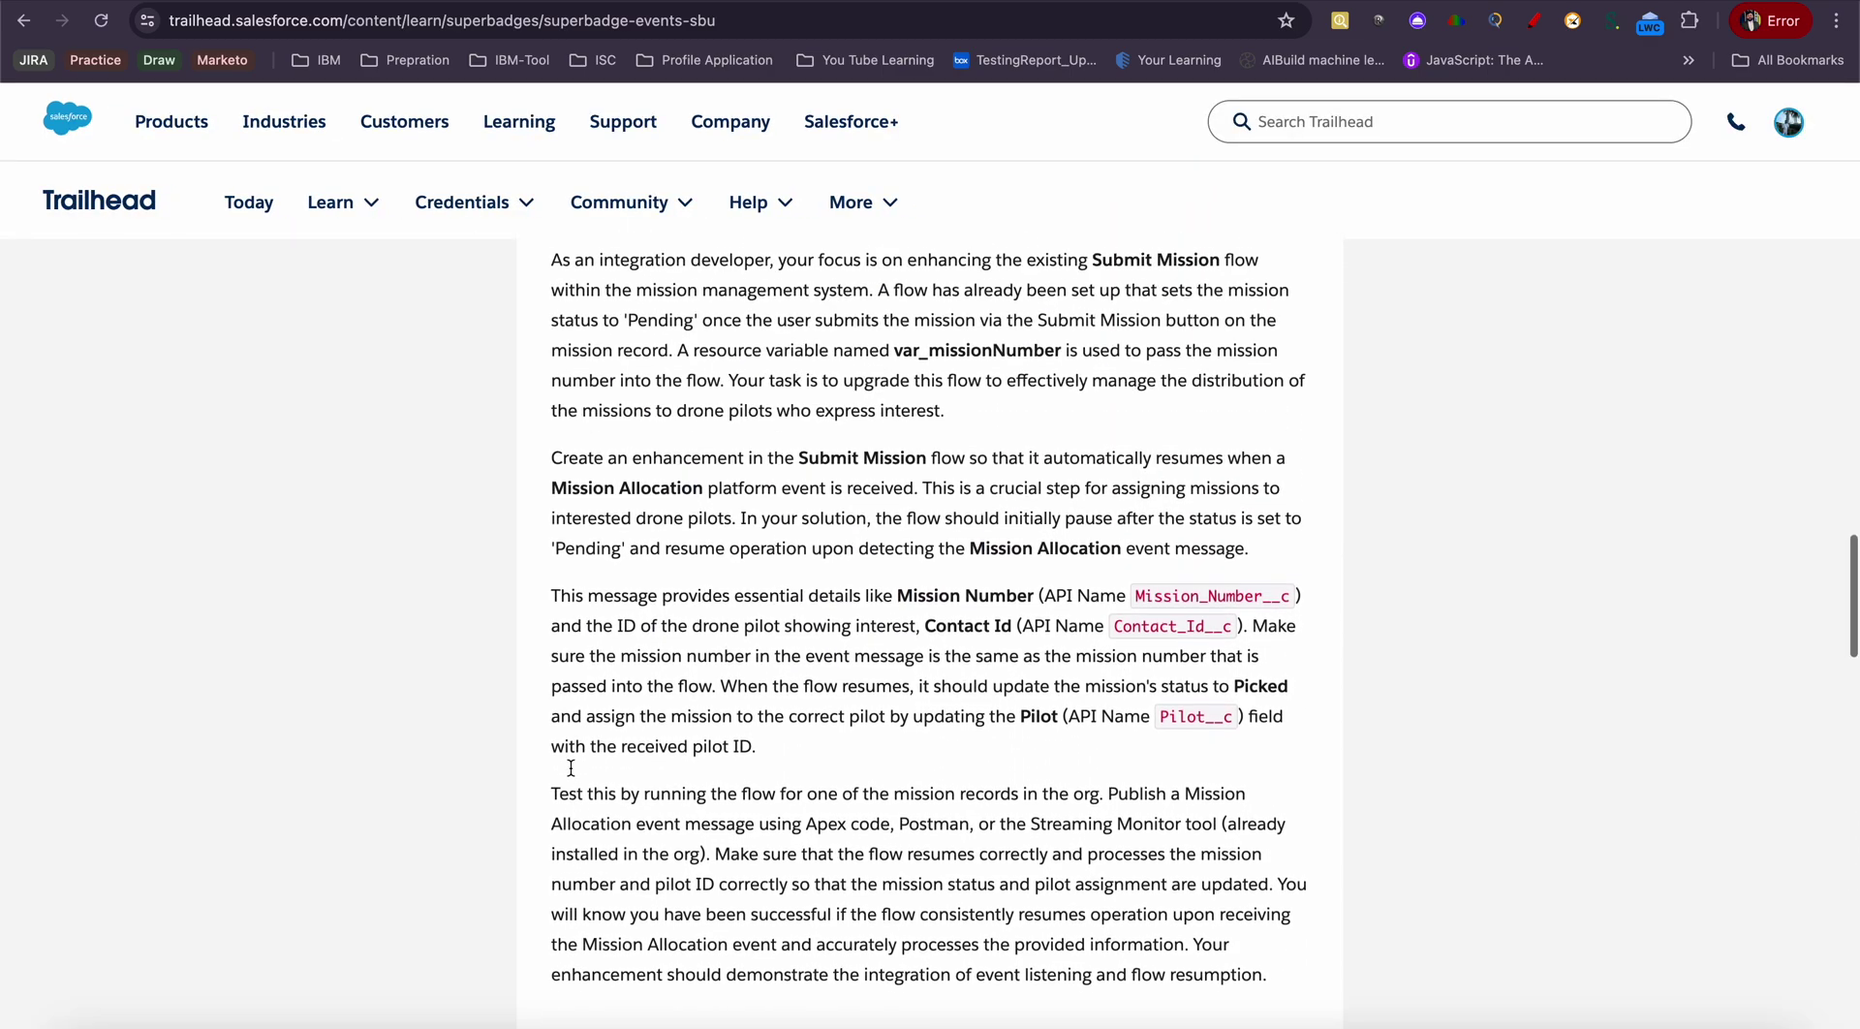
pyautogui.scroll(2, 570, 767)
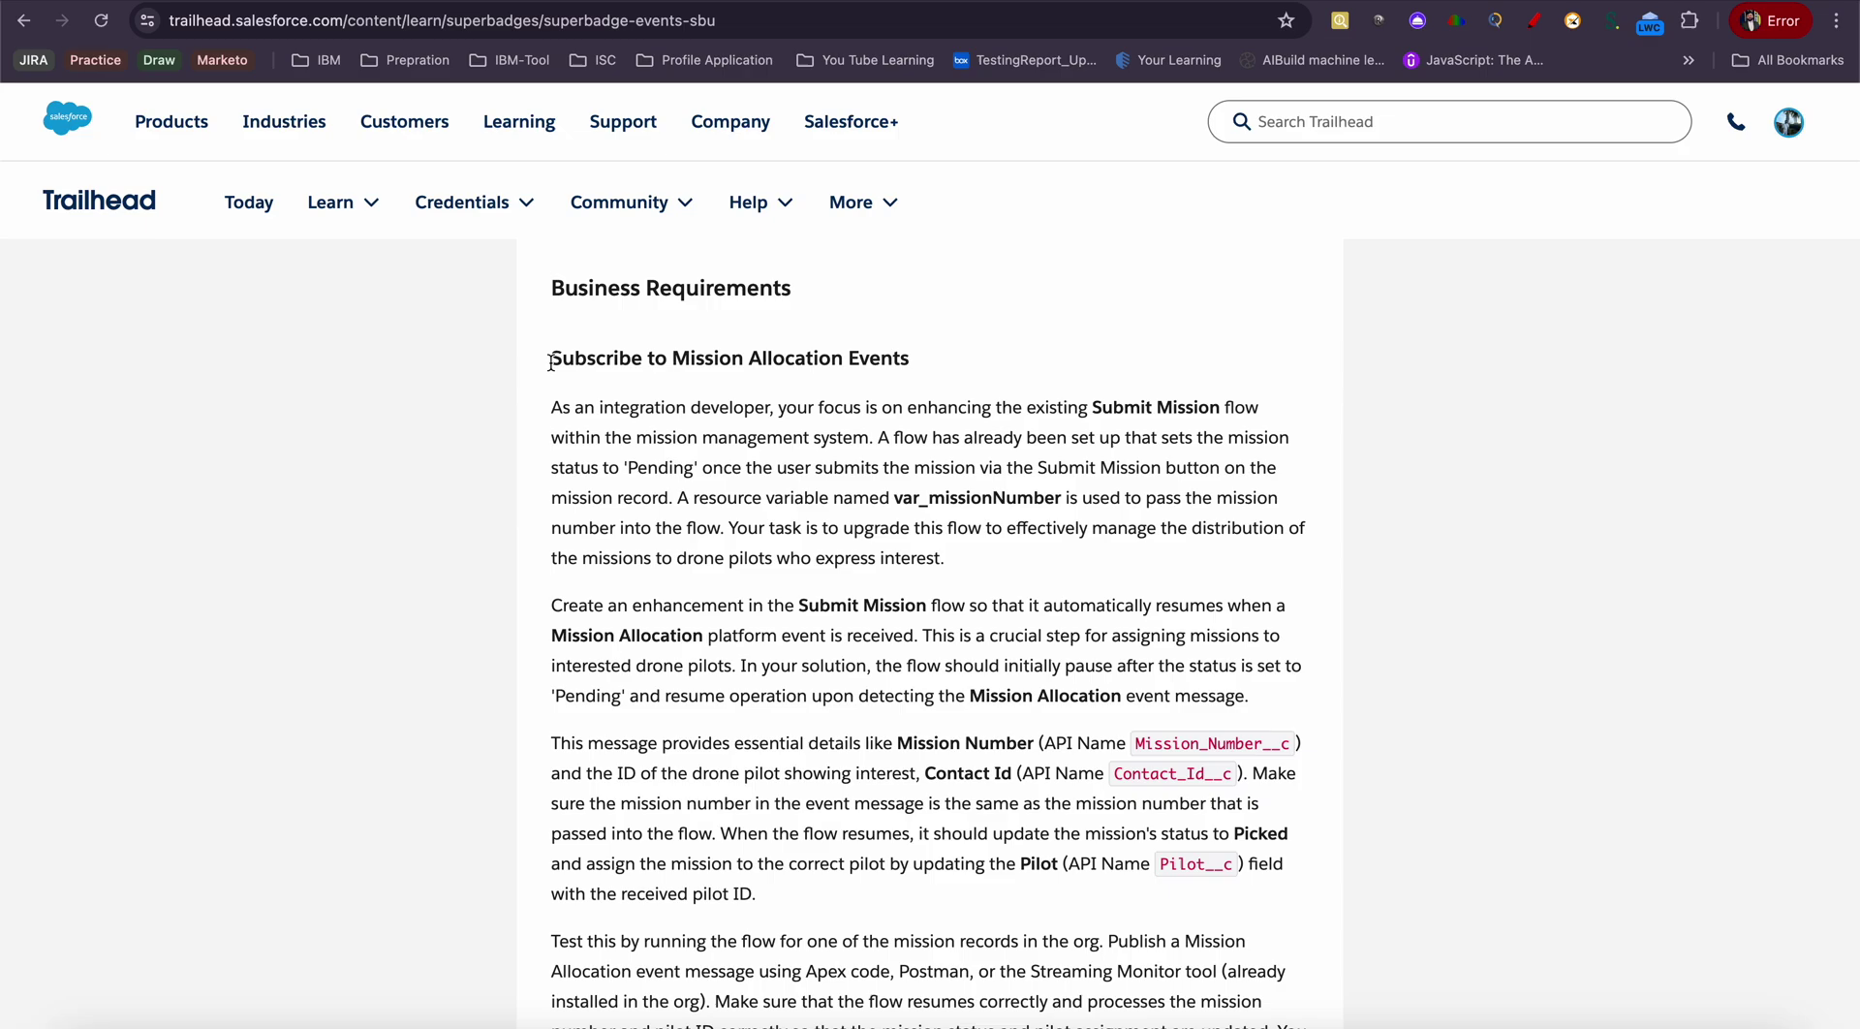
# Highlight the Subscribe to Mission Allocation Events heading and the Submit Mission flow name
pyautogui.moveTo(549, 358); pyautogui.dragTo(930, 357)
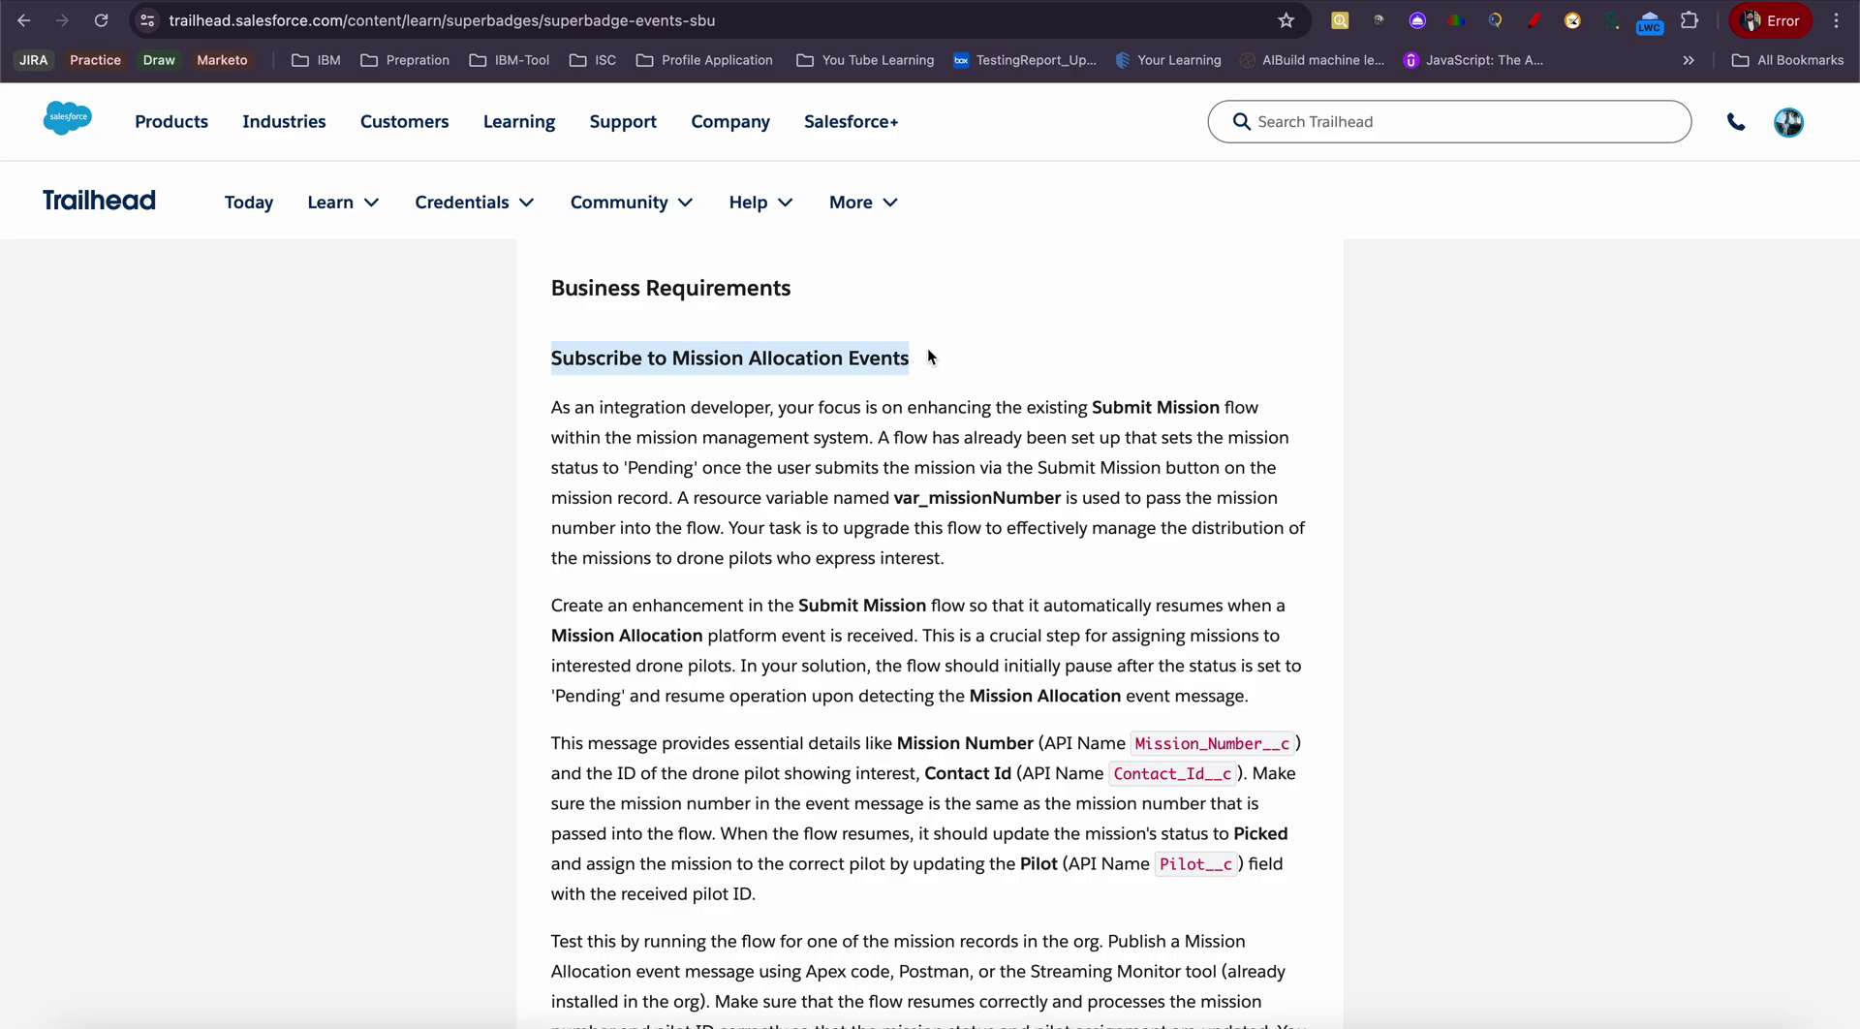
pyautogui.moveTo(1091, 407); pyautogui.dragTo(1219, 416)
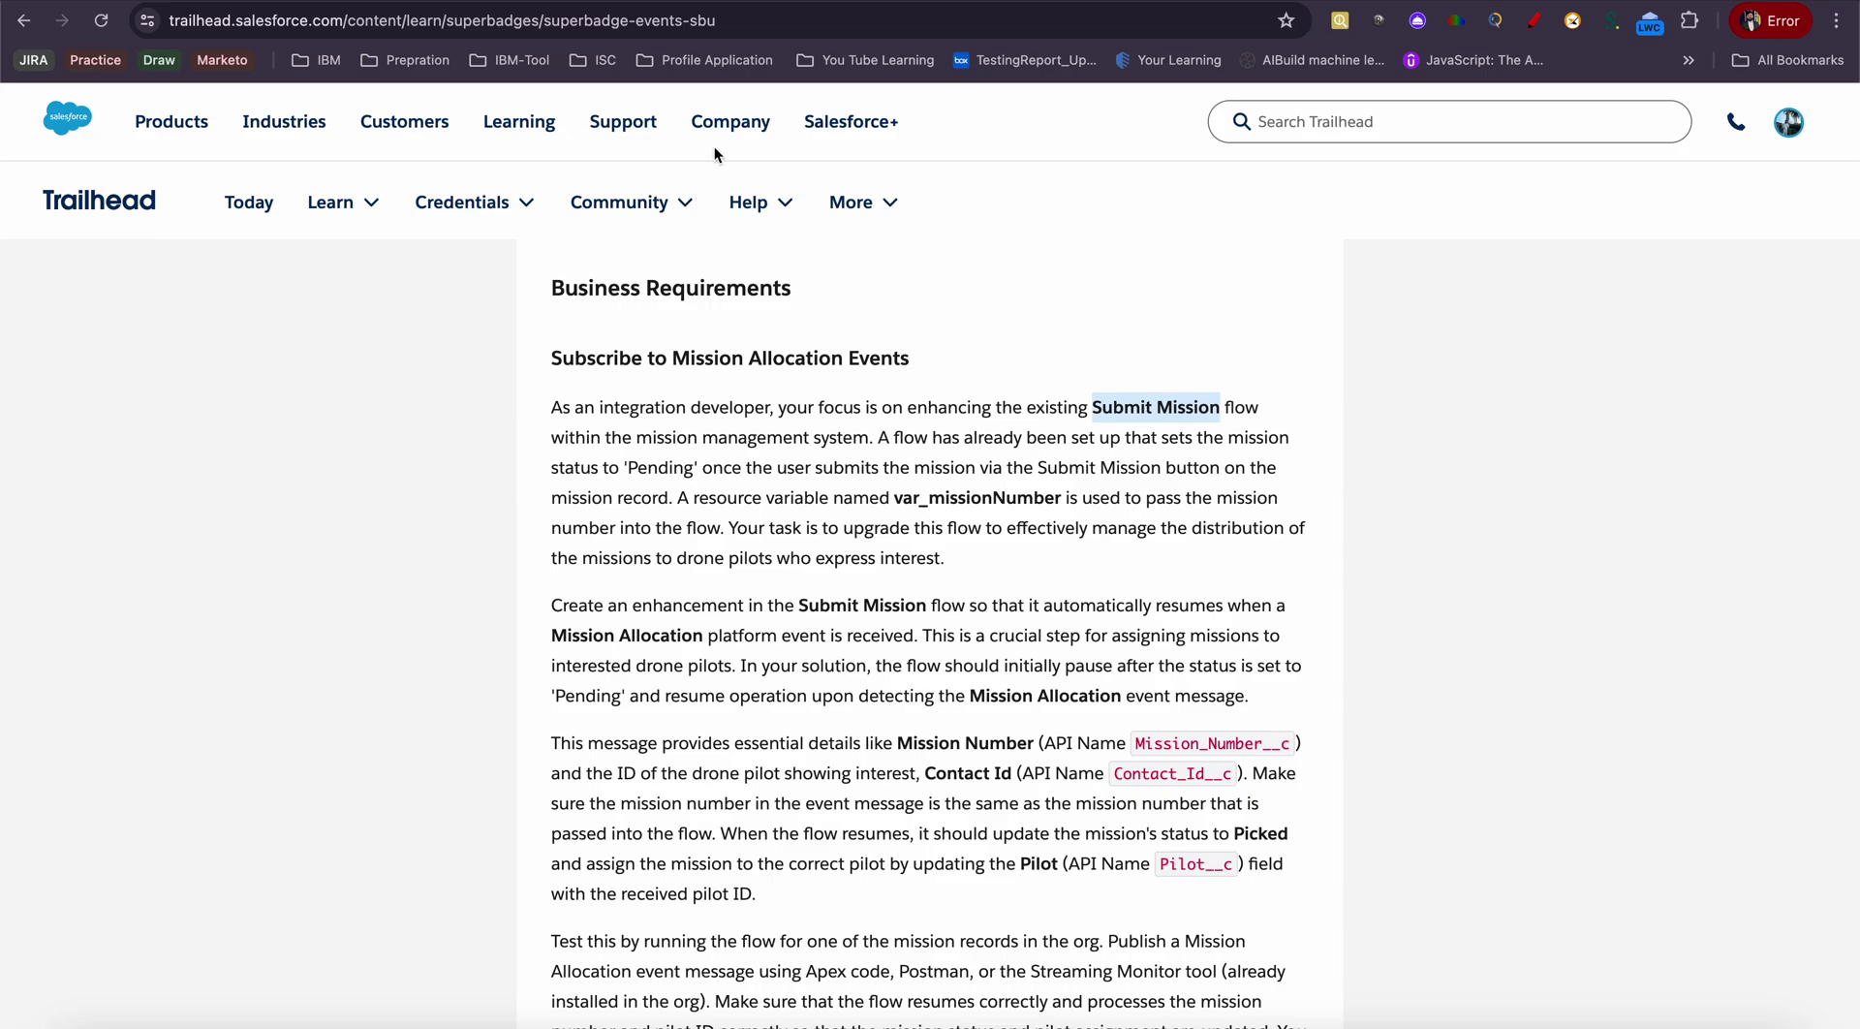
# Search 'flow' in Setup Quick Find, find Submit Mission in Flows, then return to Trailhead
pyautogui.hotkey('ctrl', 'Tab')
pyautogui.click(447, 215)
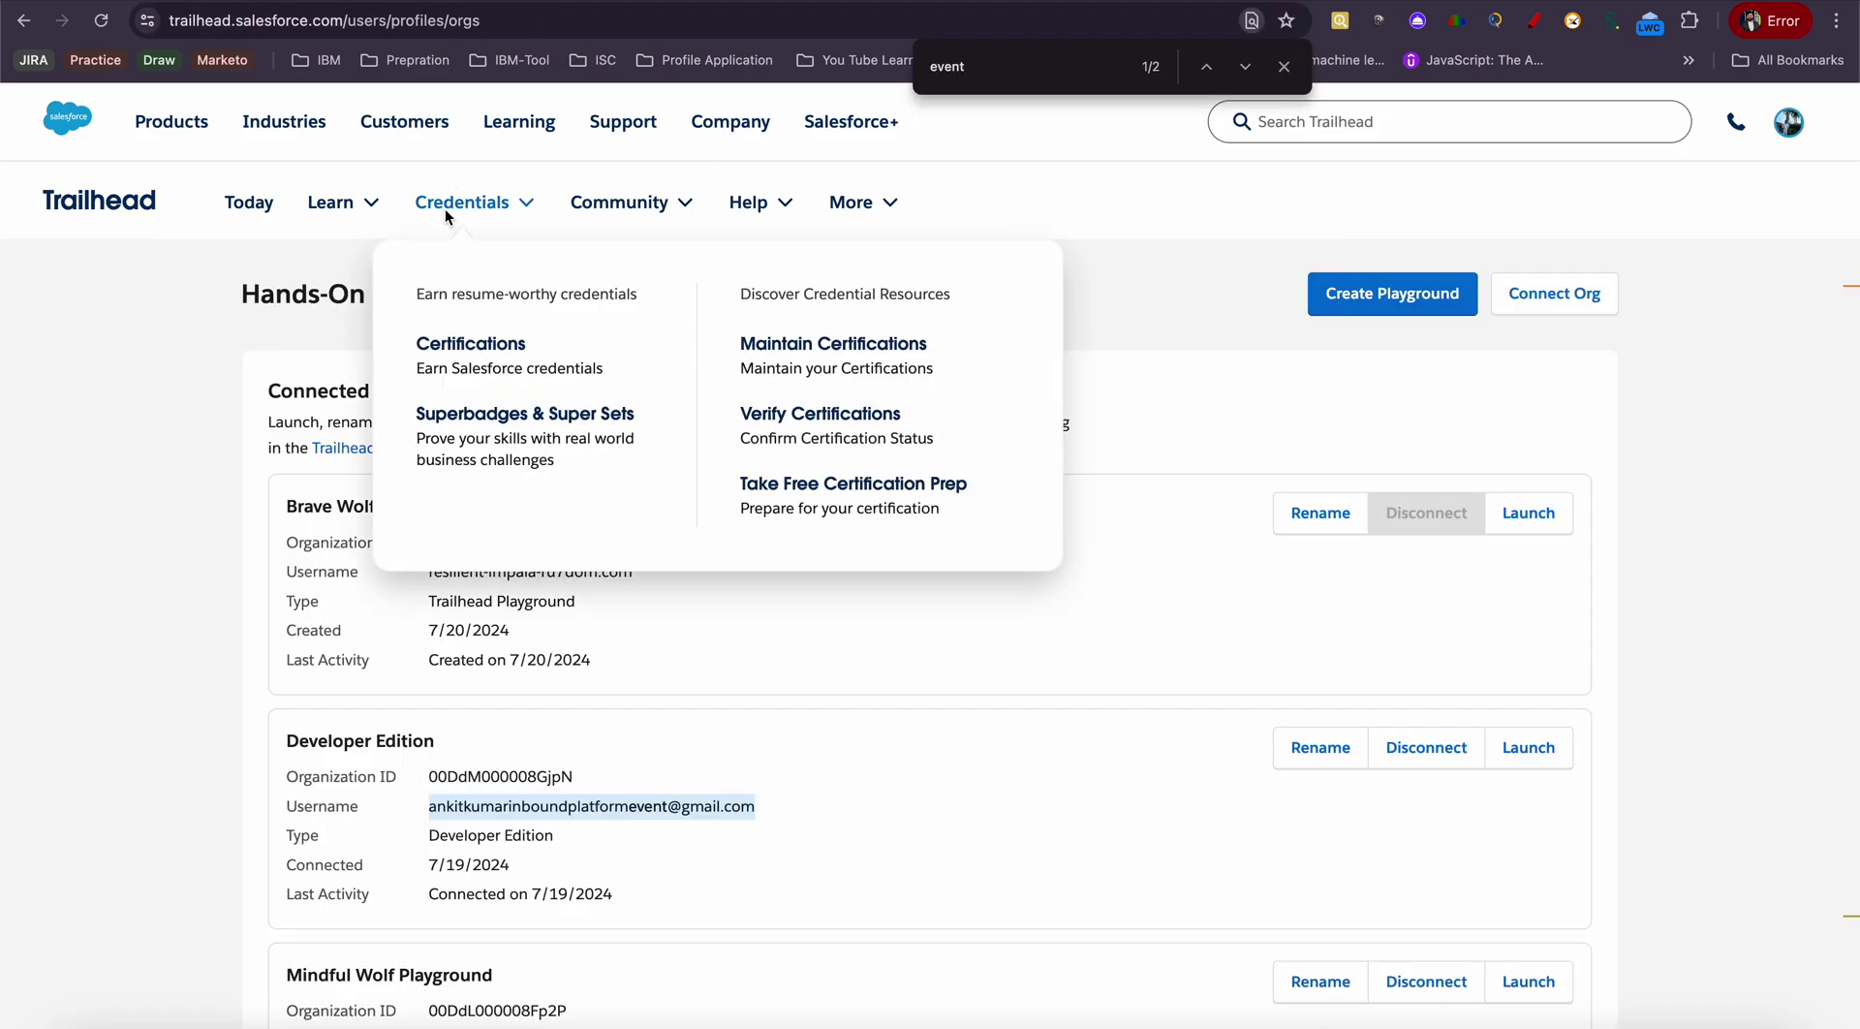
pyautogui.hotkey('ctrl', 'Tab')
pyautogui.click(136, 214)
pyautogui.write('fl')
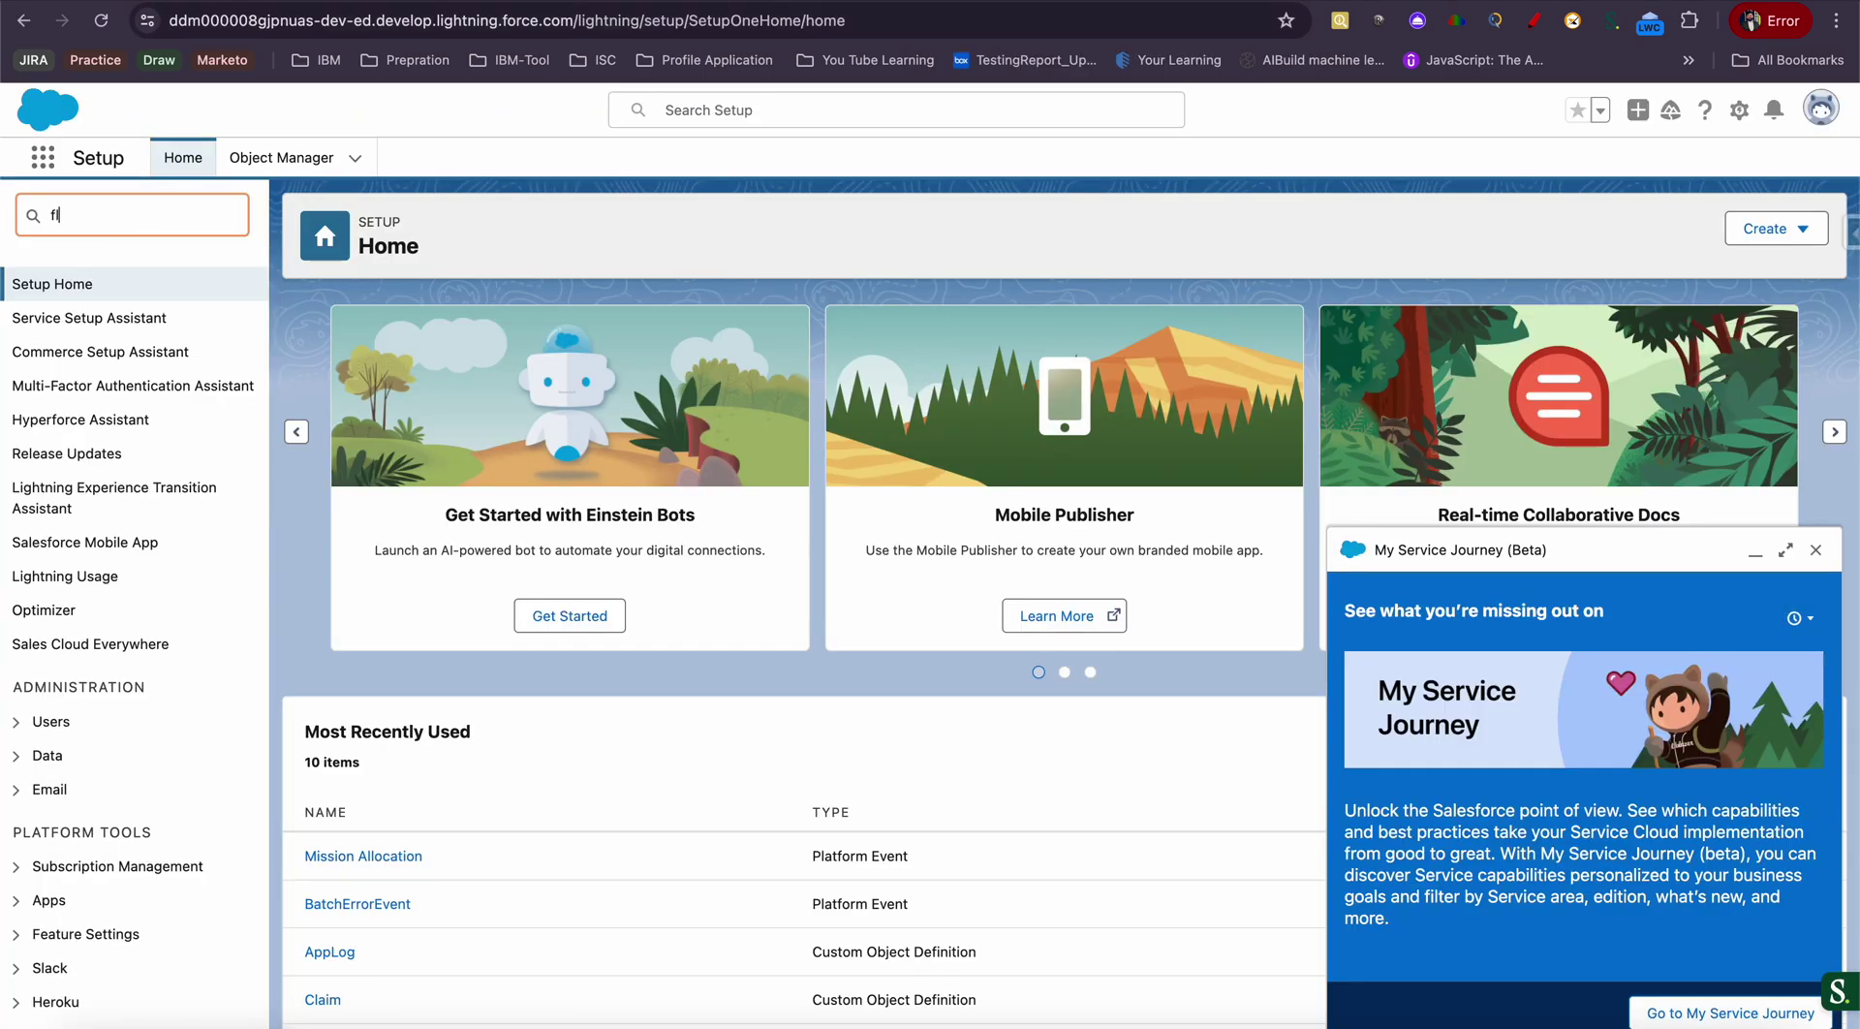
pyautogui.write('ow')
pyautogui.click(77, 453)
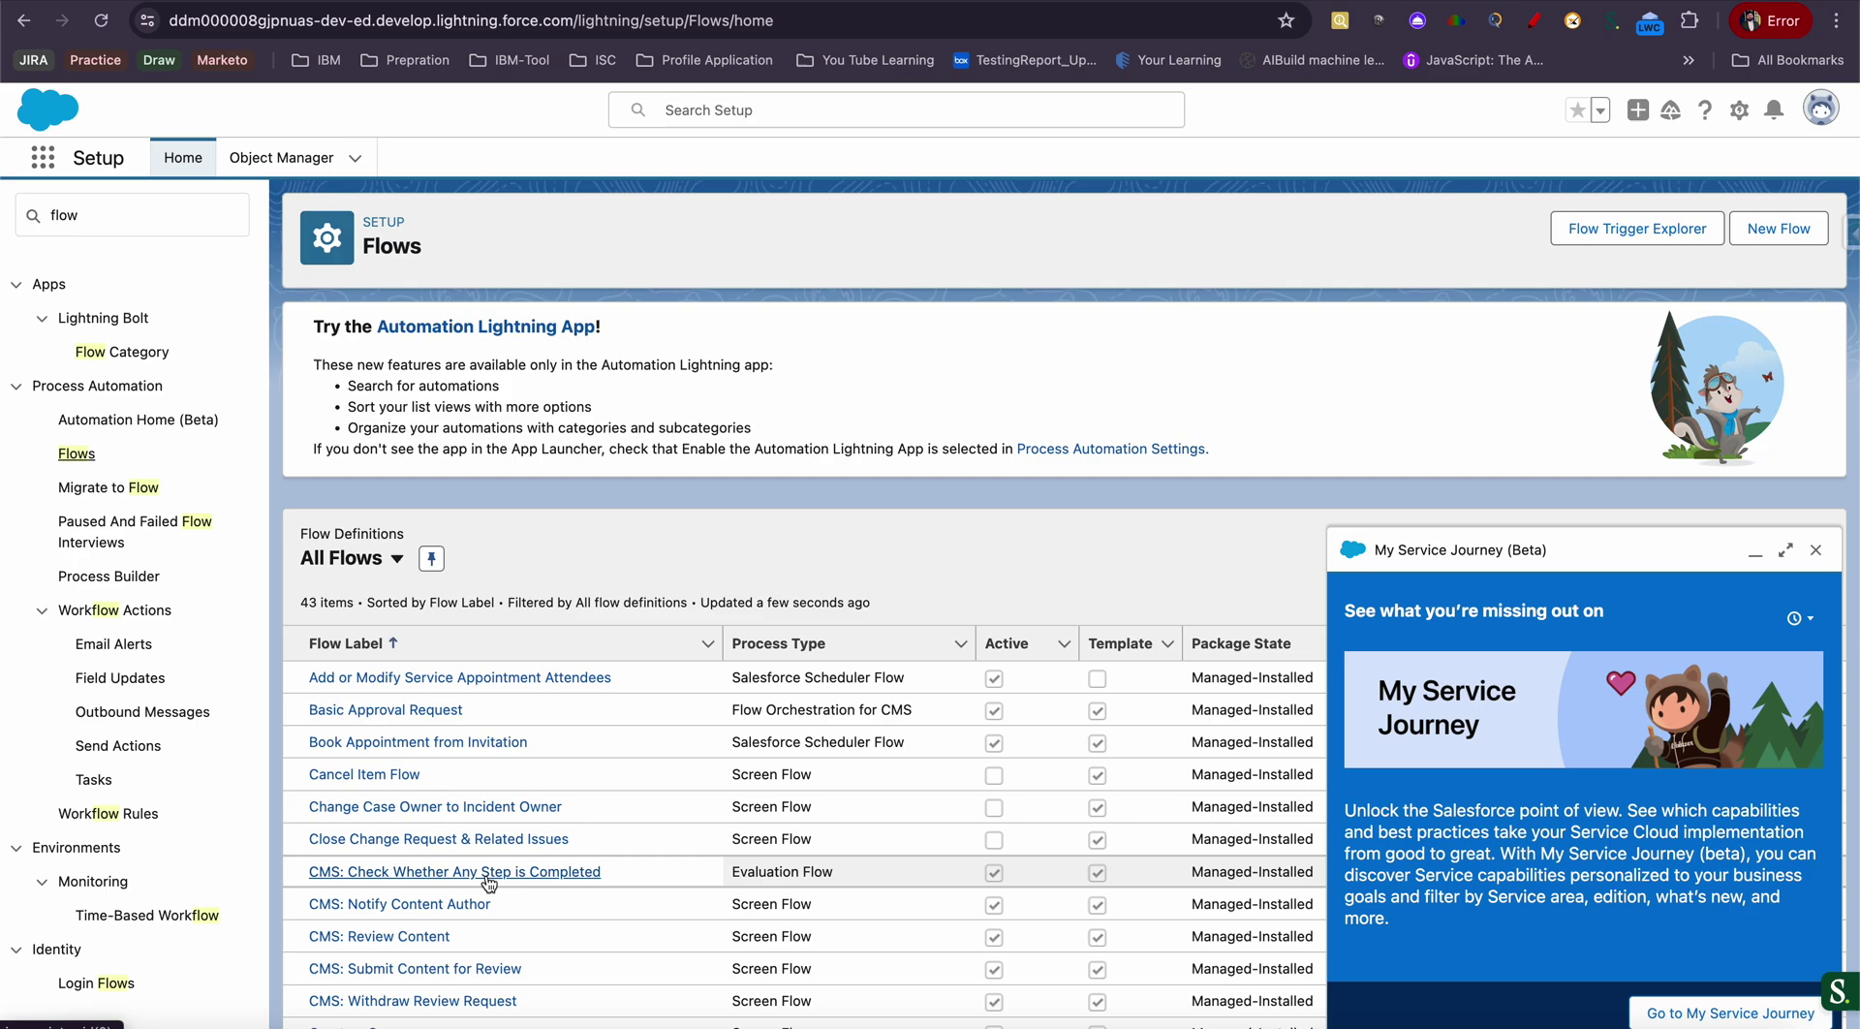
pyautogui.scroll(-10, 490, 883)
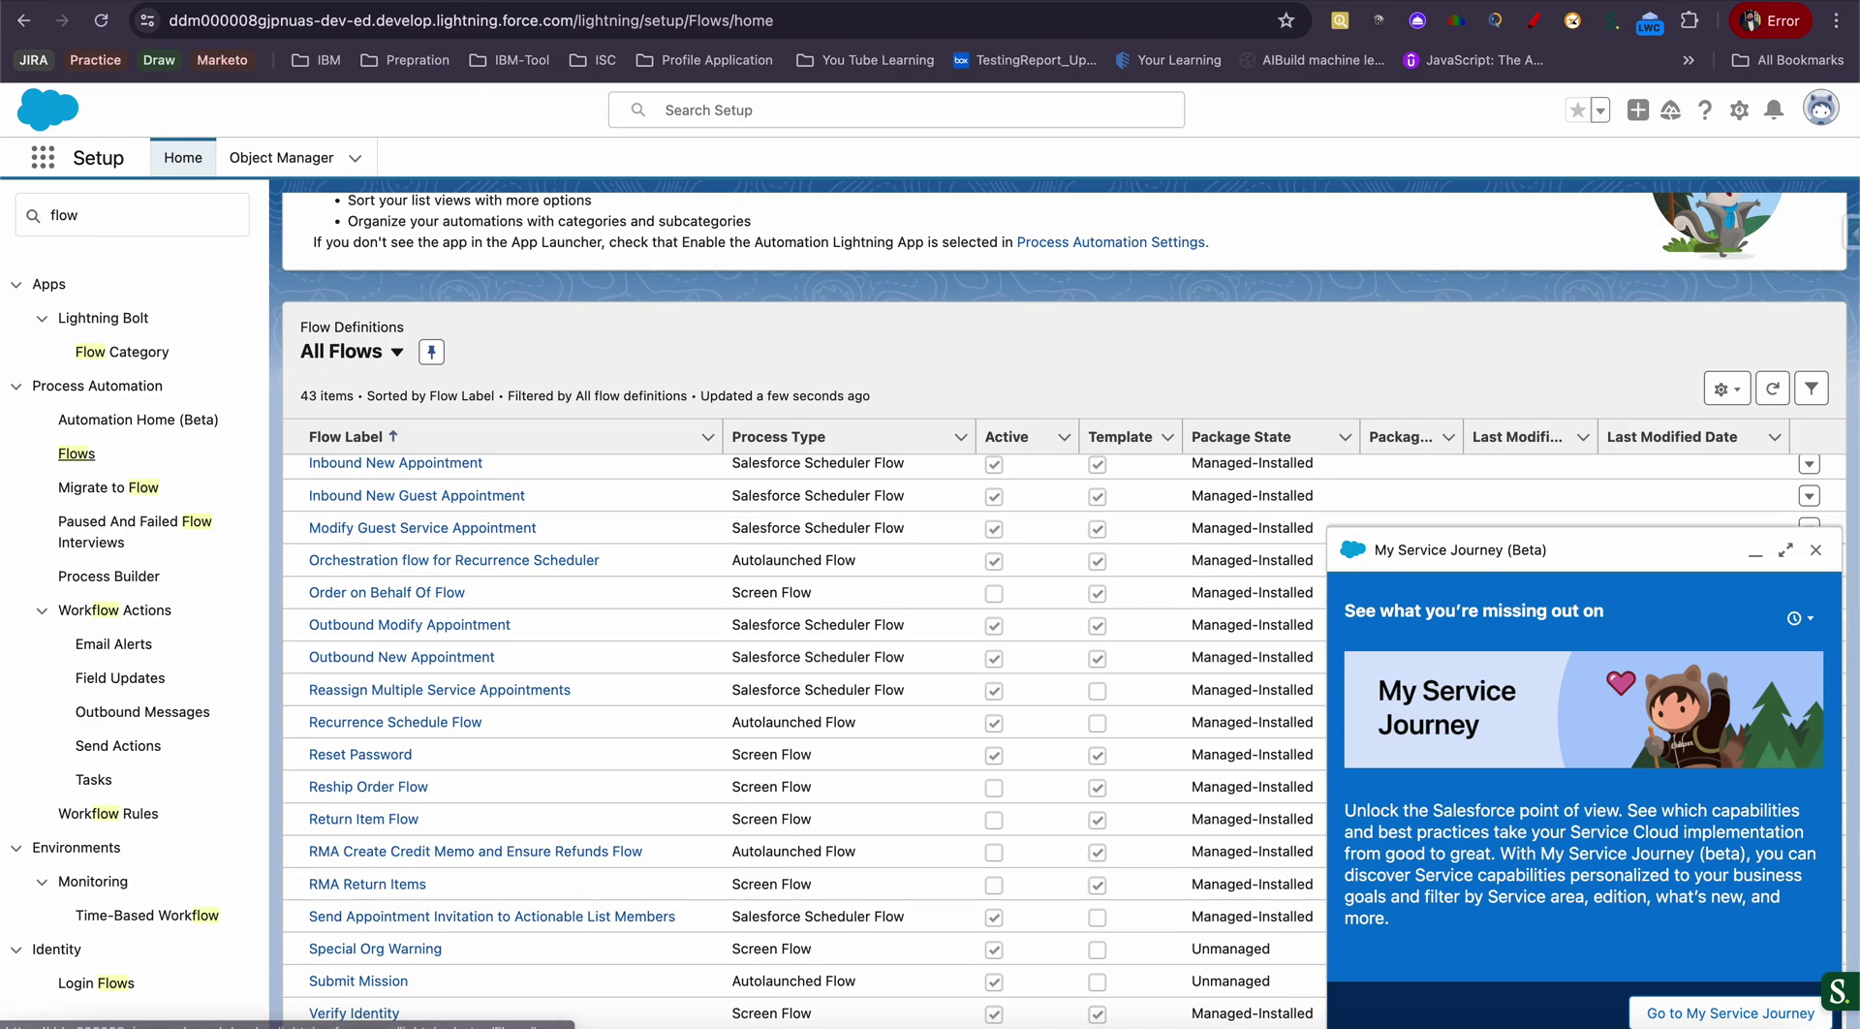
pyautogui.hotkey('ctrl', 'Tab')
pyautogui.scroll(20, 485, 421)
# Review the Prework and Notes section, selecting the Developer Edition signup step text
pyautogui.scroll(-5, 484, 423)
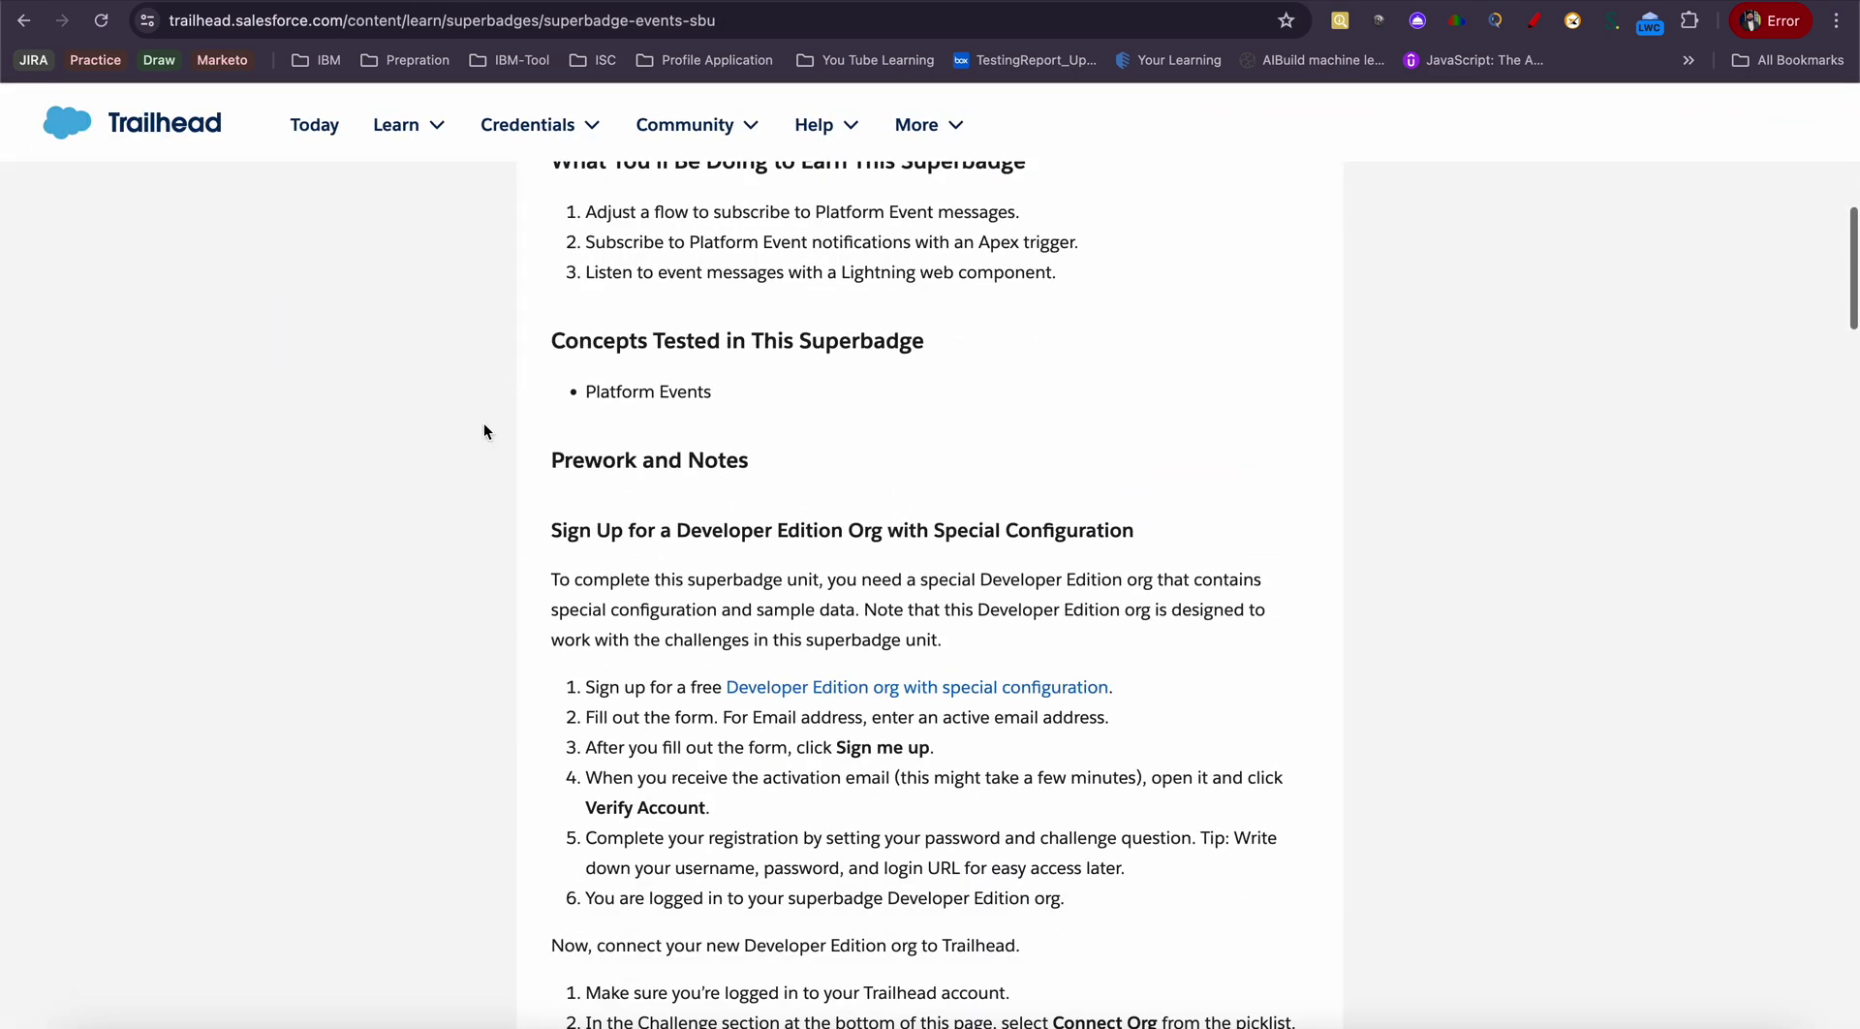
pyautogui.scroll(-3, 484, 431)
pyautogui.moveTo(585, 447); pyautogui.dragTo(722, 428)
pyautogui.scroll(6, 722, 427)
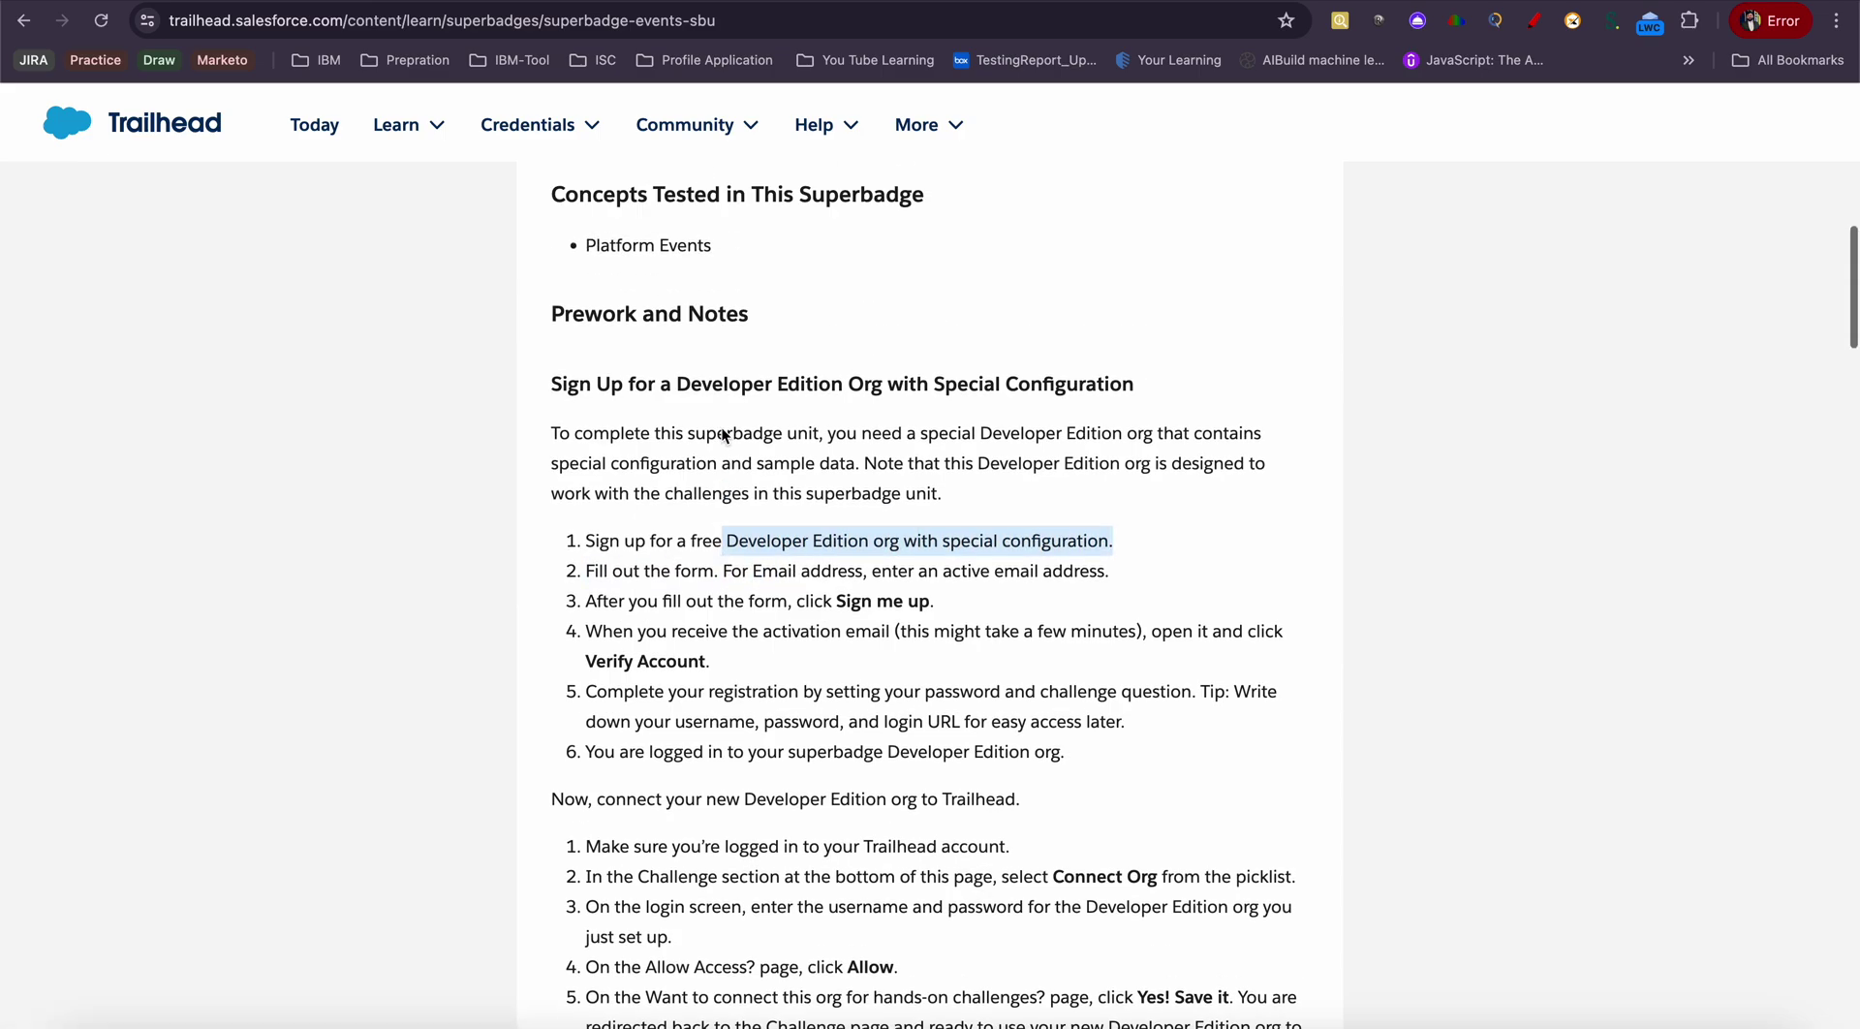
pyautogui.scroll(-4, 723, 427)
pyautogui.scroll(8, 722, 428)
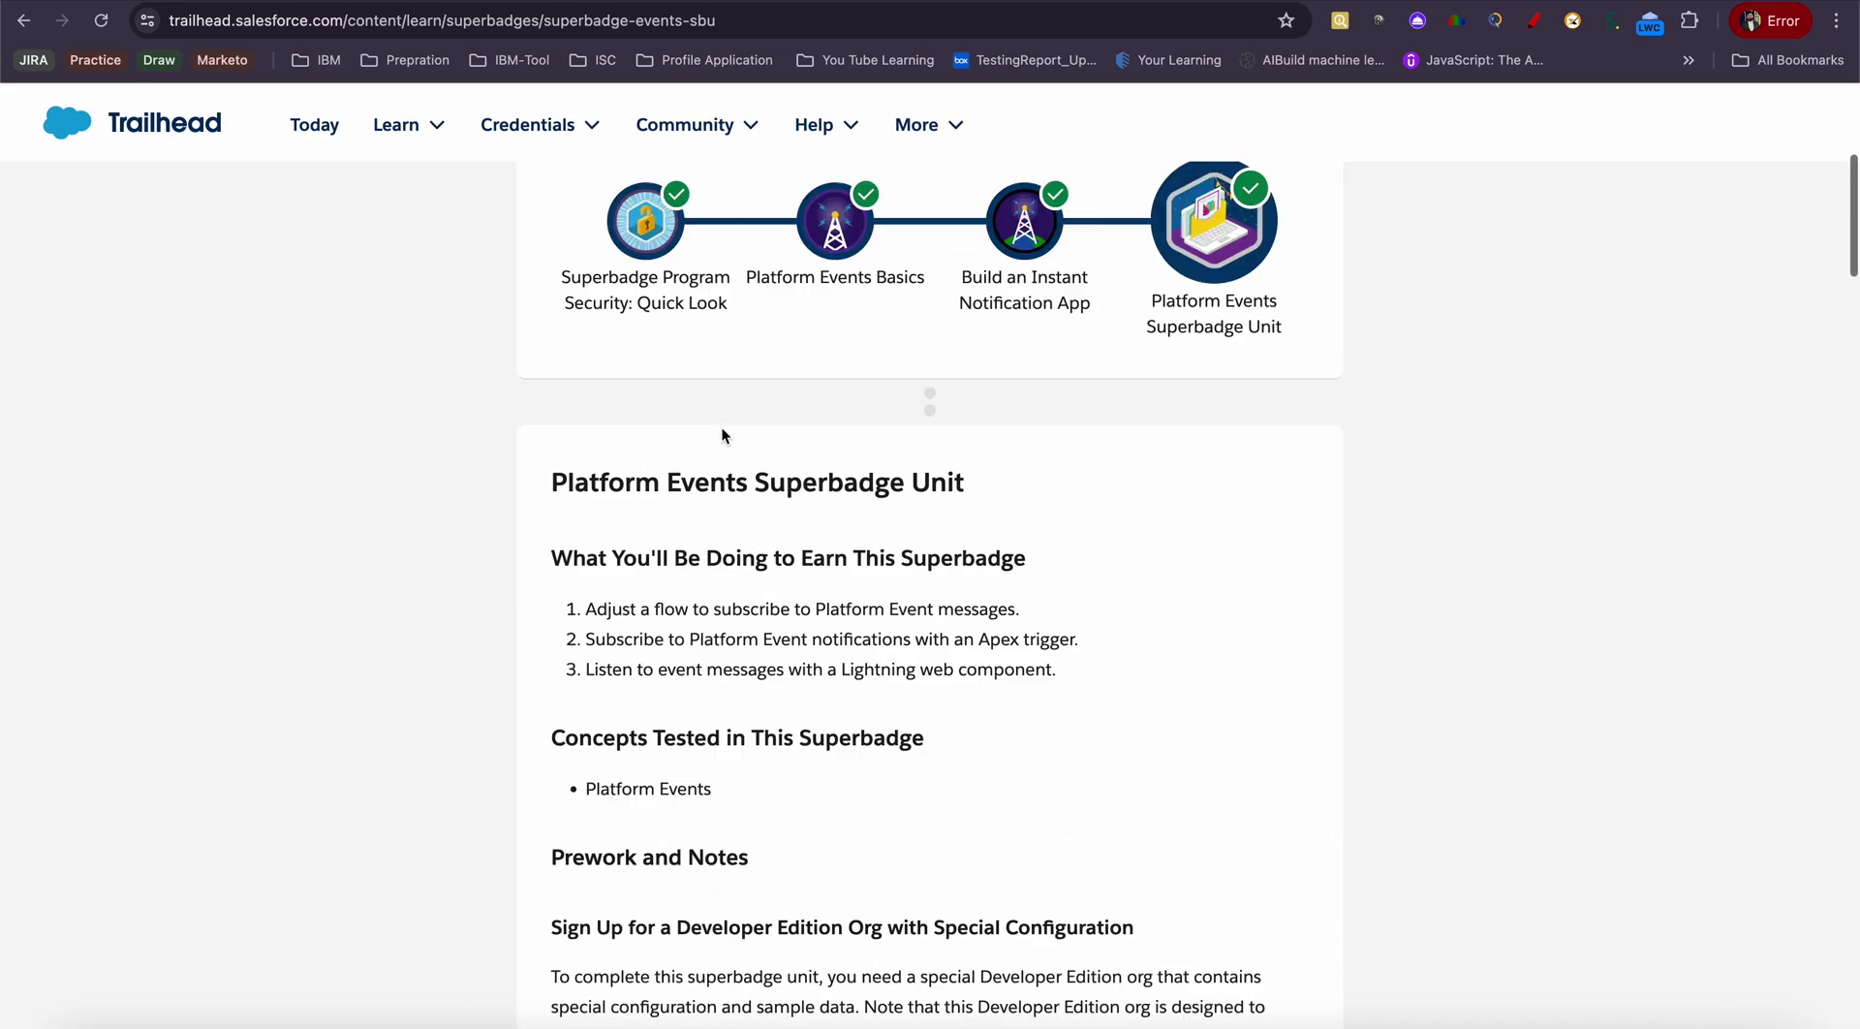
pyautogui.scroll(-5, 722, 427)
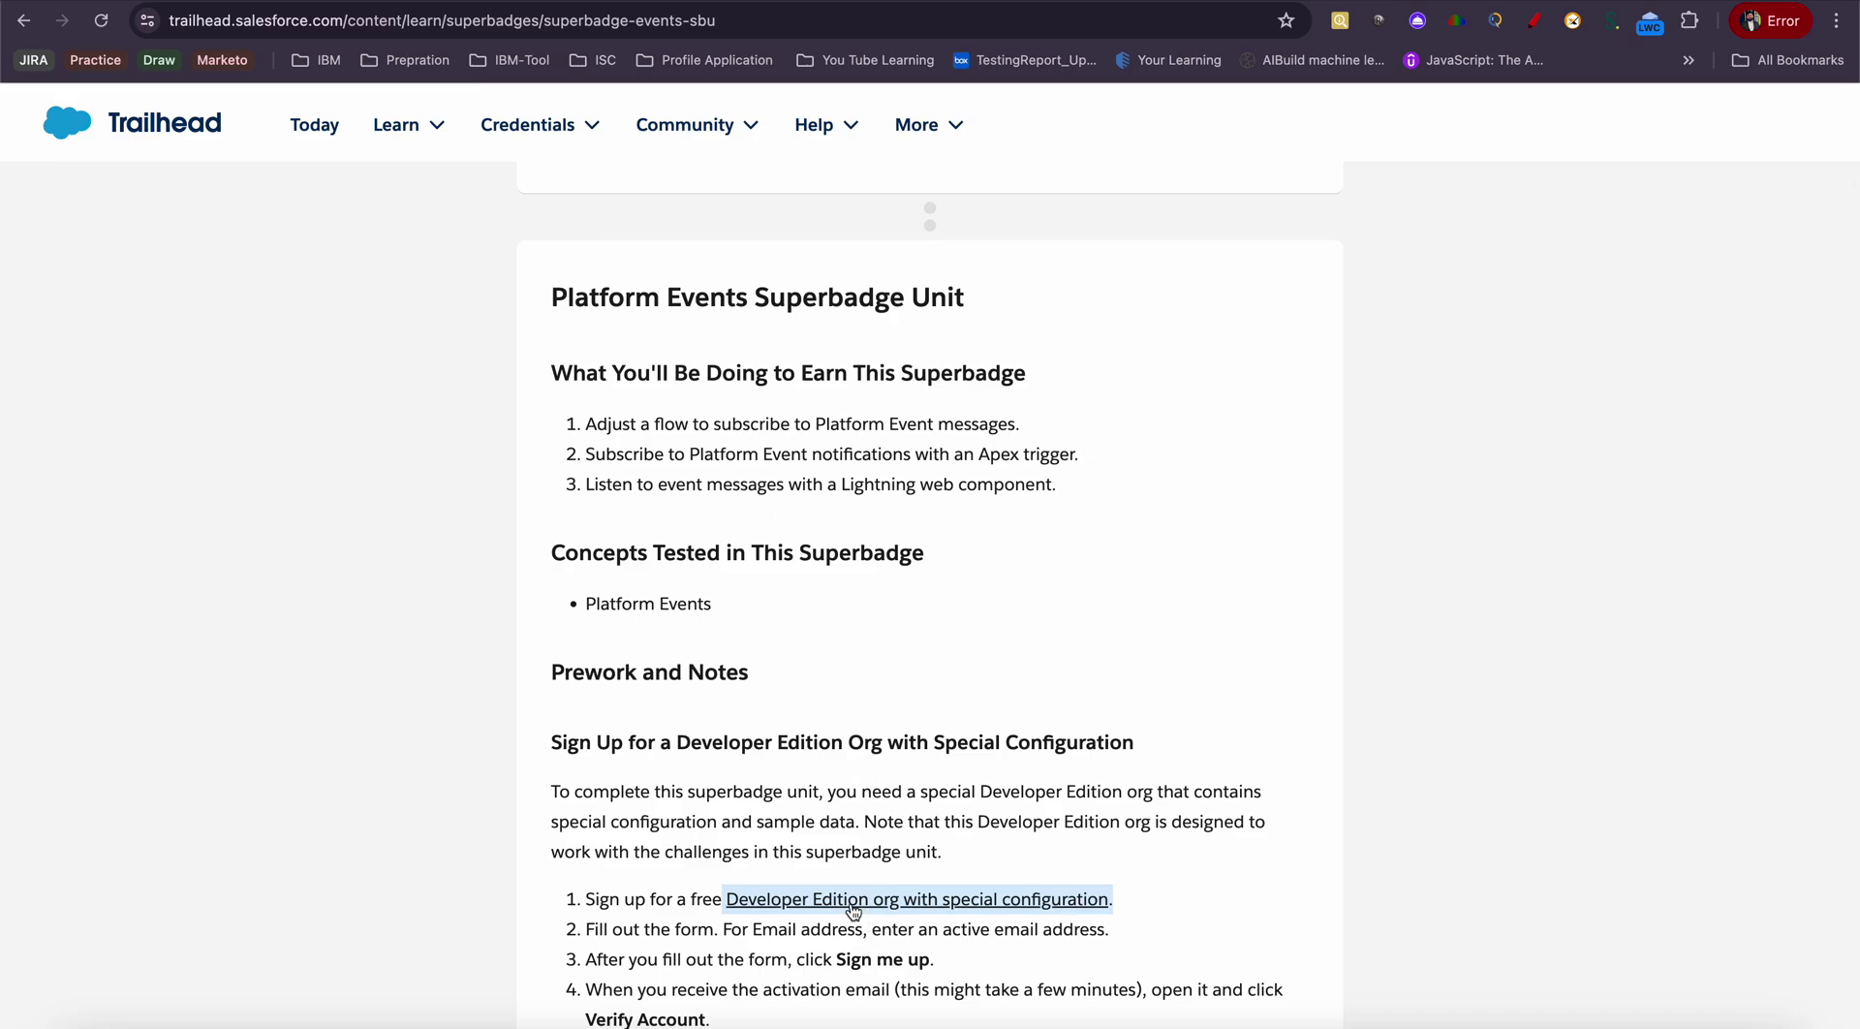
pyautogui.scroll(-10, 852, 910)
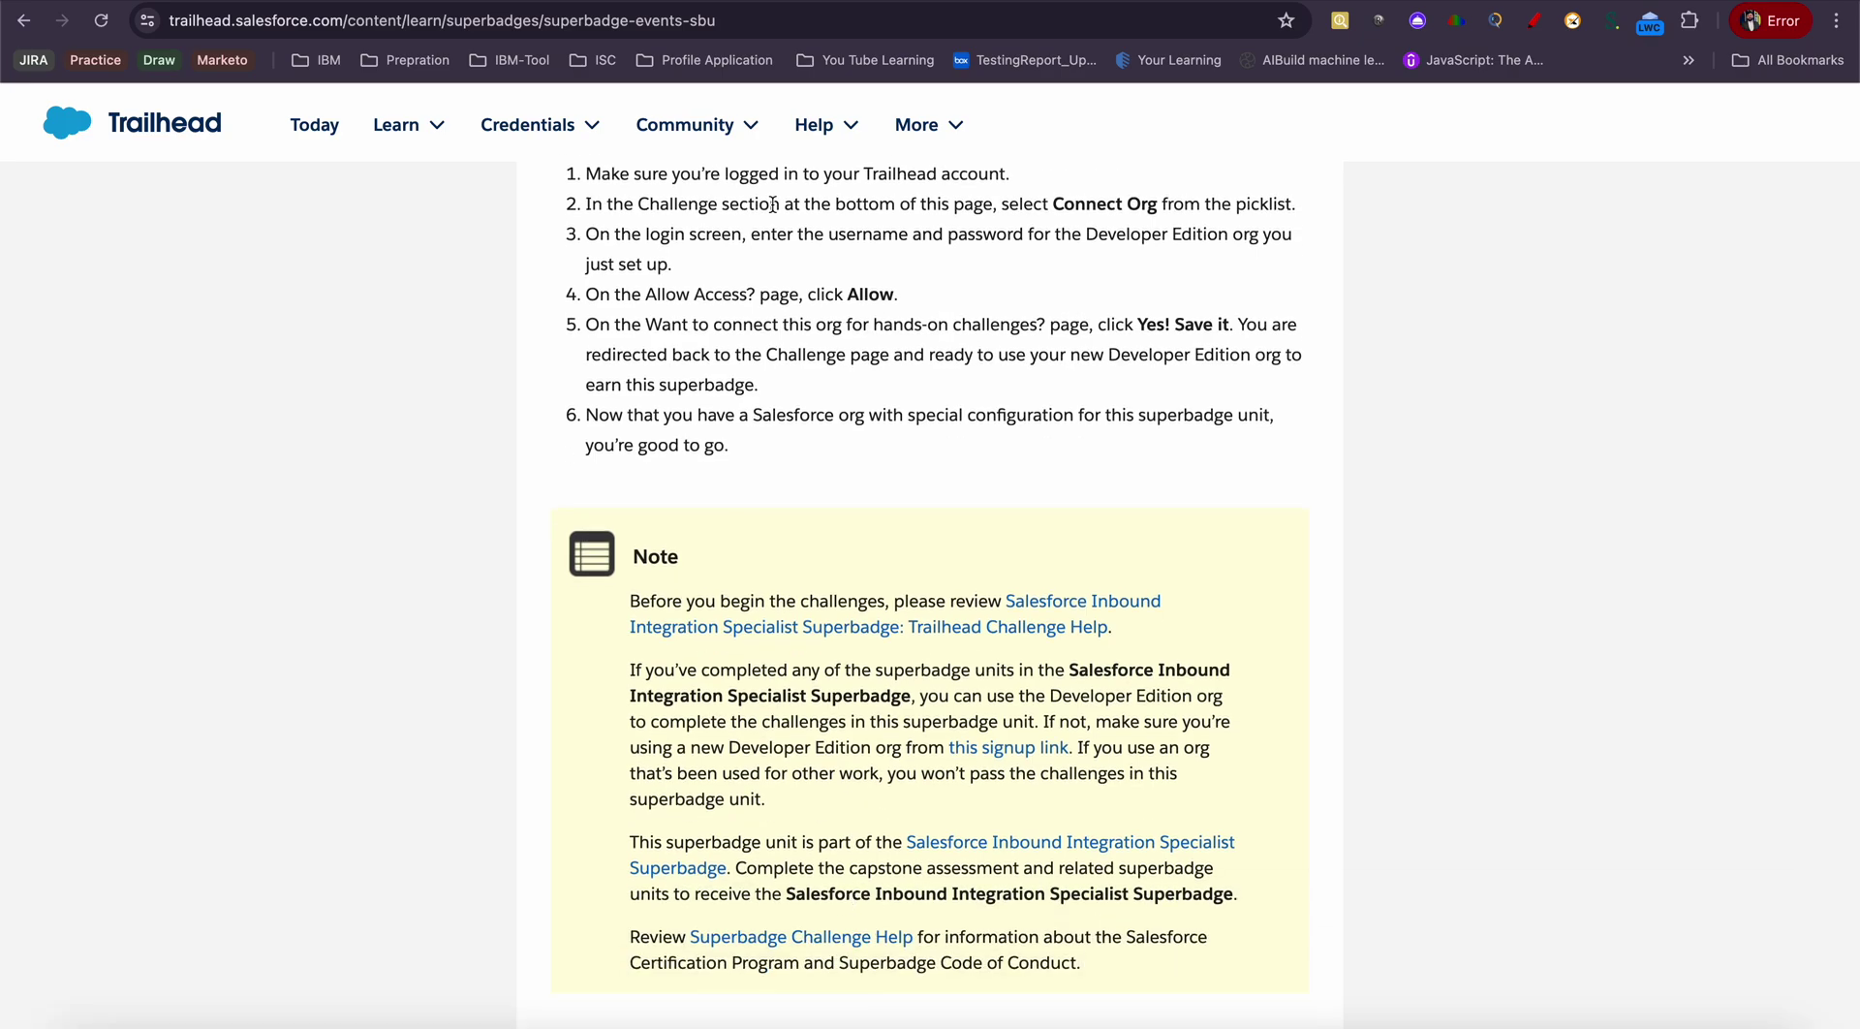
# Move through the signup and Hands-On Orgs tabs to the Setup Flows list
pyautogui.click(213, 1)
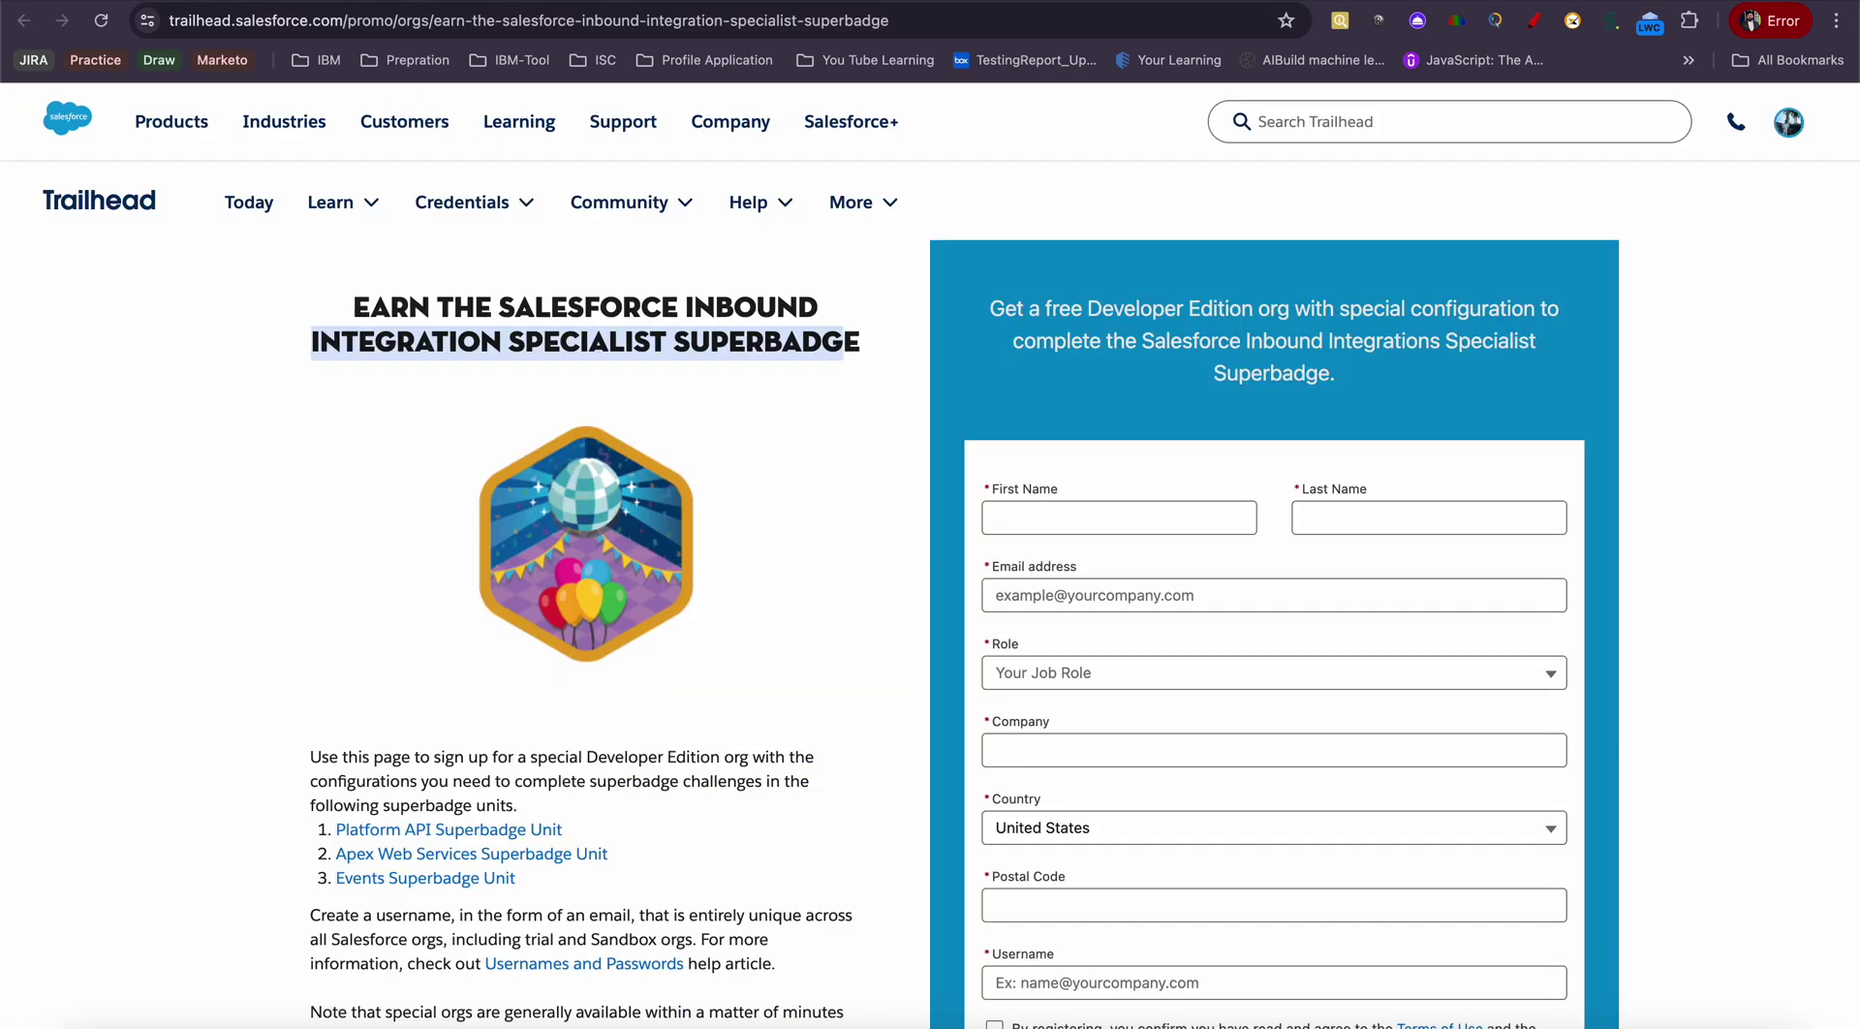
pyautogui.click(678, 1)
pyautogui.click(949, 1)
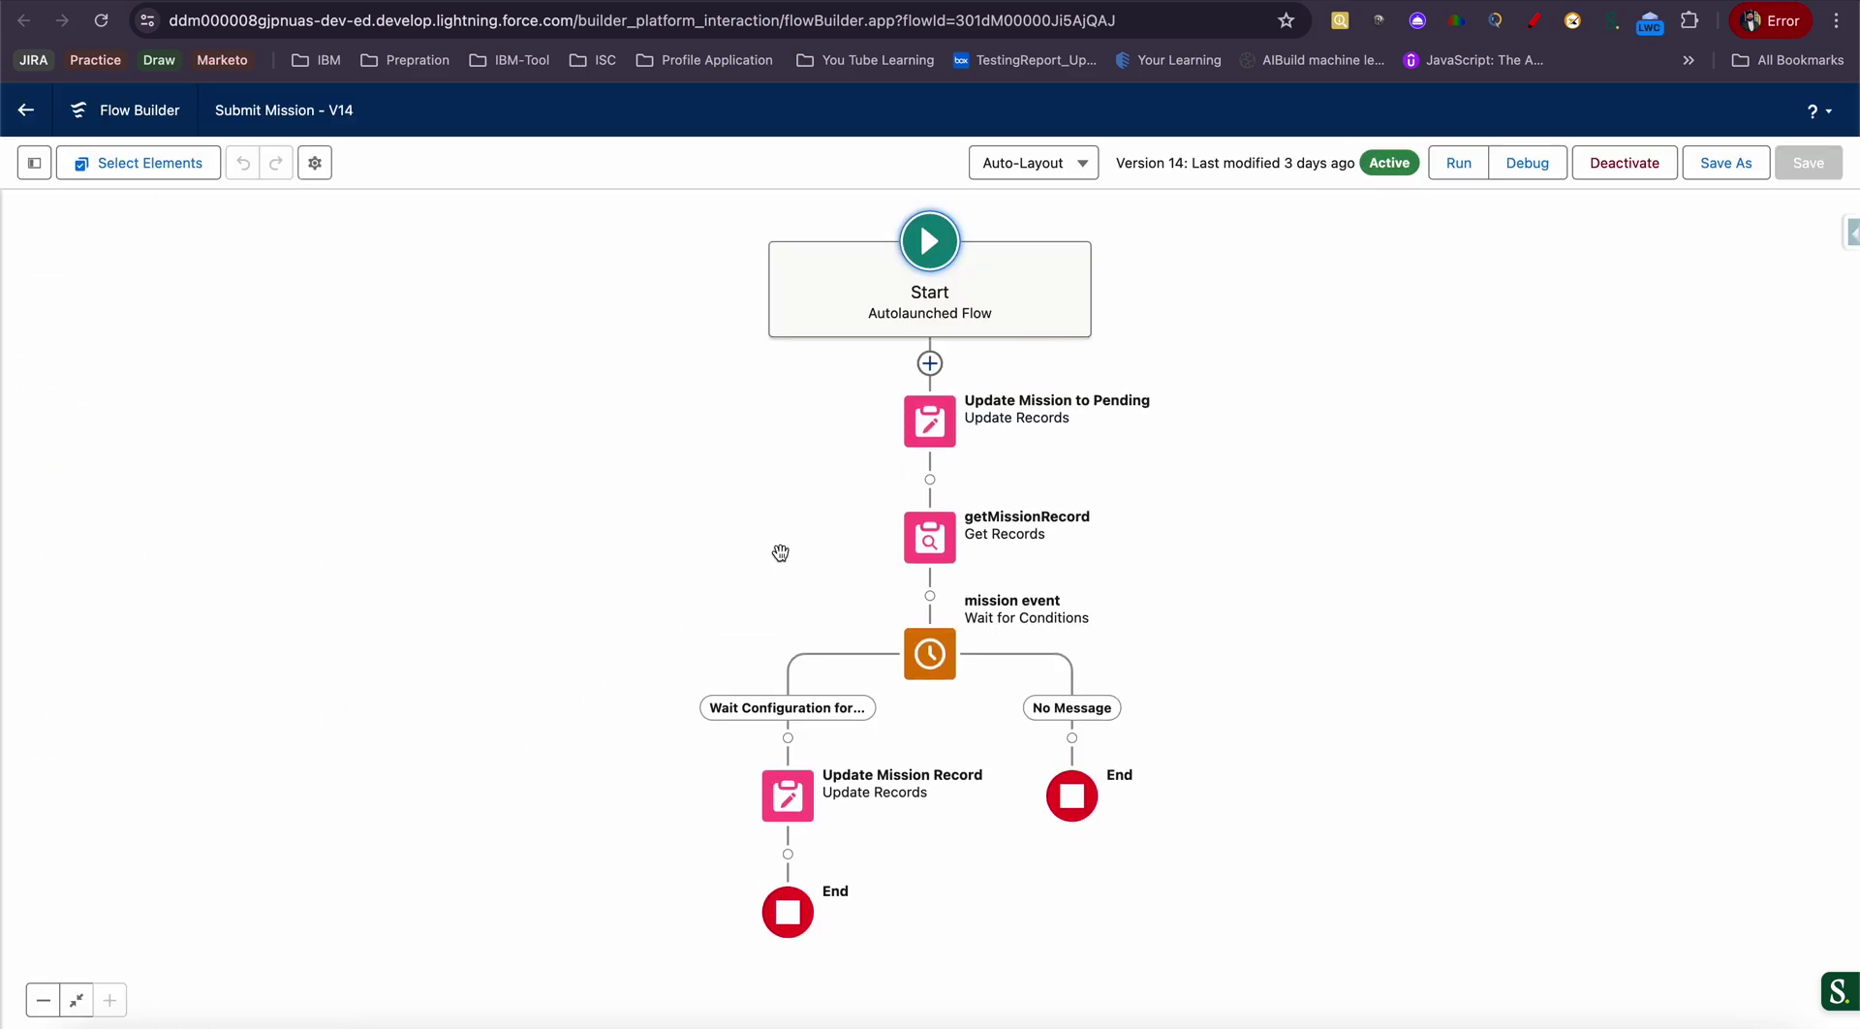
# Bring up the action menu of the Update Mission to Pending node in Submit Mission
pyautogui.rightClick(895, 3)
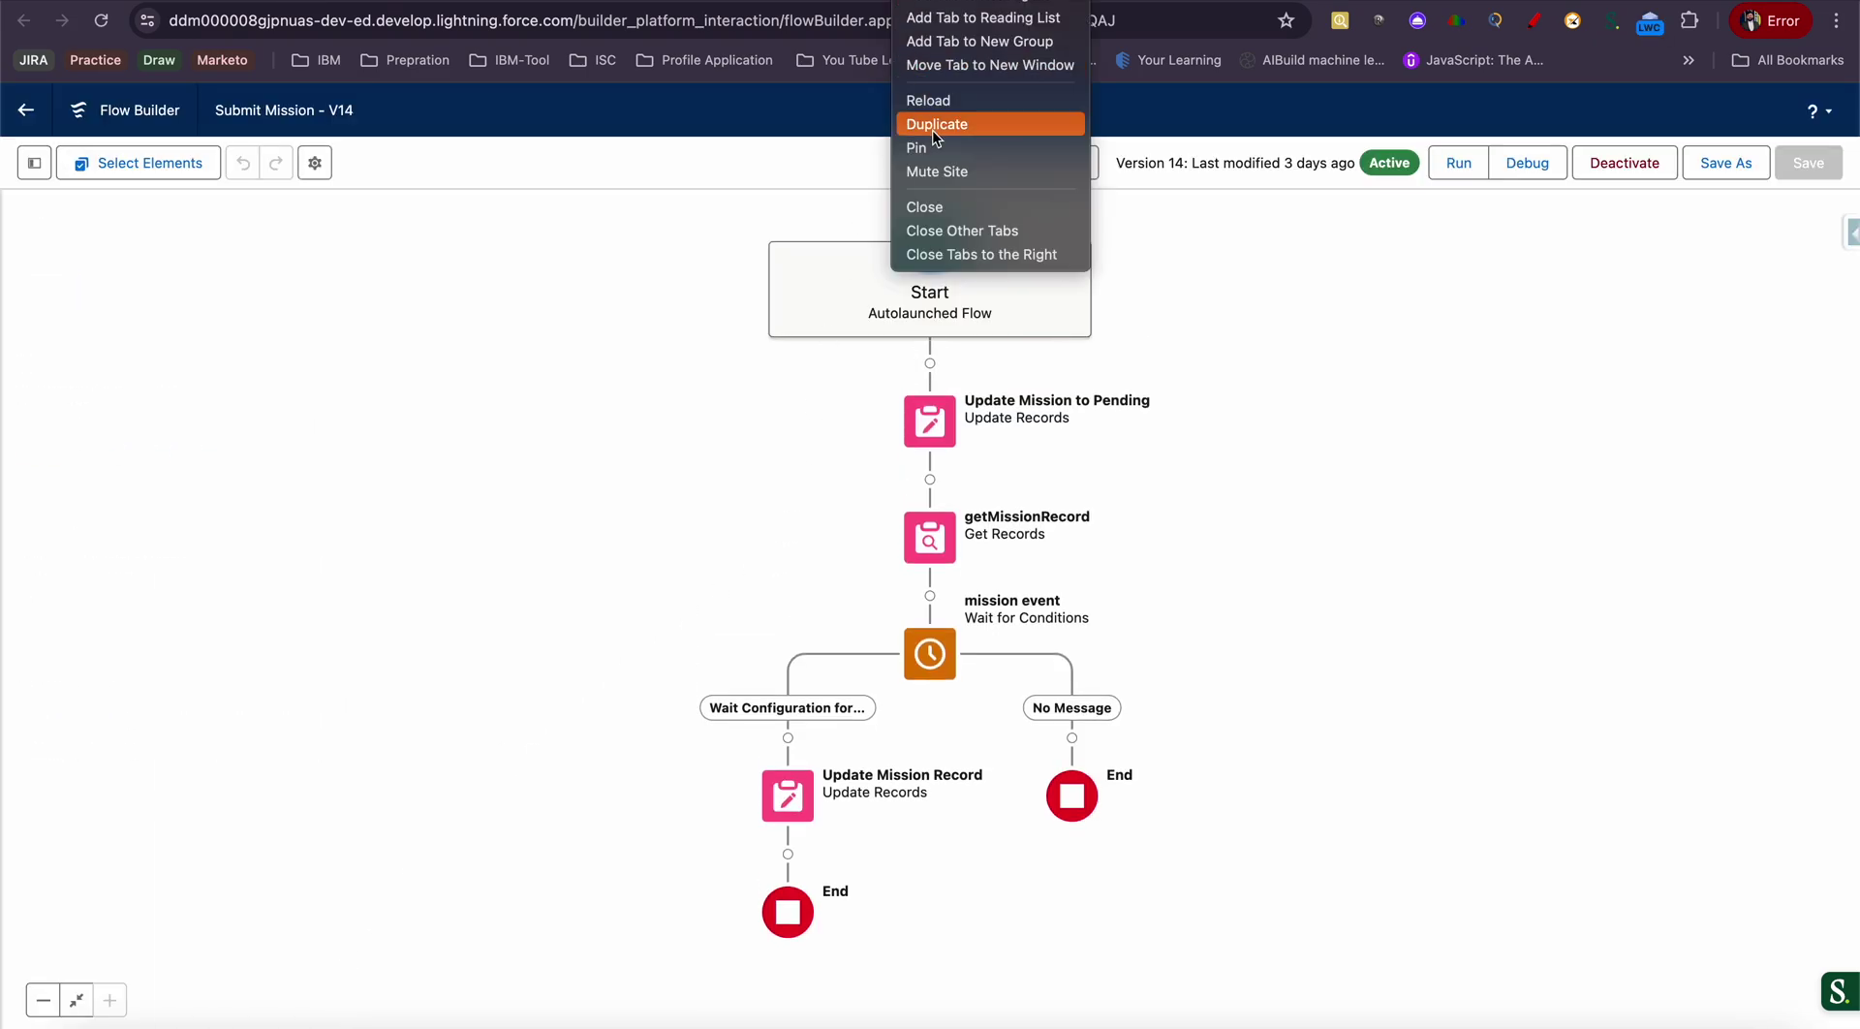
pyautogui.click(678, 374)
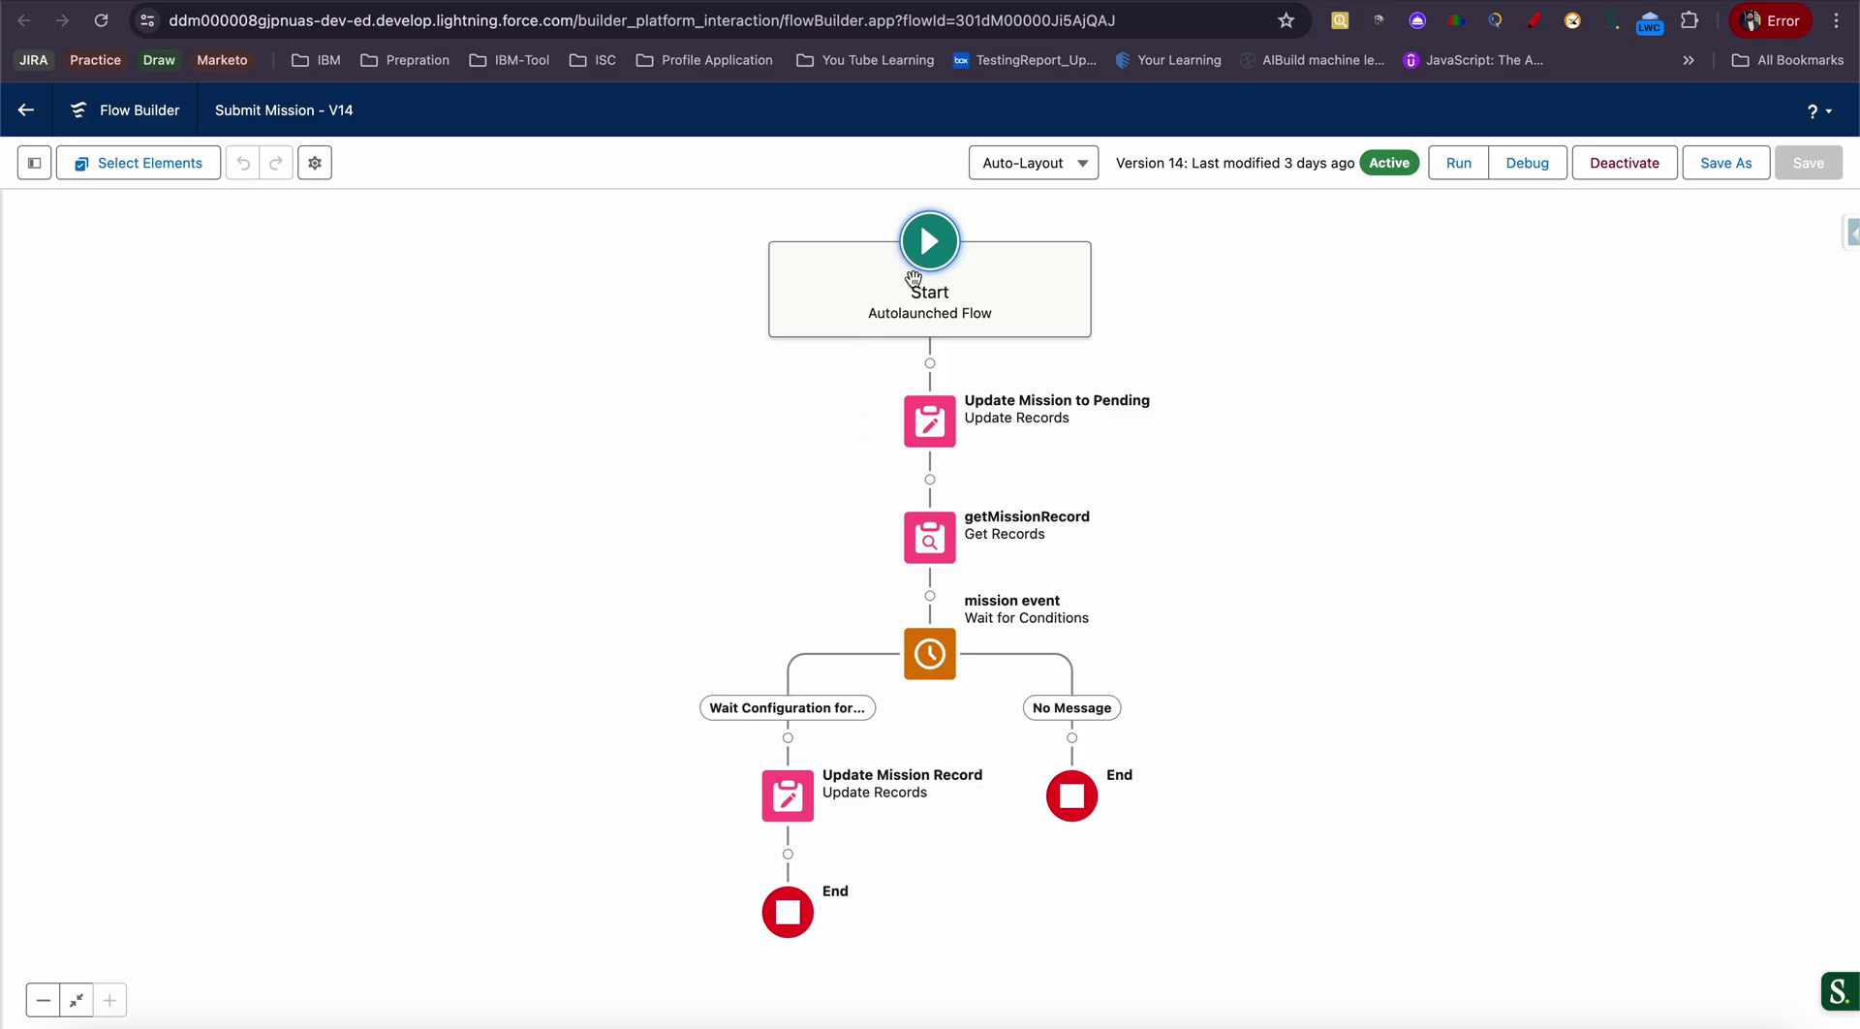
pyautogui.click(930, 420)
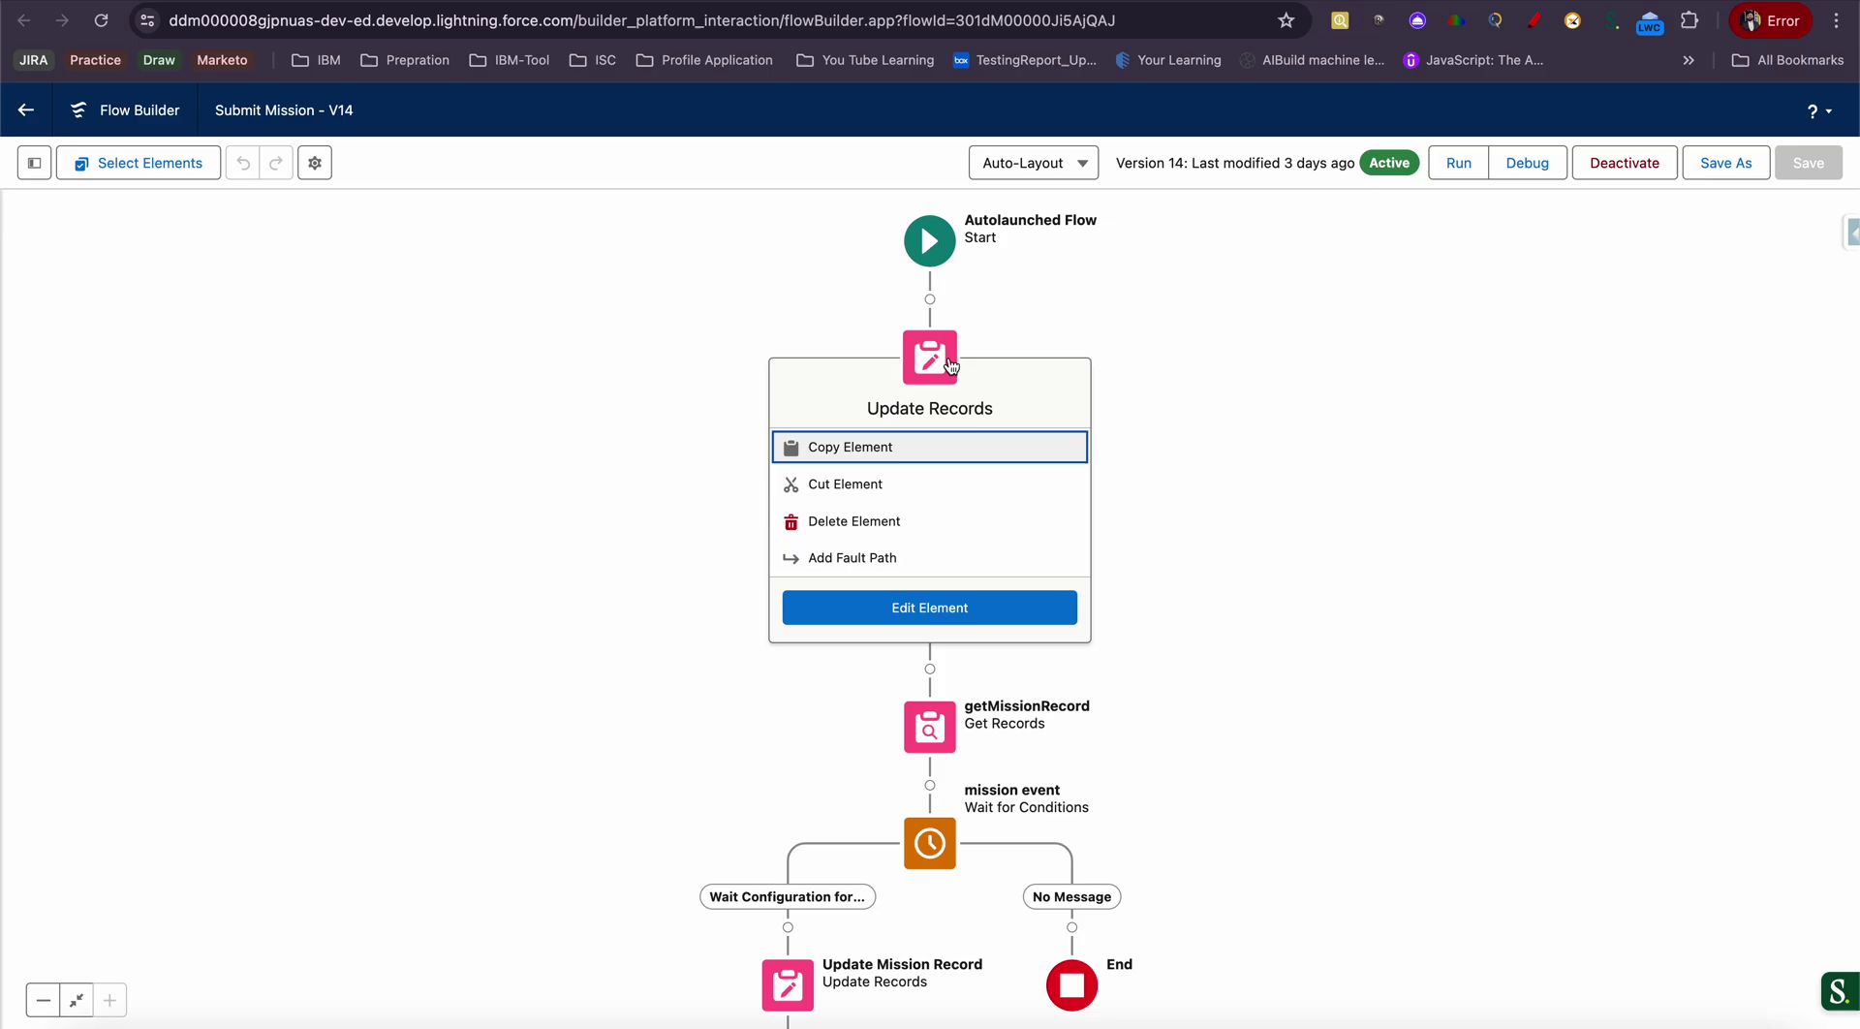
# Confirm Update Mission to Pending filters by Name equals var_missionNumber, then return to Trailhead
pyautogui.click(920, 604)
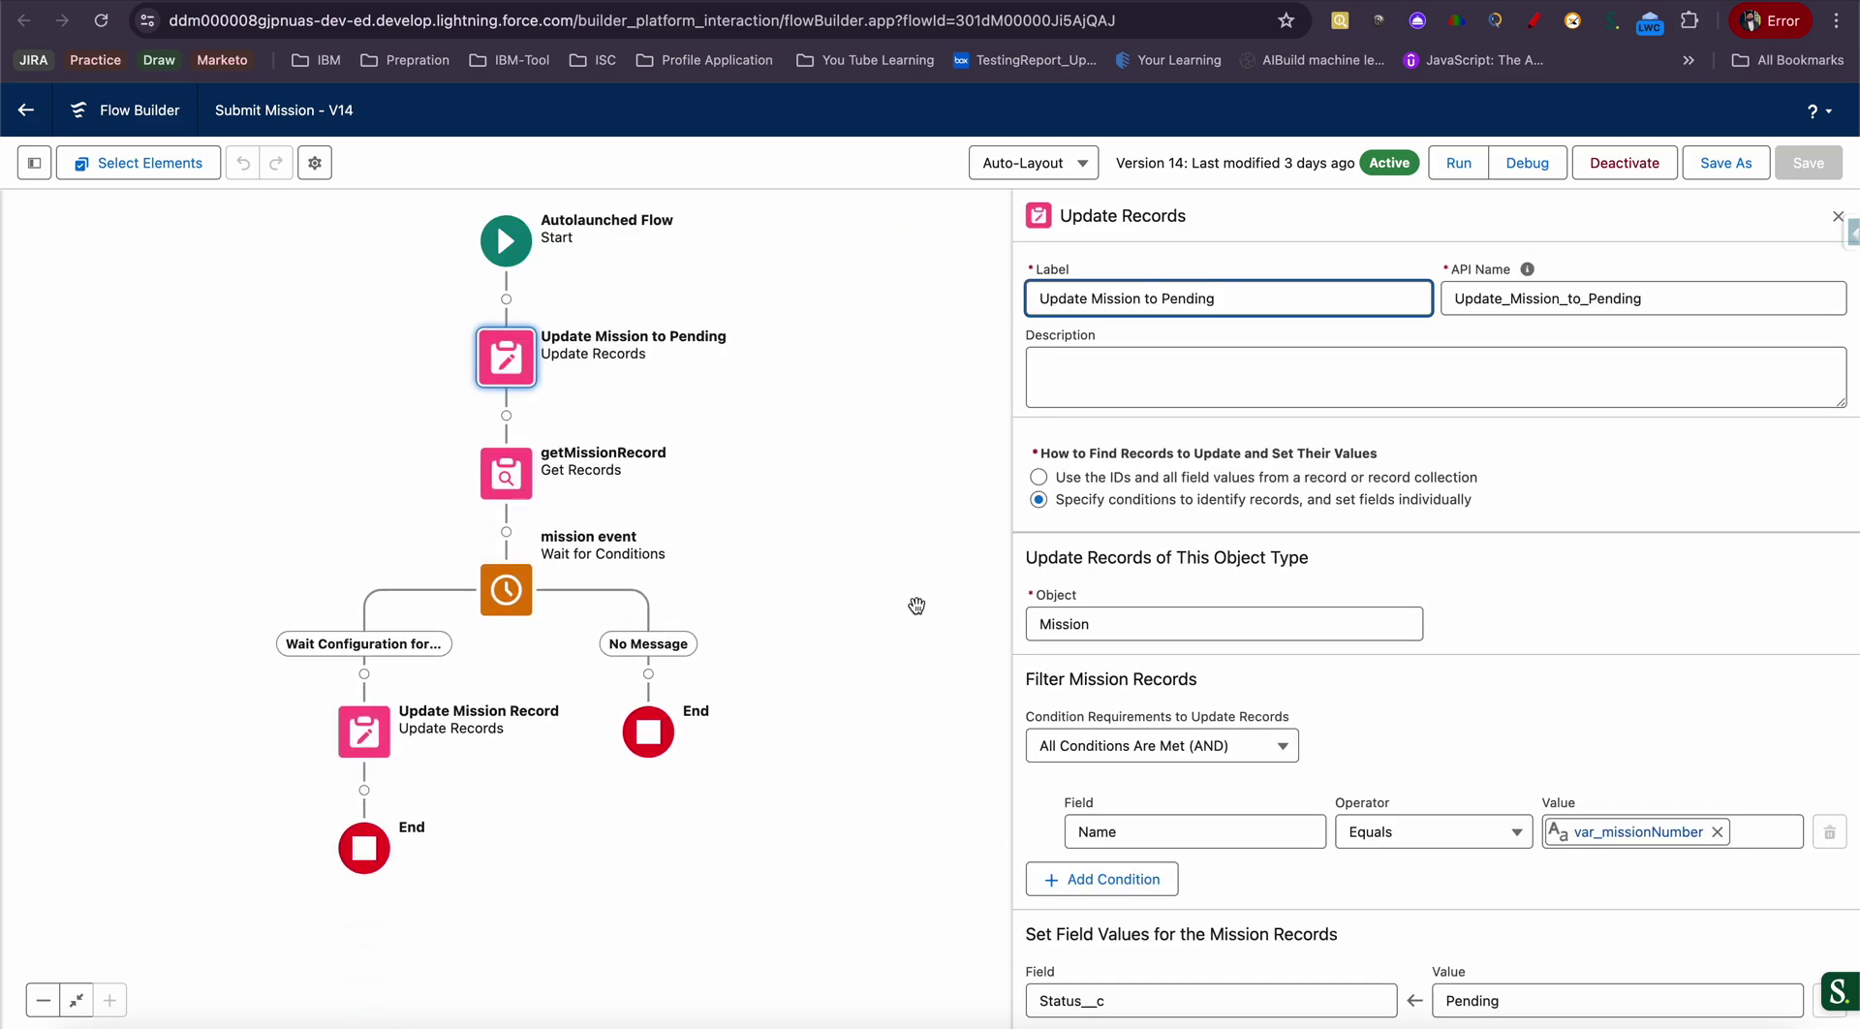
pyautogui.scroll(-1, 1209, 612)
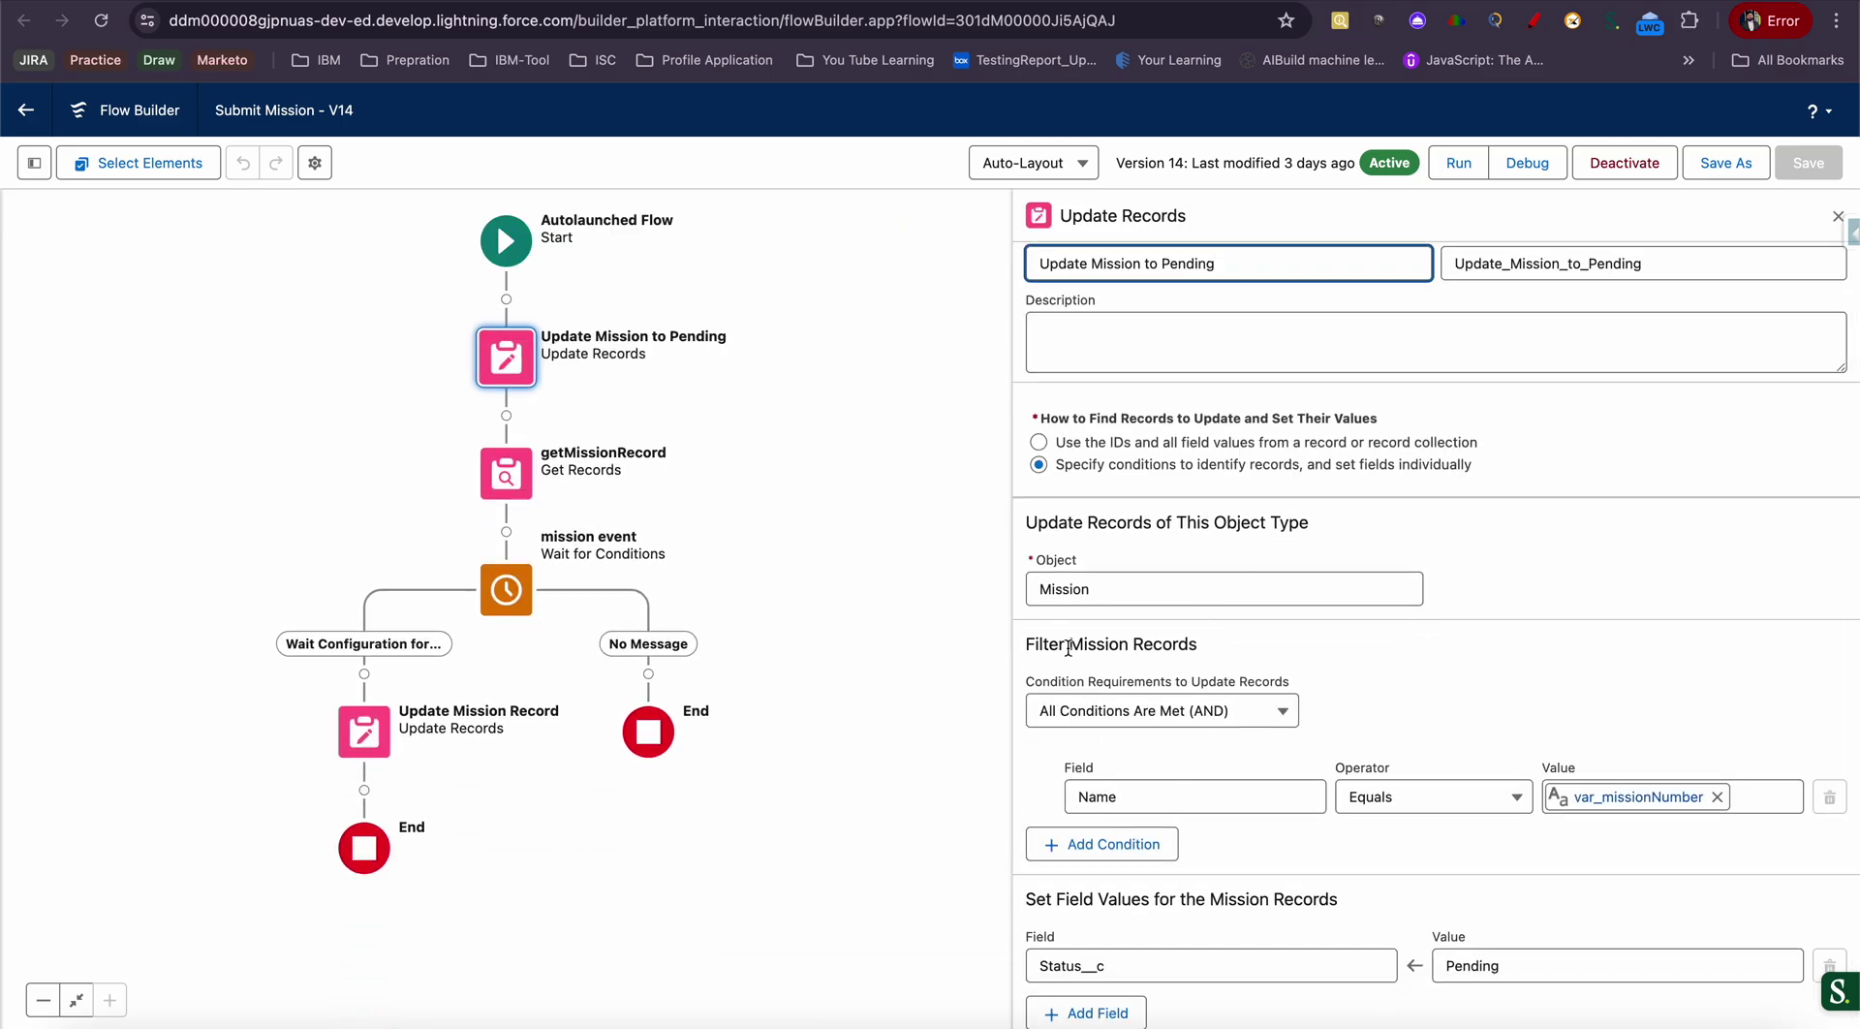
pyautogui.click(1094, 798)
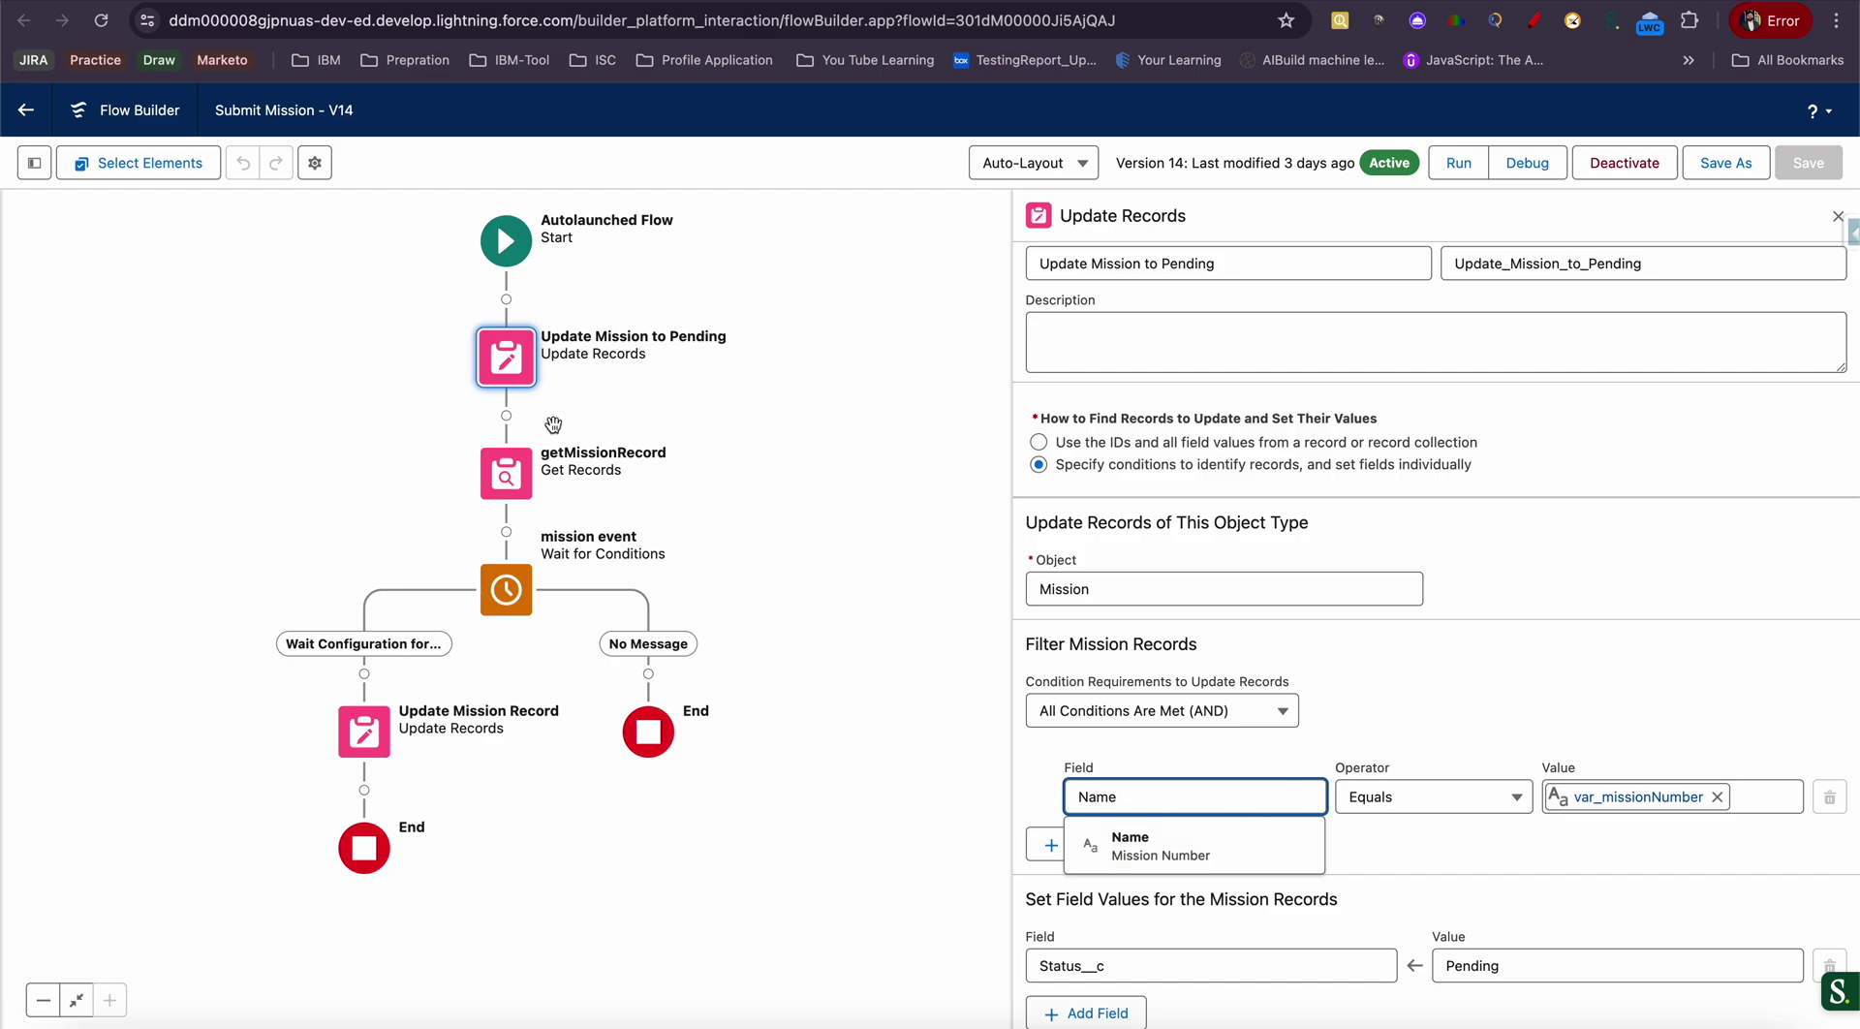
pyautogui.click(518, 259)
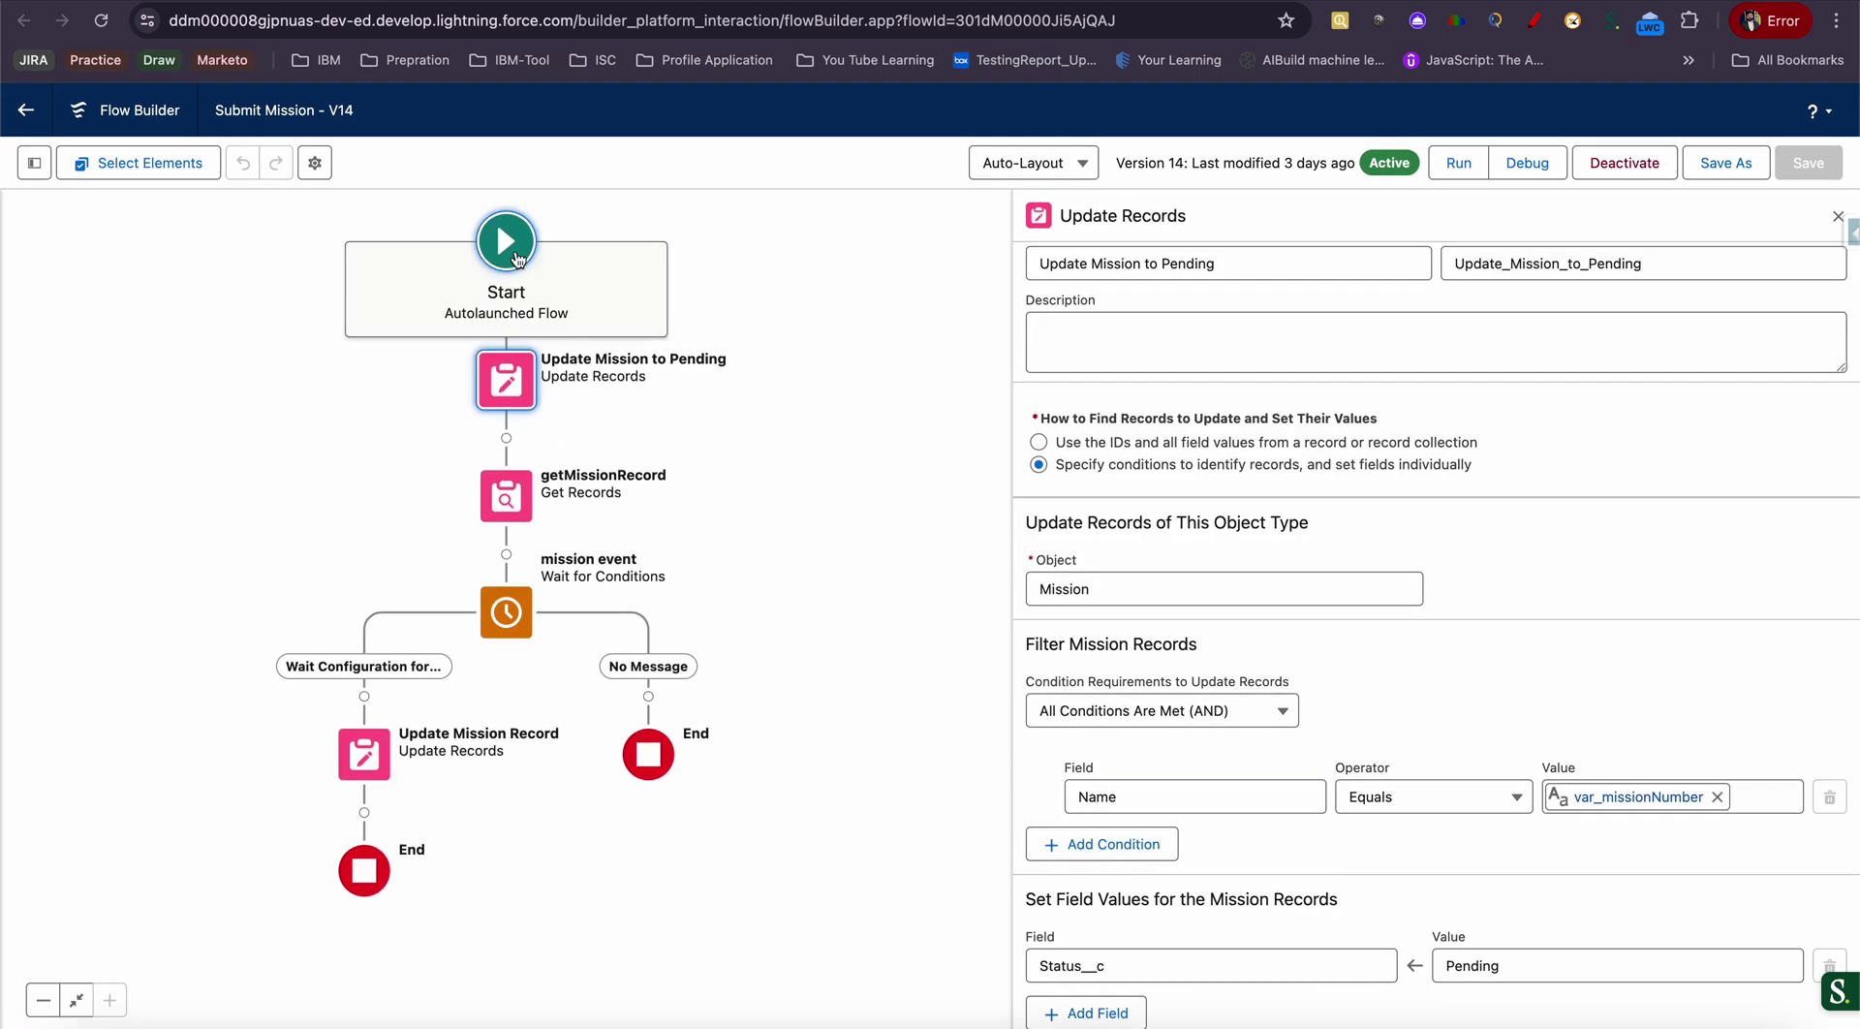
pyautogui.click(512, 443)
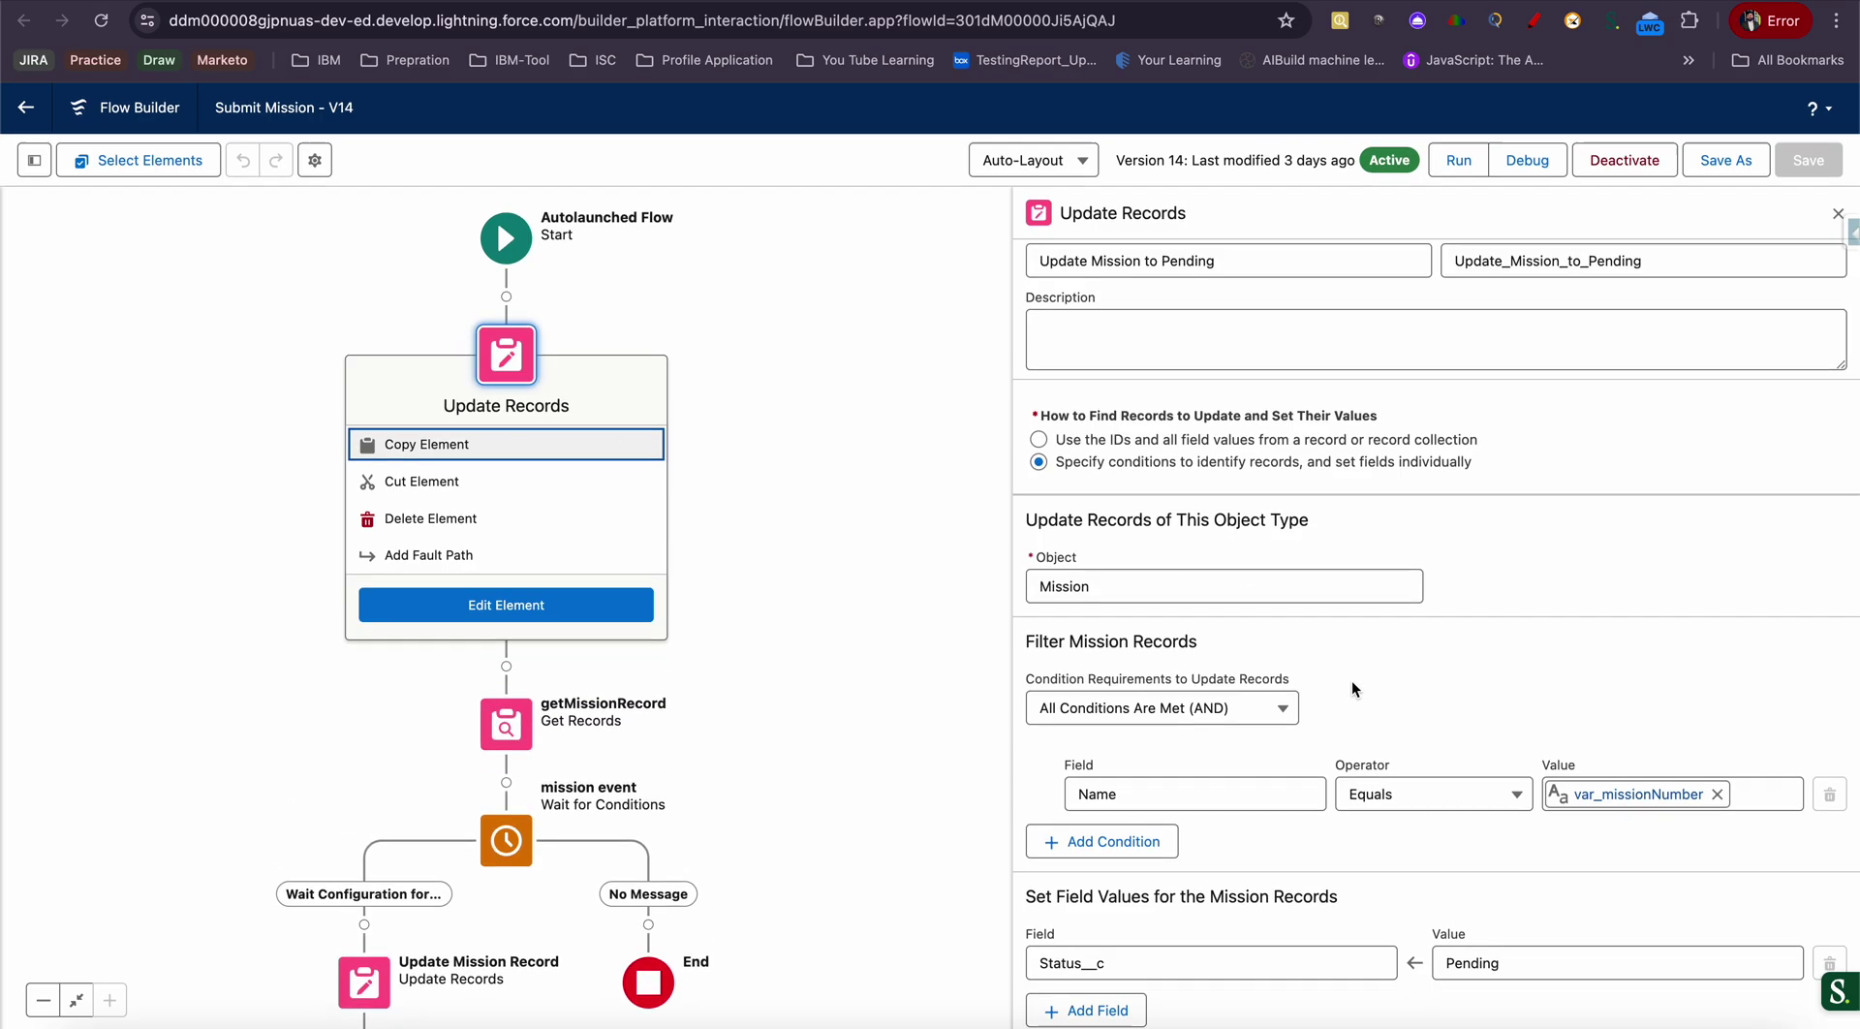
pyautogui.click(1216, 798)
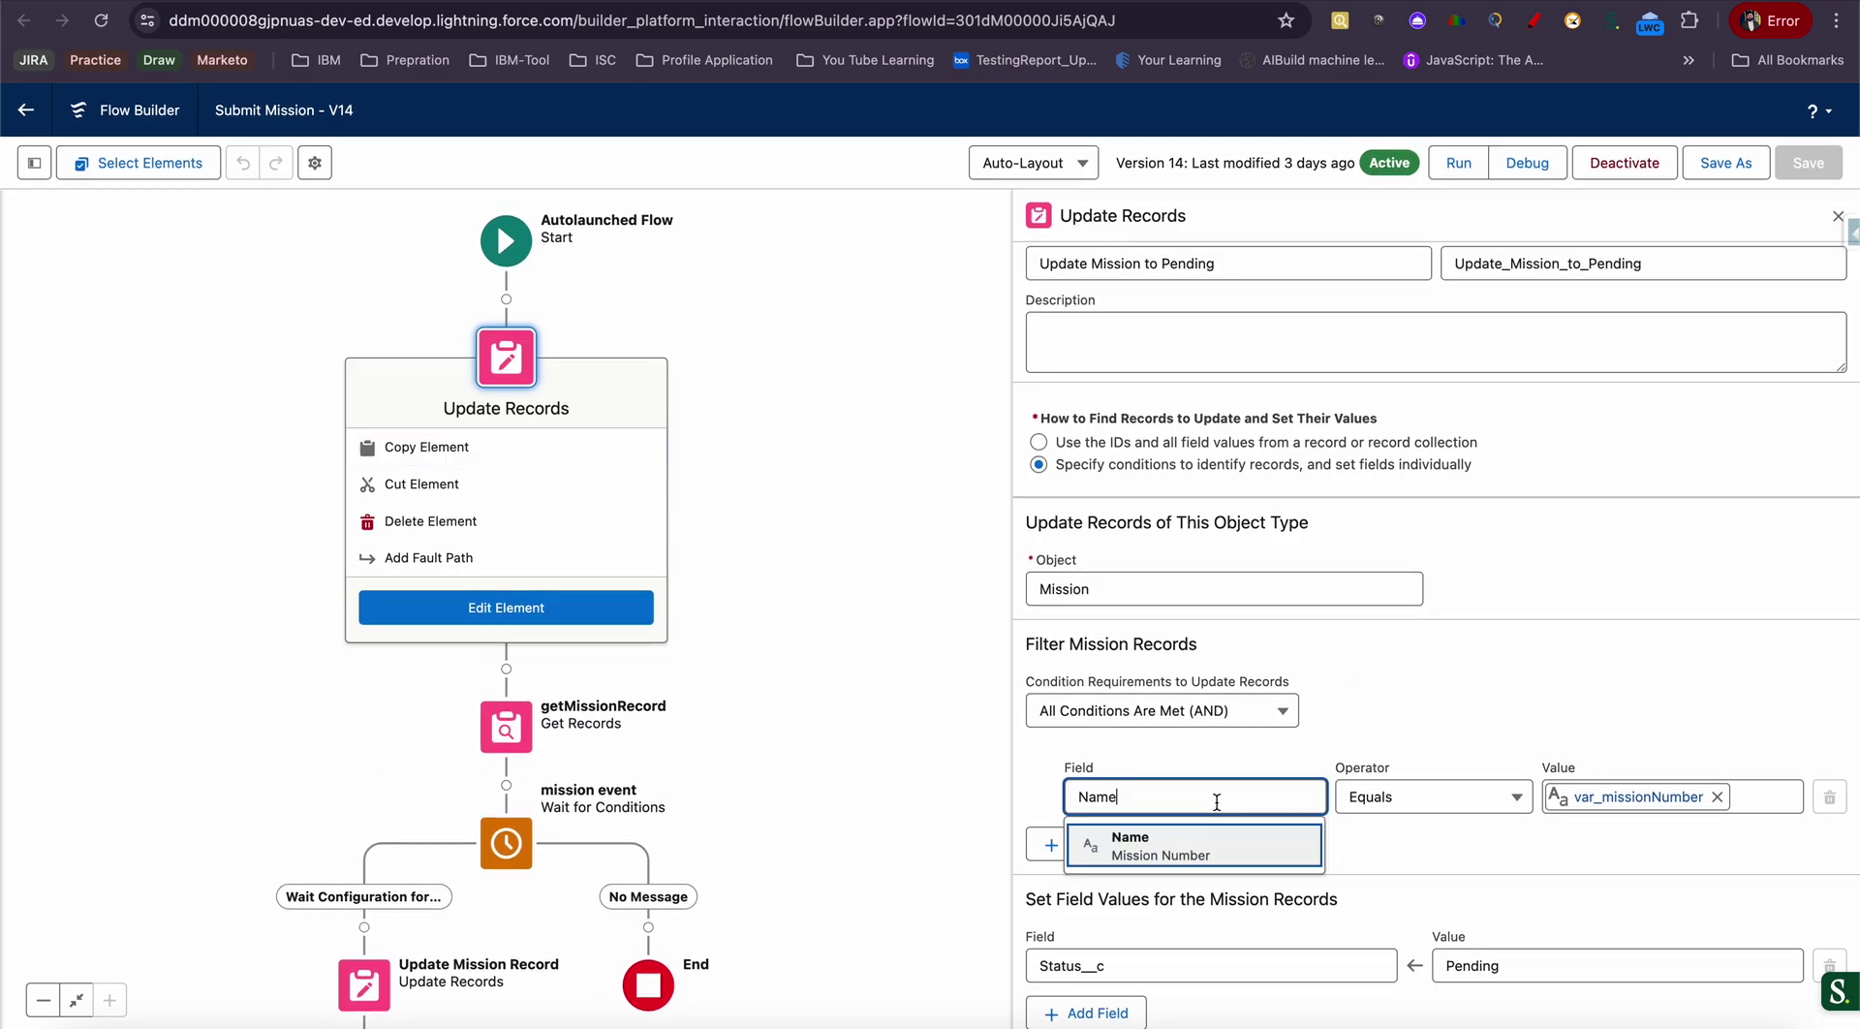
pyautogui.click(1587, 810)
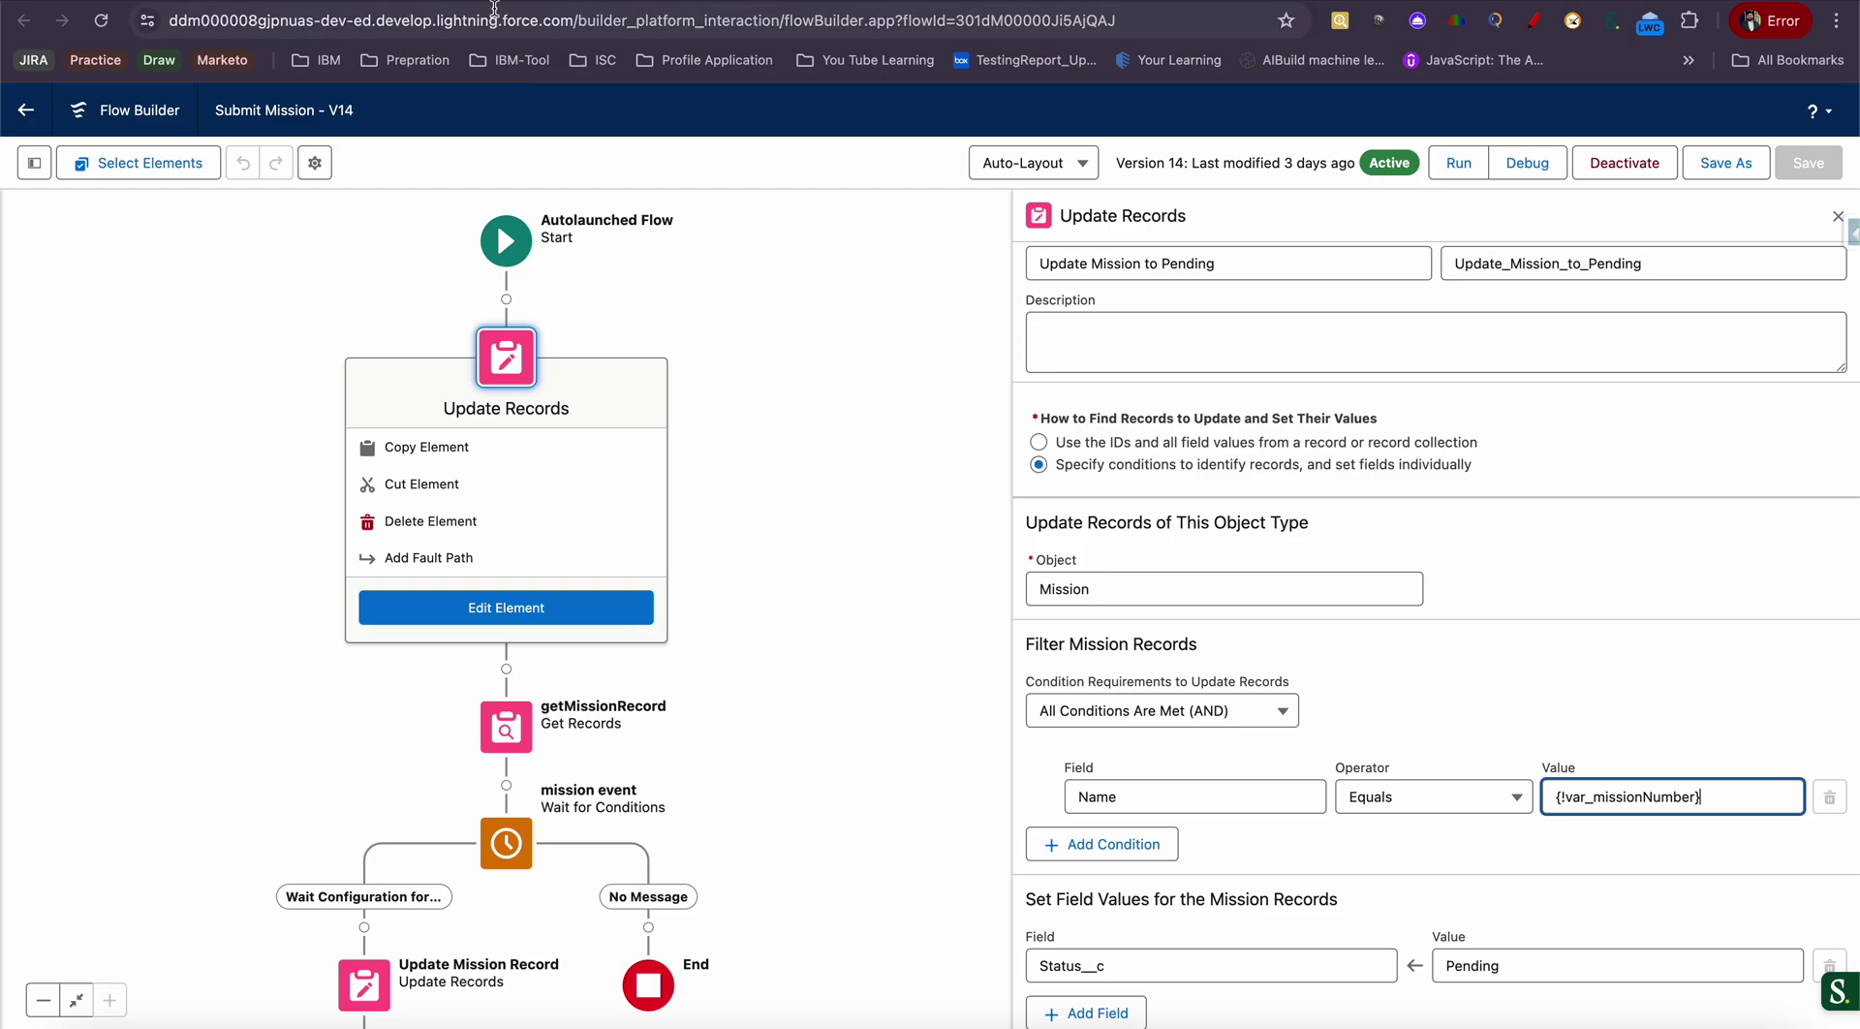
pyautogui.click(194, 2)
# Scroll to the Mission Allocation requirement, select var_missionNumber, and switch back to Setup
pyautogui.scroll(-20, 469, 641)
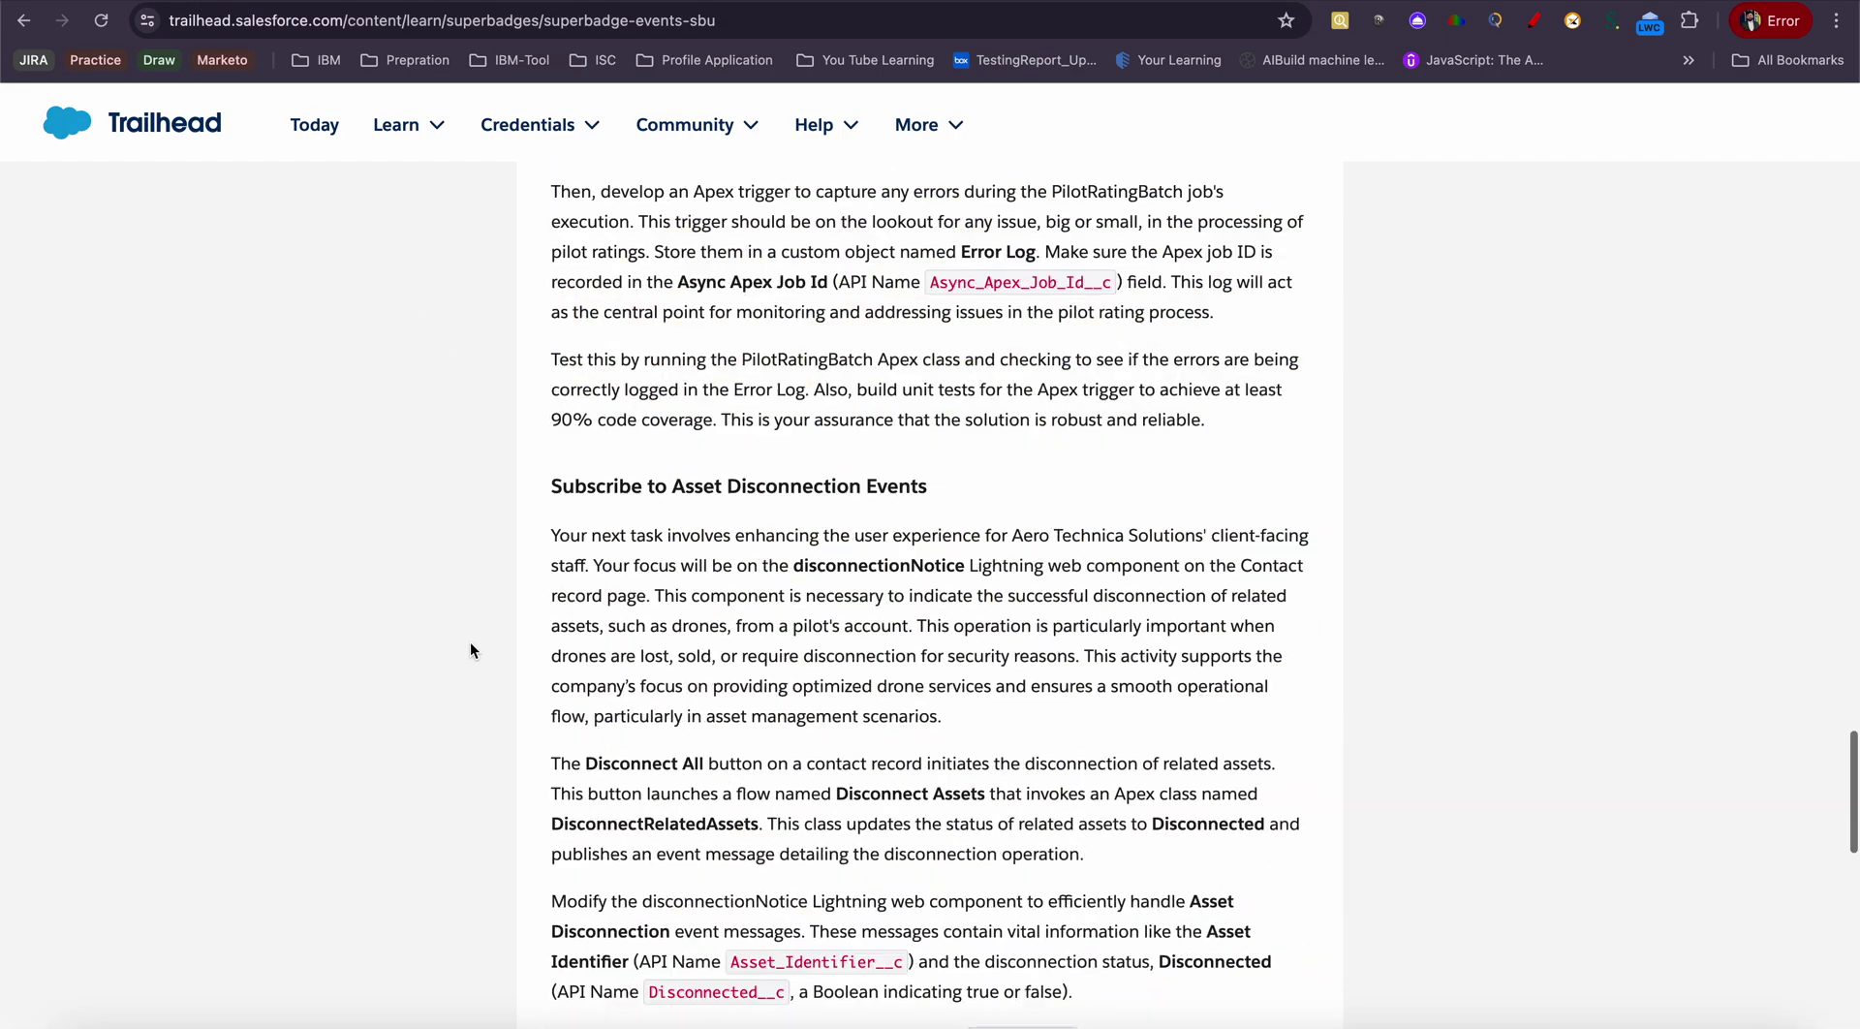
pyautogui.scroll(5, 469, 641)
pyautogui.scroll(5, 468, 641)
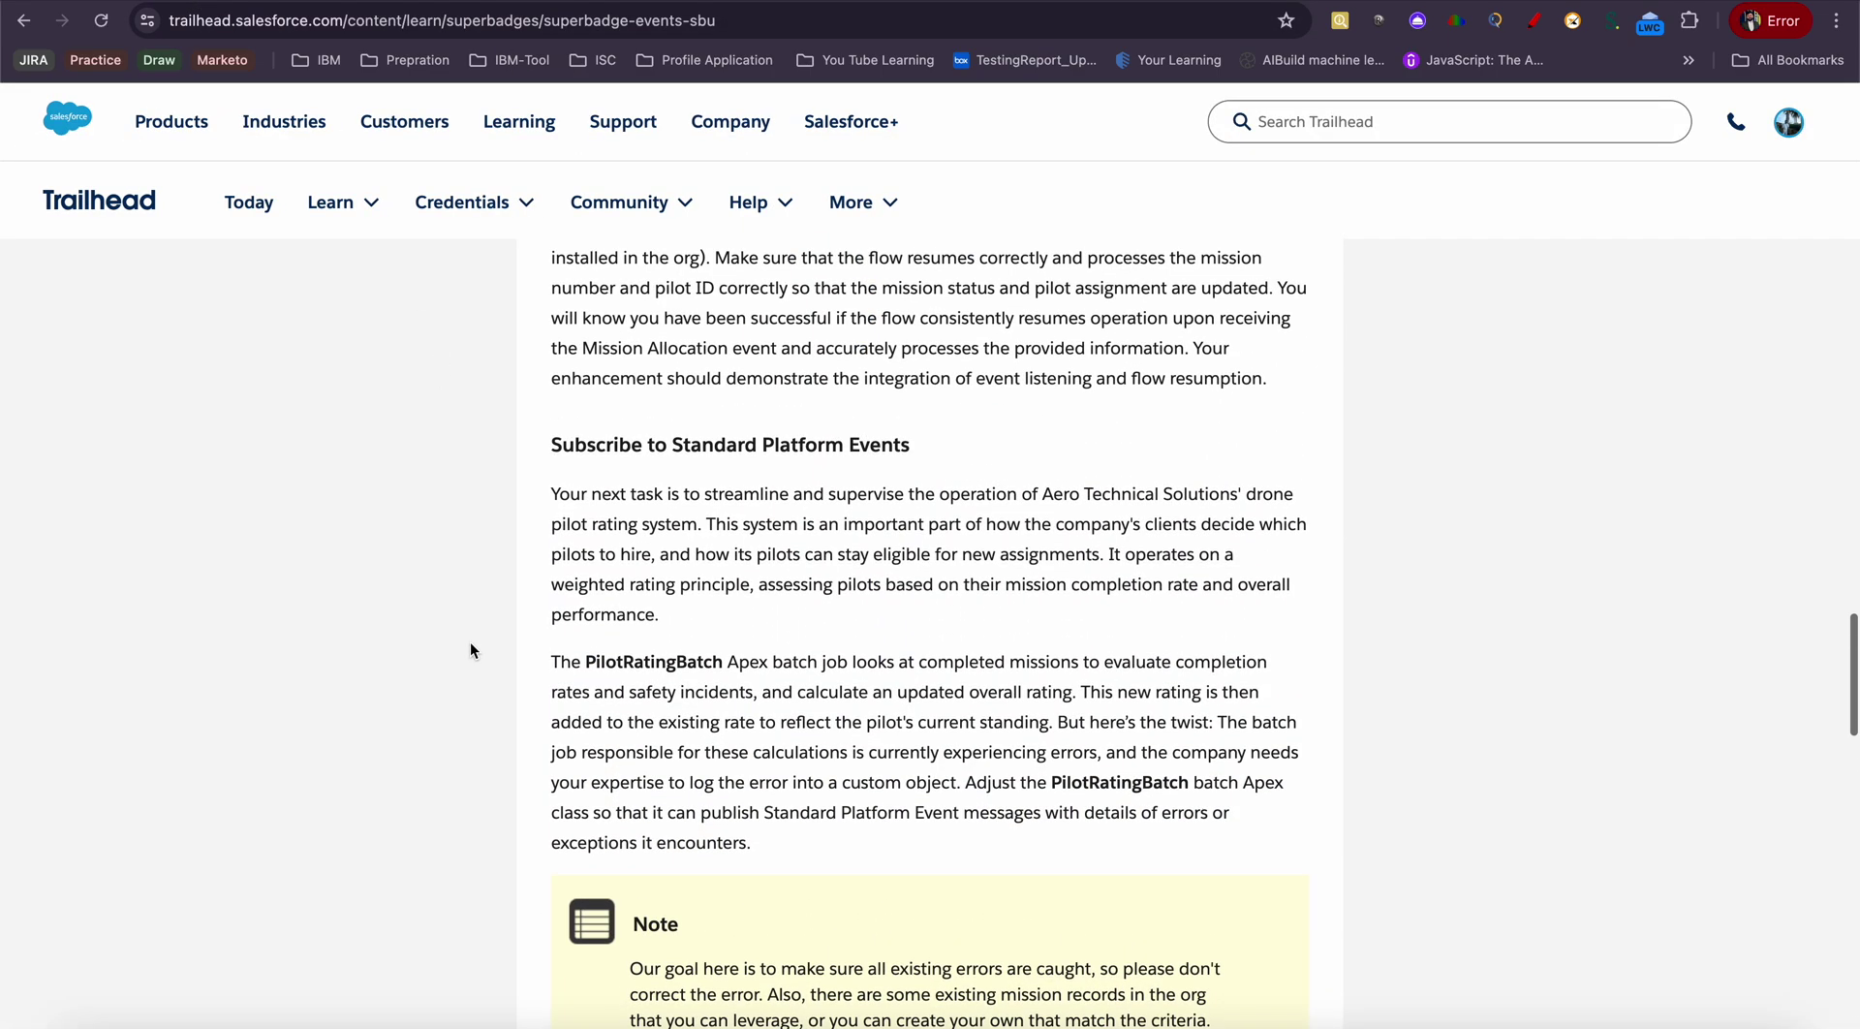
pyautogui.scroll(8, 468, 641)
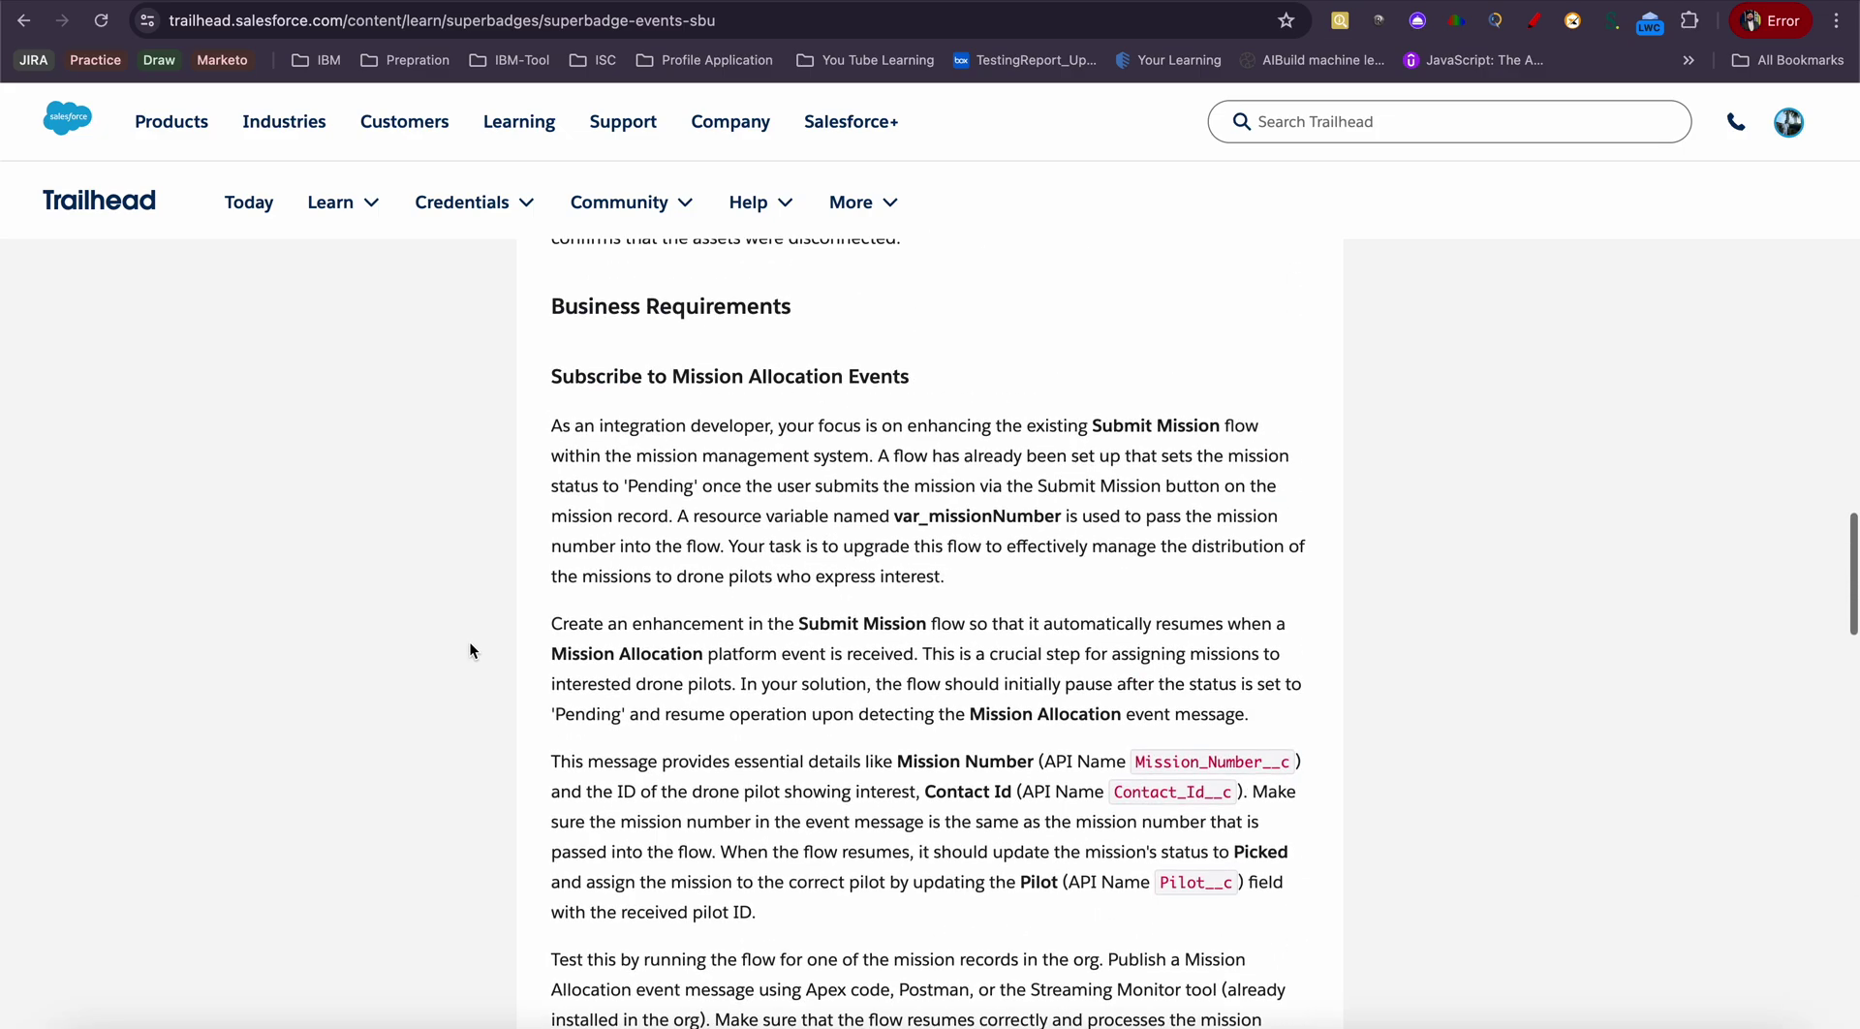
pyautogui.scroll(1, 469, 641)
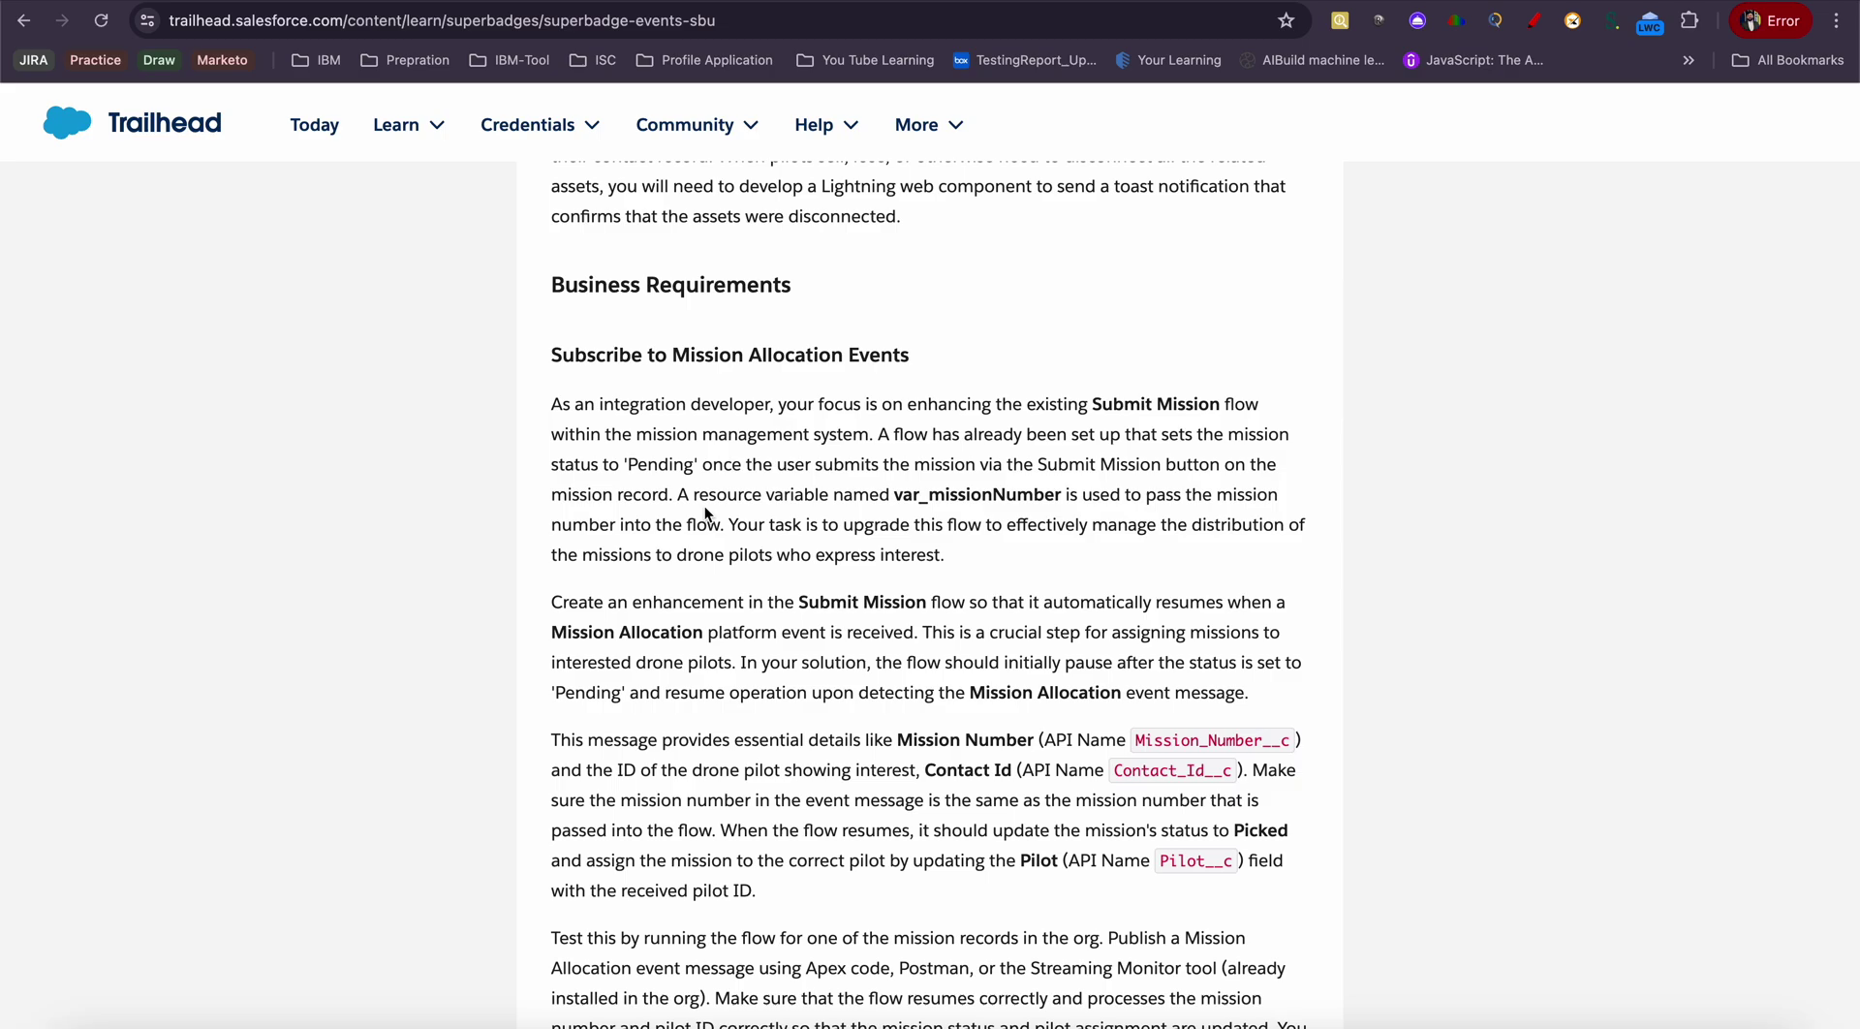
pyautogui.doubleClick(905, 495)
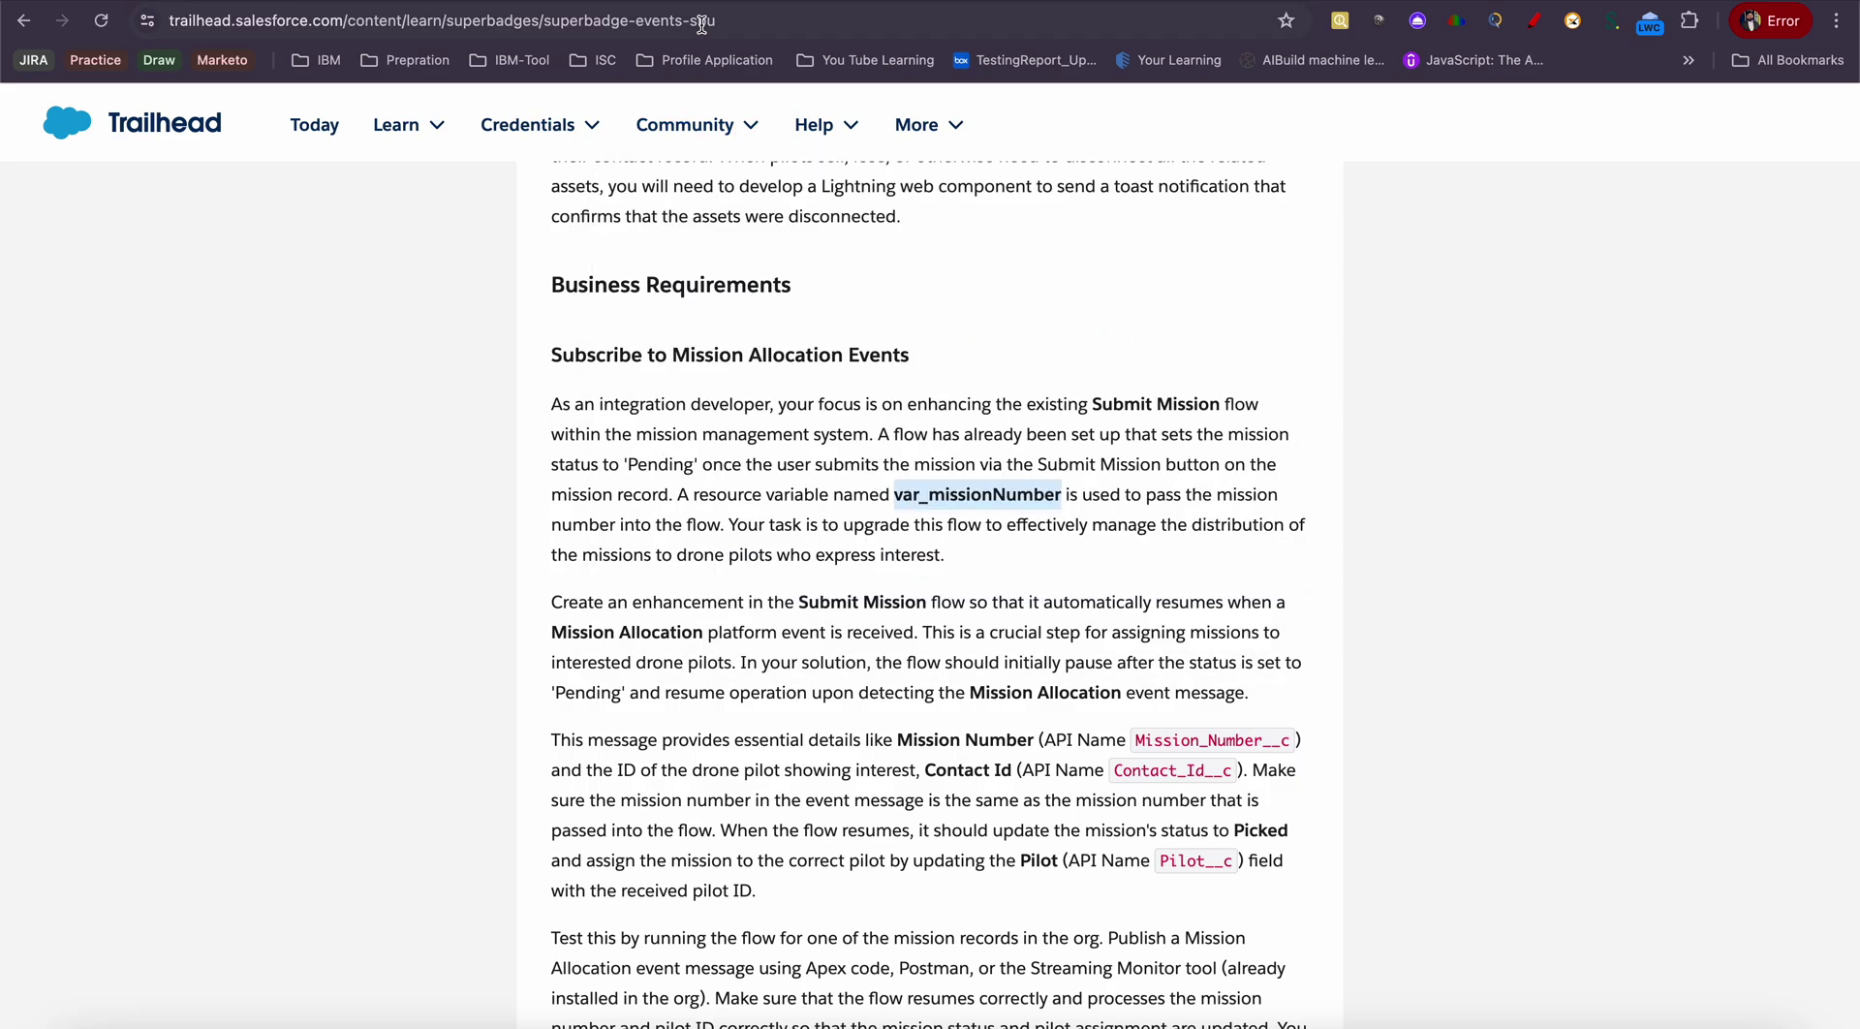
pyautogui.hotkey('alt', 'Tab')
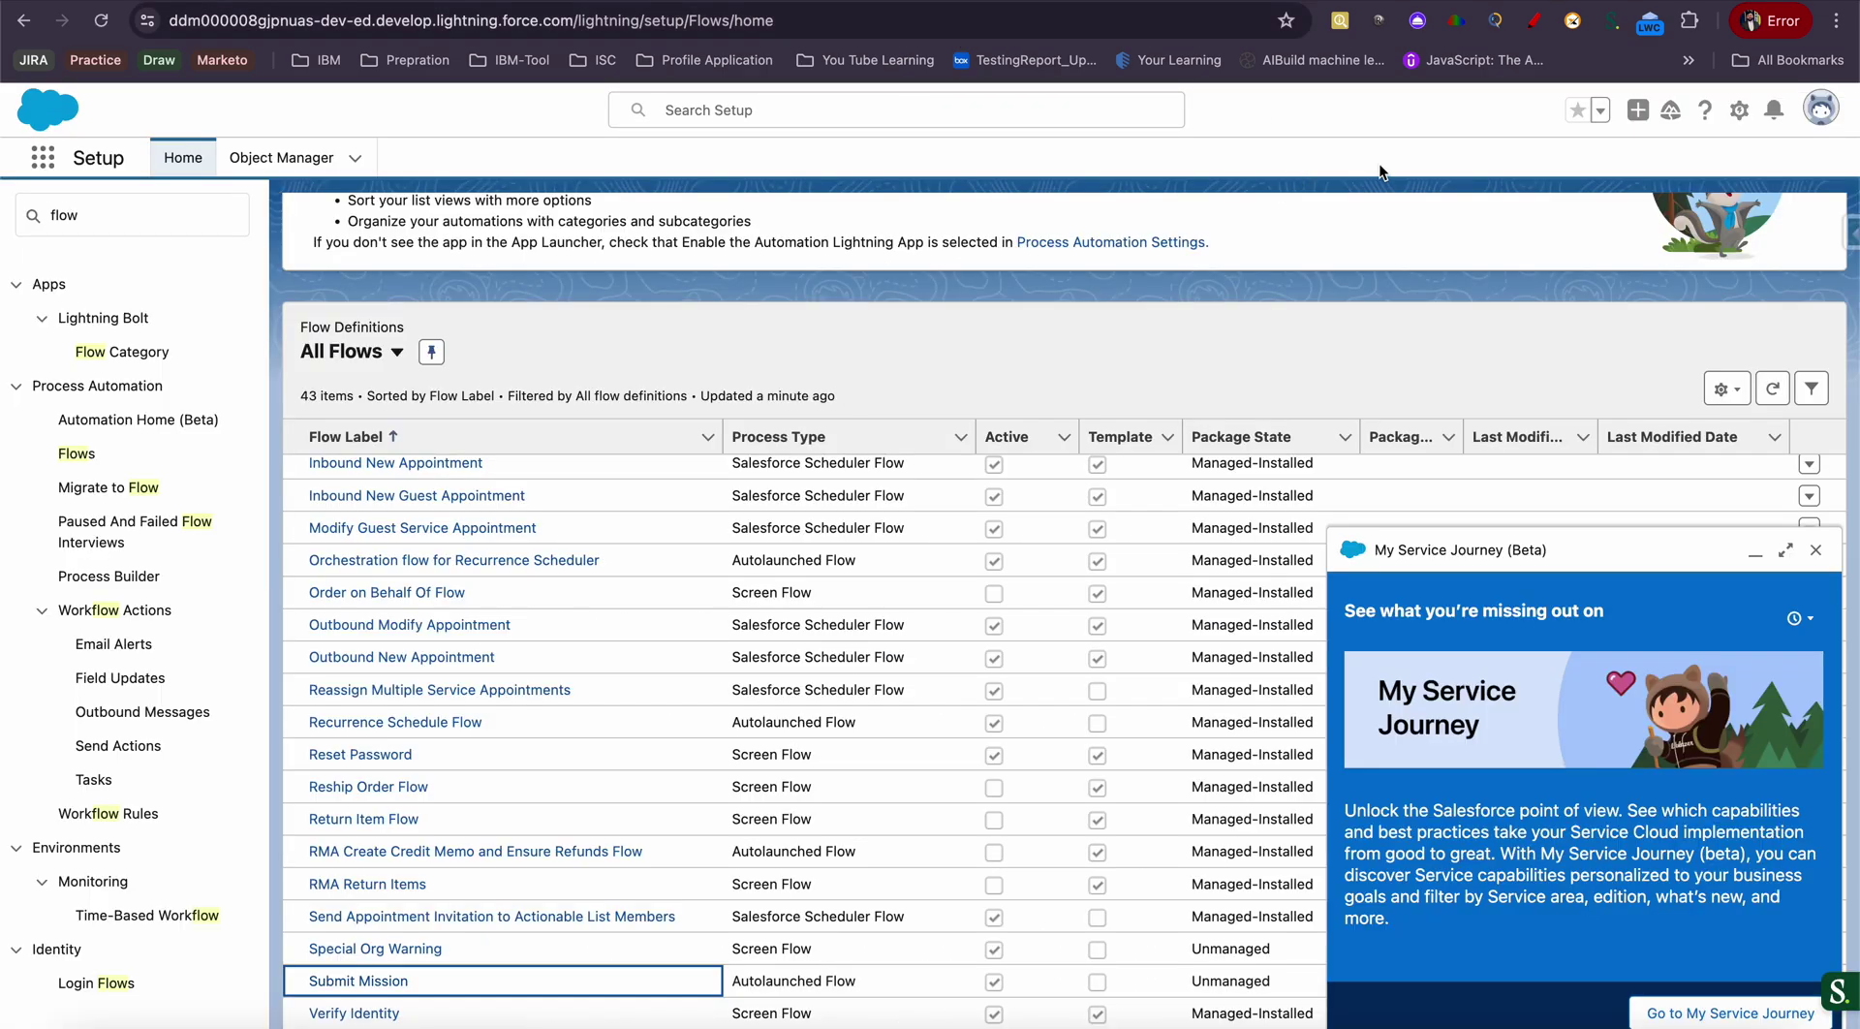
# Open the Data Export page of Salesforce Inspector
pyautogui.click(1837, 242)
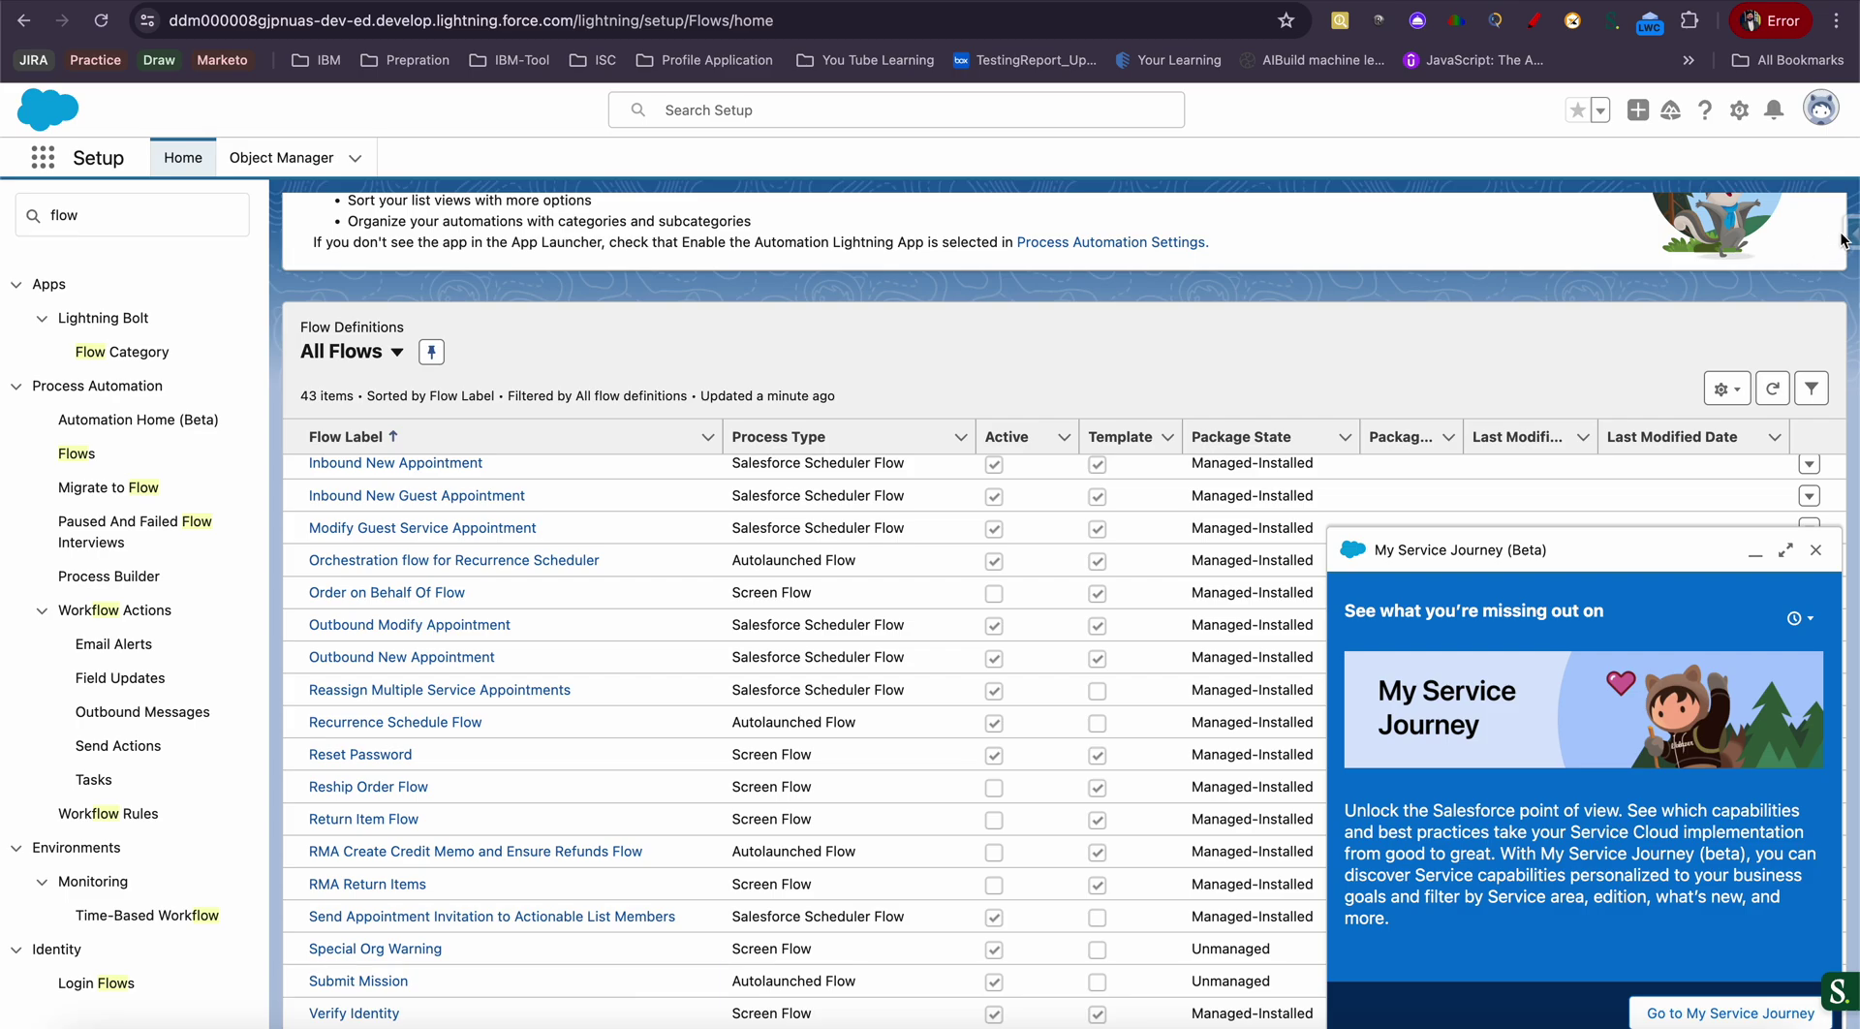
pyautogui.click(1845, 236)
pyautogui.rightClick(1695, 600)
pyautogui.press('Escape')
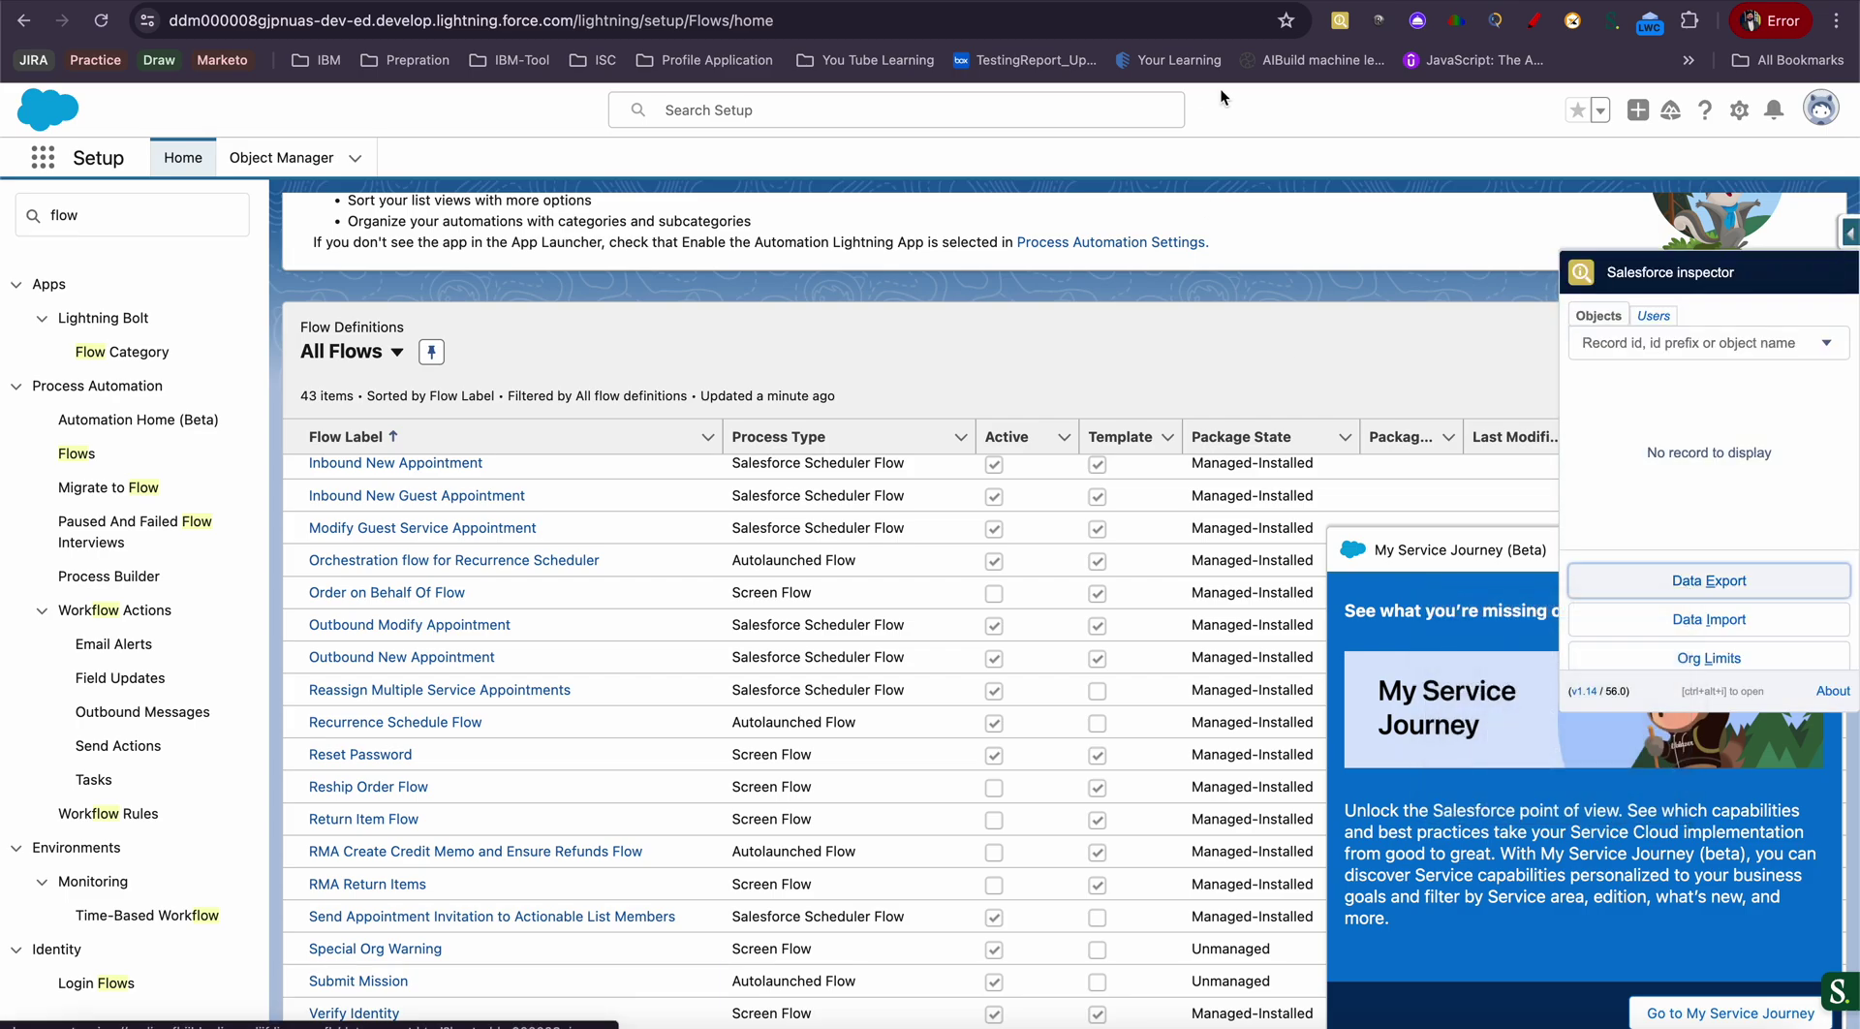
pyautogui.click(1695, 601)
# Export SELECT Id, Name FROM Mission__c, showing missions T-0000001 to T-0000006
pyautogui.click(669, 200)
pyautogui.hotkey('ctrl', 'a')
pyautogui.write('S')
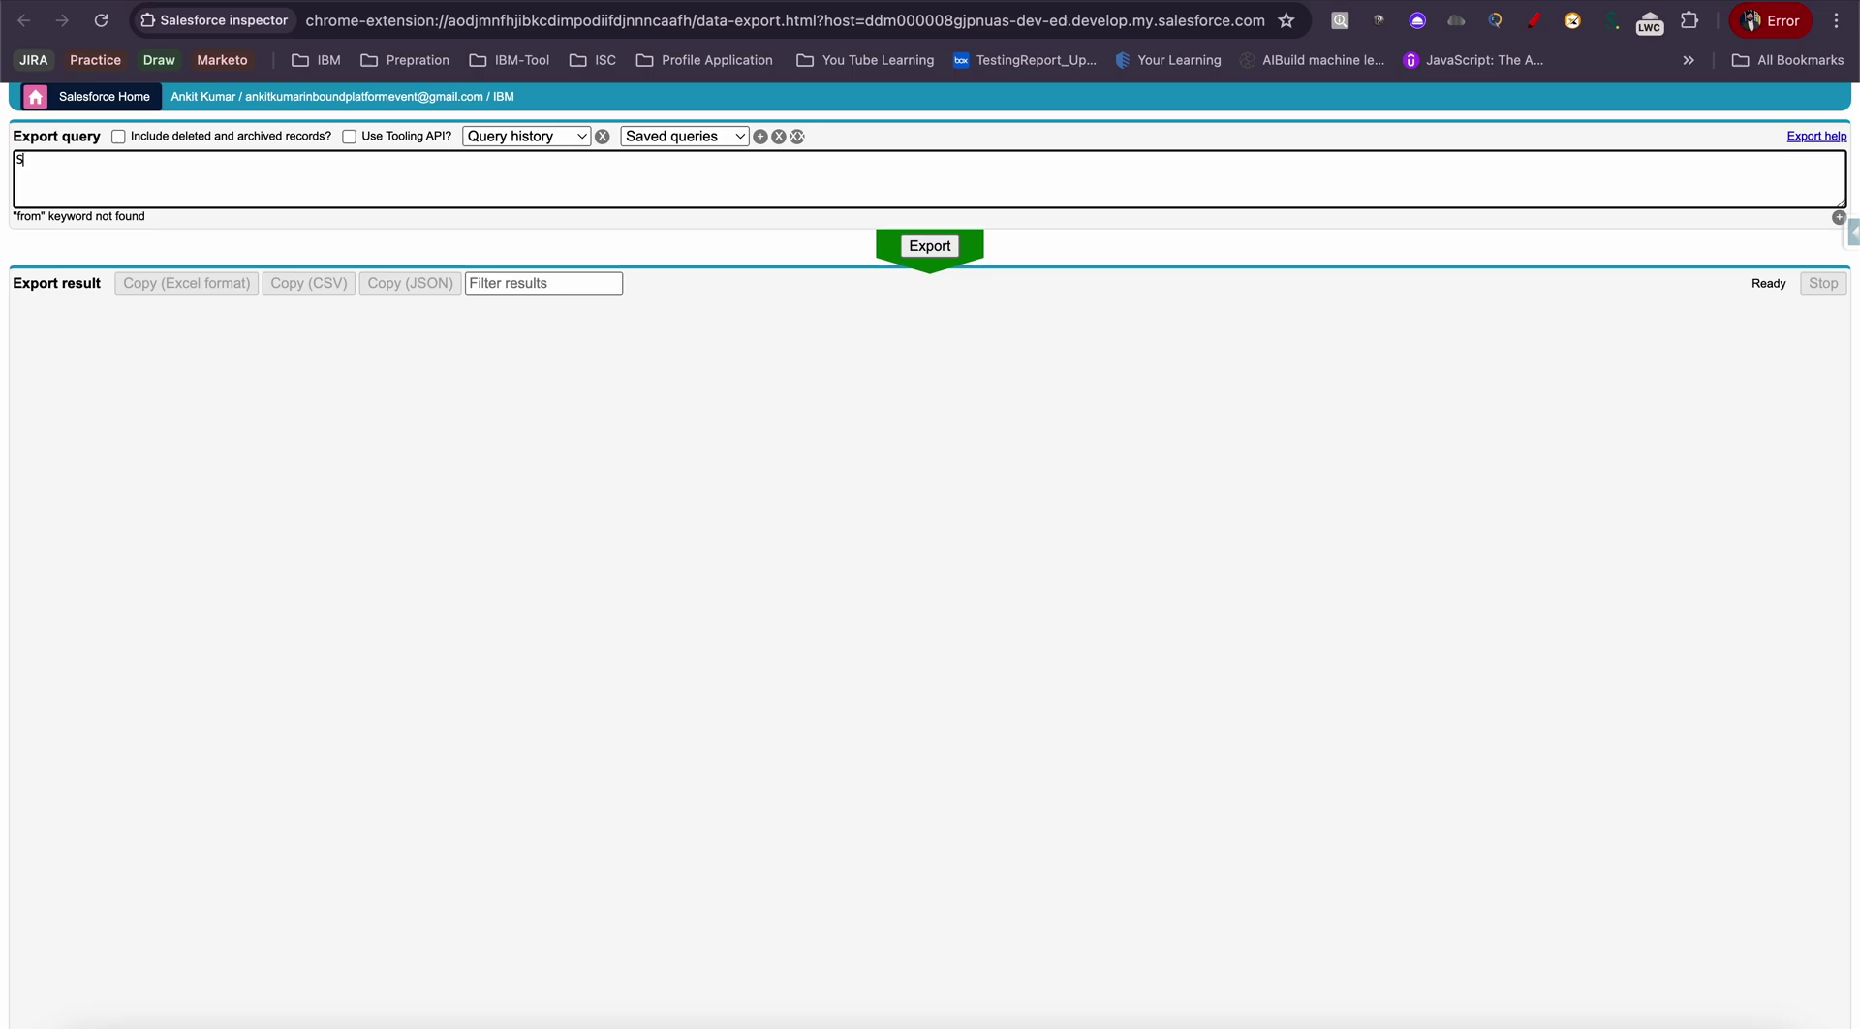
pyautogui.write('elect id from mission')
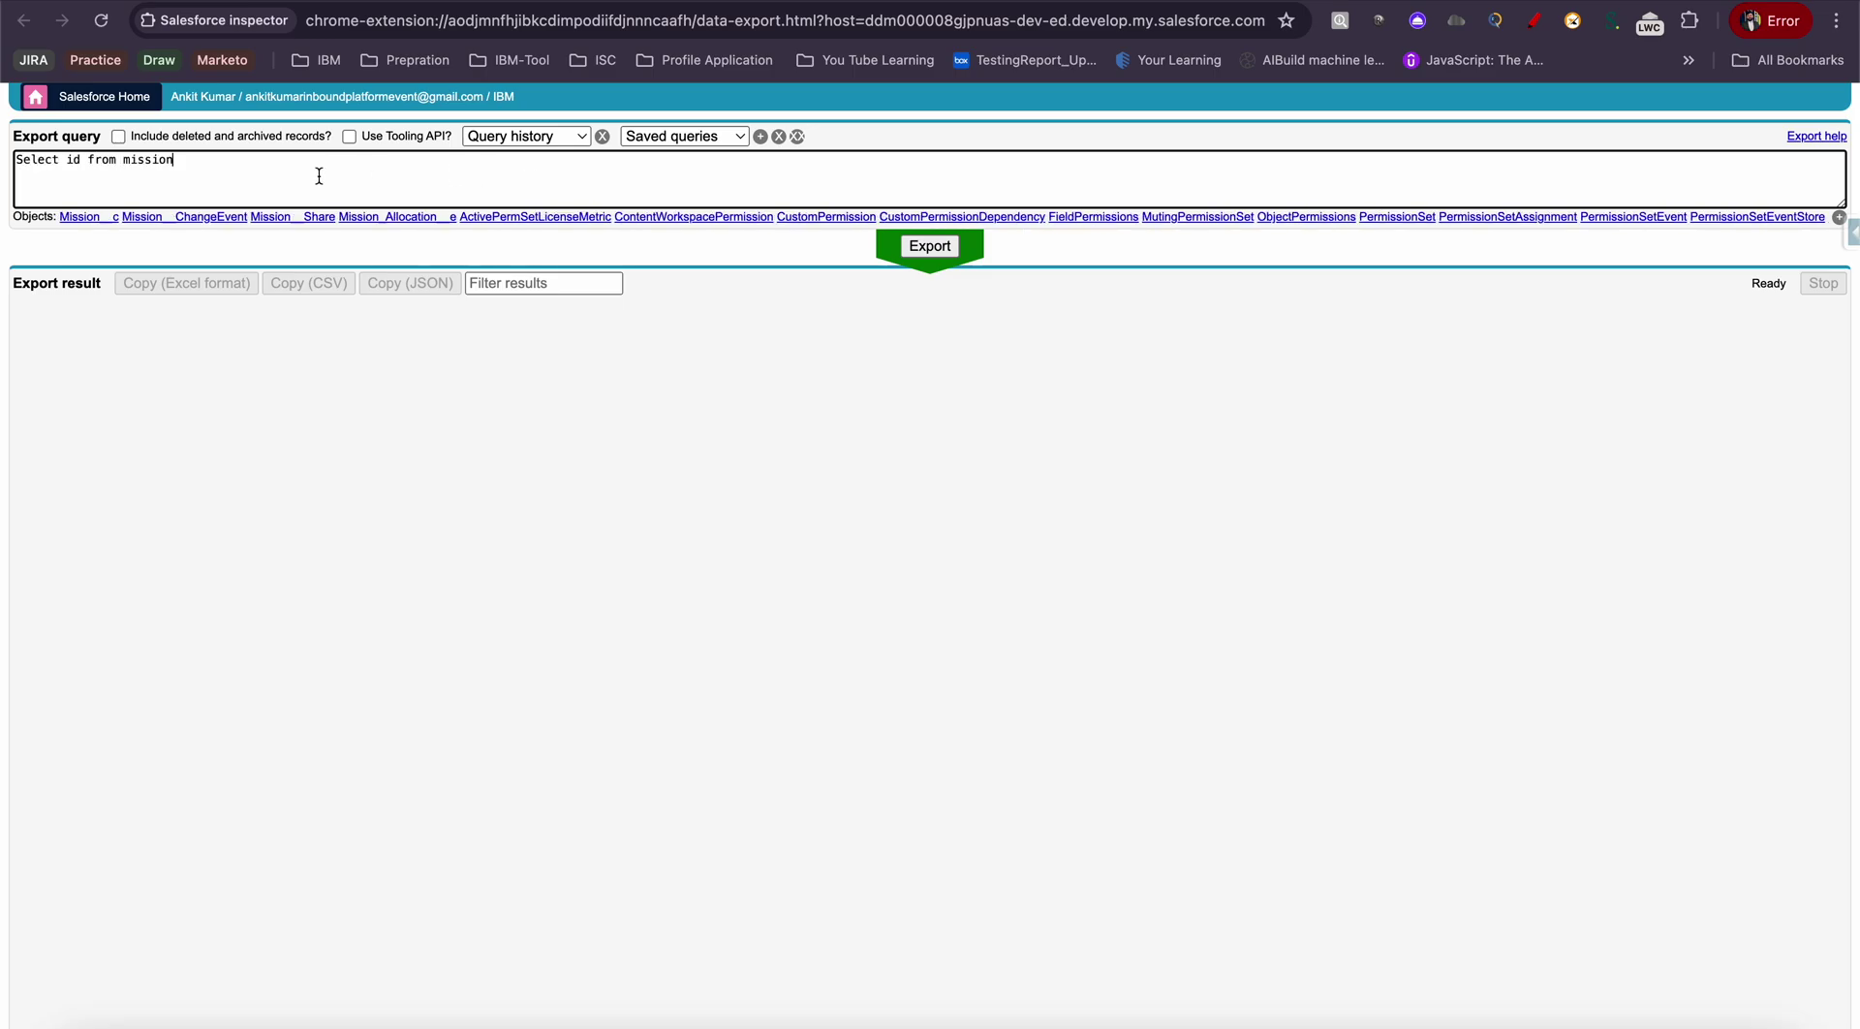
pyautogui.click(105, 215)
pyautogui.click(92, 172)
pyautogui.write(',name')
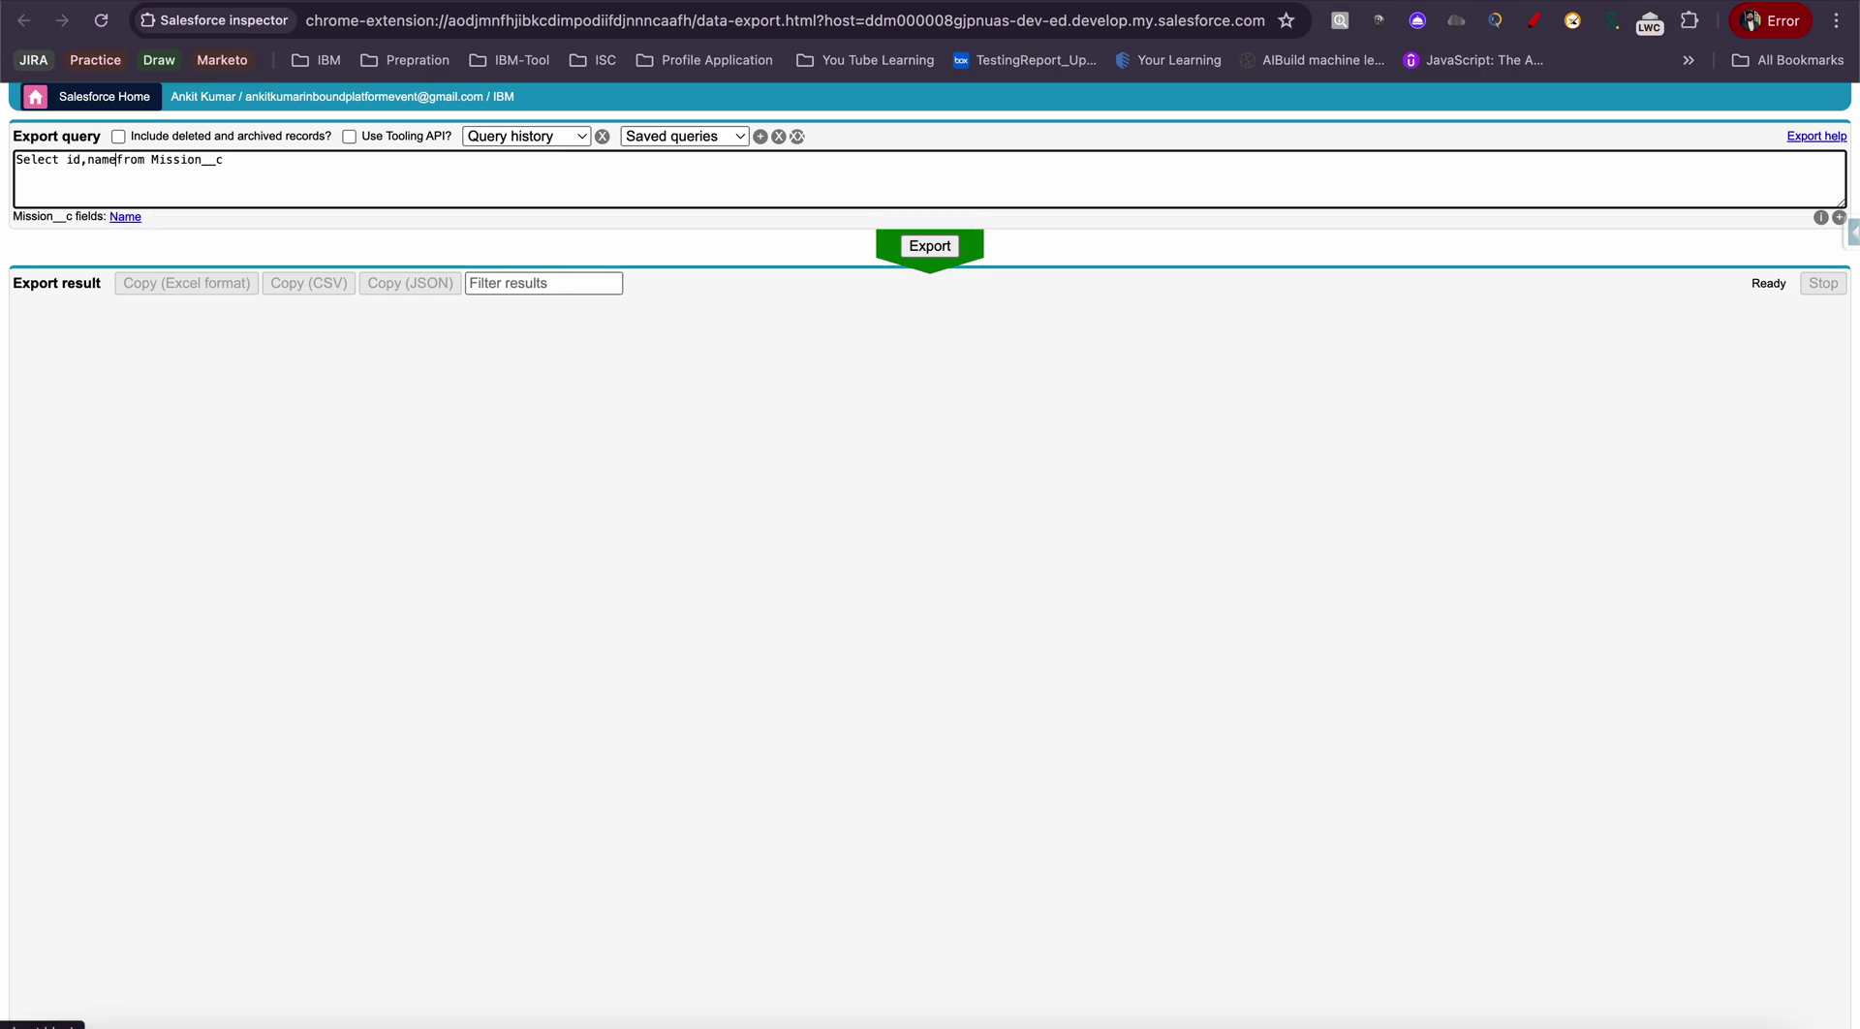
pyautogui.click(135, 217)
pyautogui.press('BackSpace')
pyautogui.press('BackSpace')
pyautogui.click(936, 248)
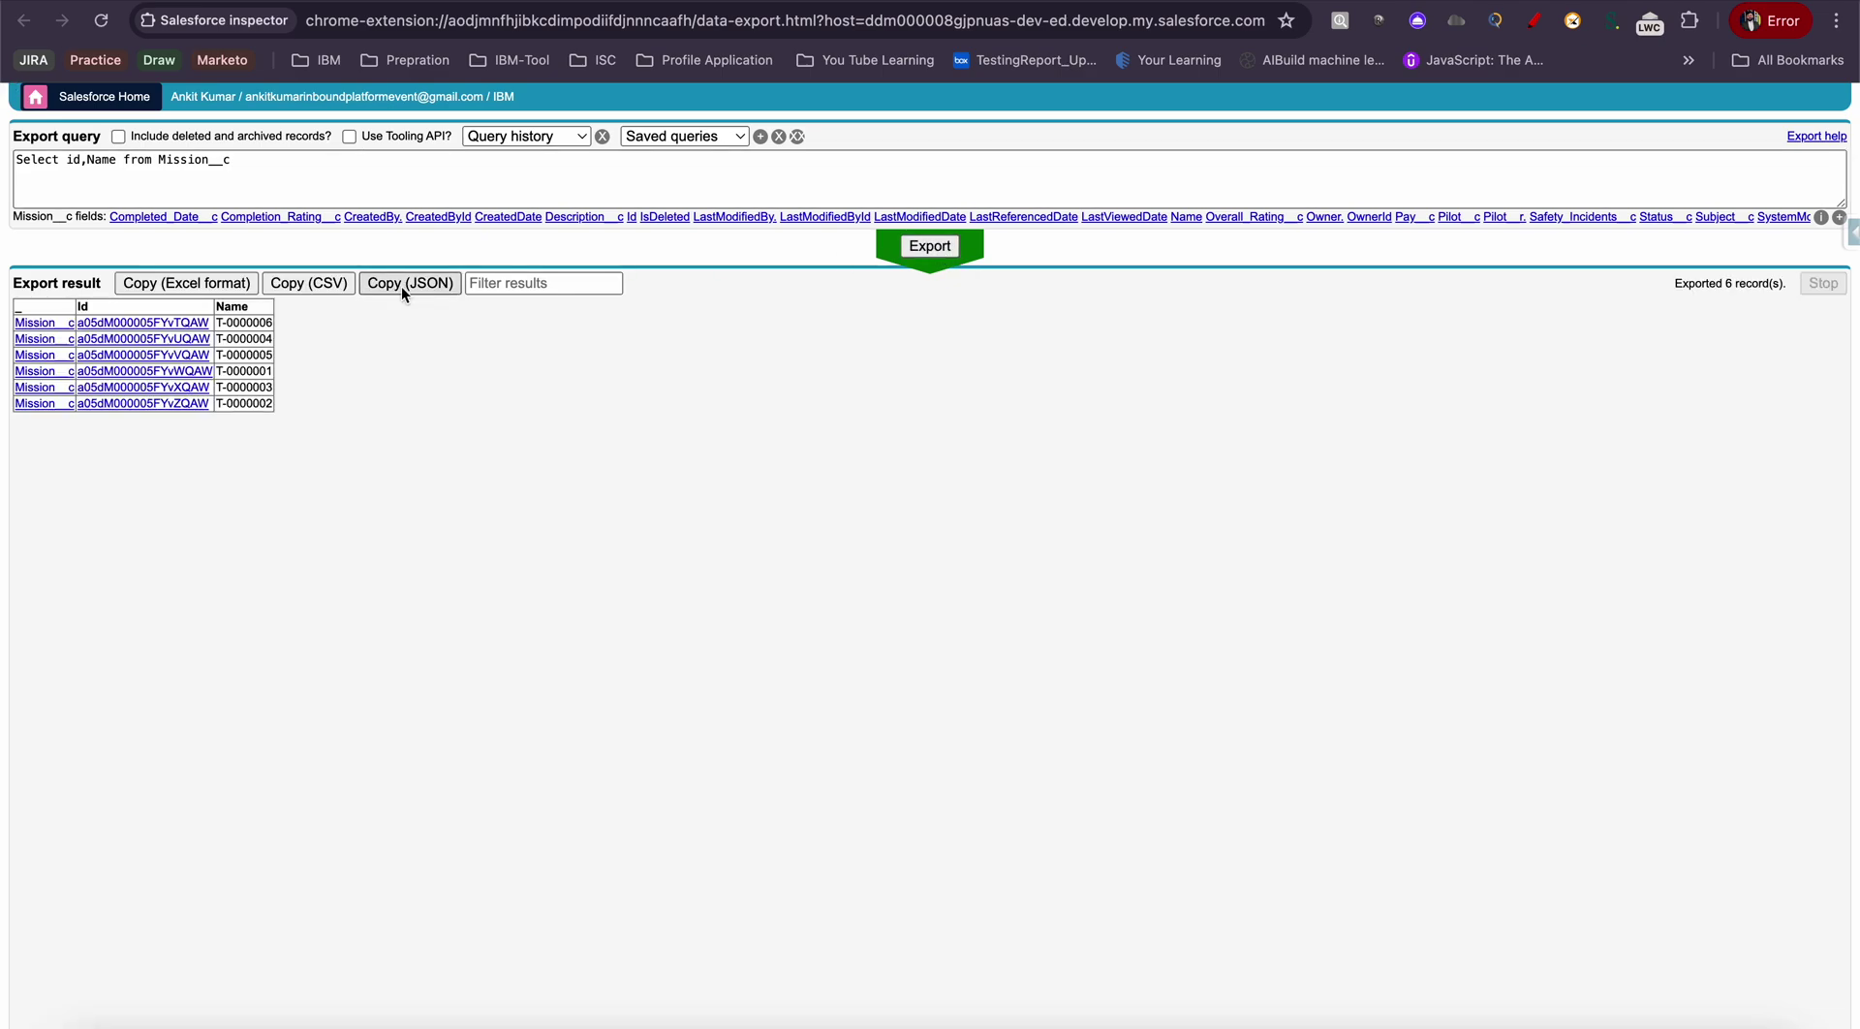
pyautogui.moveTo(272, 323); pyautogui.dragTo(230, 325)
pyautogui.tripleClick(238, 332)
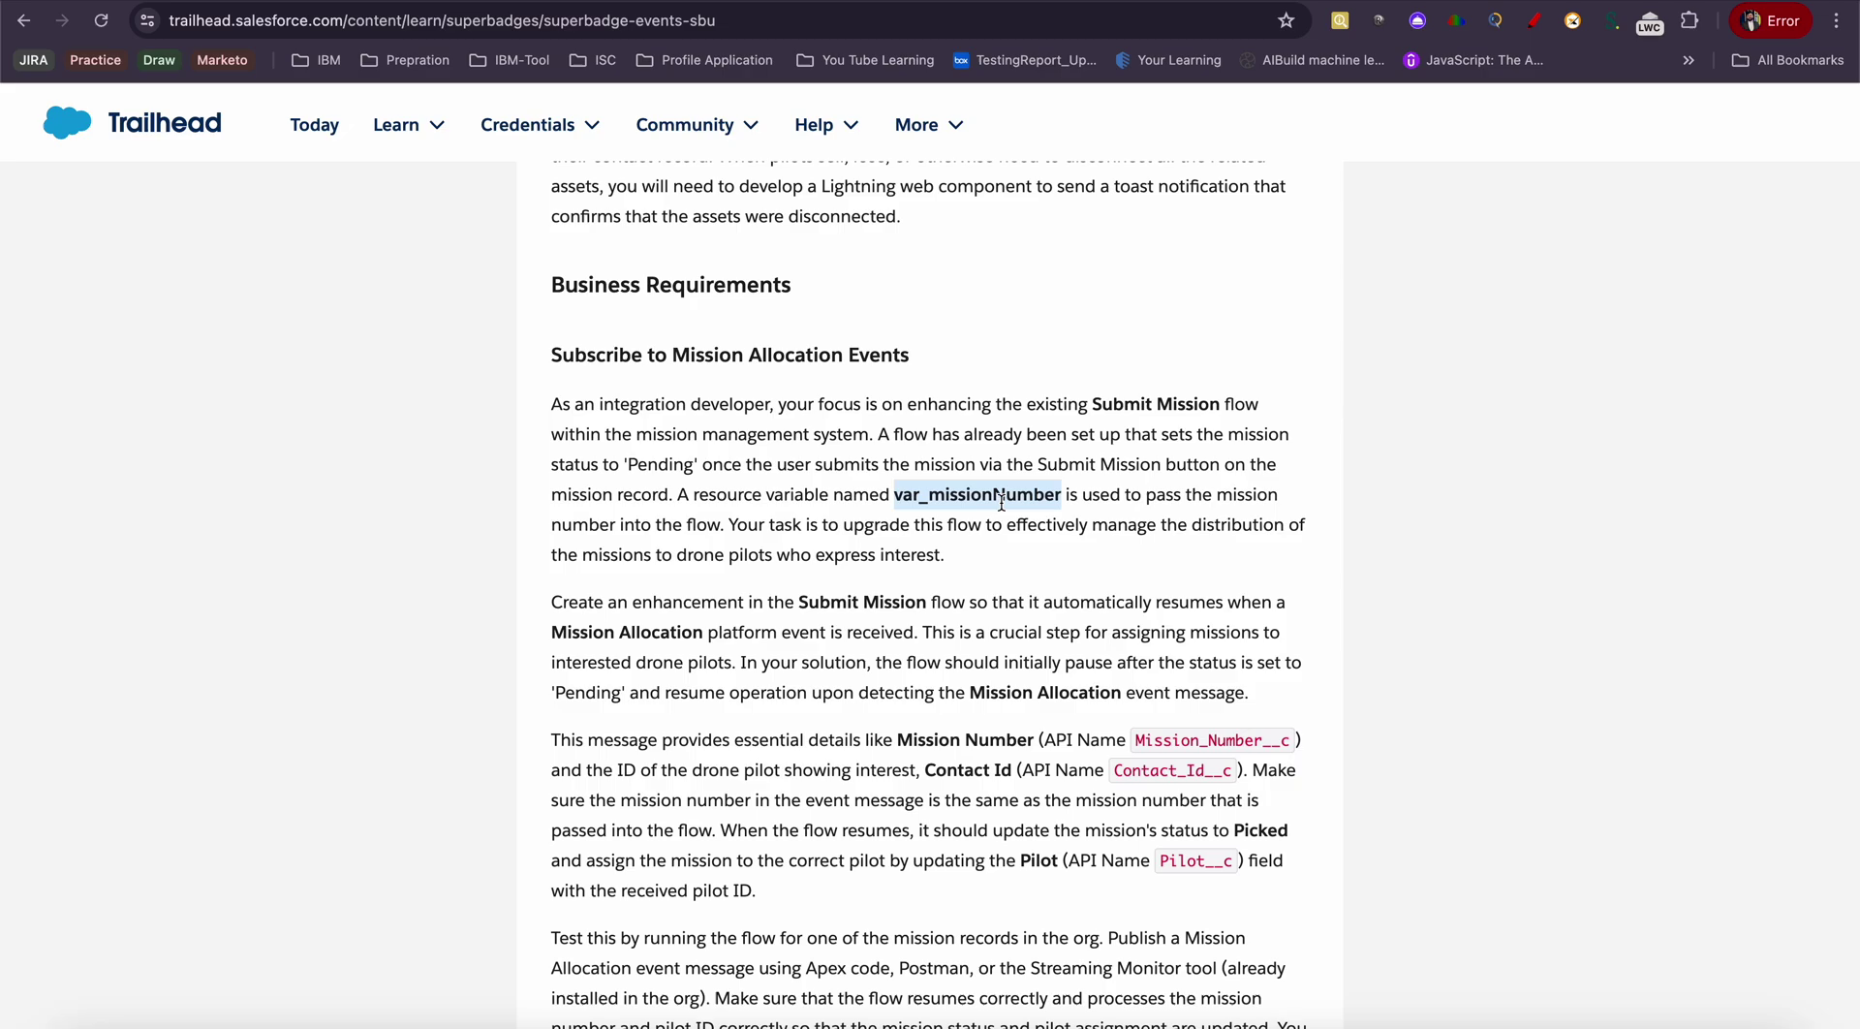
# Highlight the sentences requiring Submit Mission to resume on a Mission Allocation platform event
pyautogui.scroll(-2, 1000, 499)
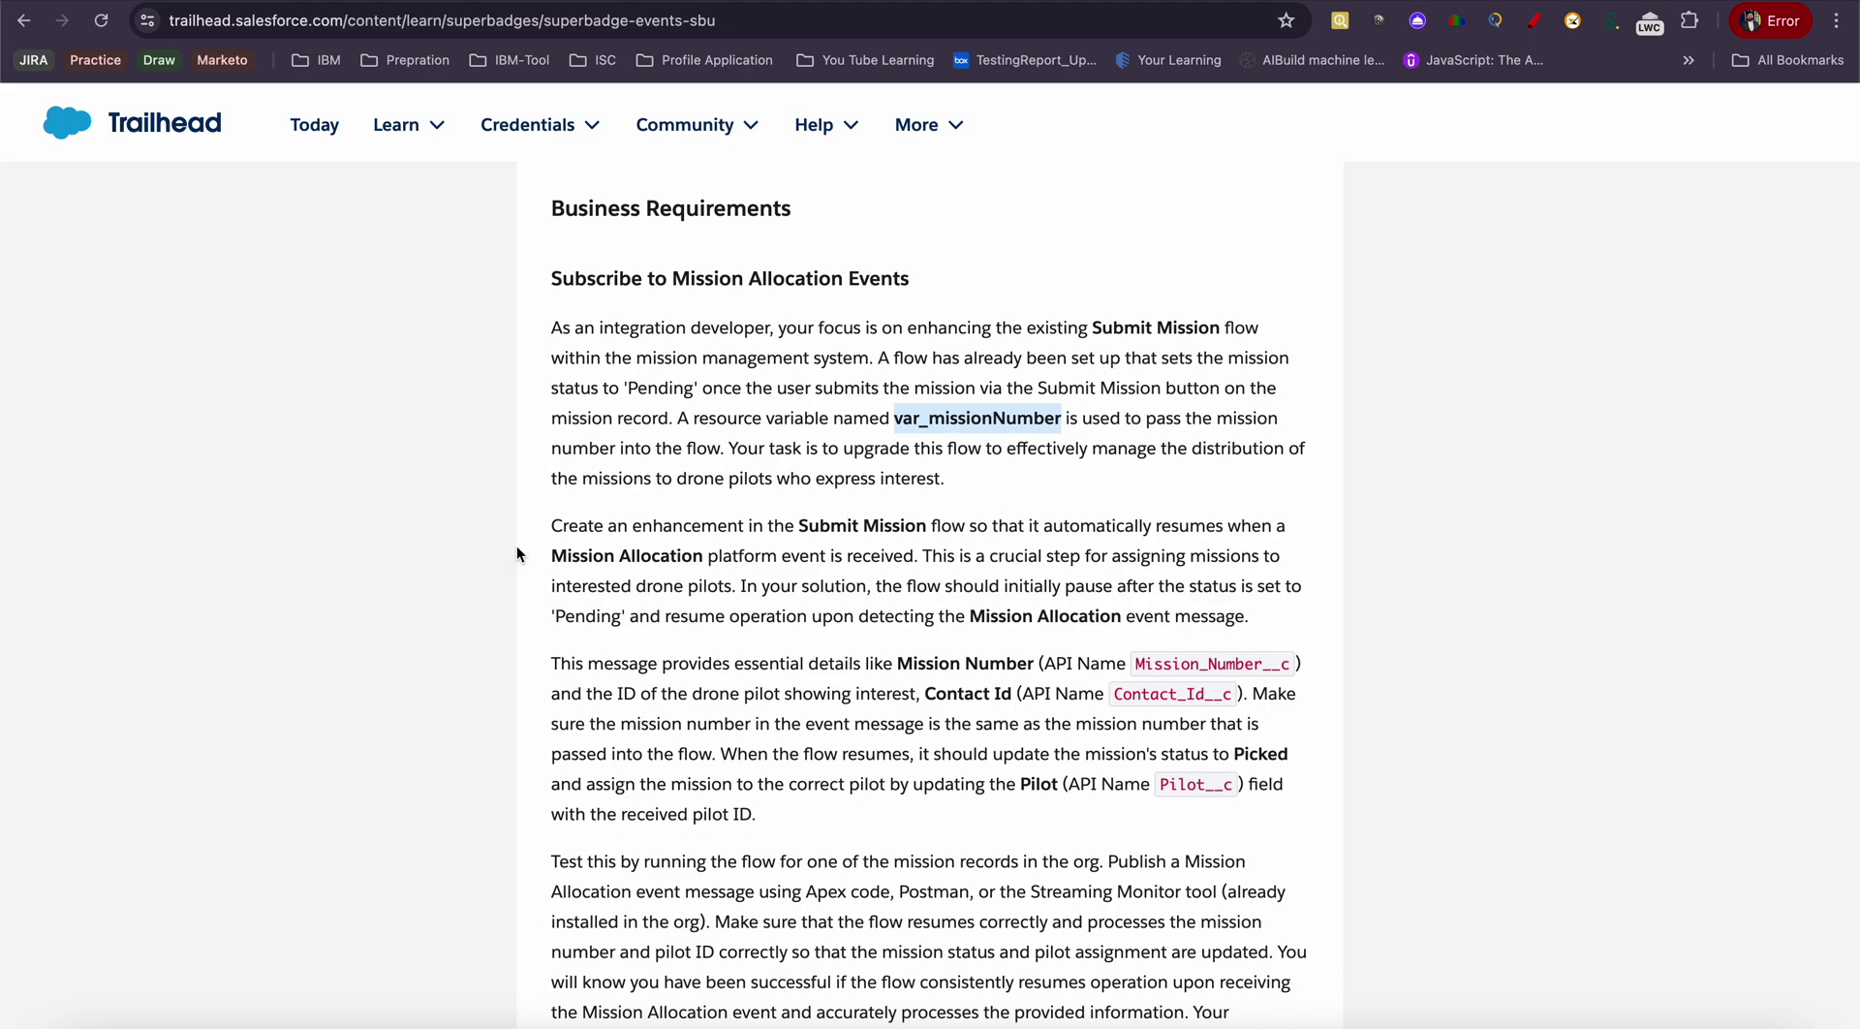
pyautogui.moveTo(548, 527); pyautogui.dragTo(933, 521)
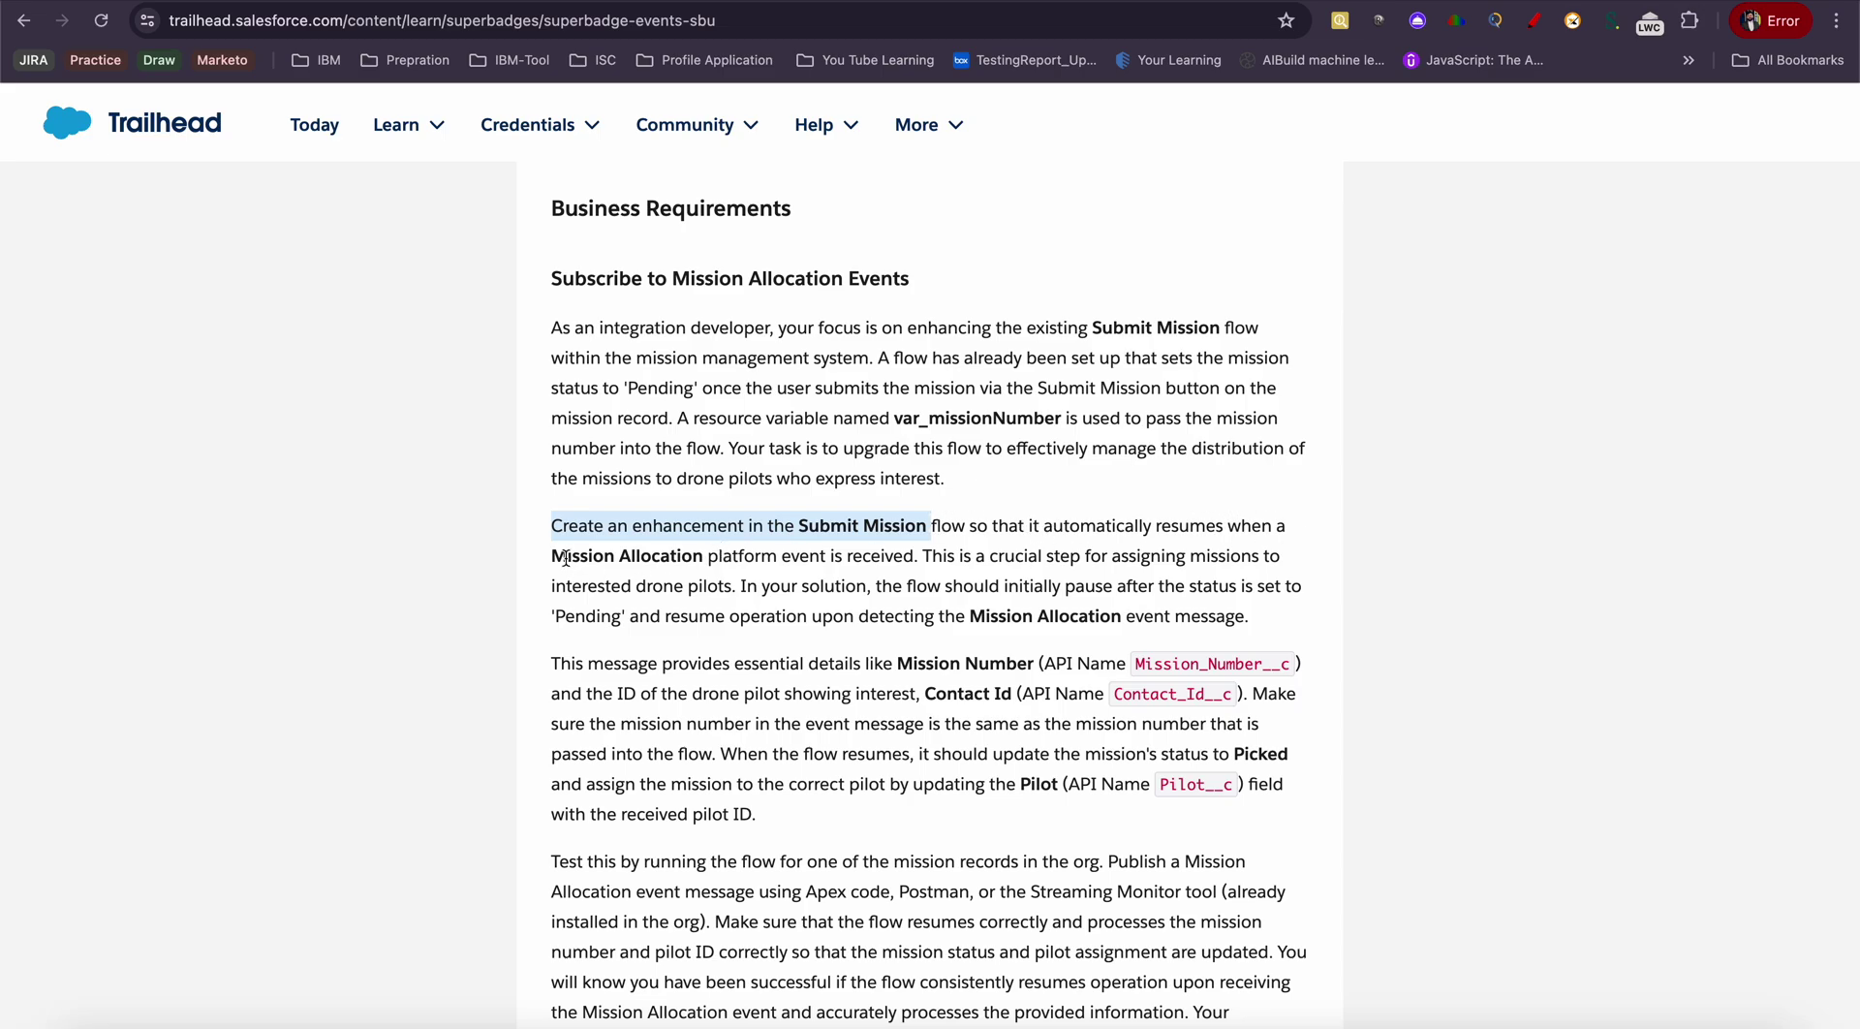
pyautogui.moveTo(551, 555); pyautogui.dragTo(916, 555)
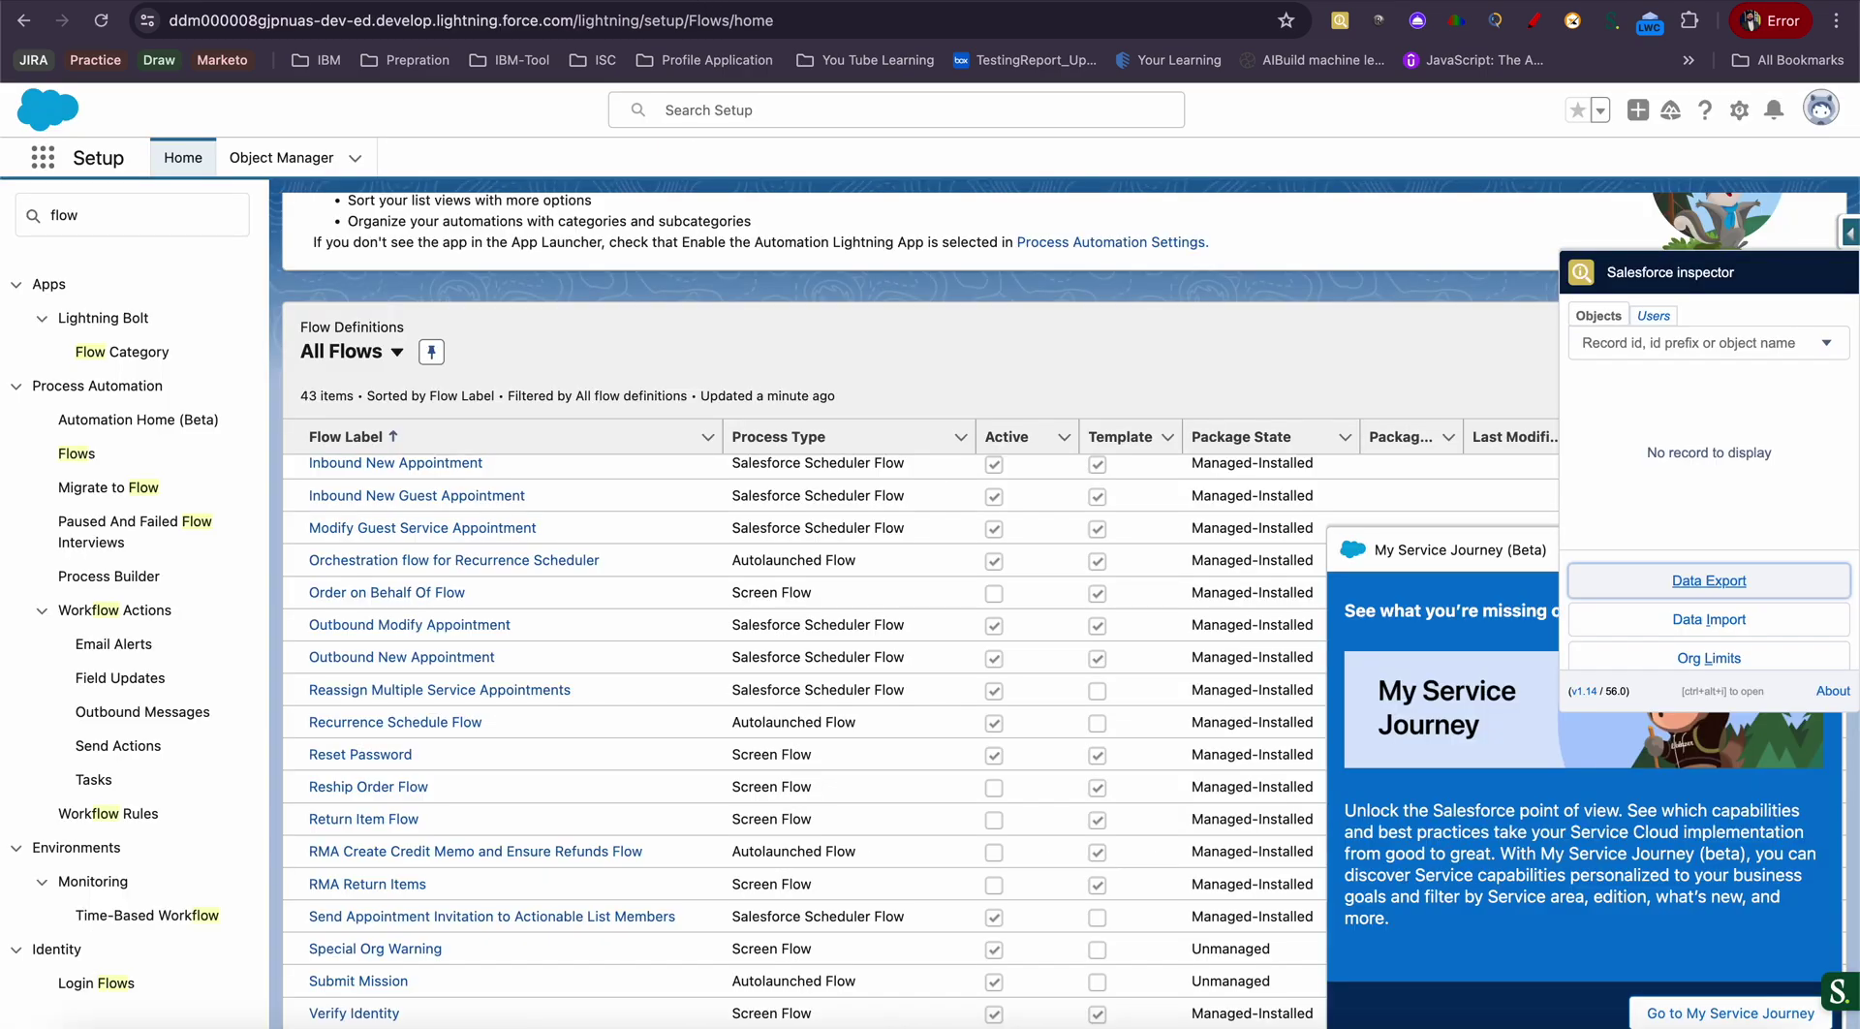
# Search 'platform' in Setup and open the Mission Allocation platform event
pyautogui.click(731, 5)
pyautogui.click(142, 214)
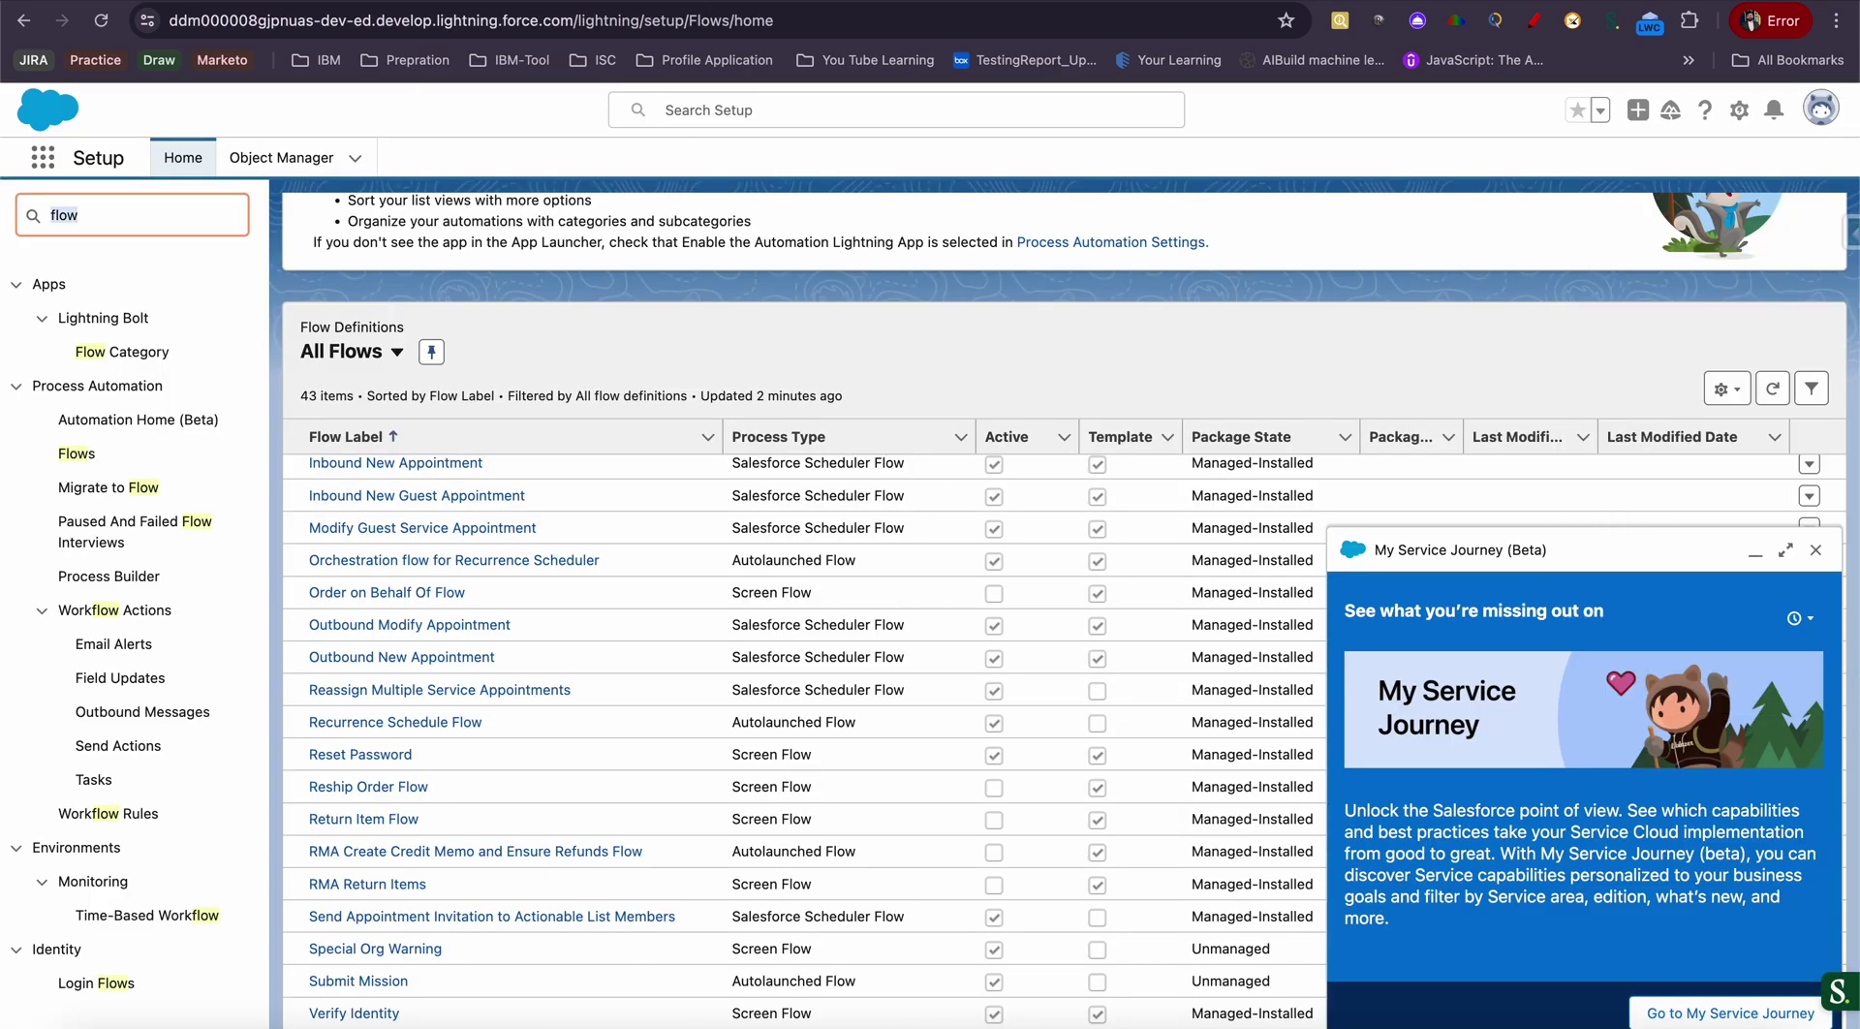
pyautogui.write('p[l')
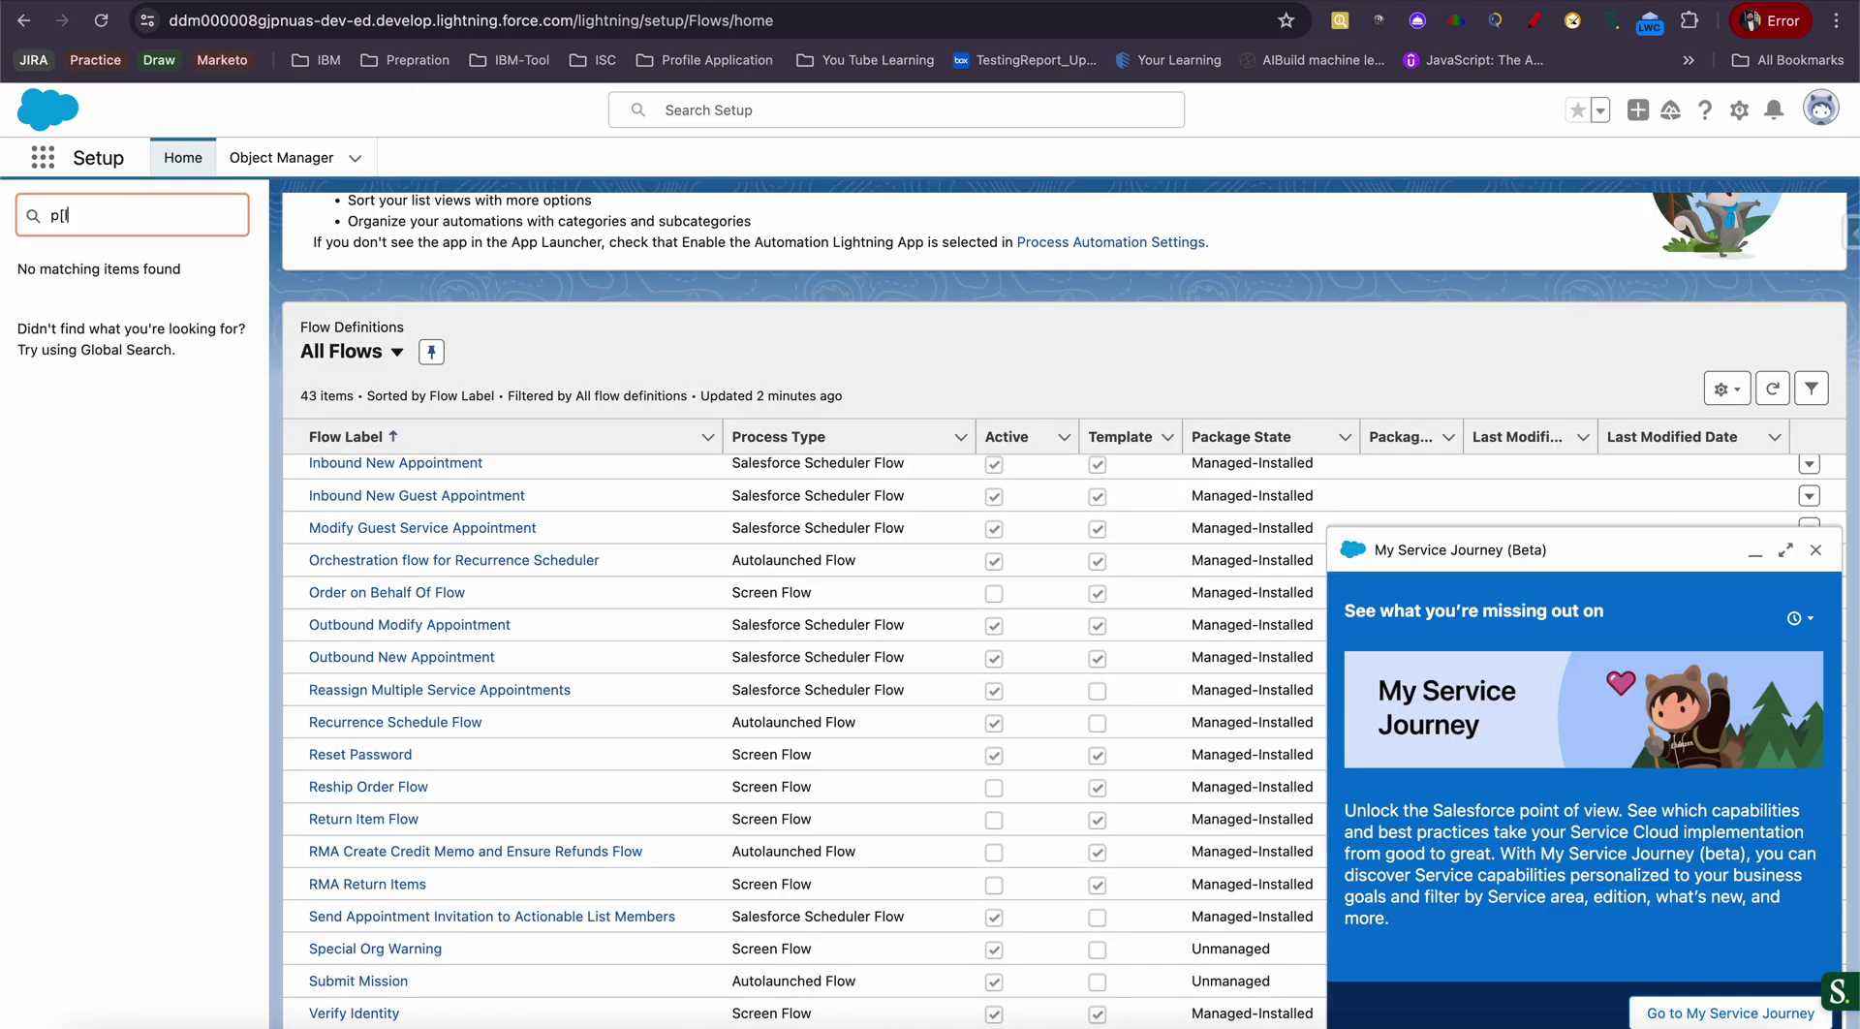
pyautogui.press('BackSpace')
pyautogui.press('BackSpace')
pyautogui.write('lafto')
pyautogui.press('BackSpace')
pyautogui.press('BackSpace')
pyautogui.press('BackSpace')
pyautogui.write('tform')
pyautogui.click(109, 523)
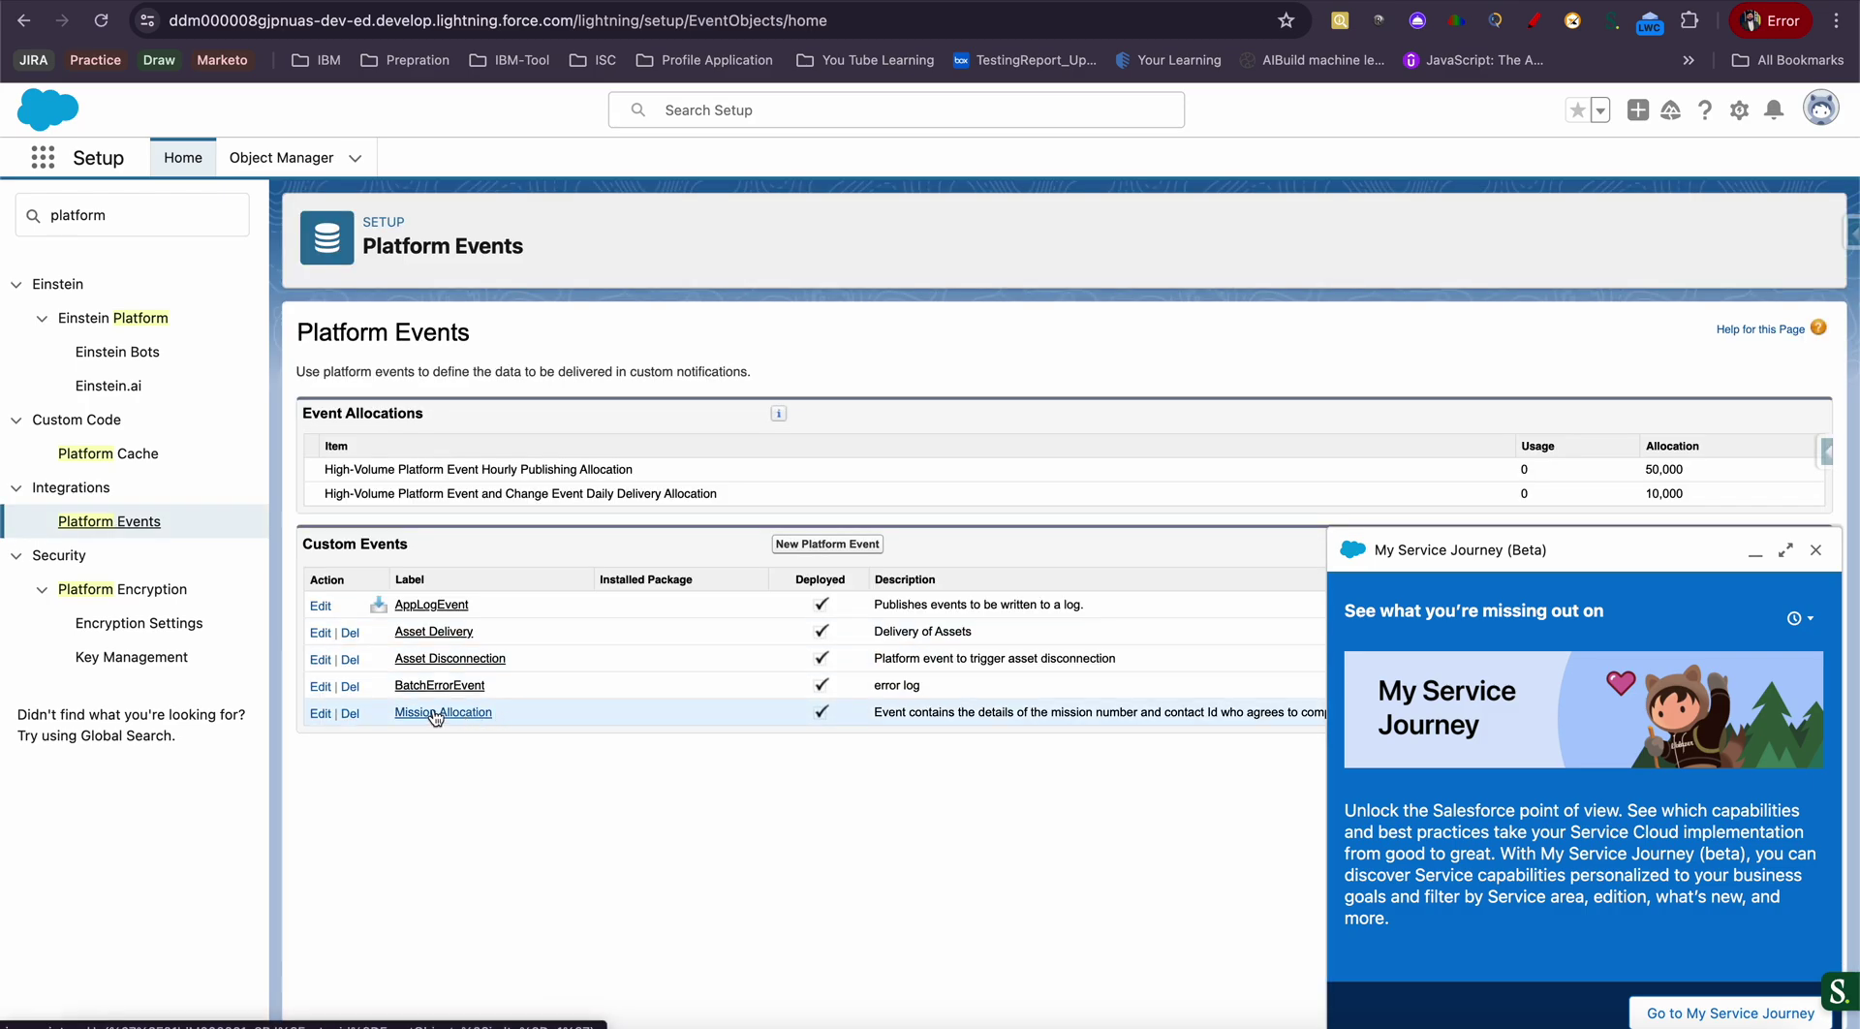
pyautogui.click(473, 721)
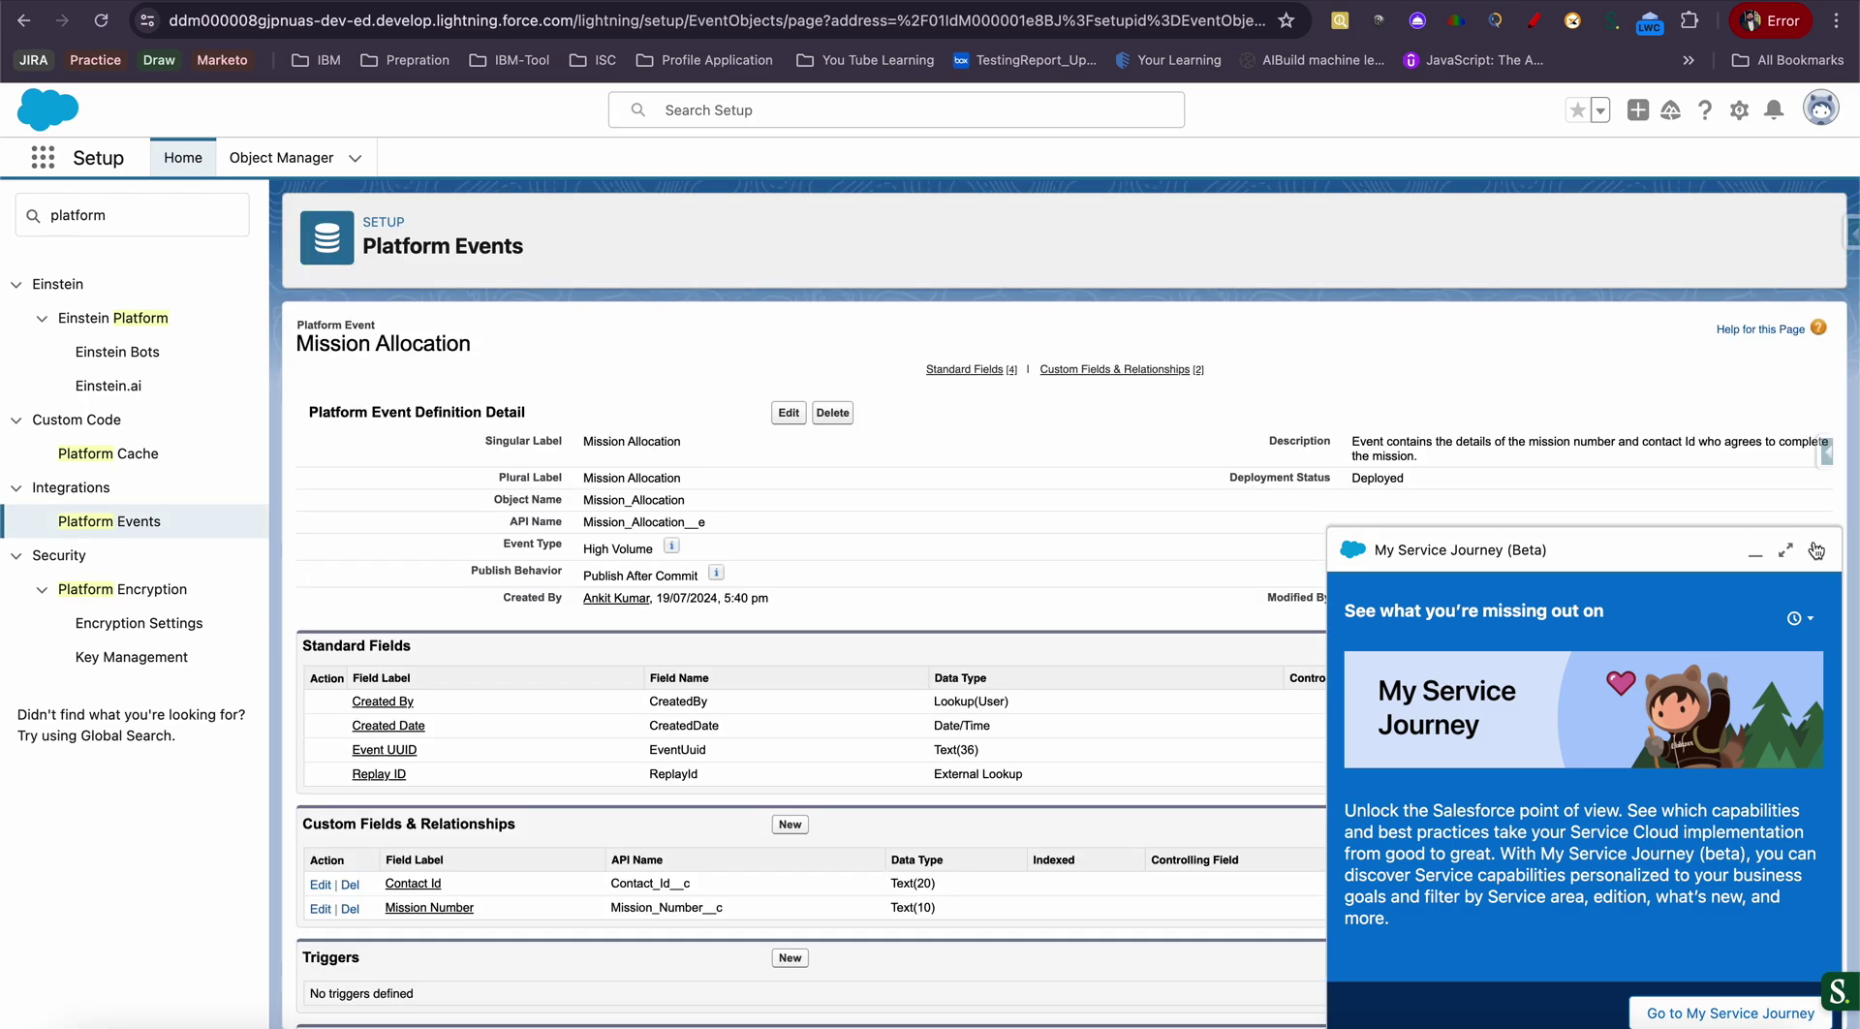
# Close the My Service Journey panel and select the Mission_Number__c API name
pyautogui.click(1816, 550)
pyautogui.scroll(-2, 629, 778)
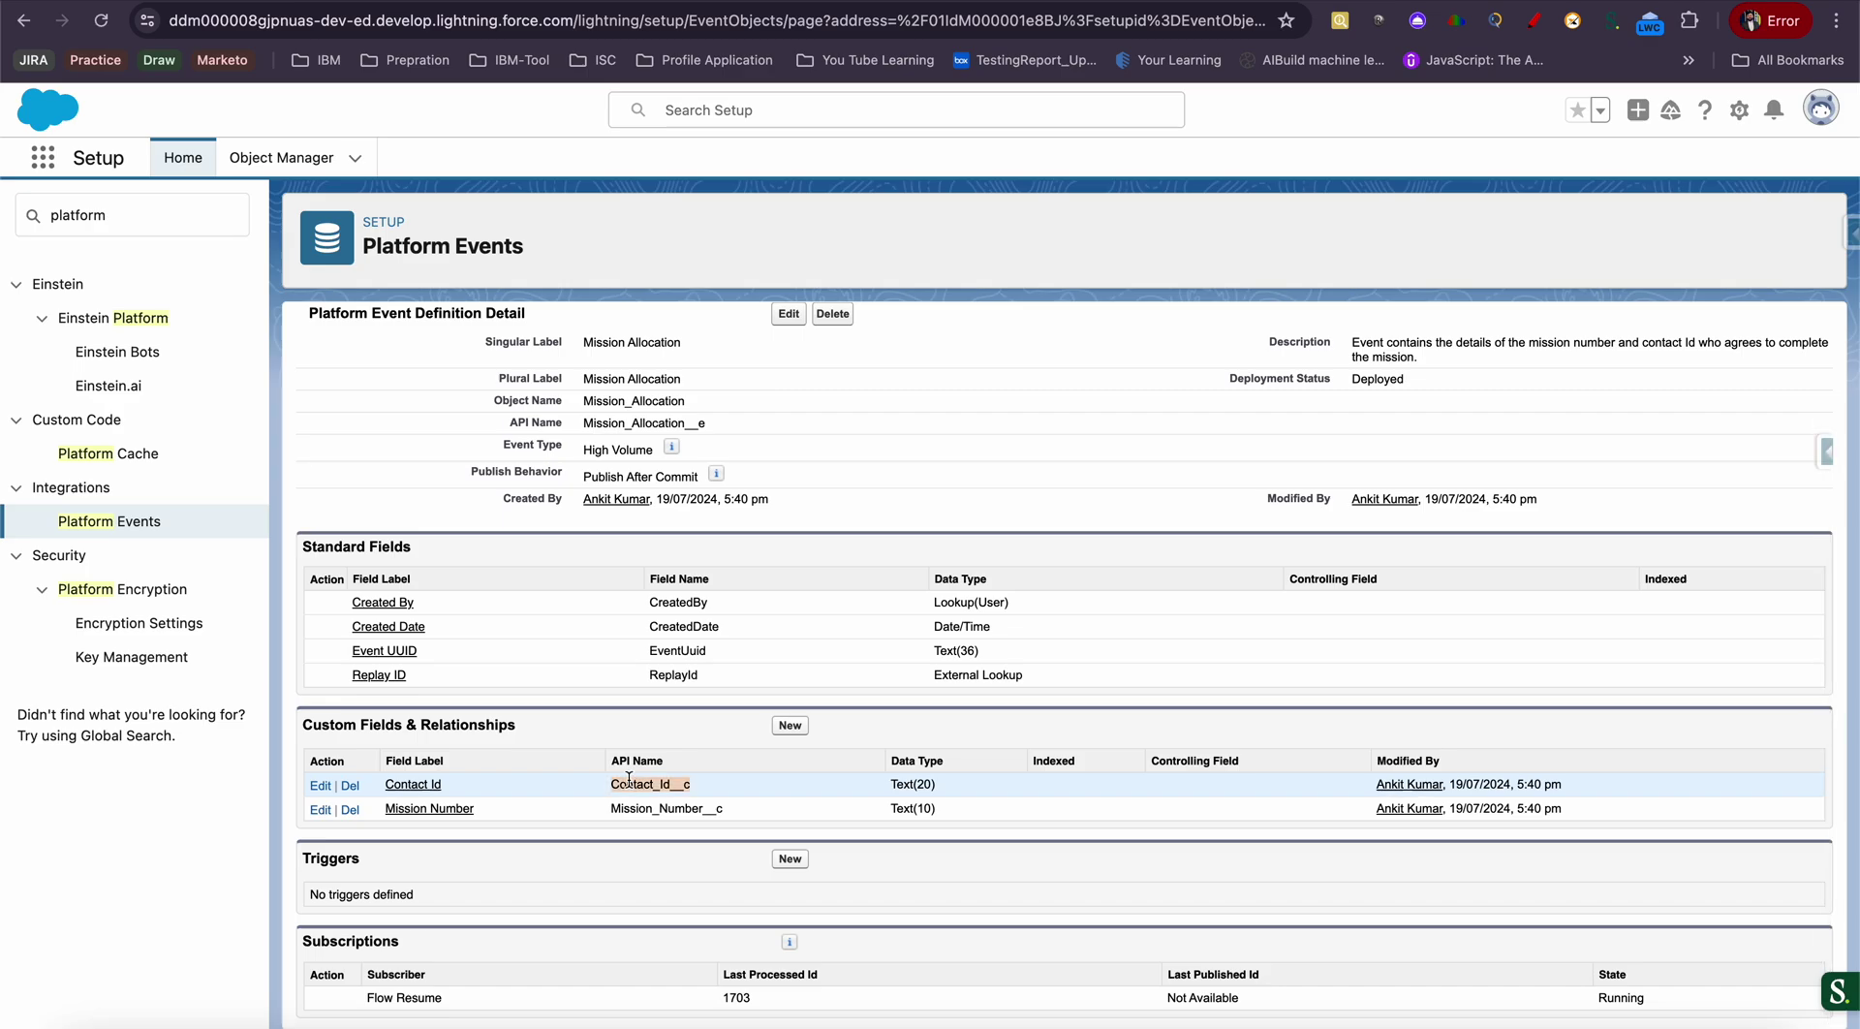
pyautogui.doubleClick(641, 807)
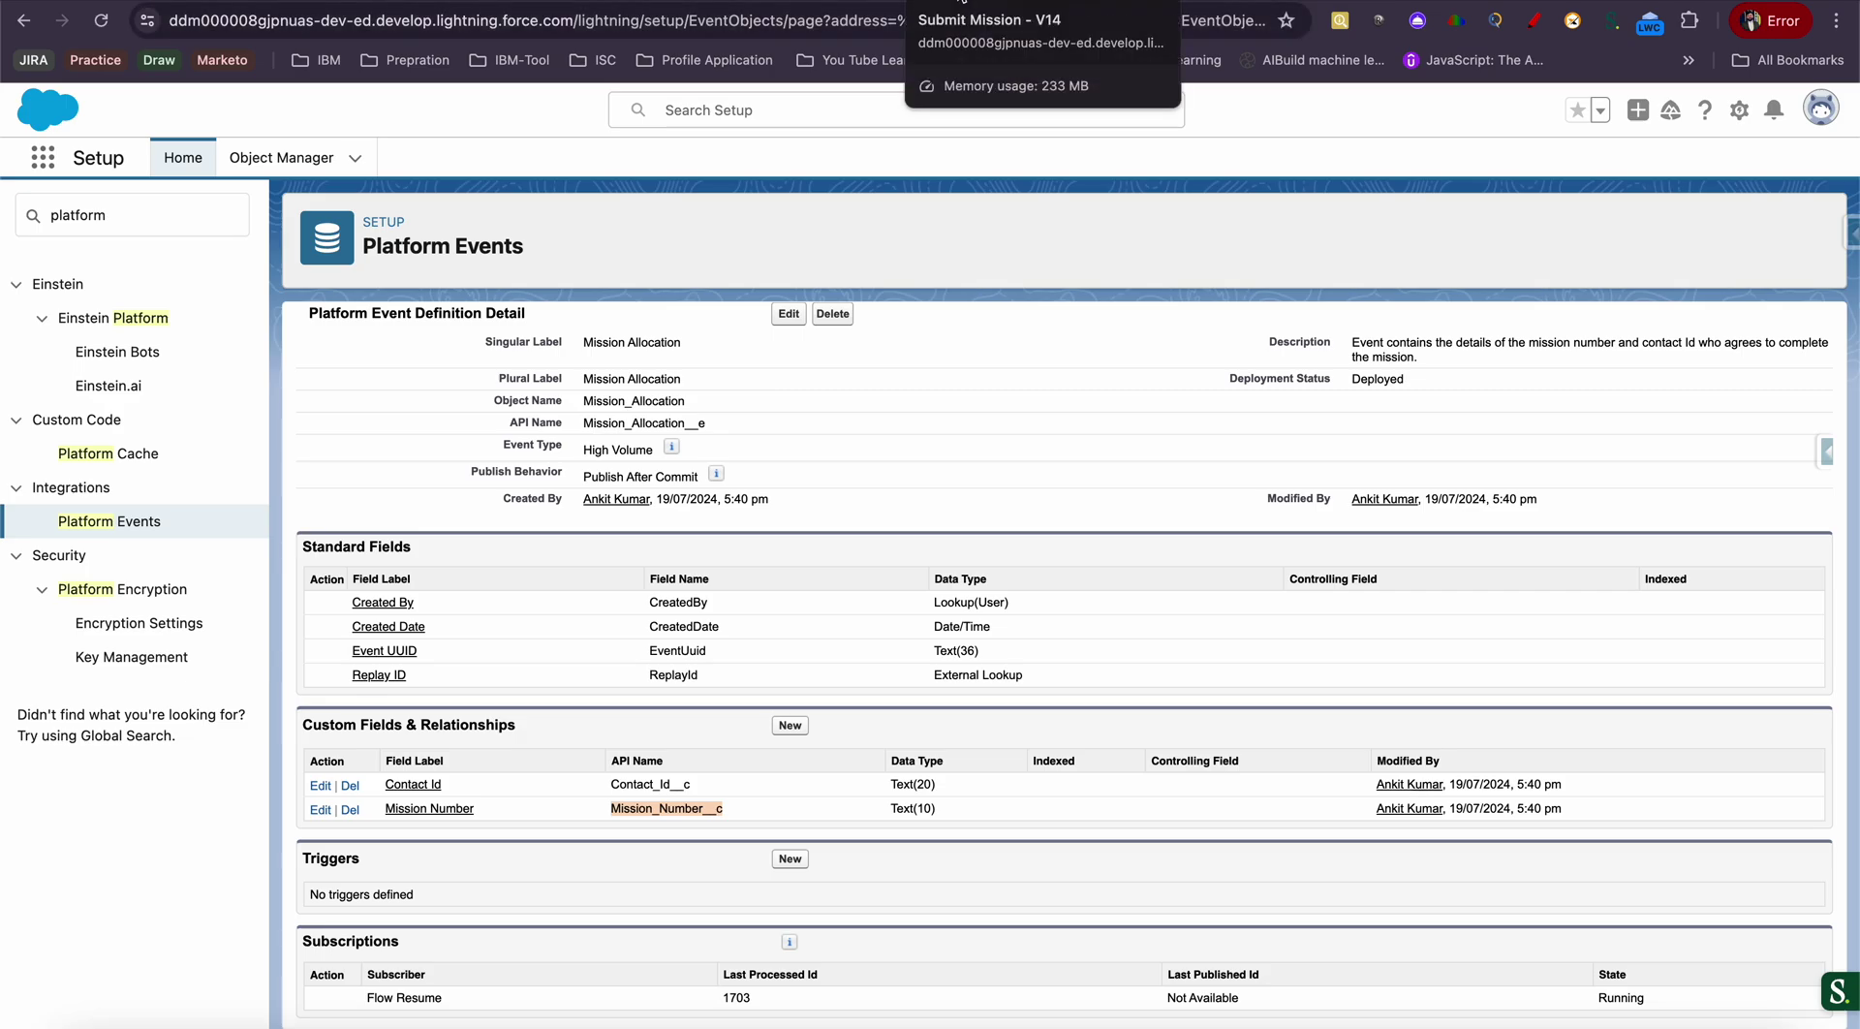
# Glance at the Submit Mission - V14 flow, then return to the superbadge Business Requirements page
pyautogui.click(962, 2)
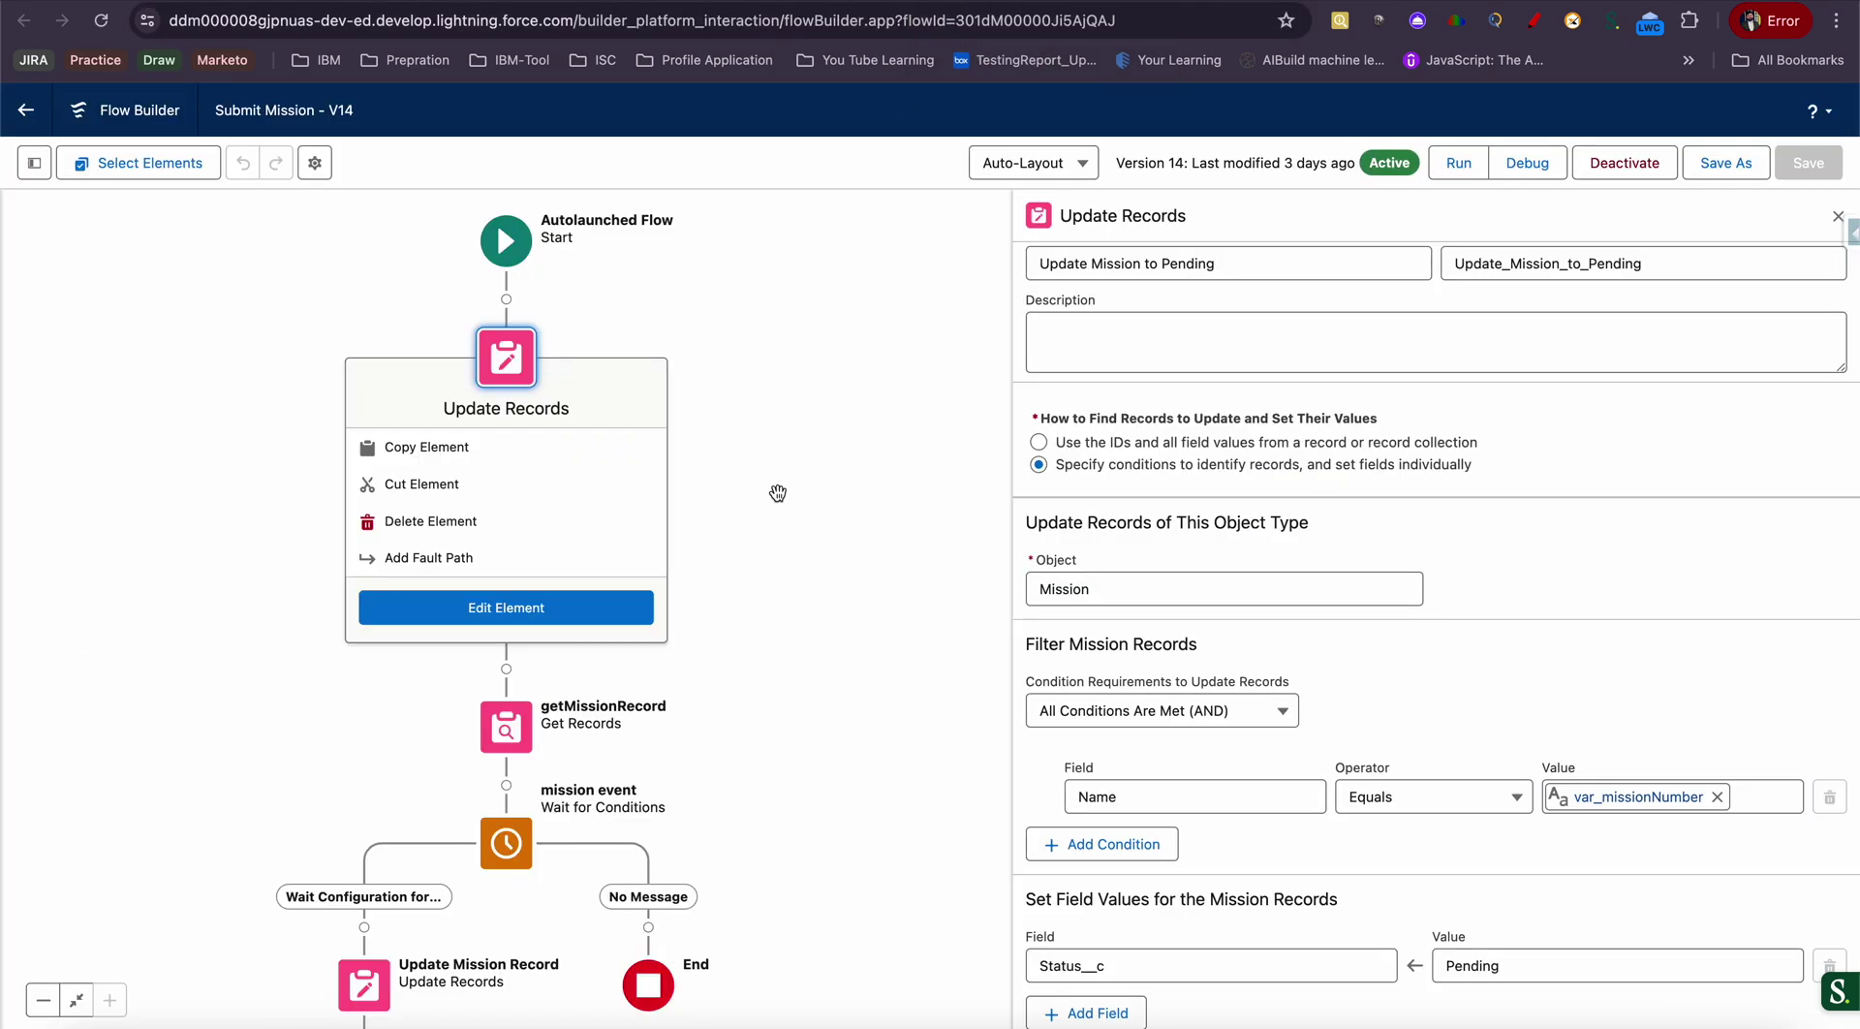
pyautogui.click(145, 2)
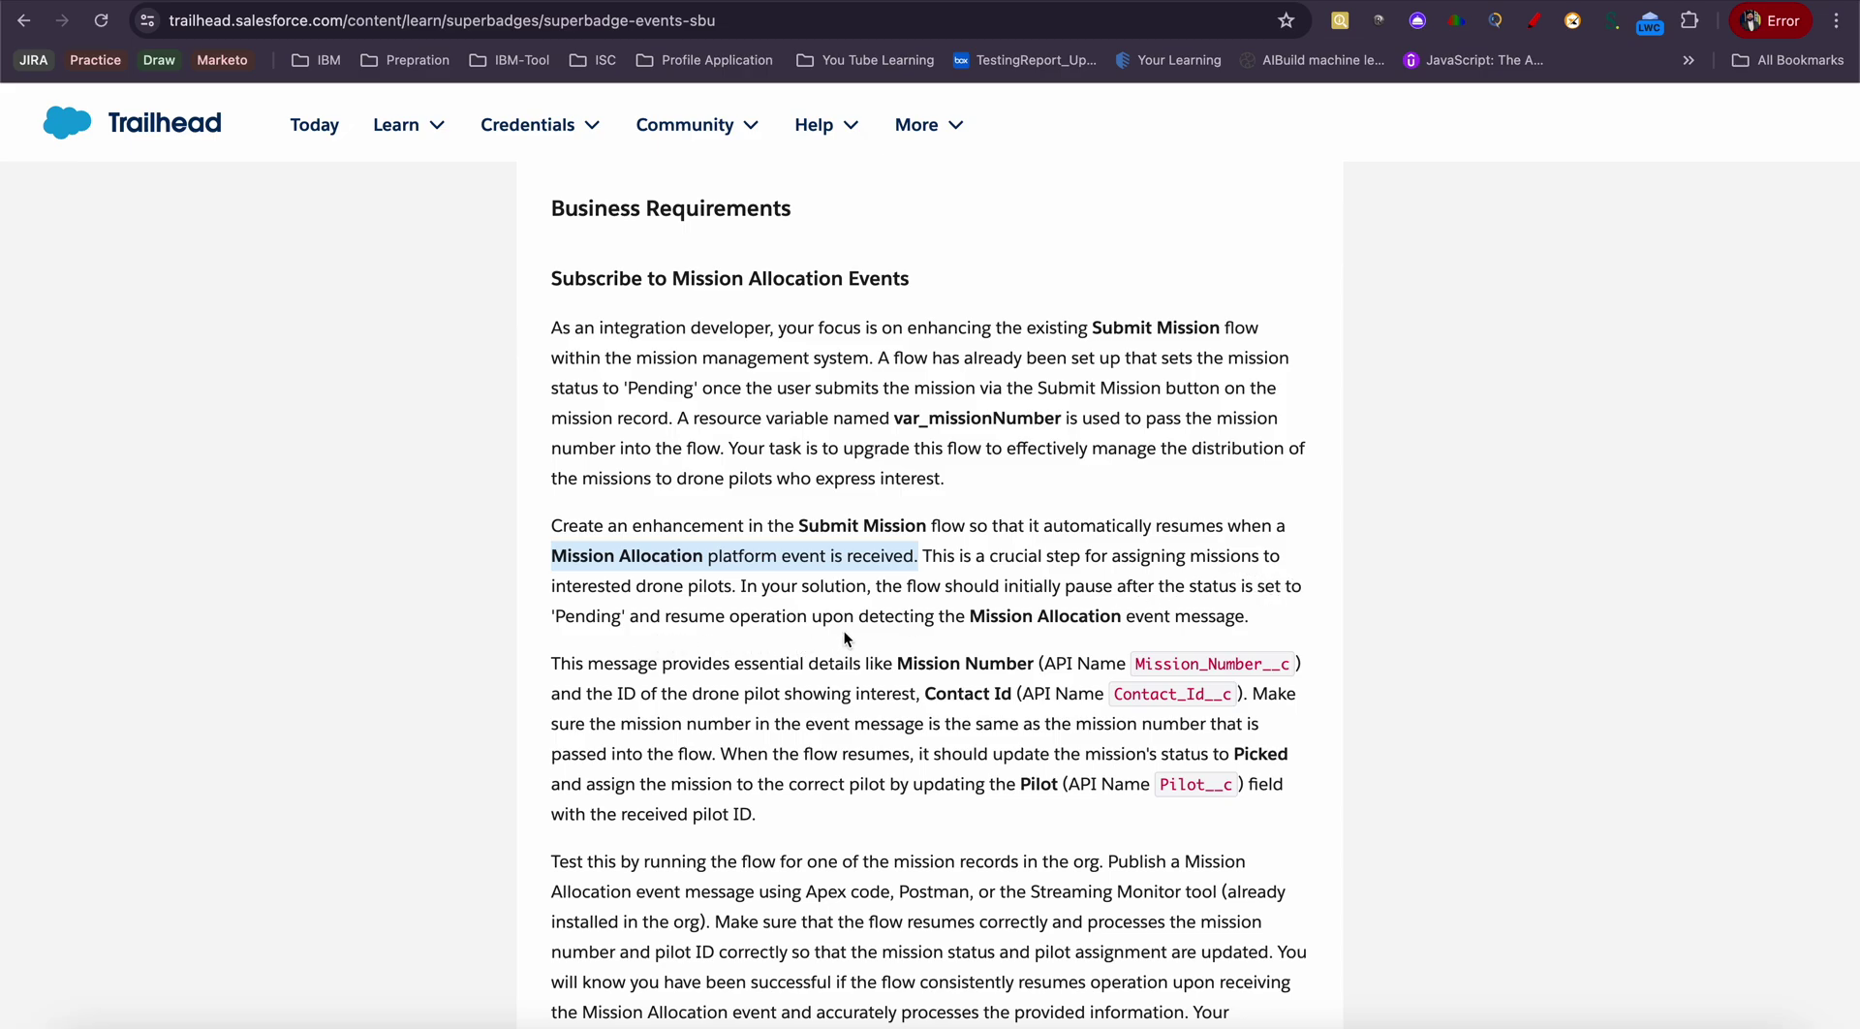
pyautogui.moveTo(966, 616); pyautogui.dragTo(1259, 599)
pyautogui.click(1259, 600)
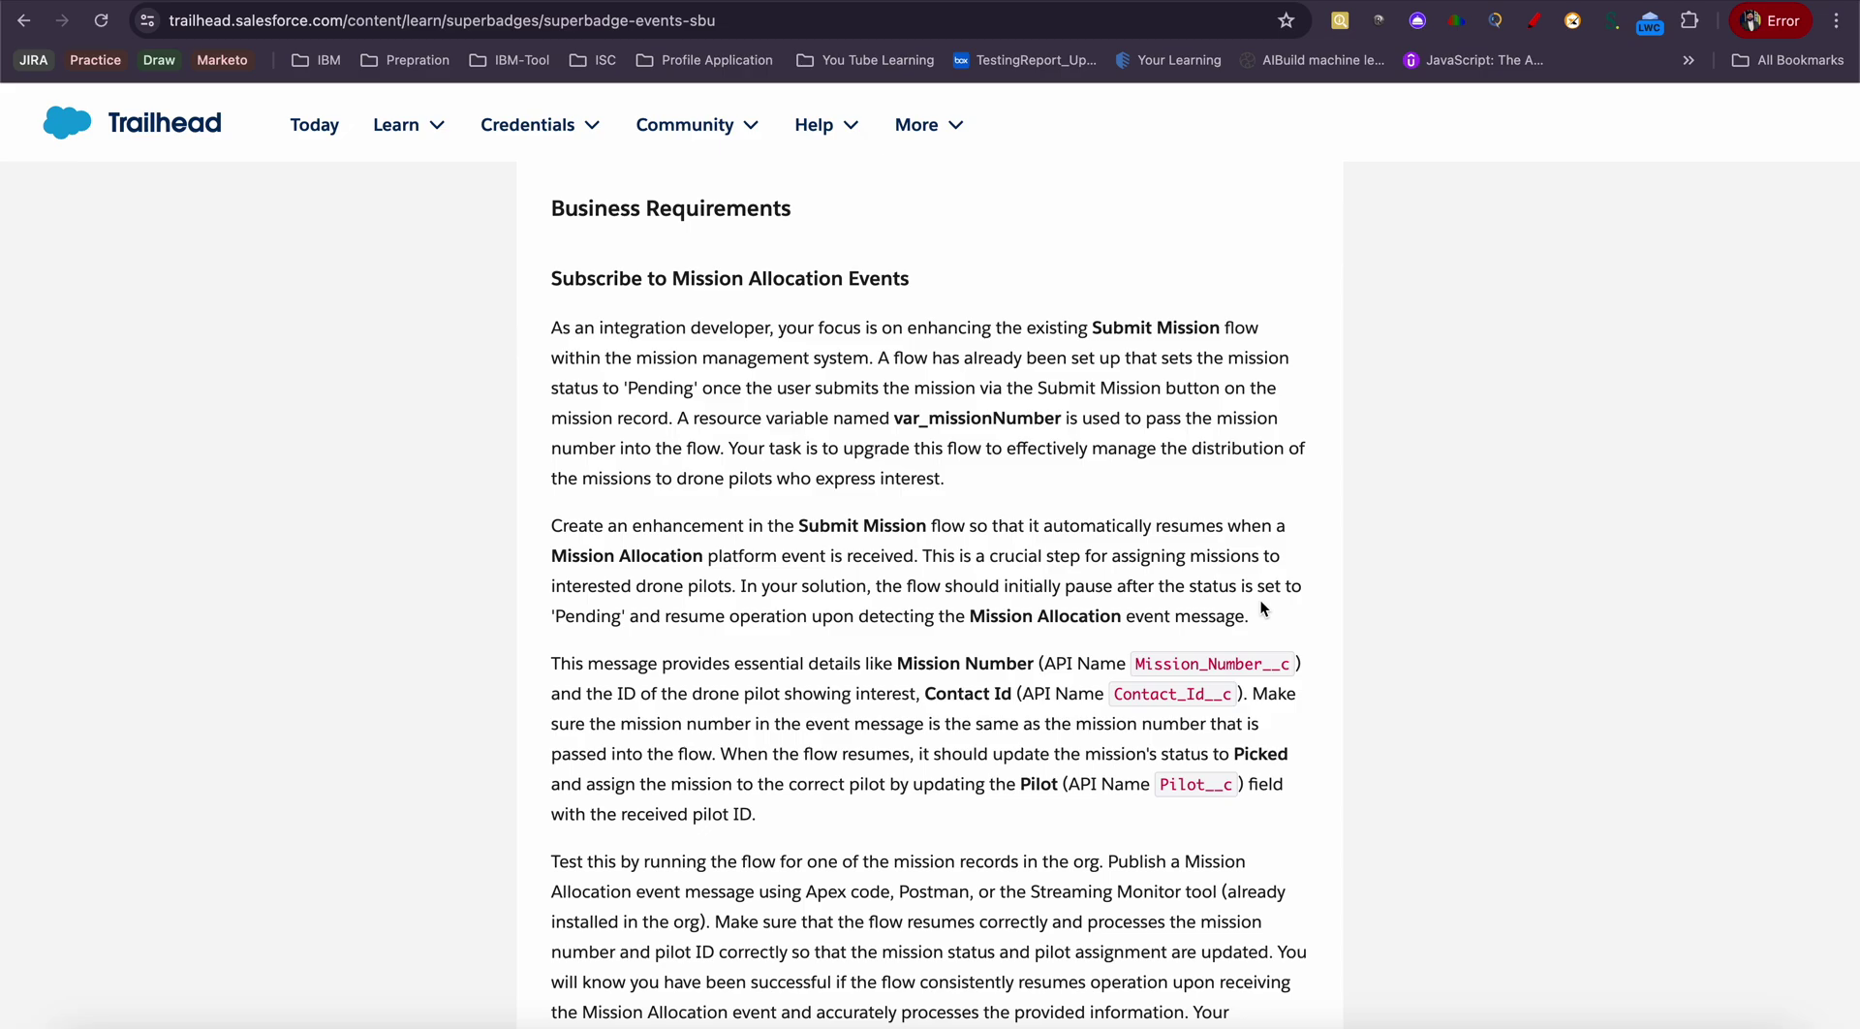
pyautogui.scroll(-1, 1050, 597)
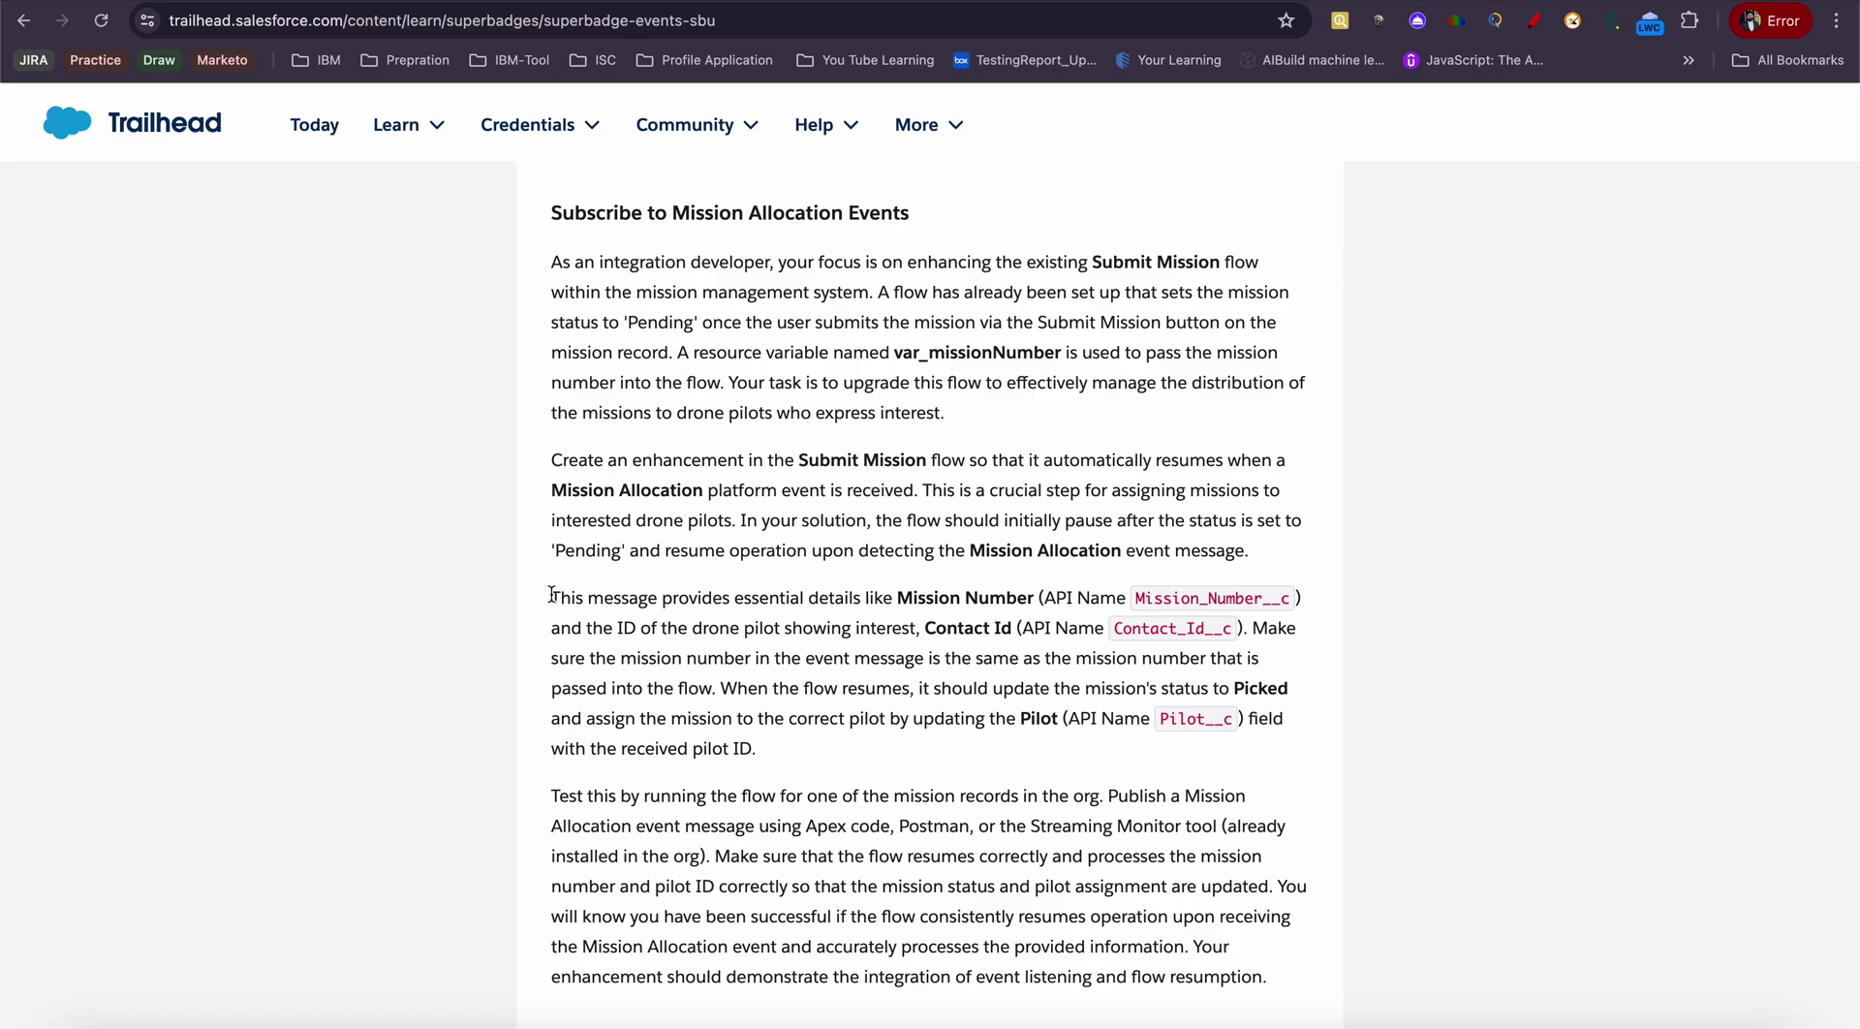
pyautogui.moveTo(551, 594); pyautogui.dragTo(797, 722)
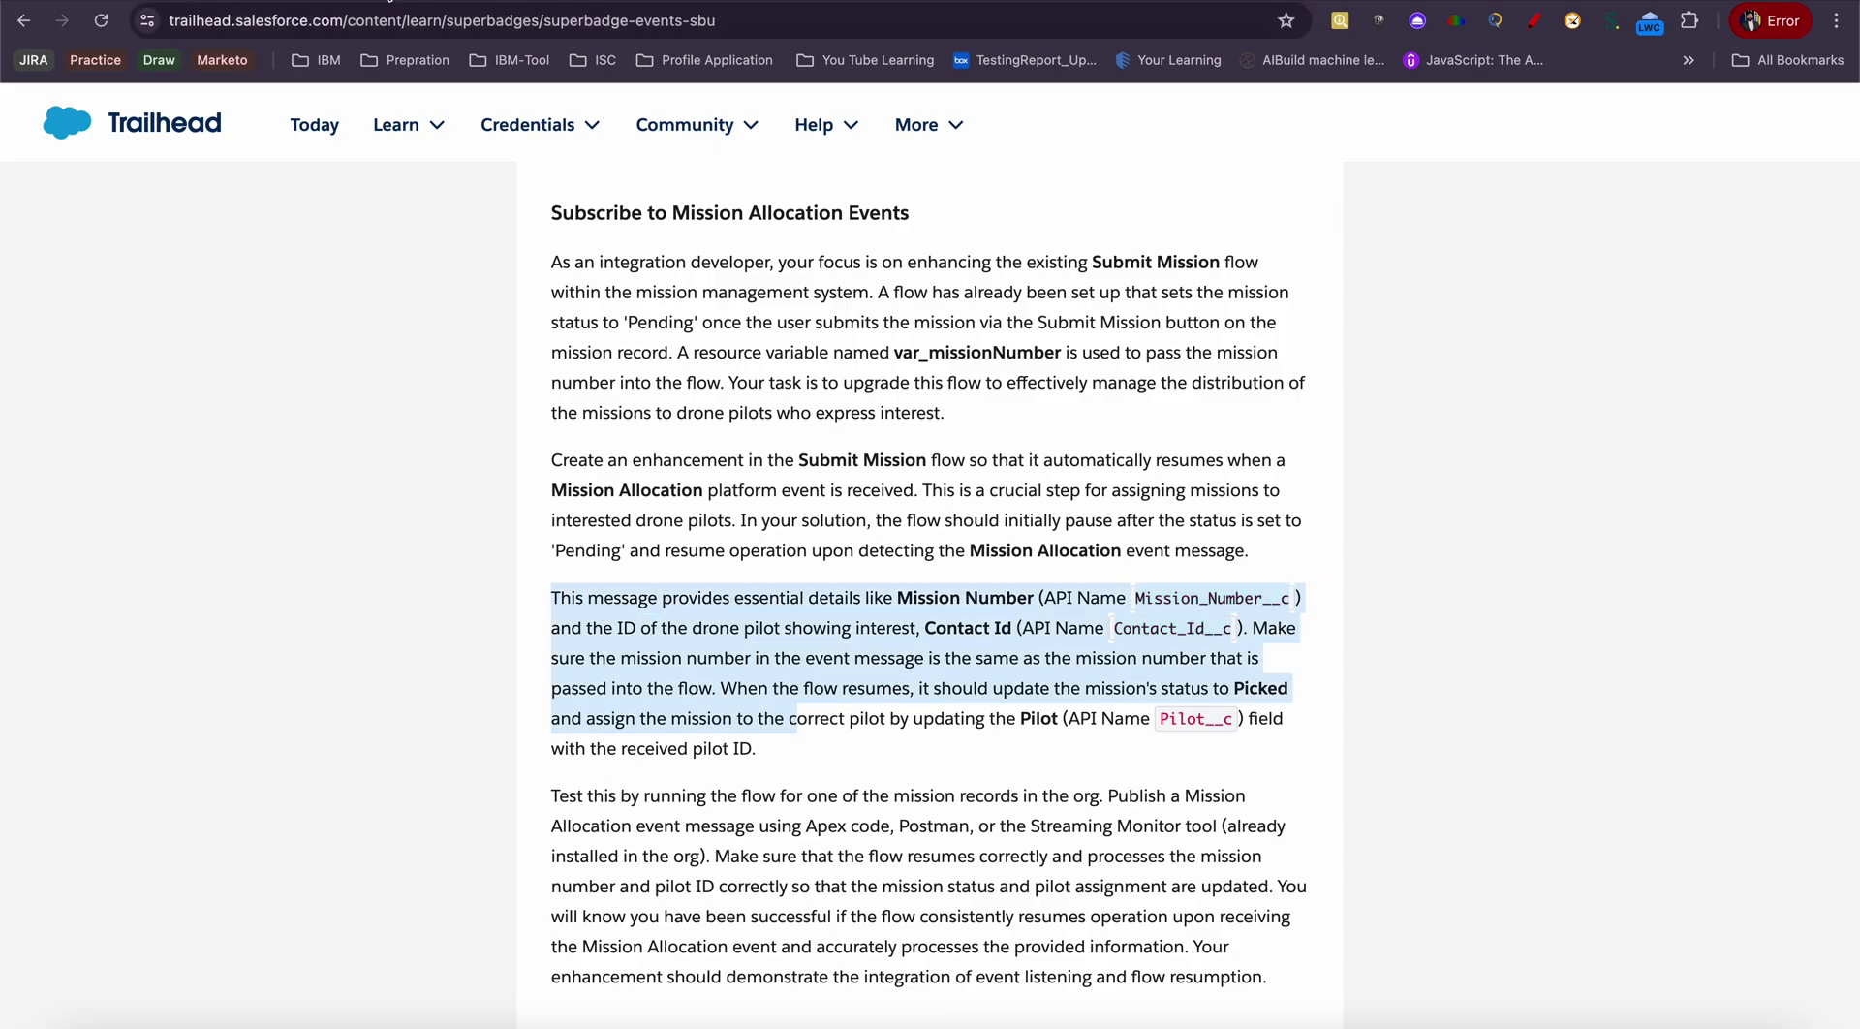
# Open the getMissionRecord element's settings in the Submit Mission flow for review
pyautogui.click(653, 8)
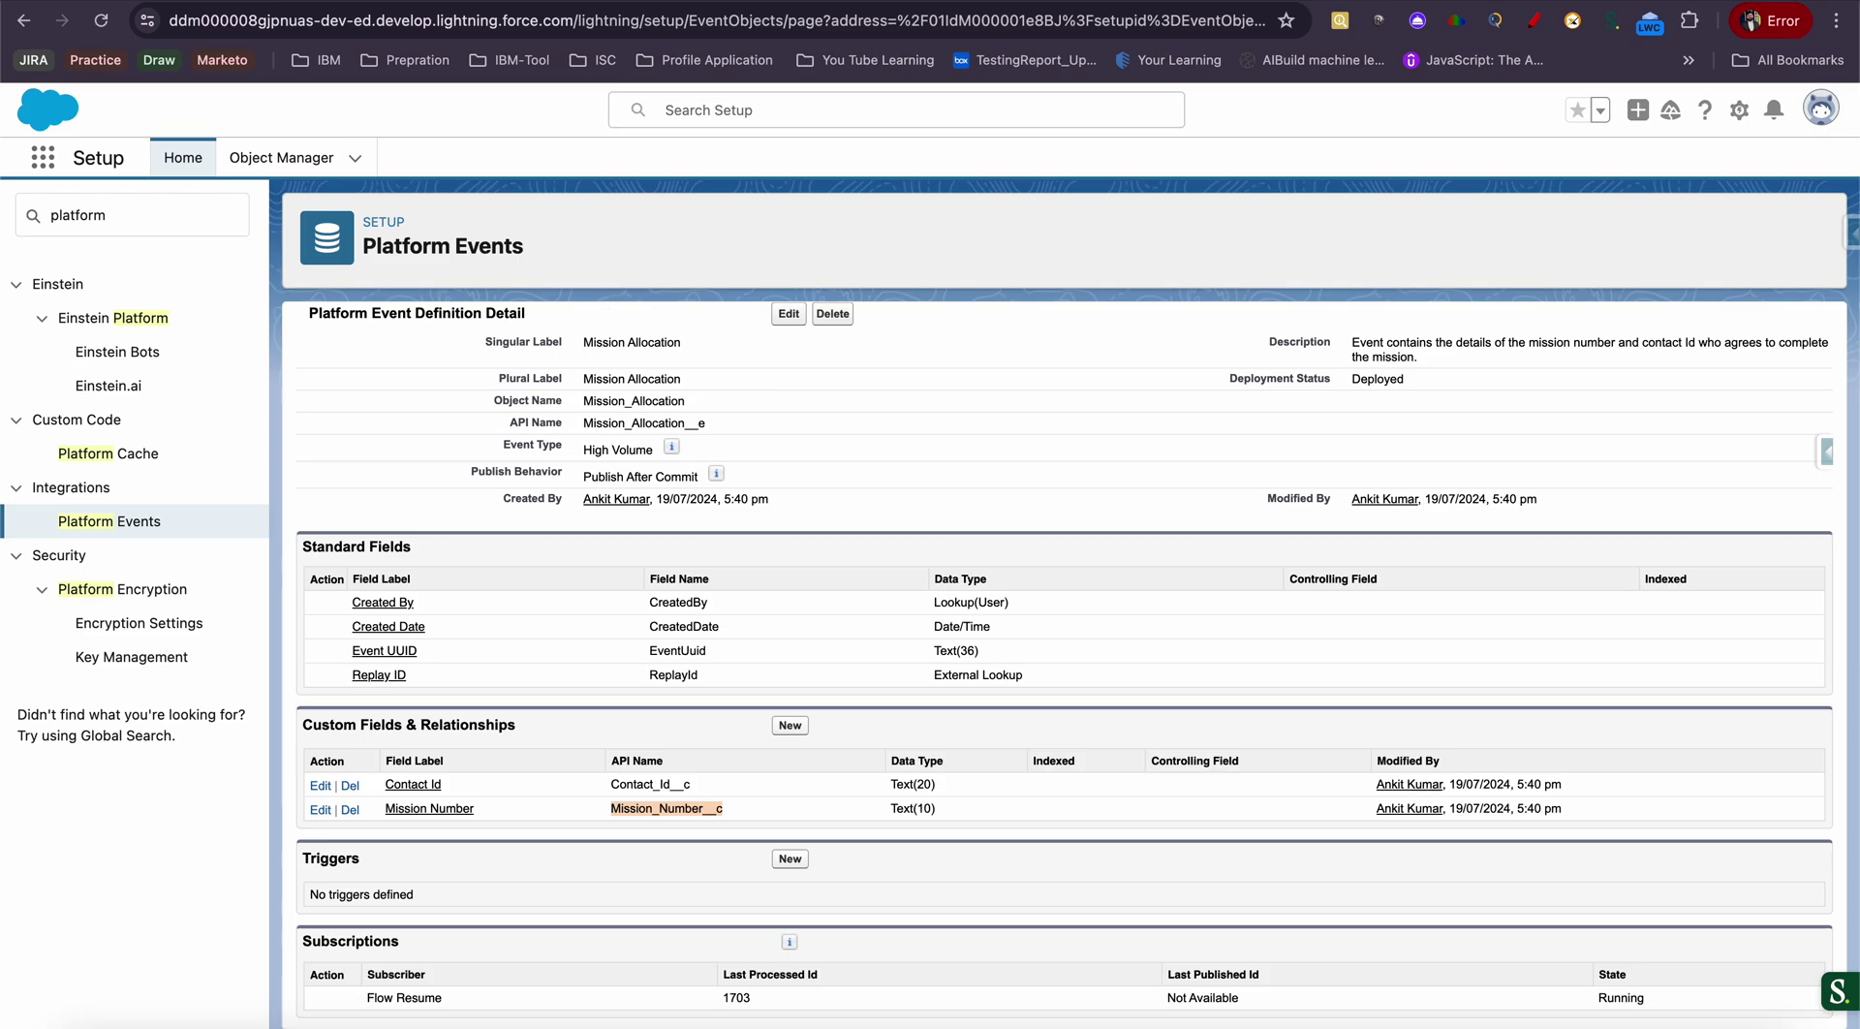
pyautogui.hotkey('ctrl', 'Tab')
pyautogui.click(529, 361)
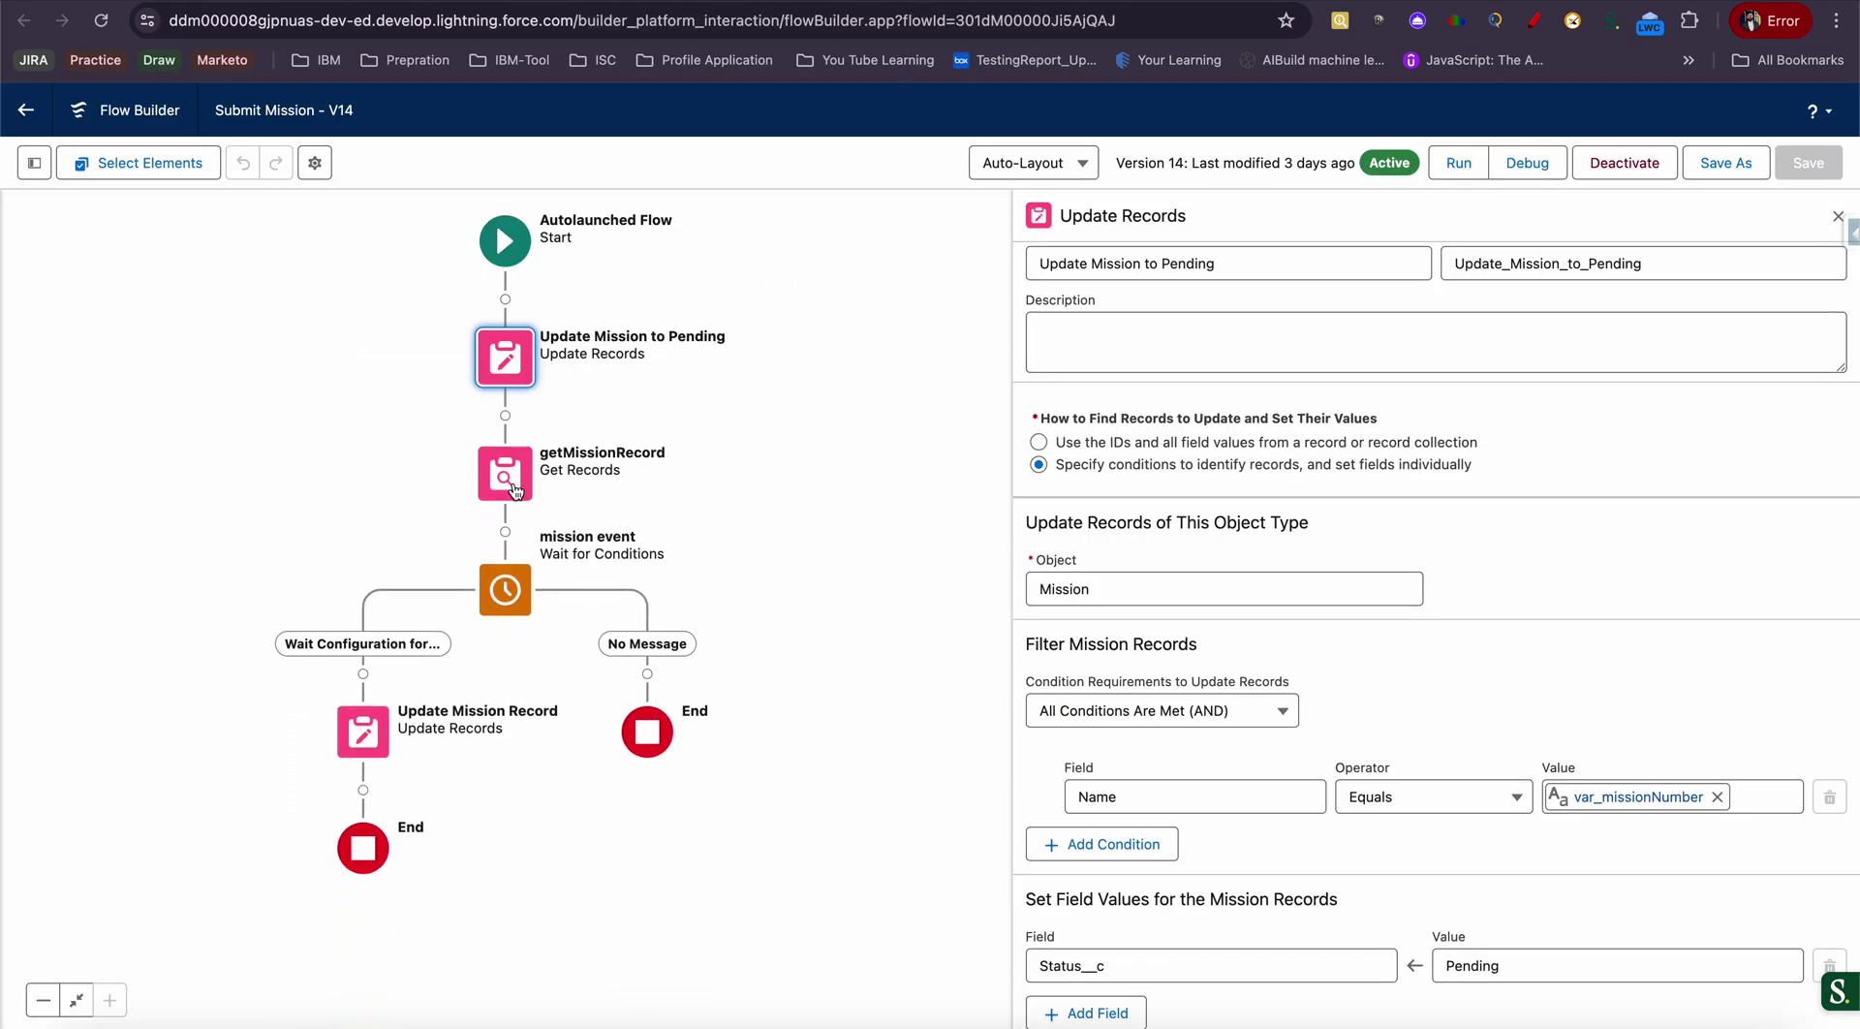
pyautogui.click(513, 487)
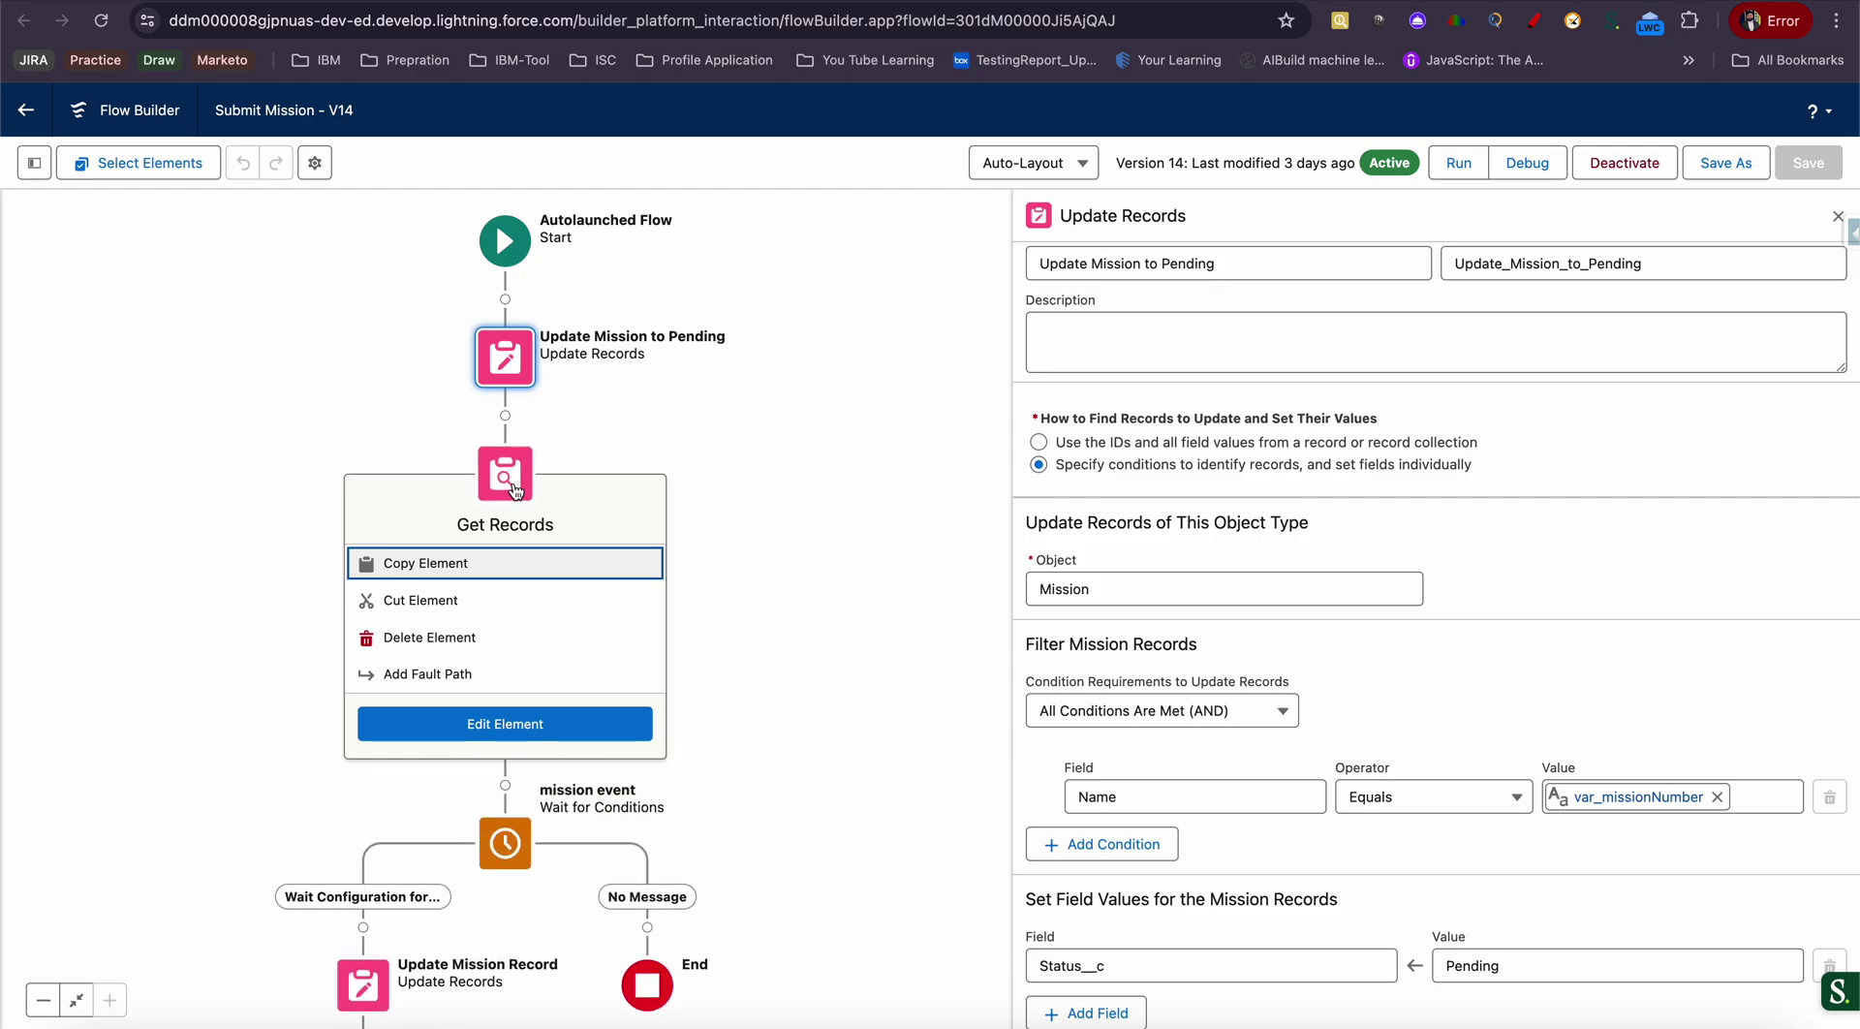
pyautogui.click(514, 725)
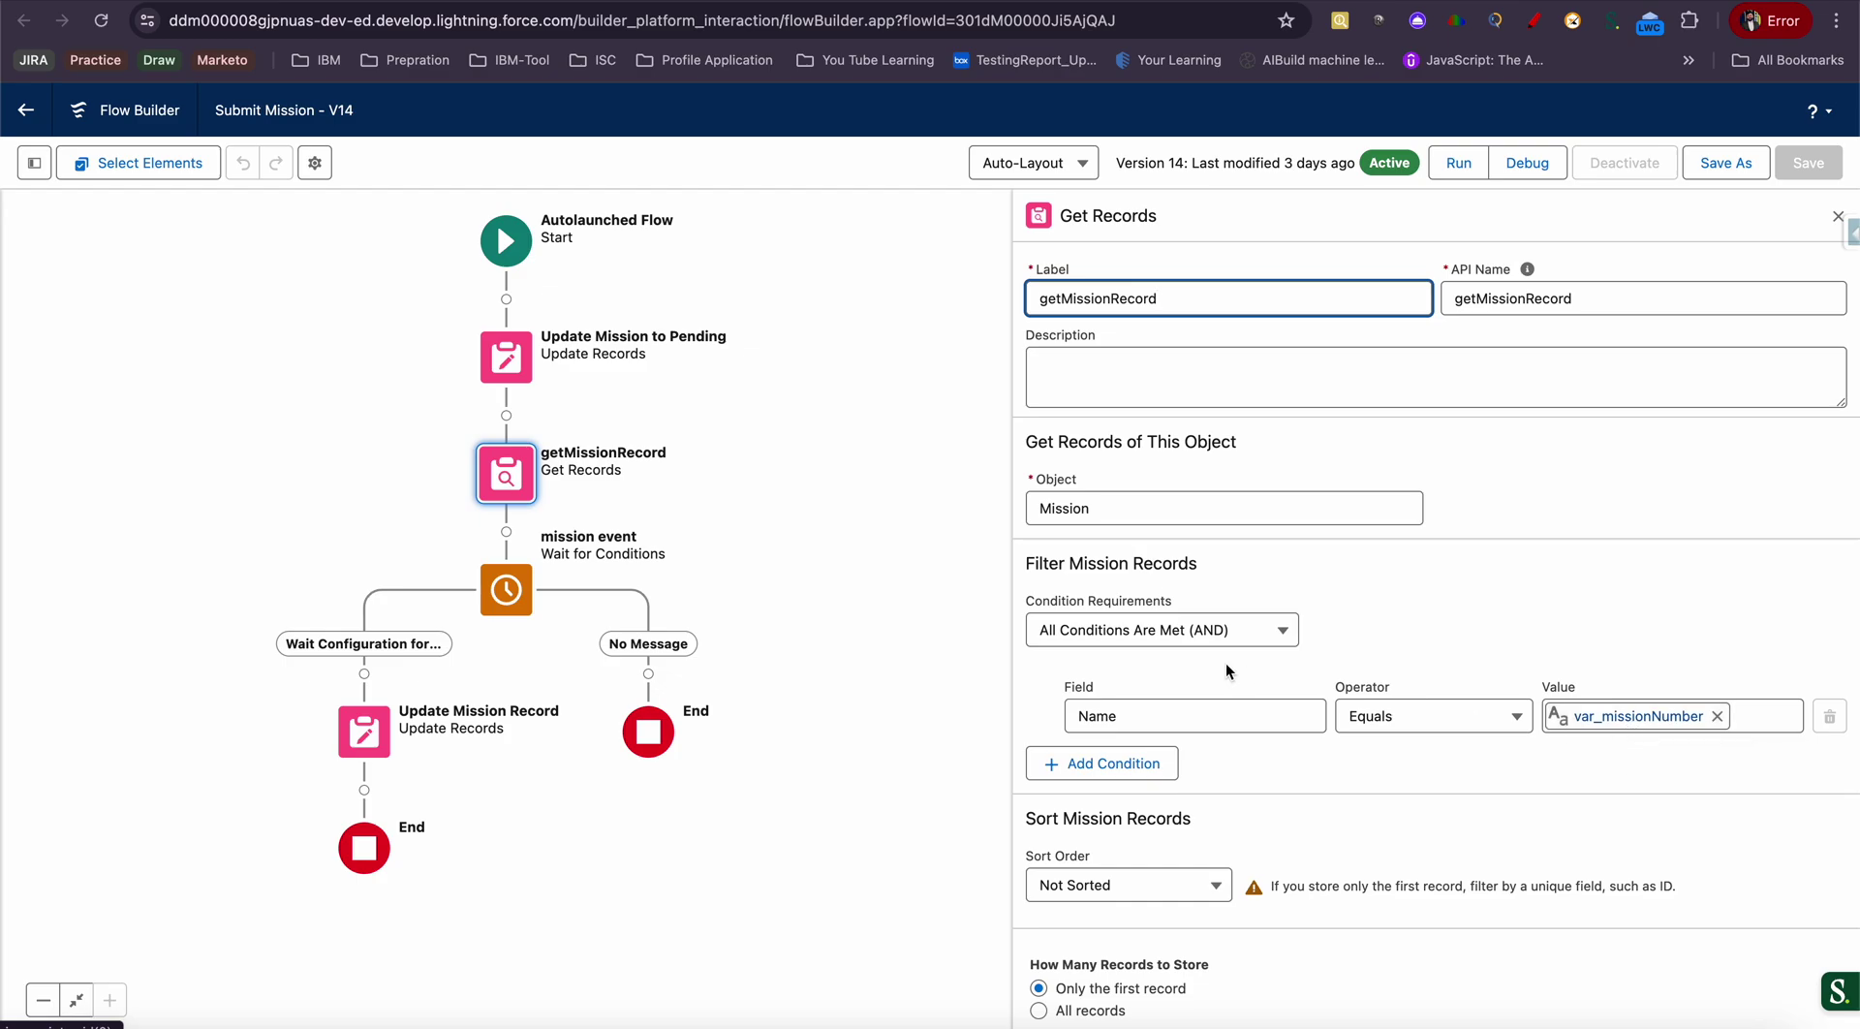
# Review Update Mission to Pending, then open the 'mission event' Wait element's settings
pyautogui.doubleClick(521, 374)
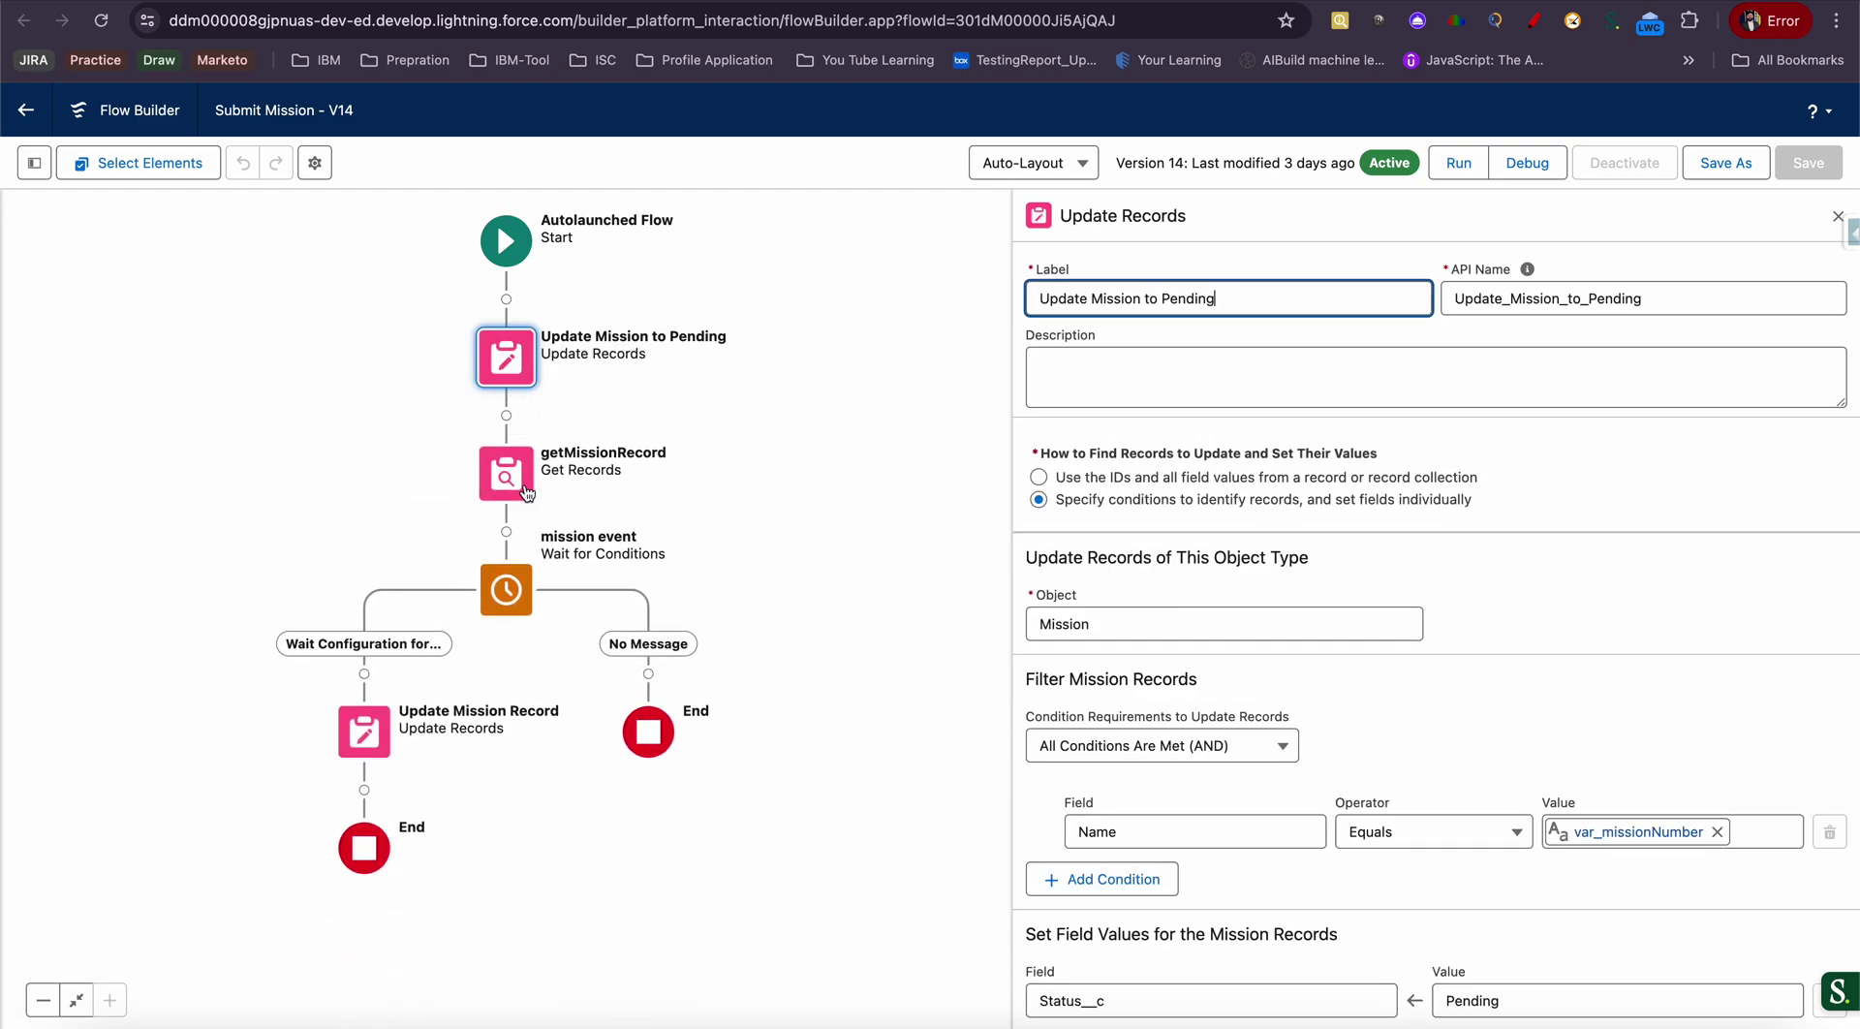
pyautogui.click(505, 590)
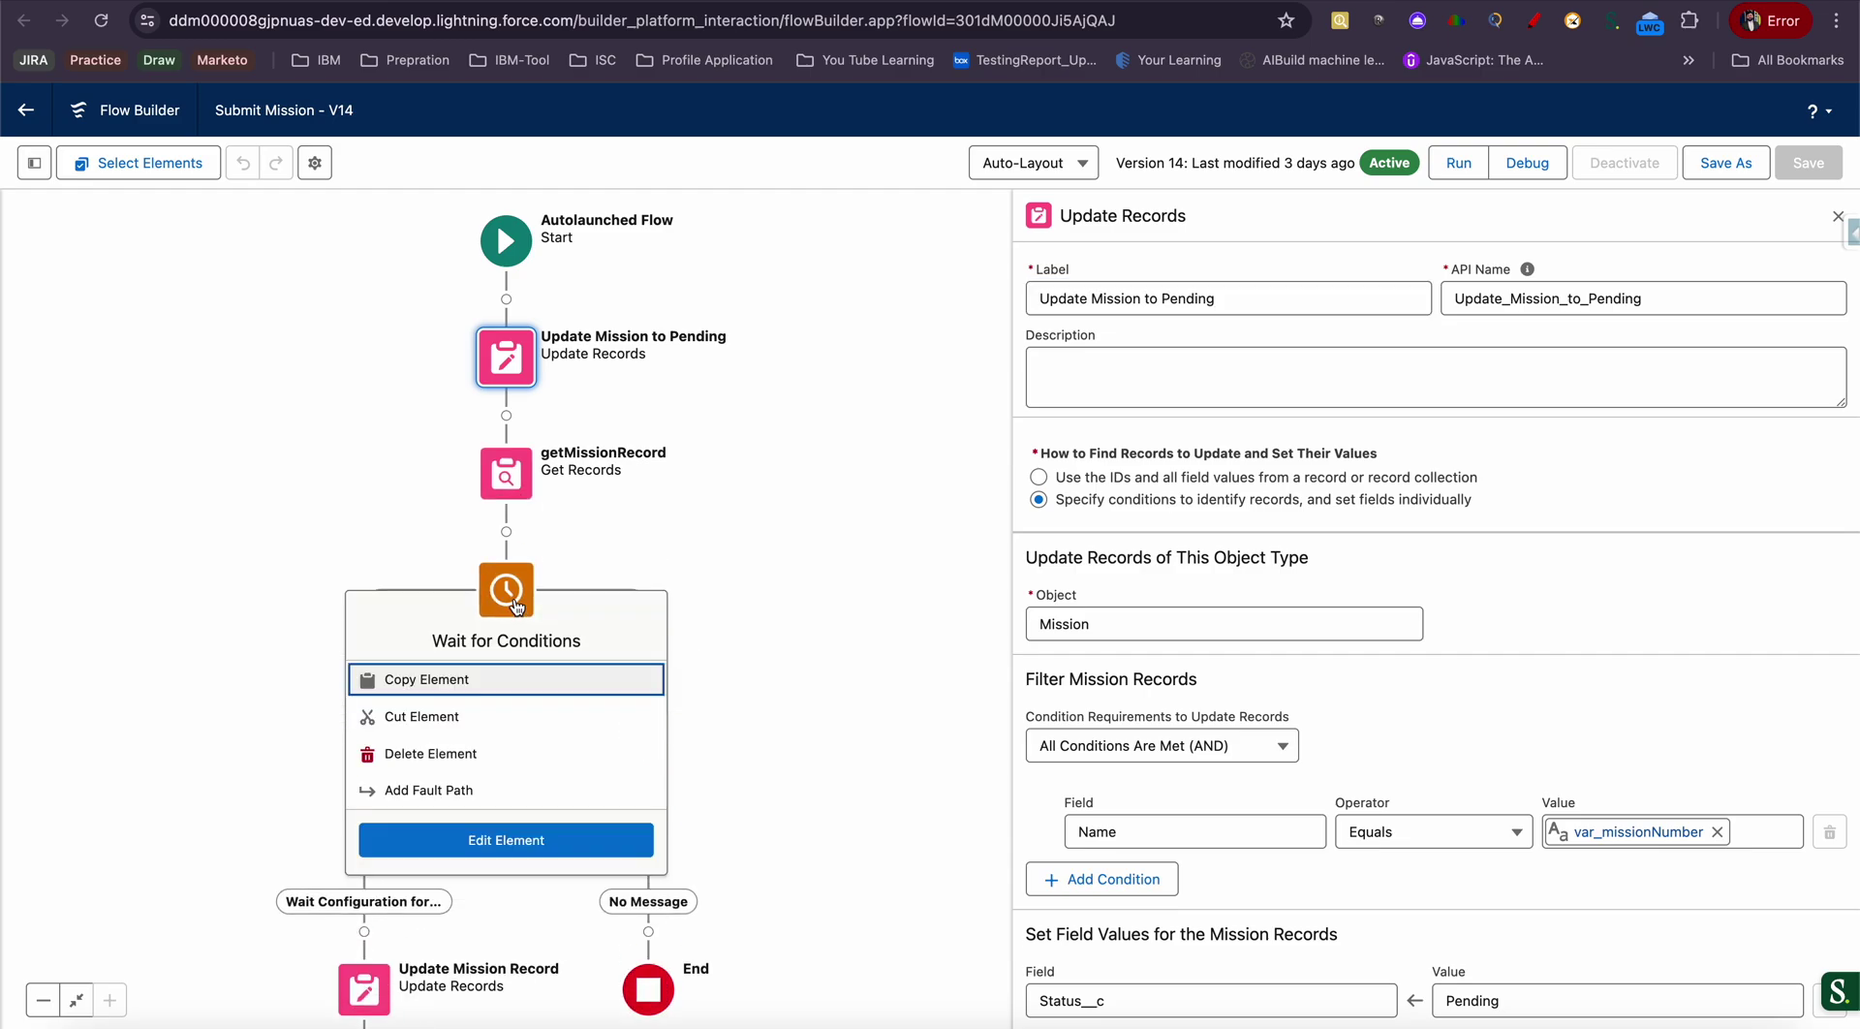
pyautogui.click(505, 839)
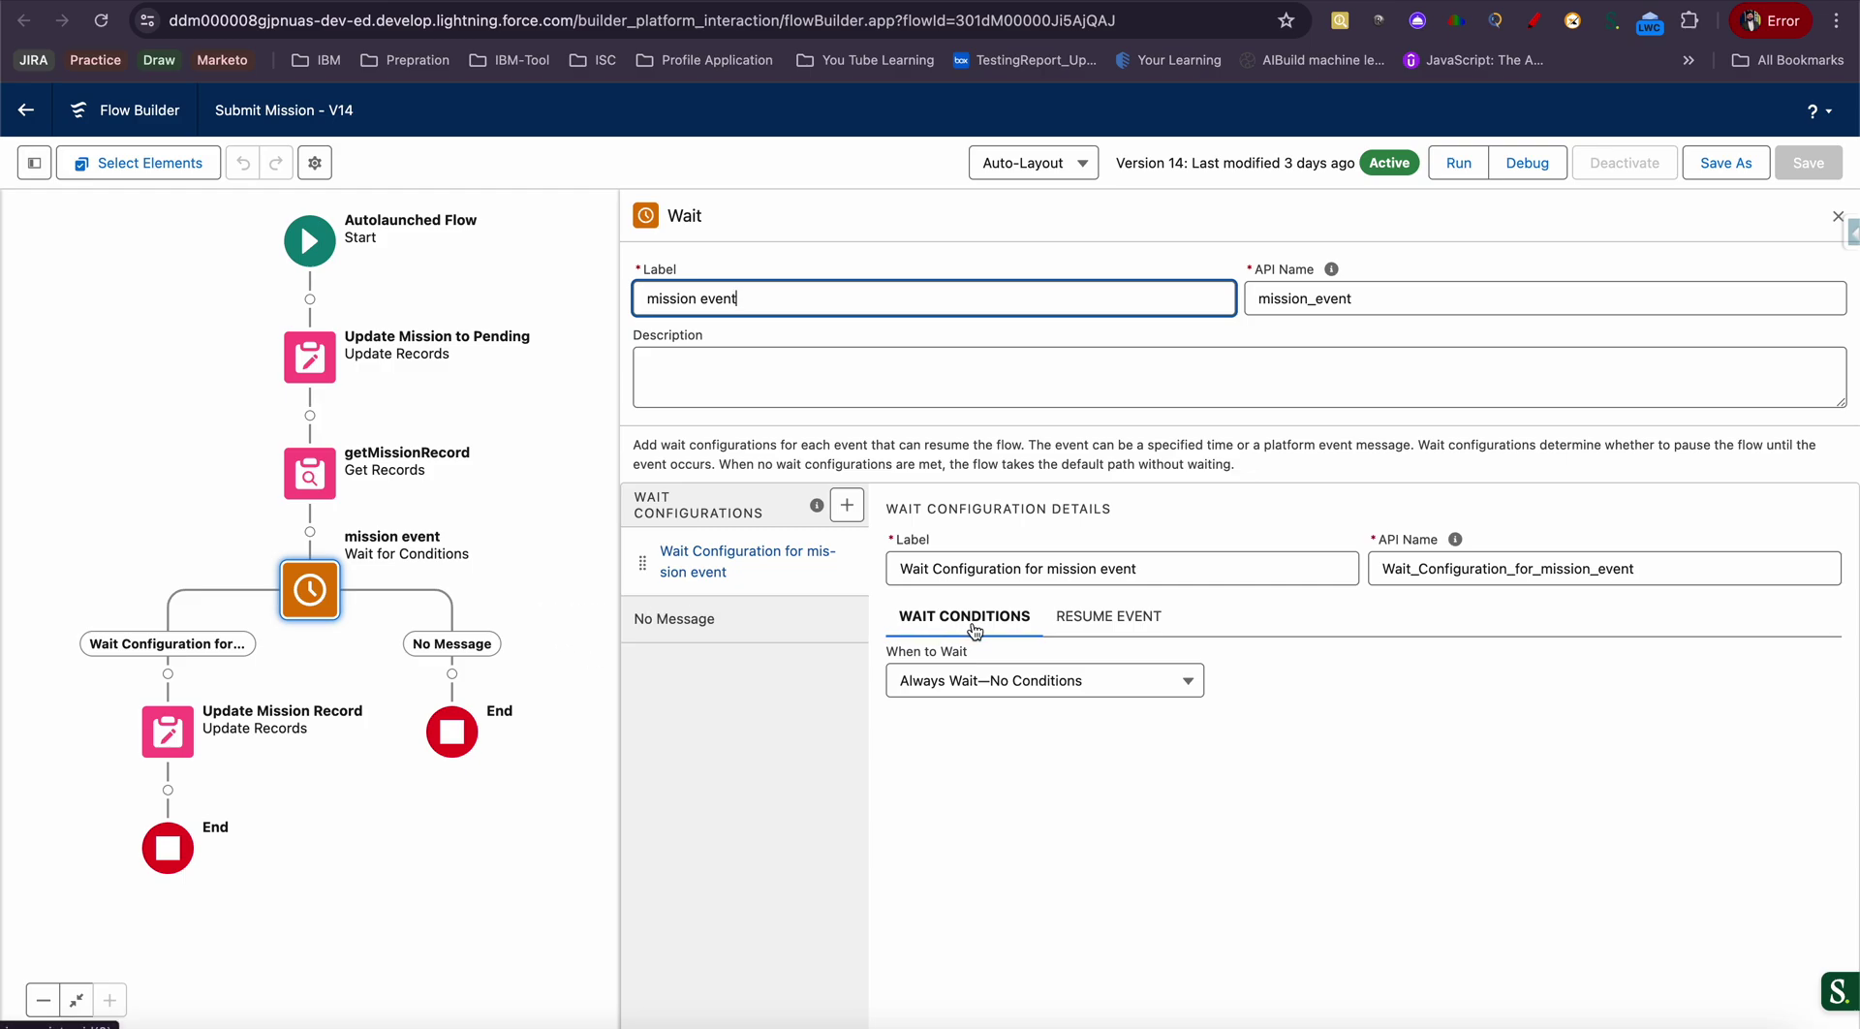
# Compare the Wait's Resume Event settings with its wait conditions settings
pyautogui.click(1117, 616)
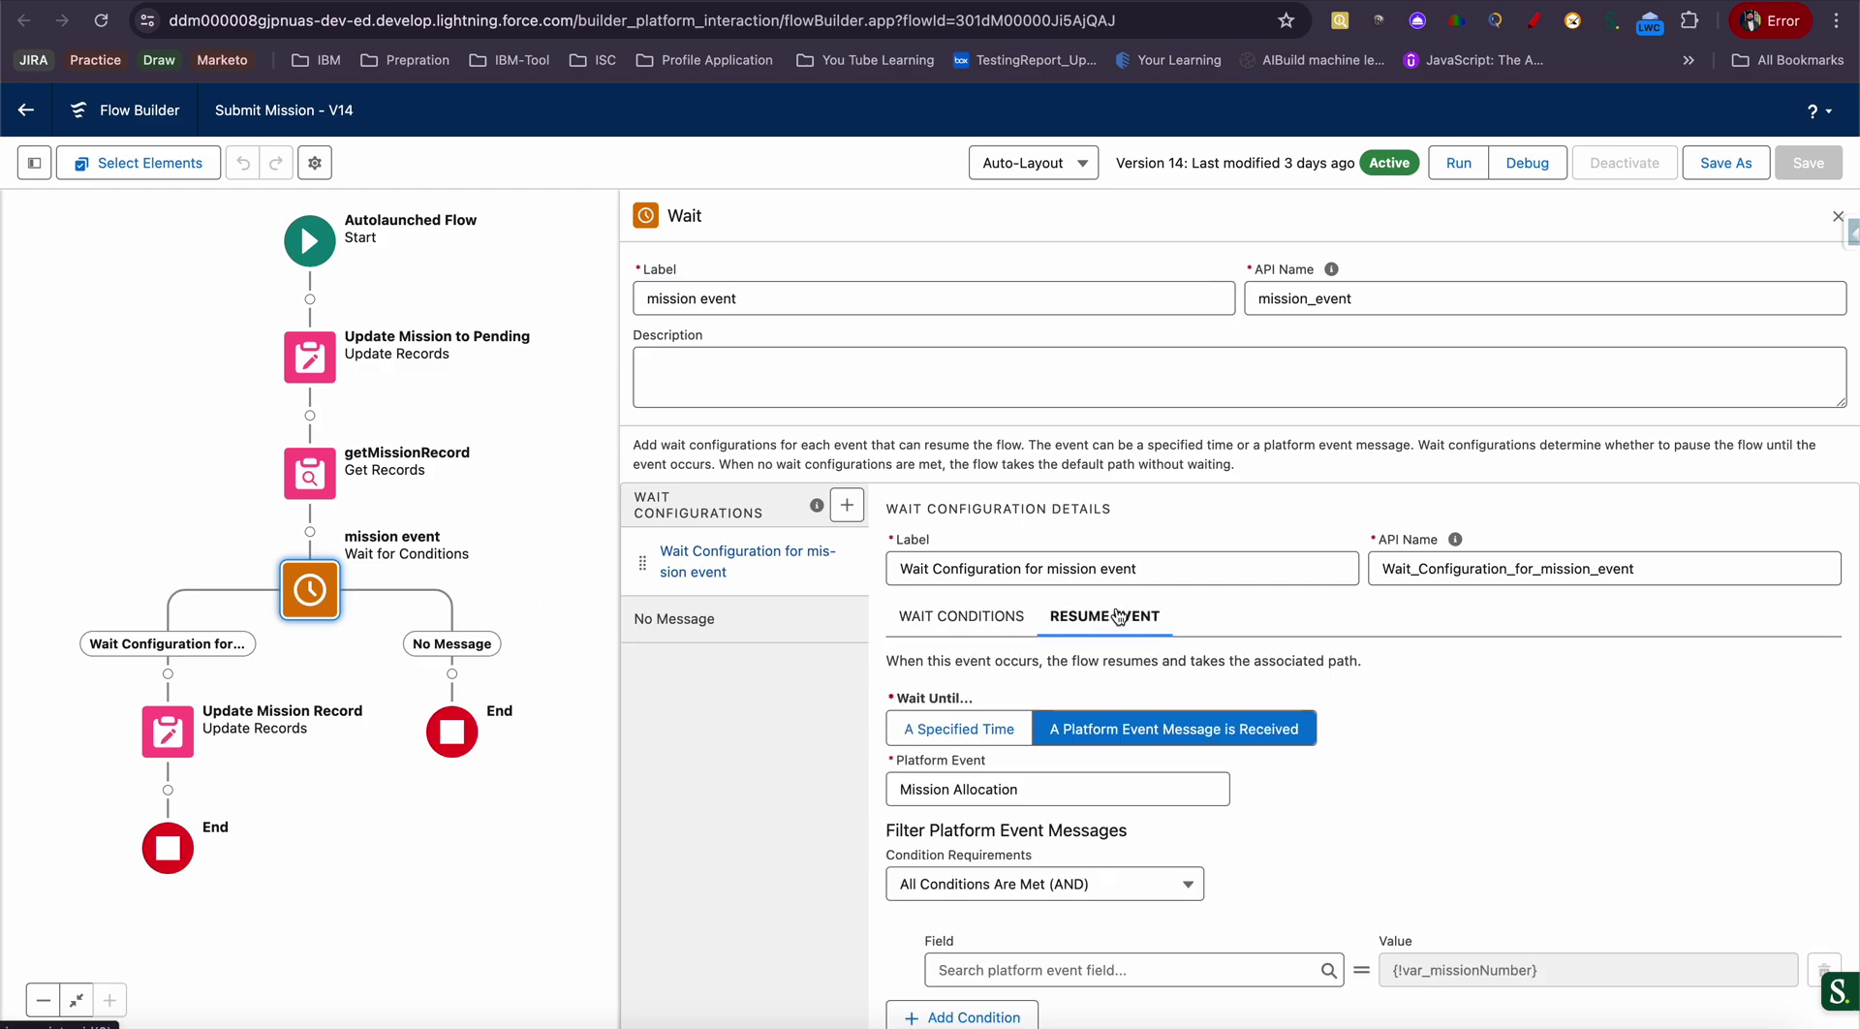
pyautogui.click(992, 618)
pyautogui.click(1111, 617)
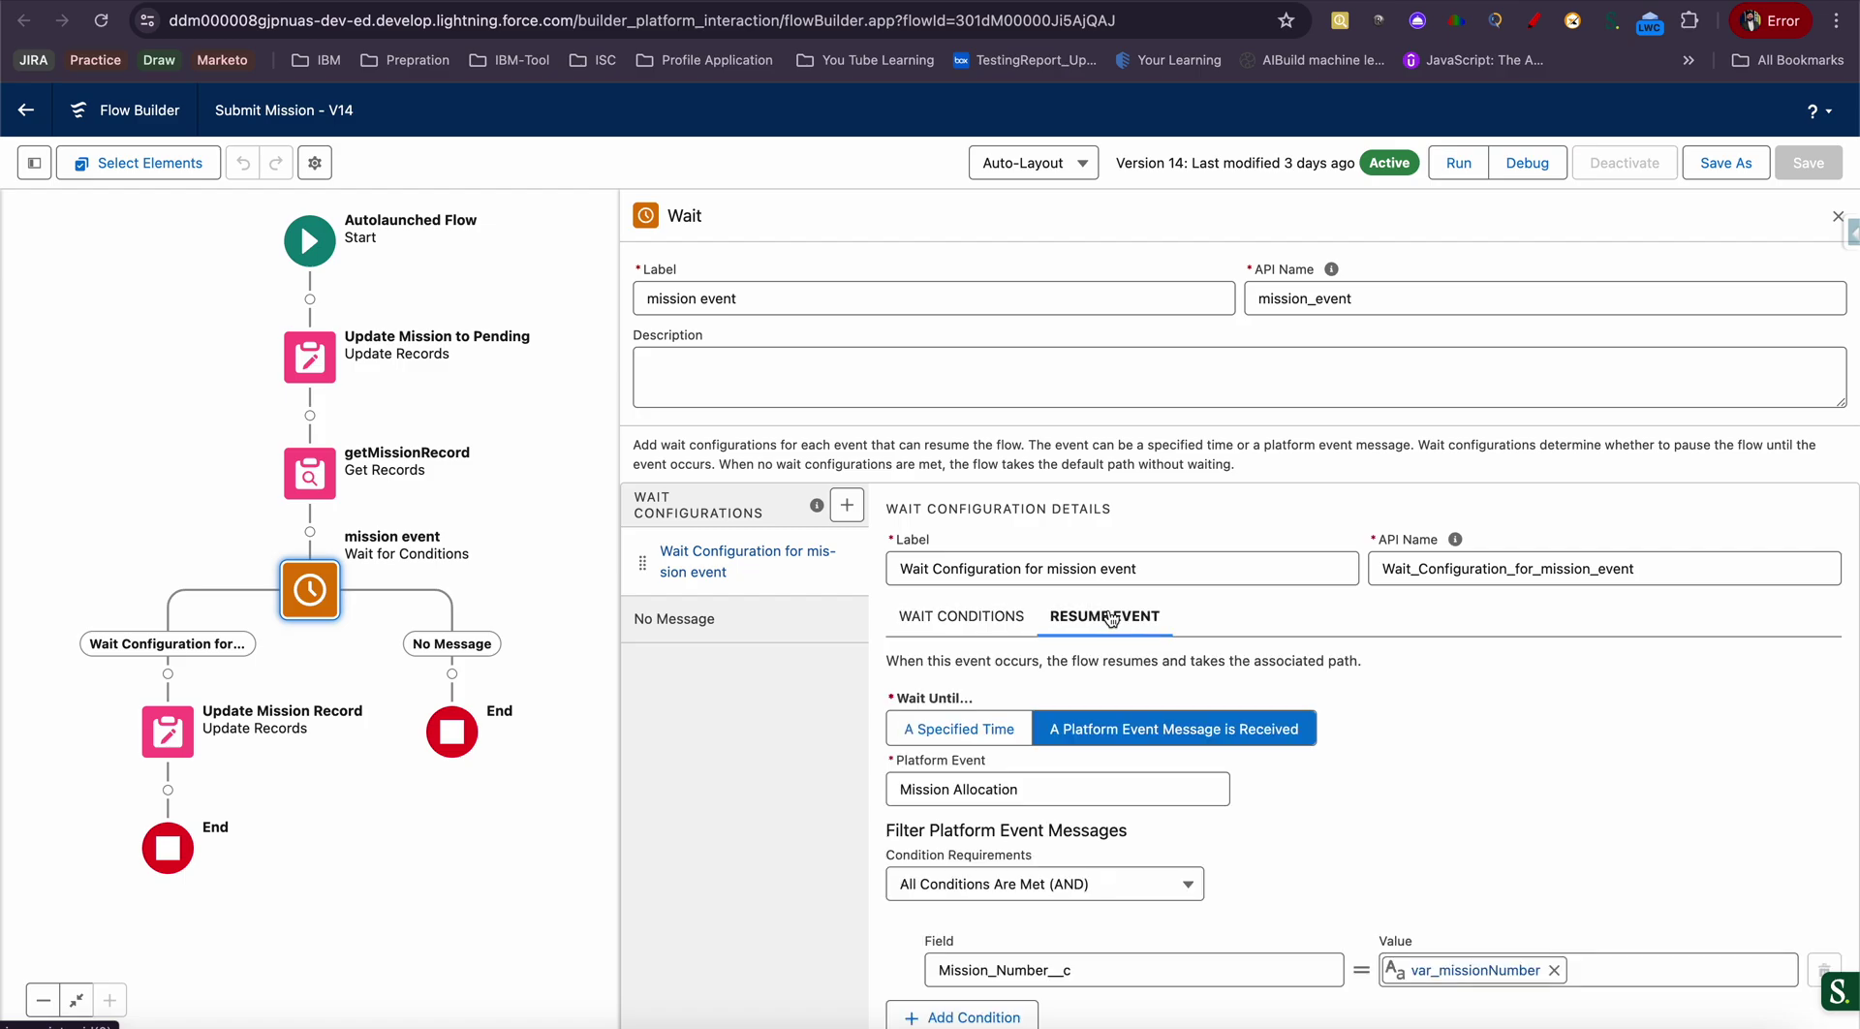
pyautogui.click(1011, 625)
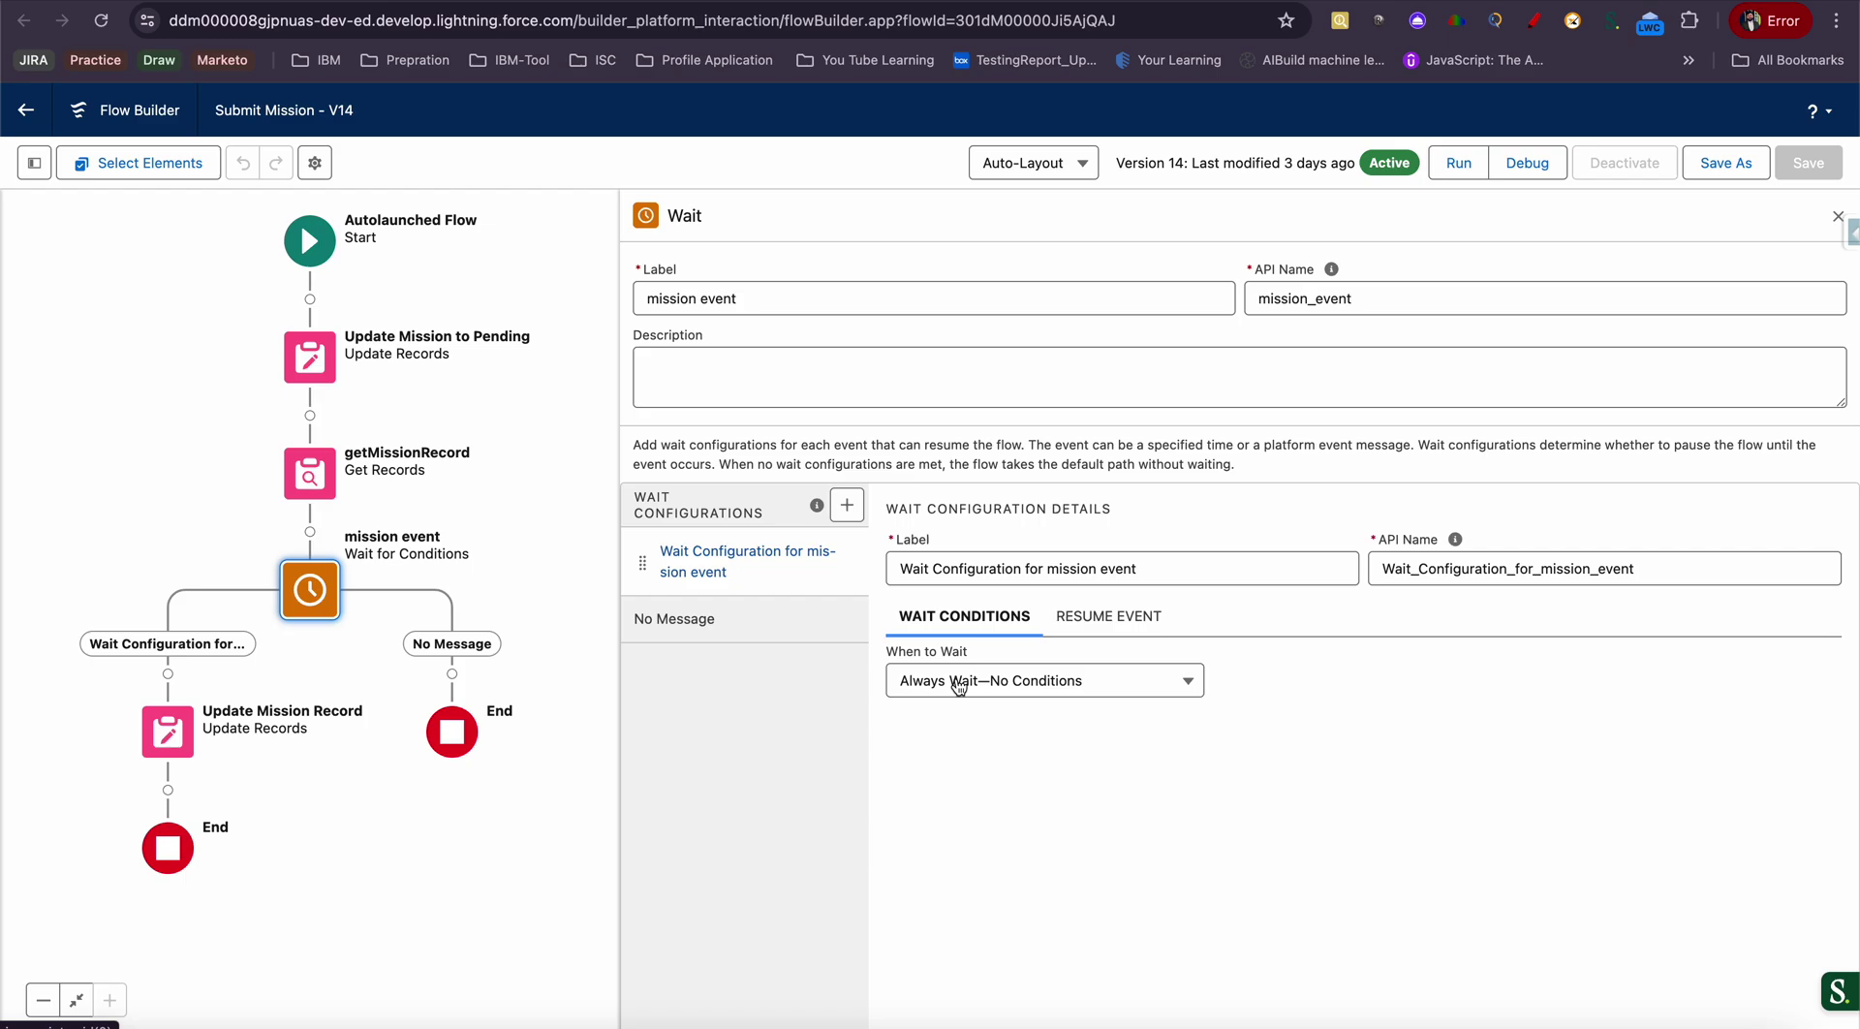
# Try the AND, OR and Custom Condition Logic options, then revert to Always Wait—No Conditions
pyautogui.click(958, 686)
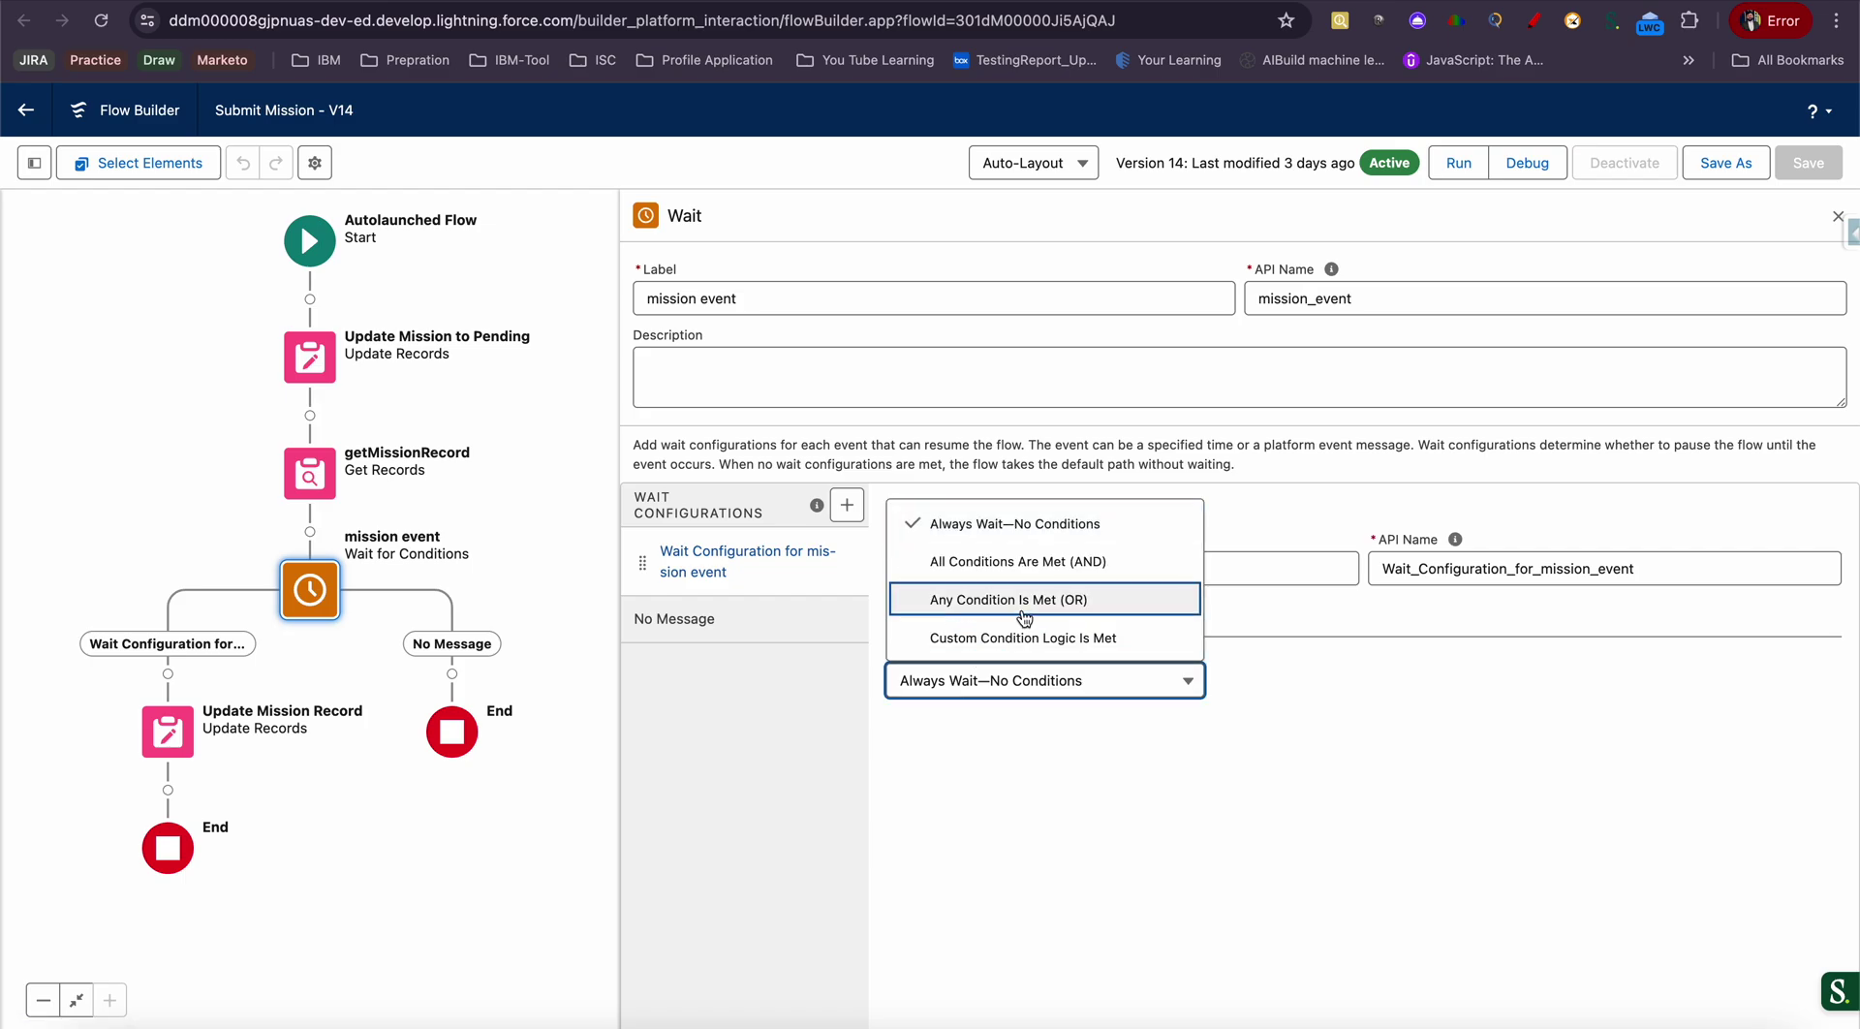
pyautogui.click(978, 557)
pyautogui.click(999, 678)
pyautogui.click(1007, 599)
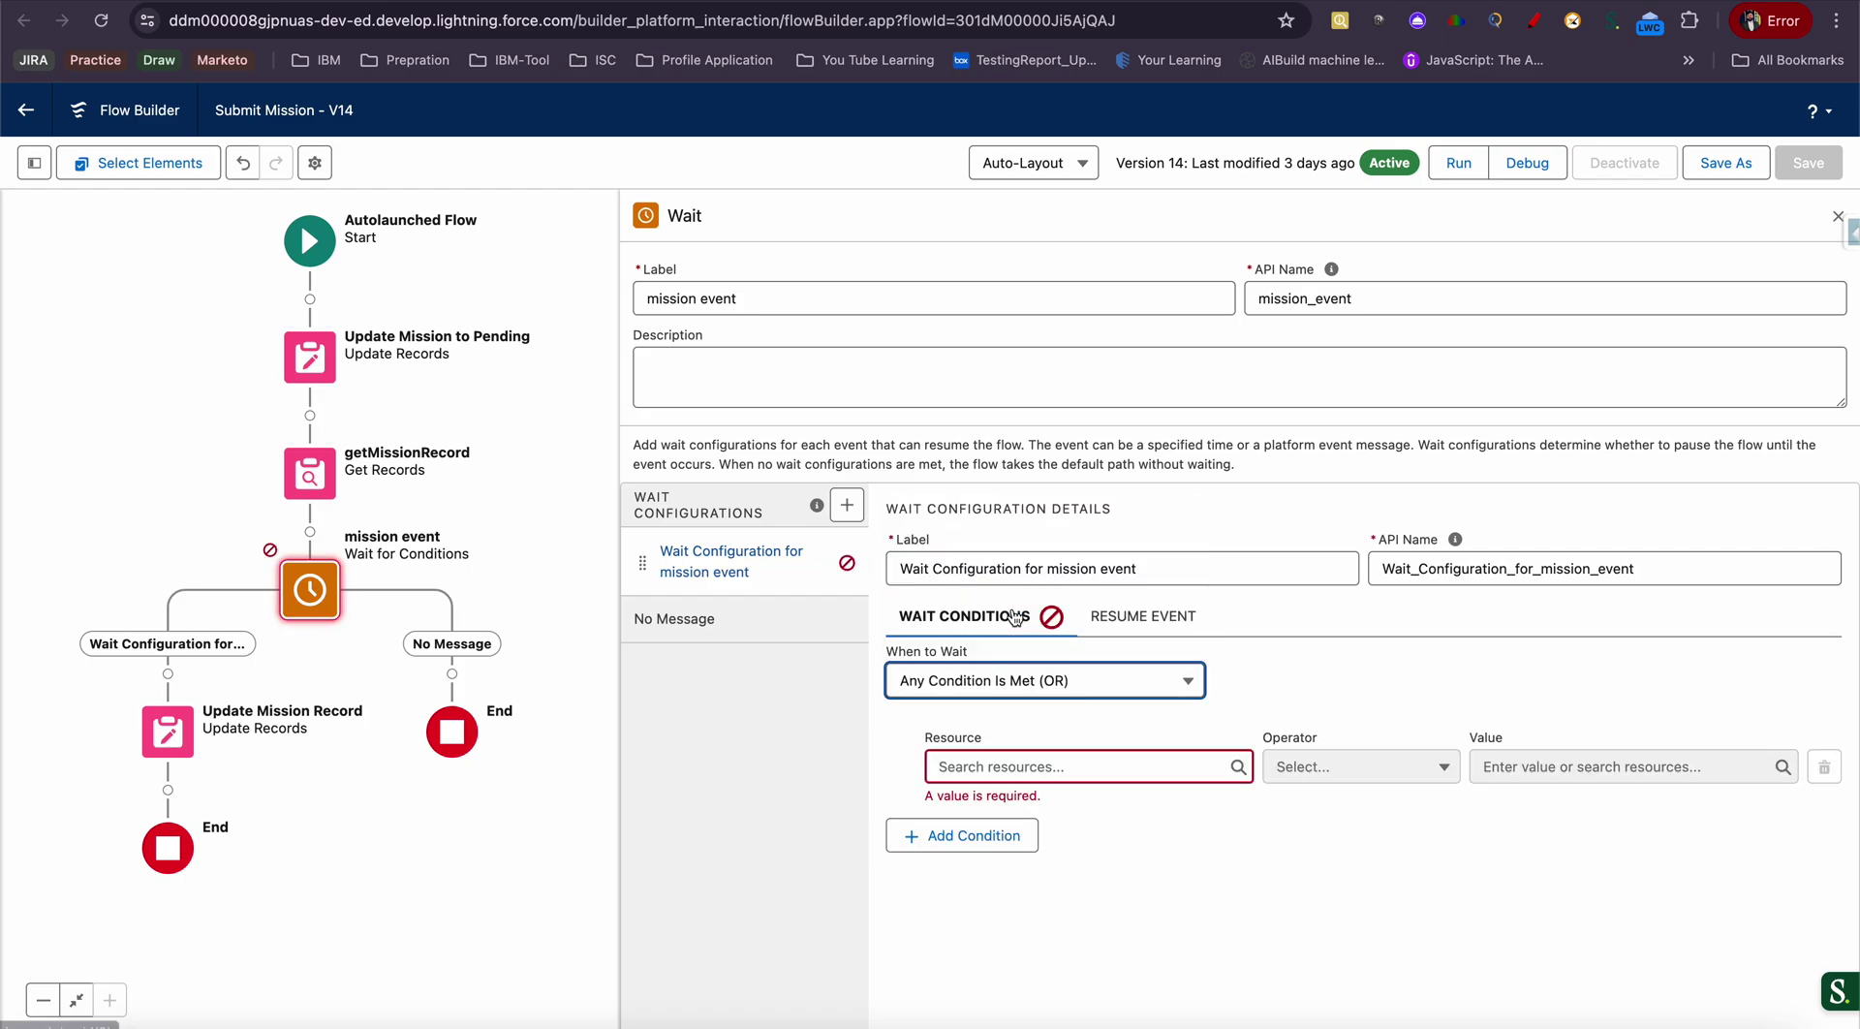
pyautogui.click(1012, 678)
pyautogui.click(1019, 640)
pyautogui.click(1013, 681)
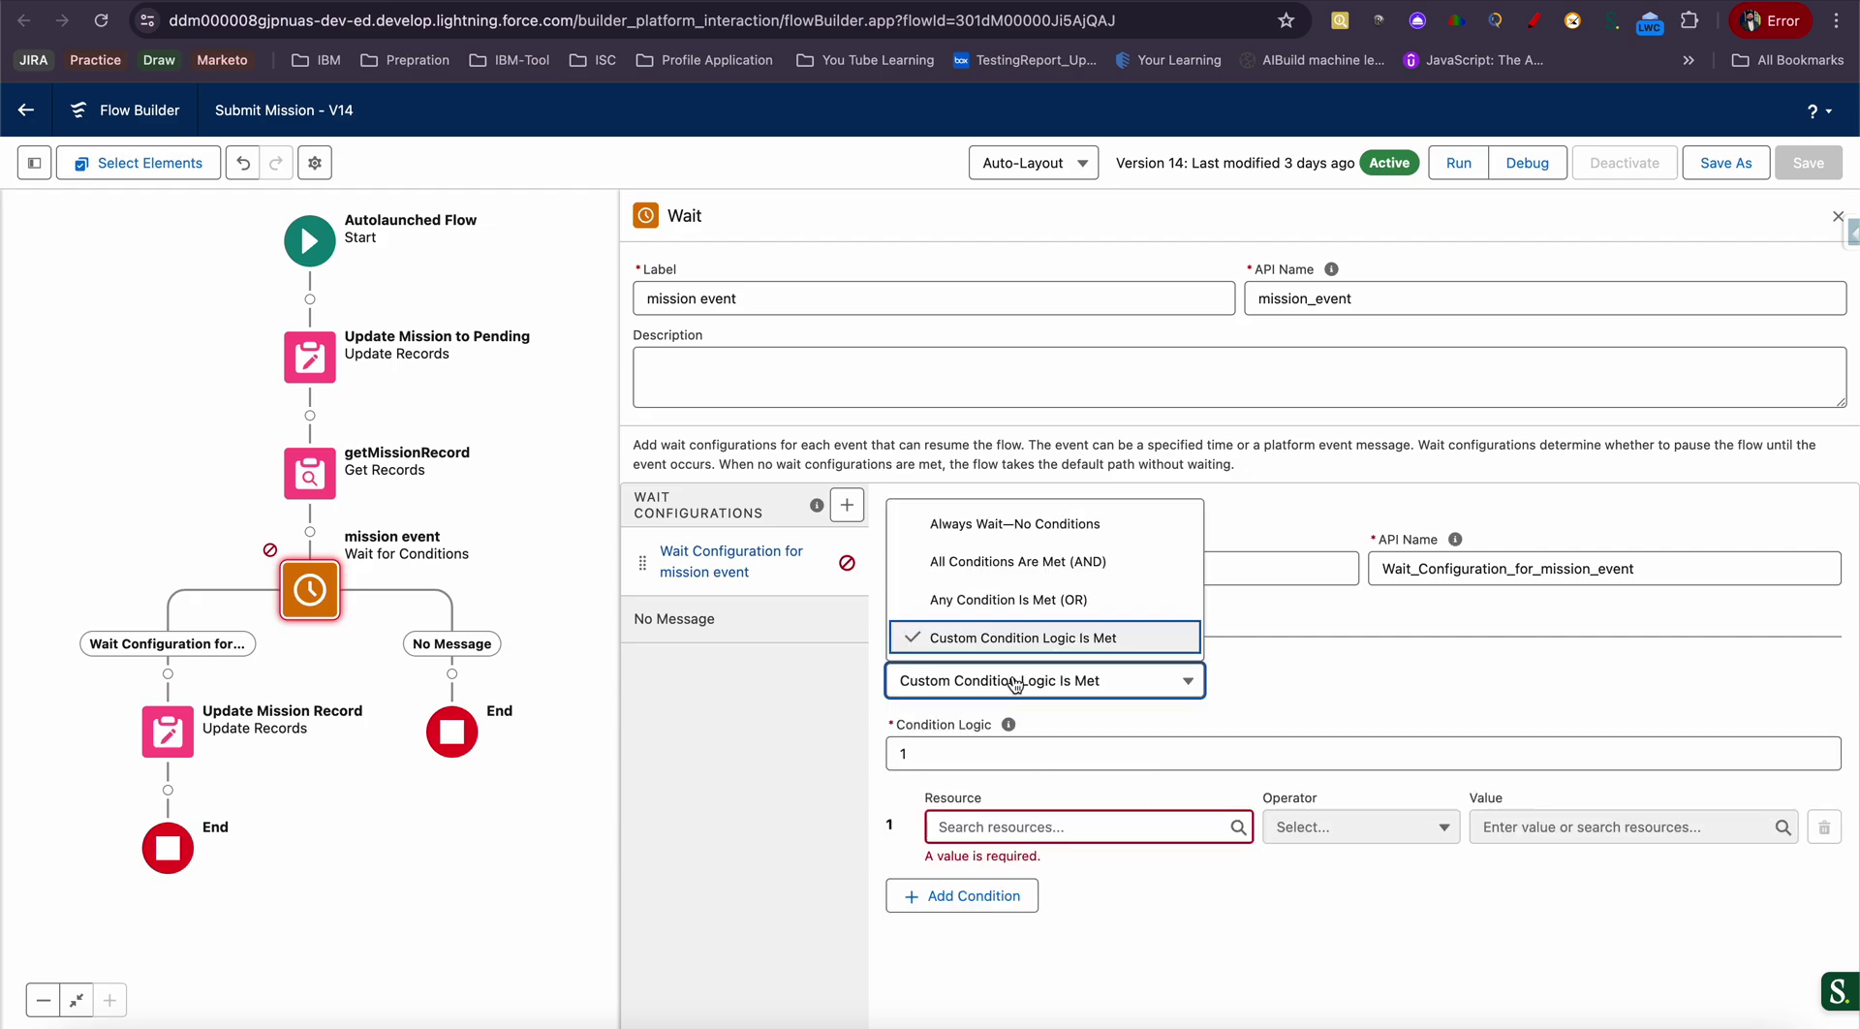
pyautogui.click(1012, 529)
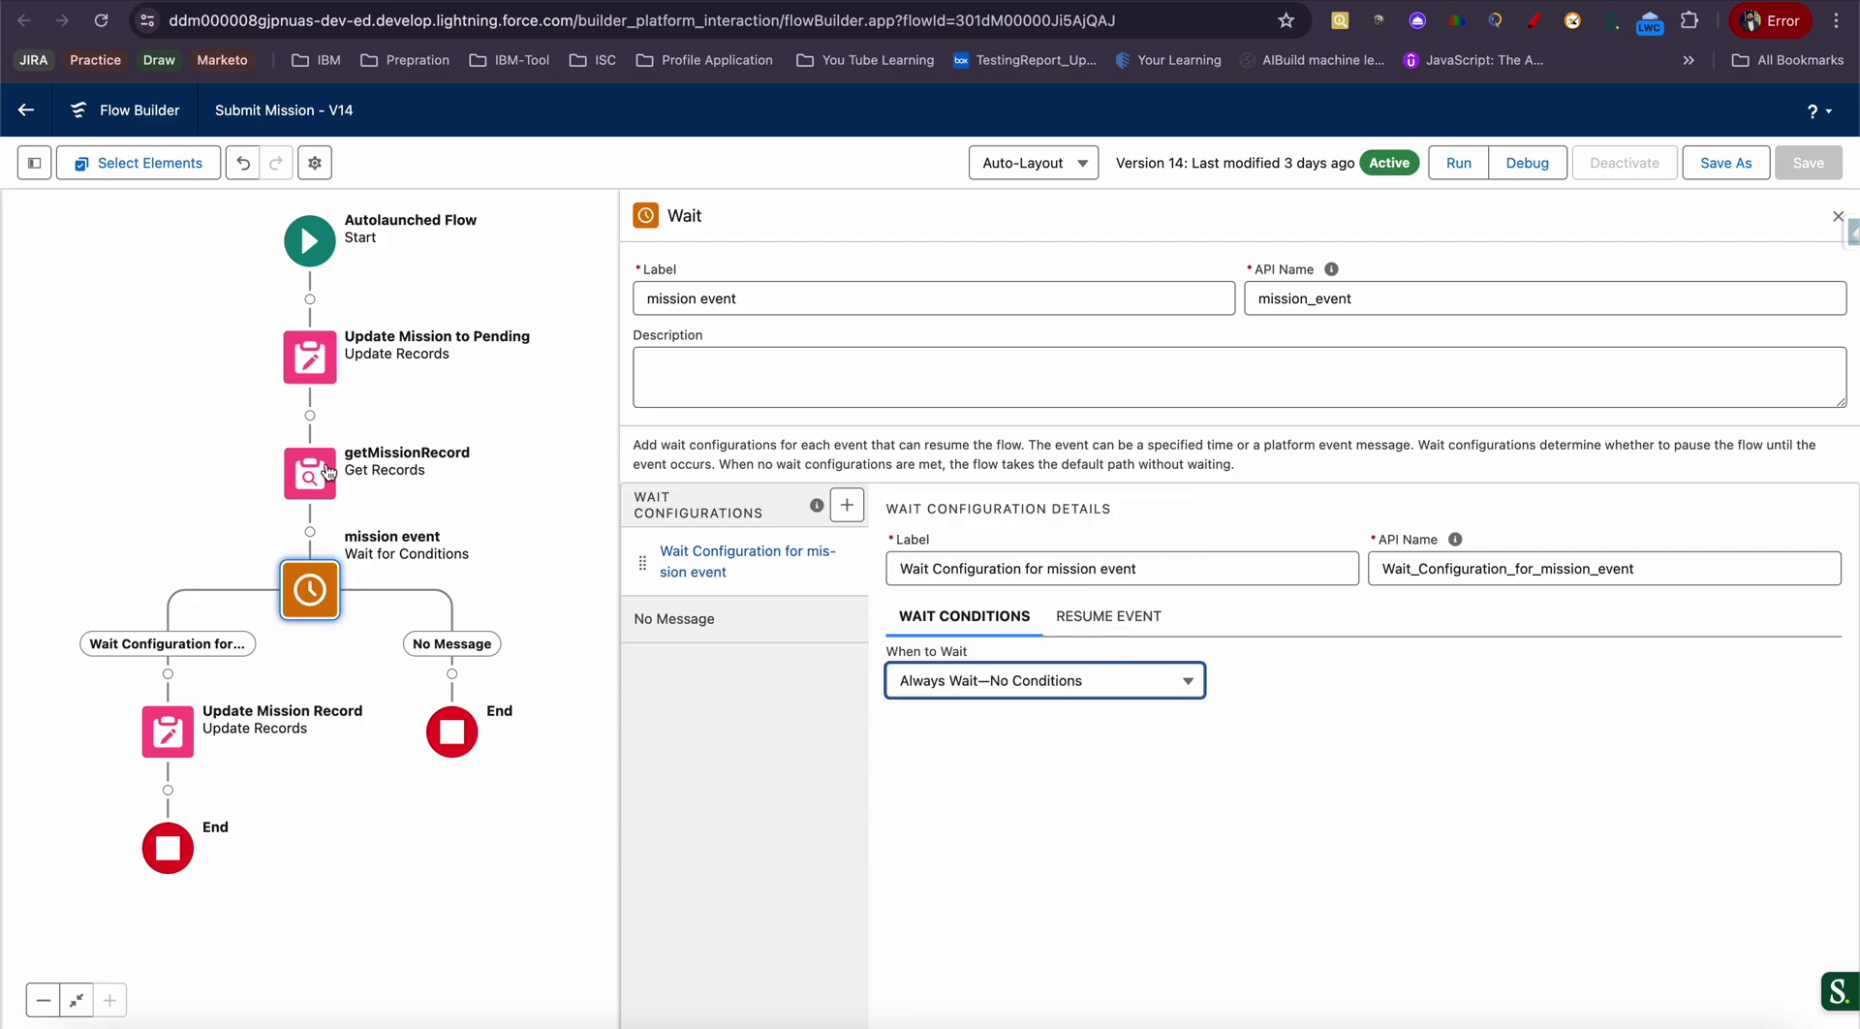
# Recheck the Resume Event settings, then return to the Trailhead requirements page
pyautogui.click(1079, 629)
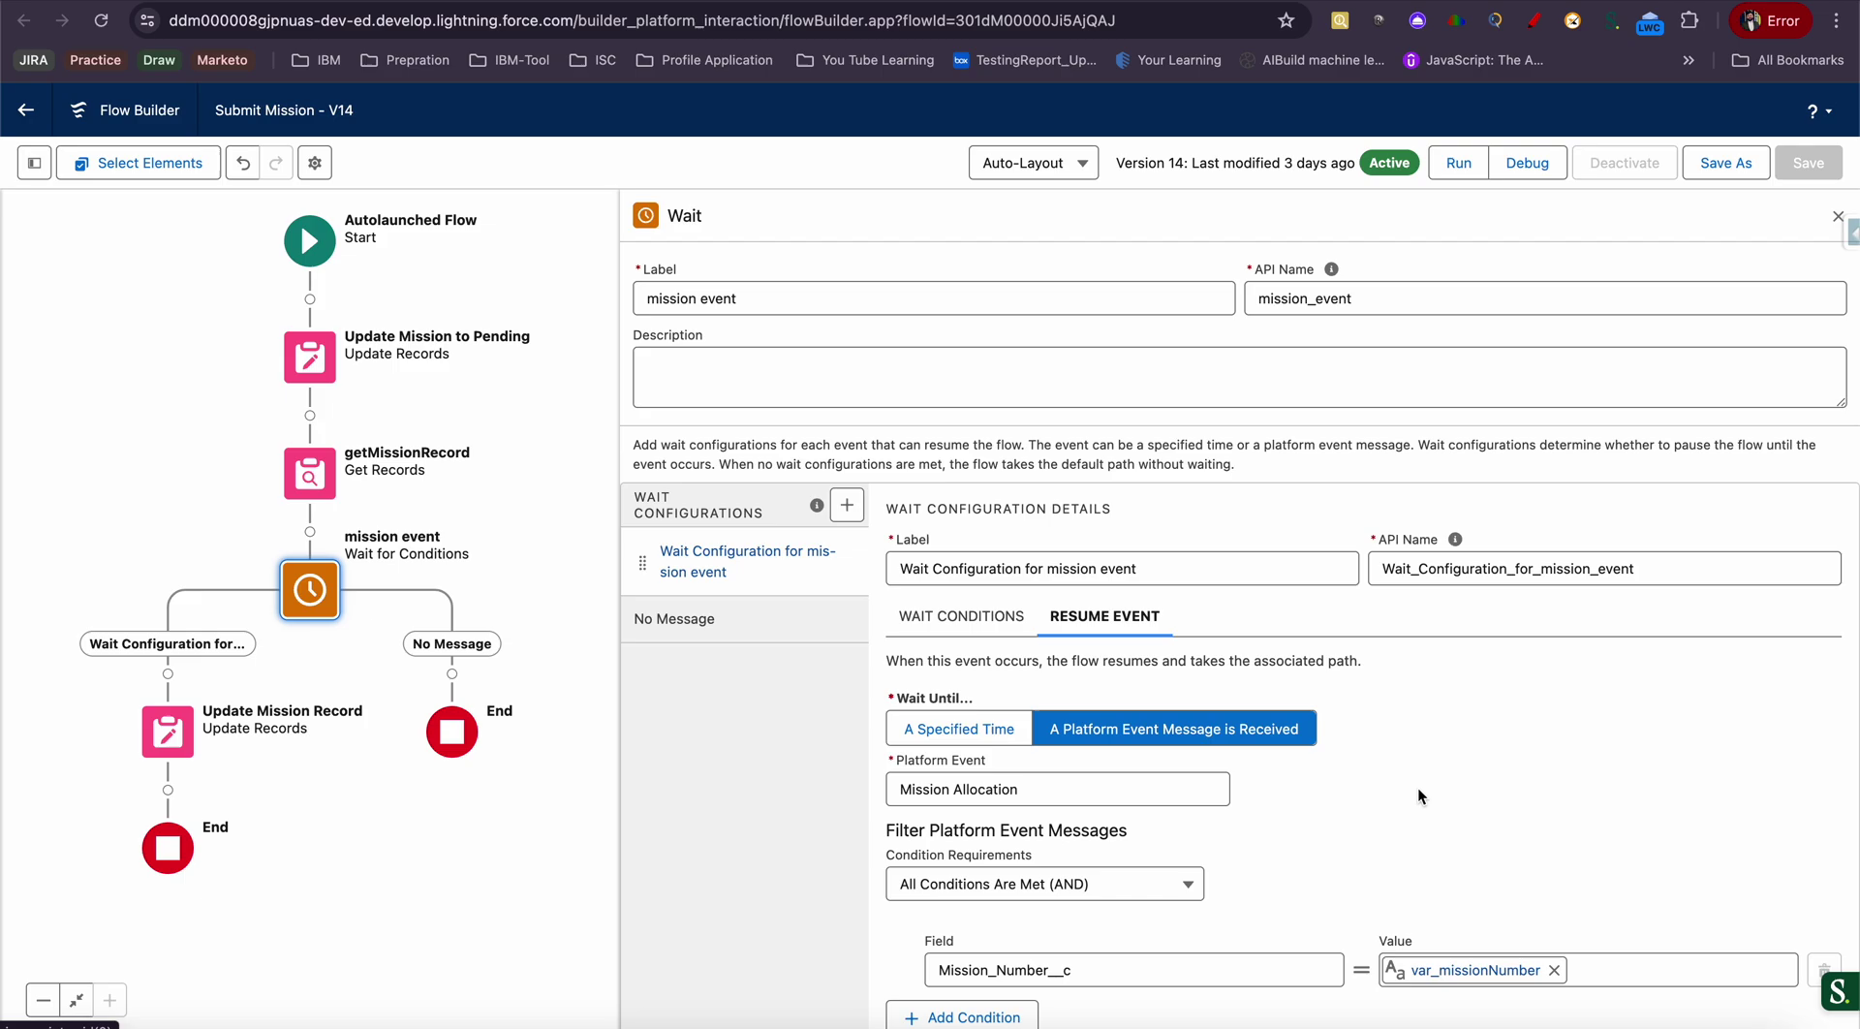
pyautogui.scroll(-3, 1157, 736)
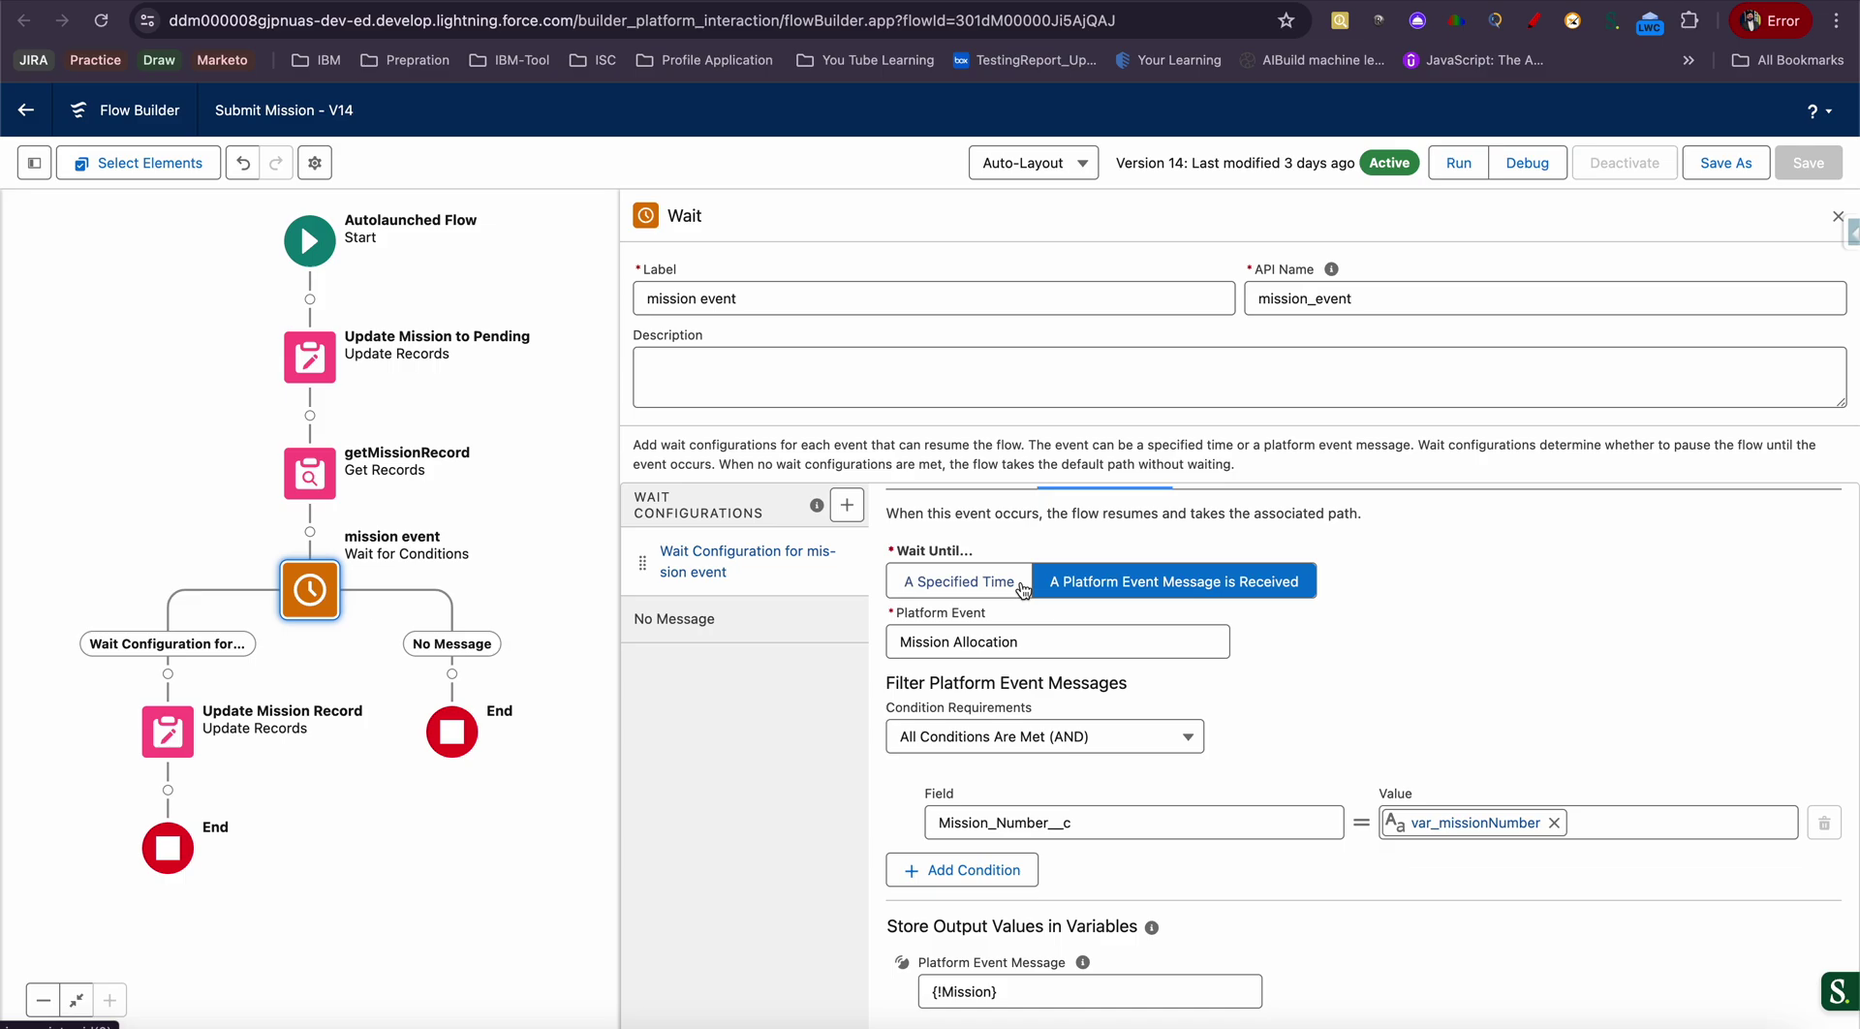
pyautogui.click(612, 29)
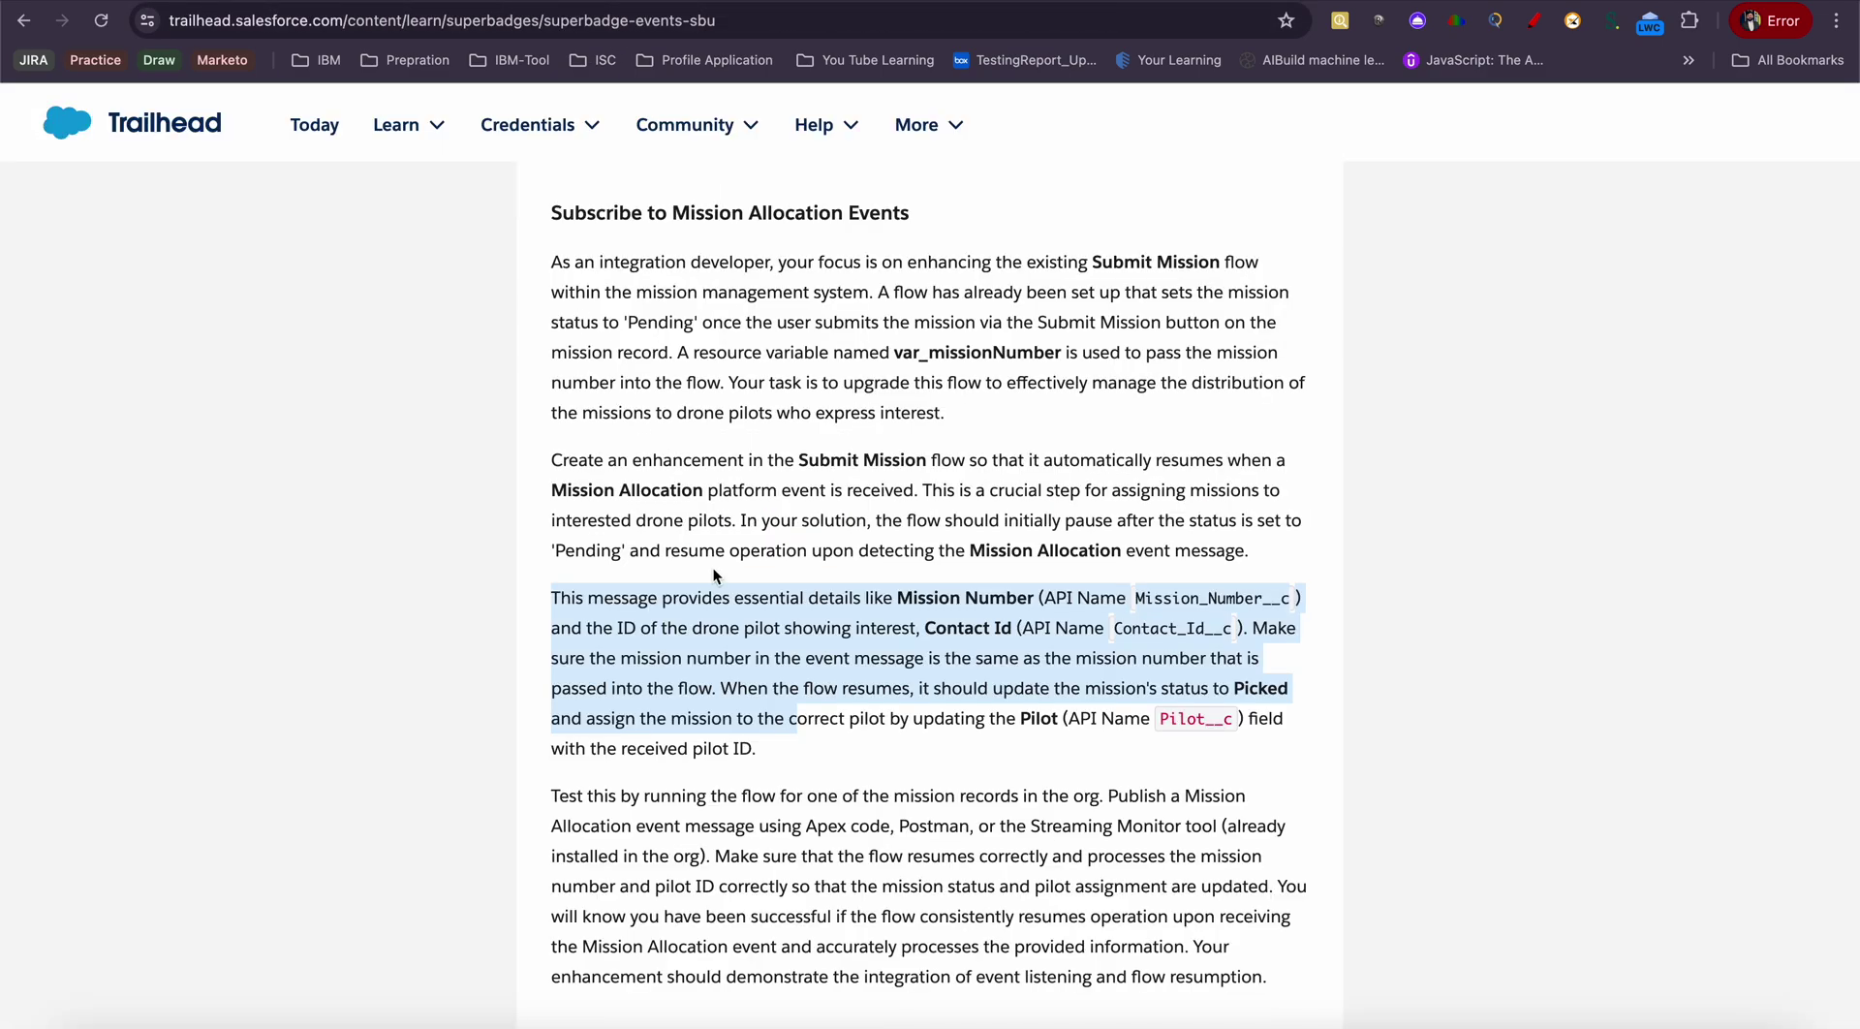
# Highlight the requirements about pausing after Pending status and resuming, then return to Flow Builder
pyautogui.moveTo(736, 688); pyautogui.dragTo(1054, 677)
pyautogui.click(1052, 649)
pyautogui.scroll(1, 1046, 620)
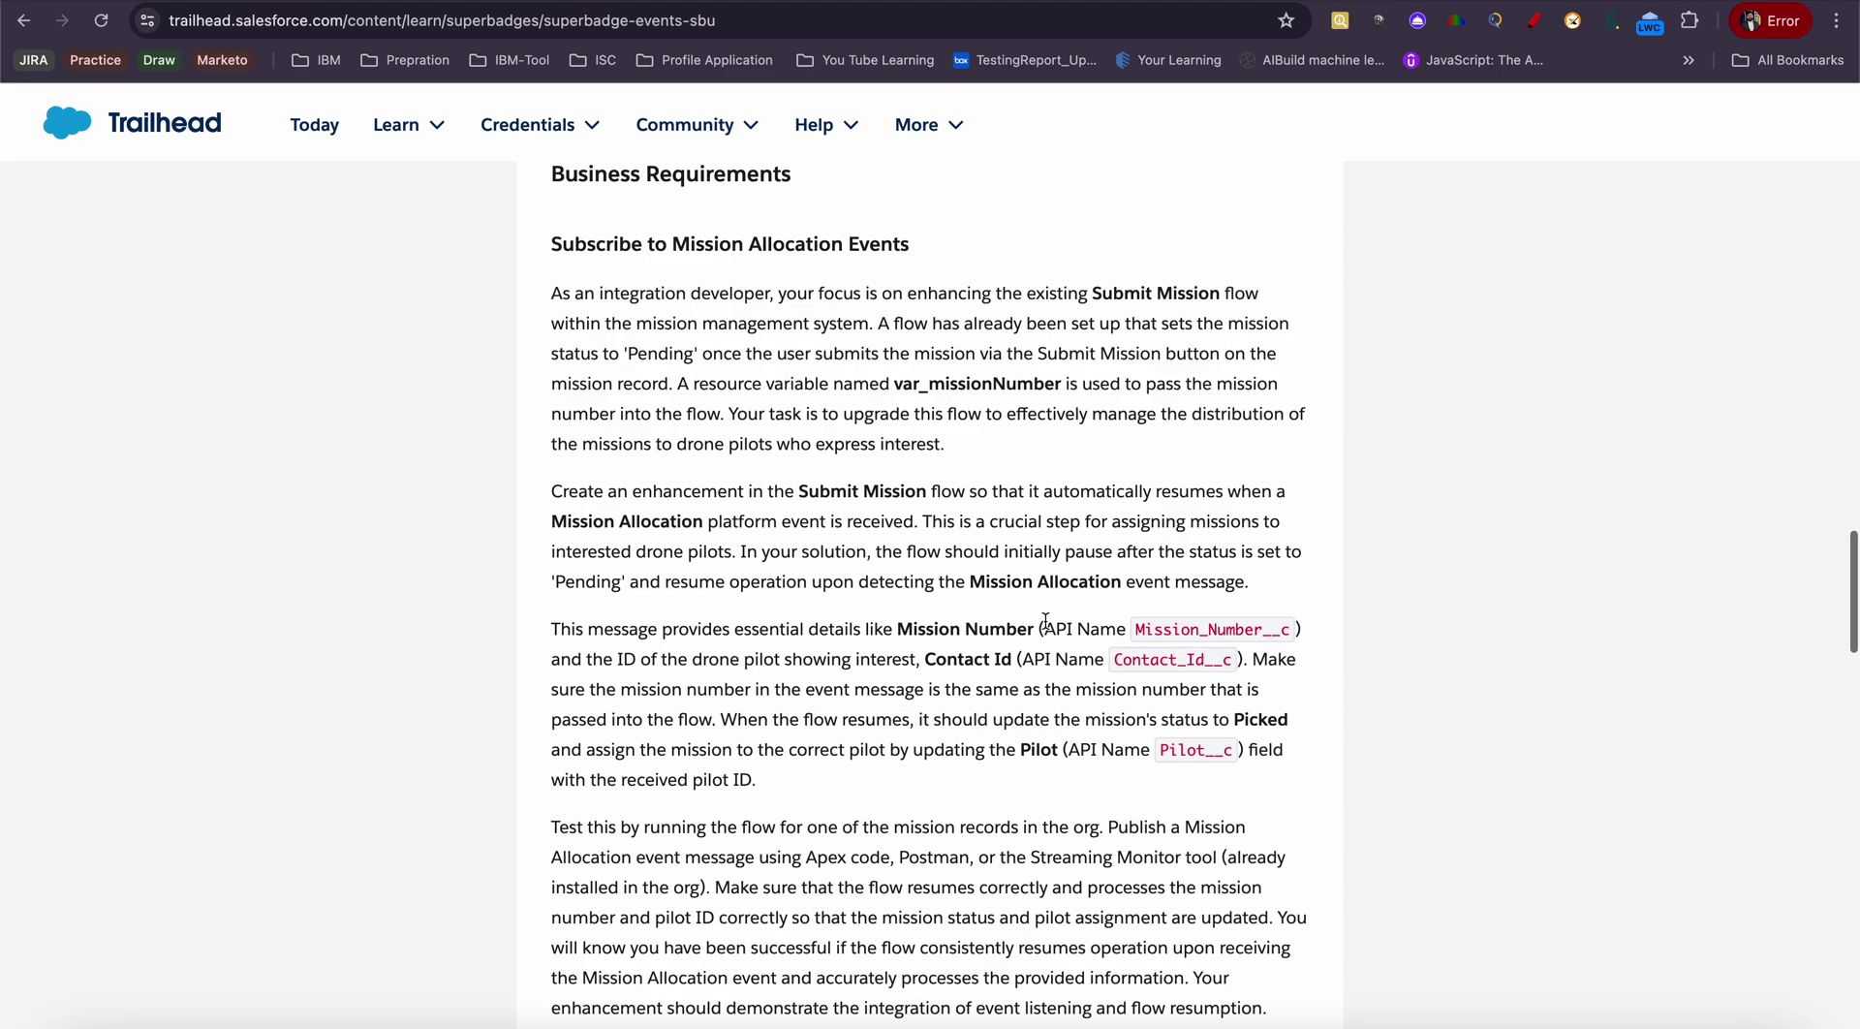
pyautogui.moveTo(660, 584); pyautogui.dragTo(1259, 583)
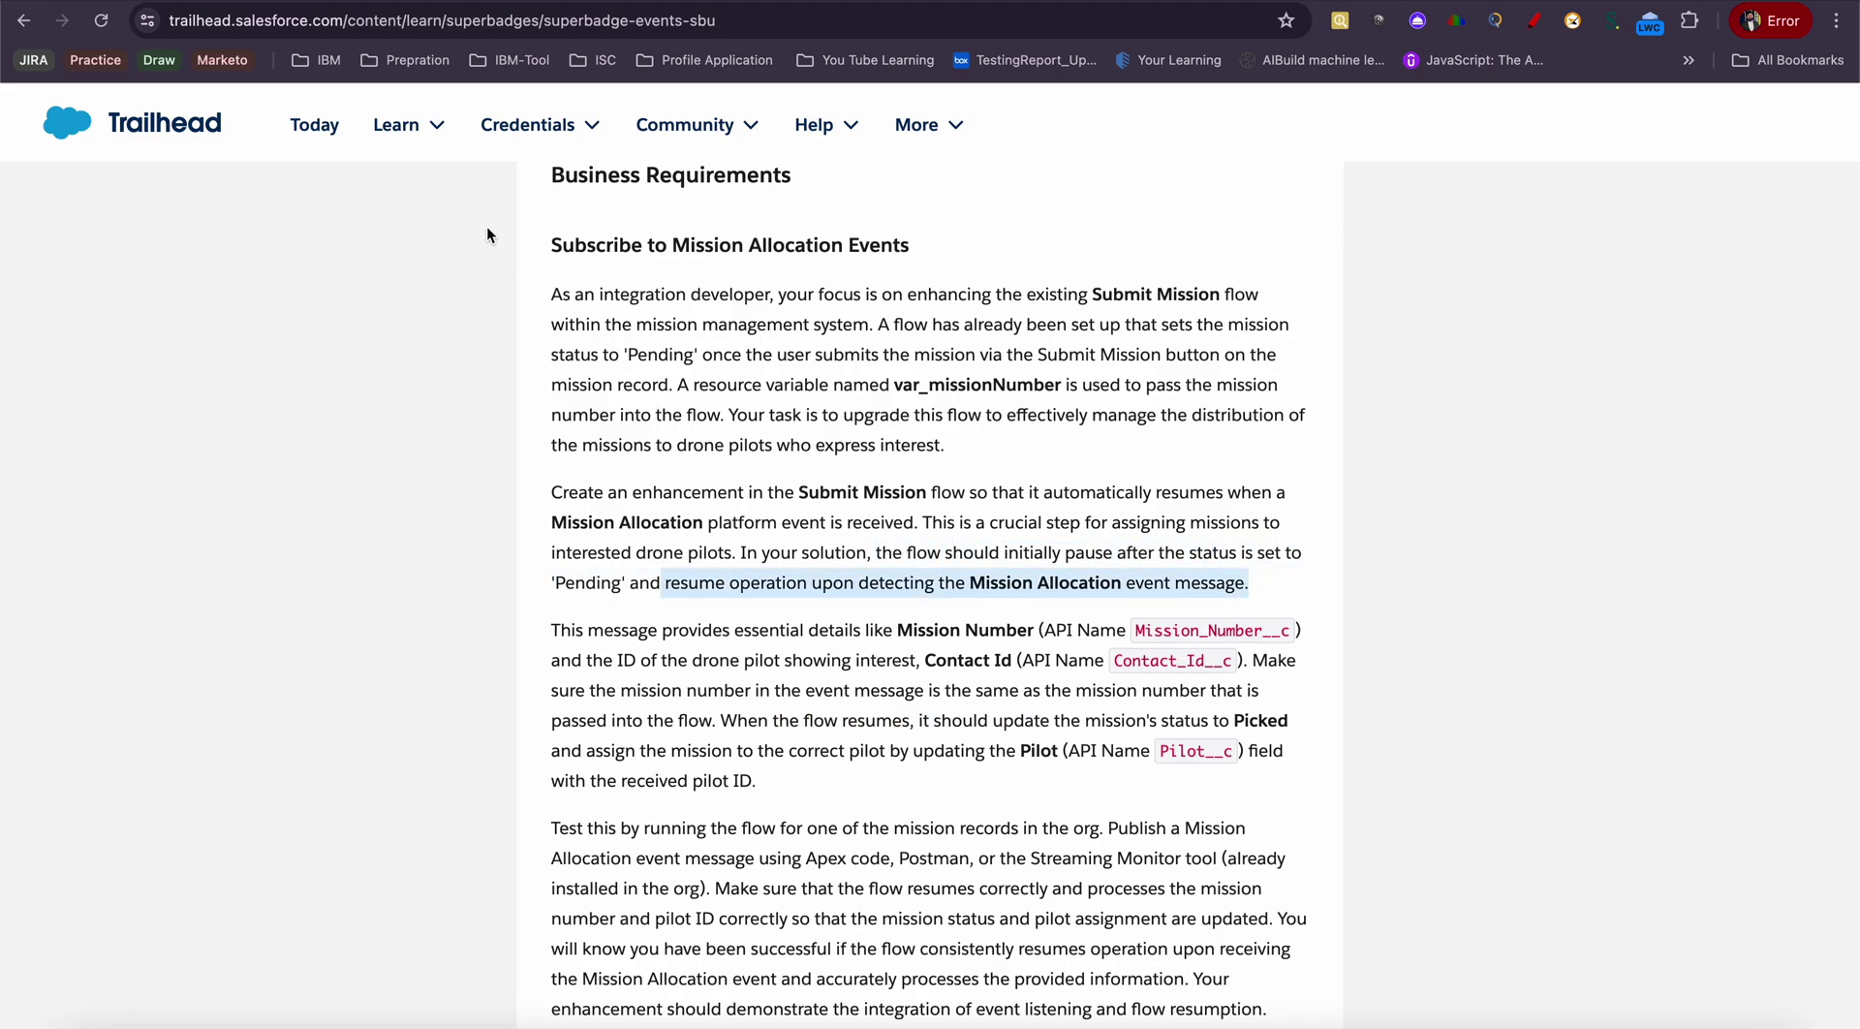
pyautogui.hotkey('ctrl', 'Tab')
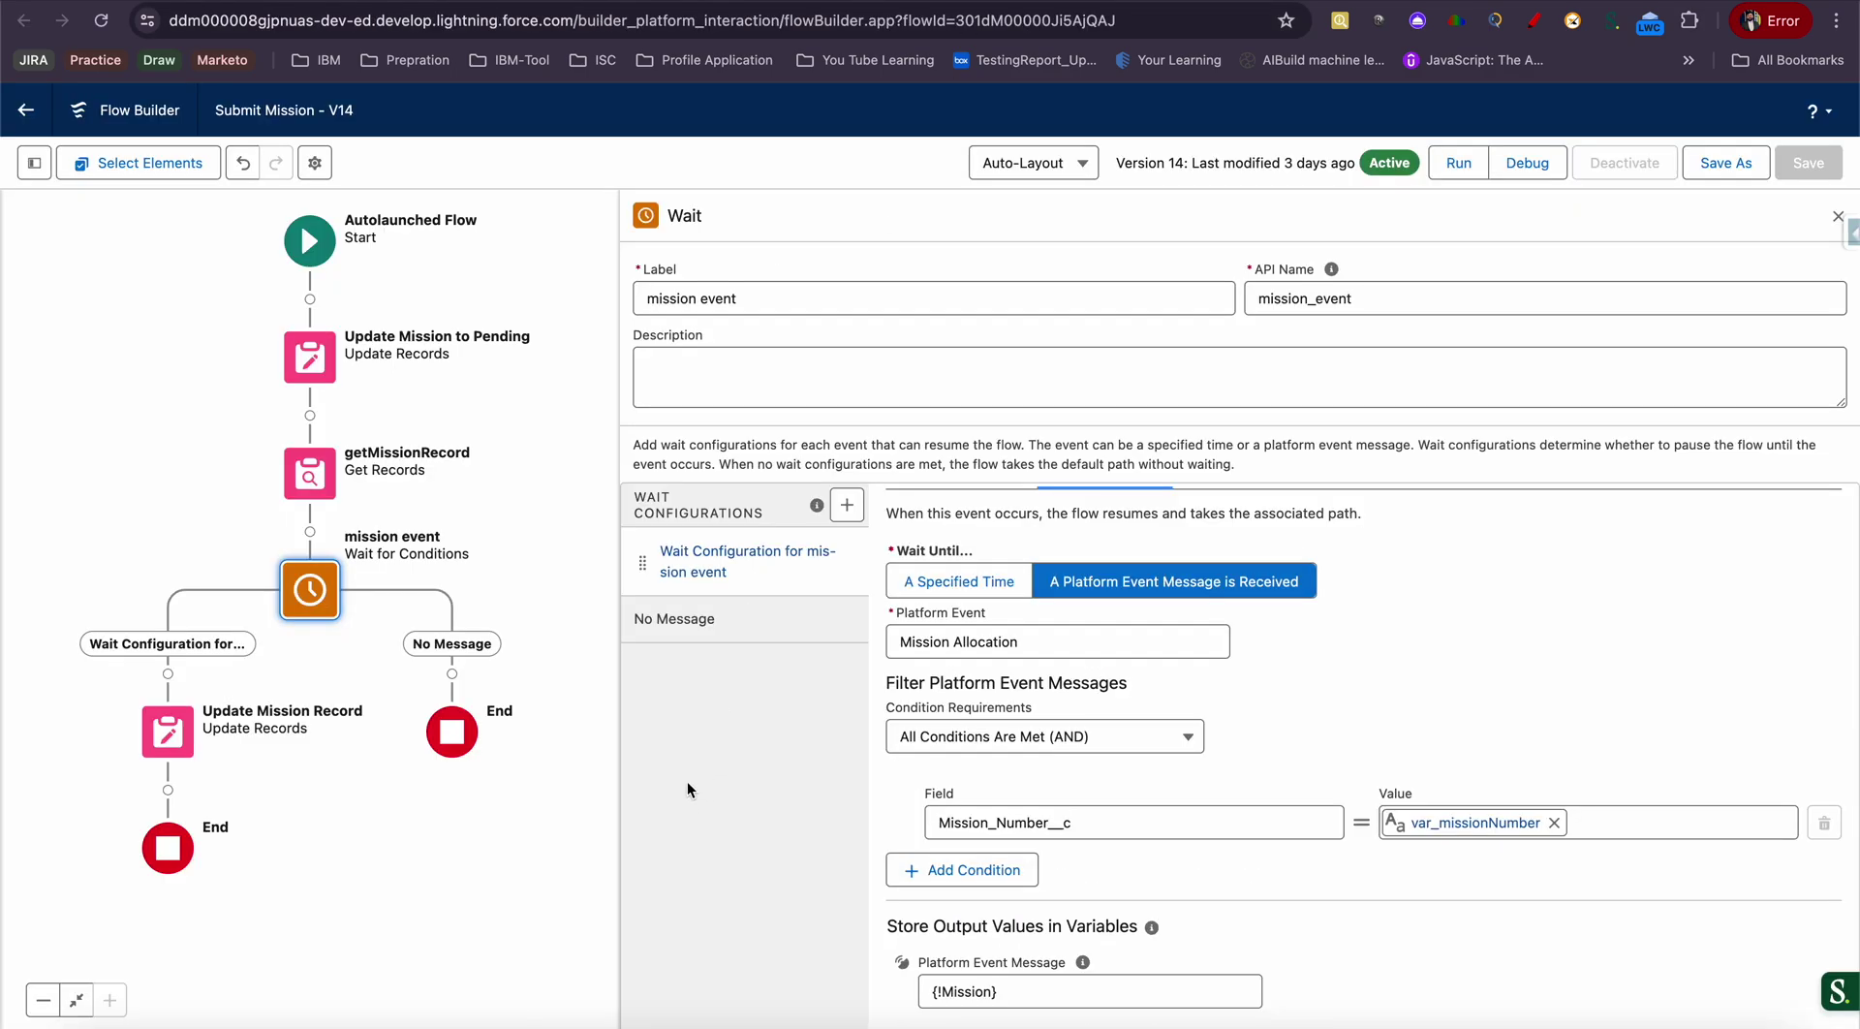
# Confirm Mission Allocation as the resume event and match Mission_Number__c against the Platform Events setup
pyautogui.click(1020, 642)
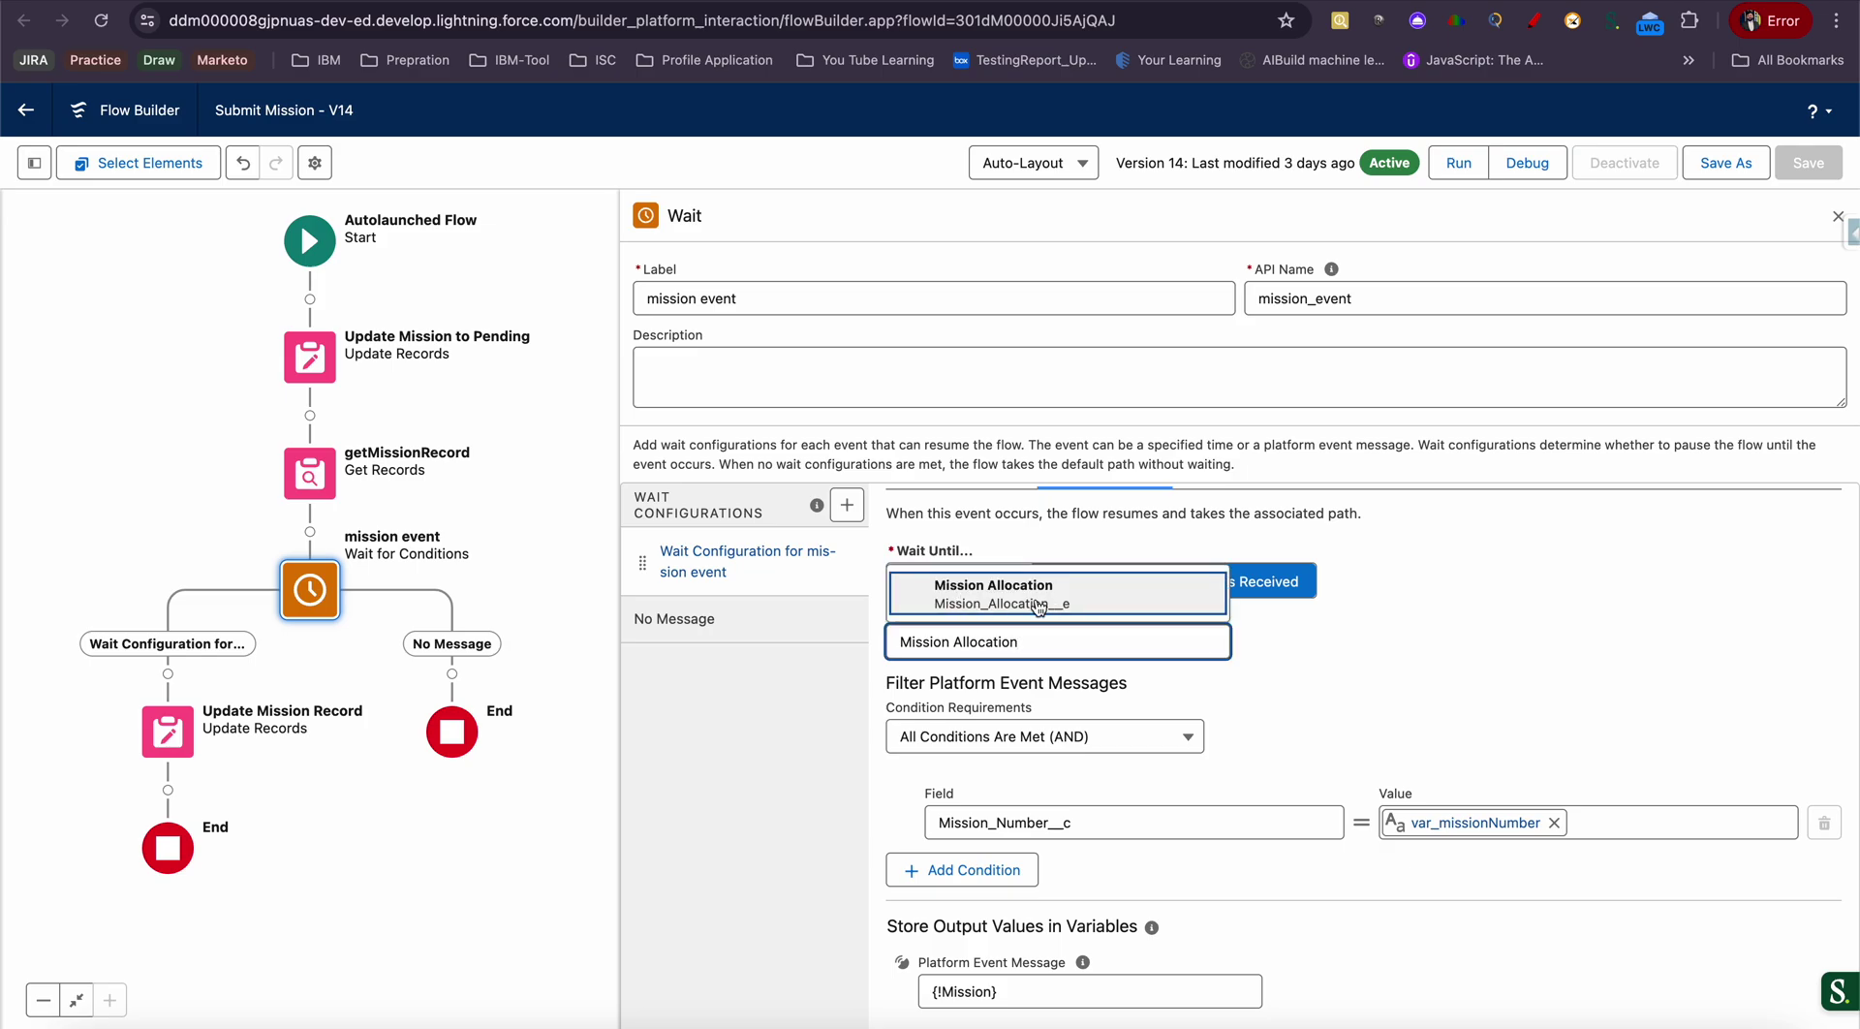
pyautogui.click(1334, 647)
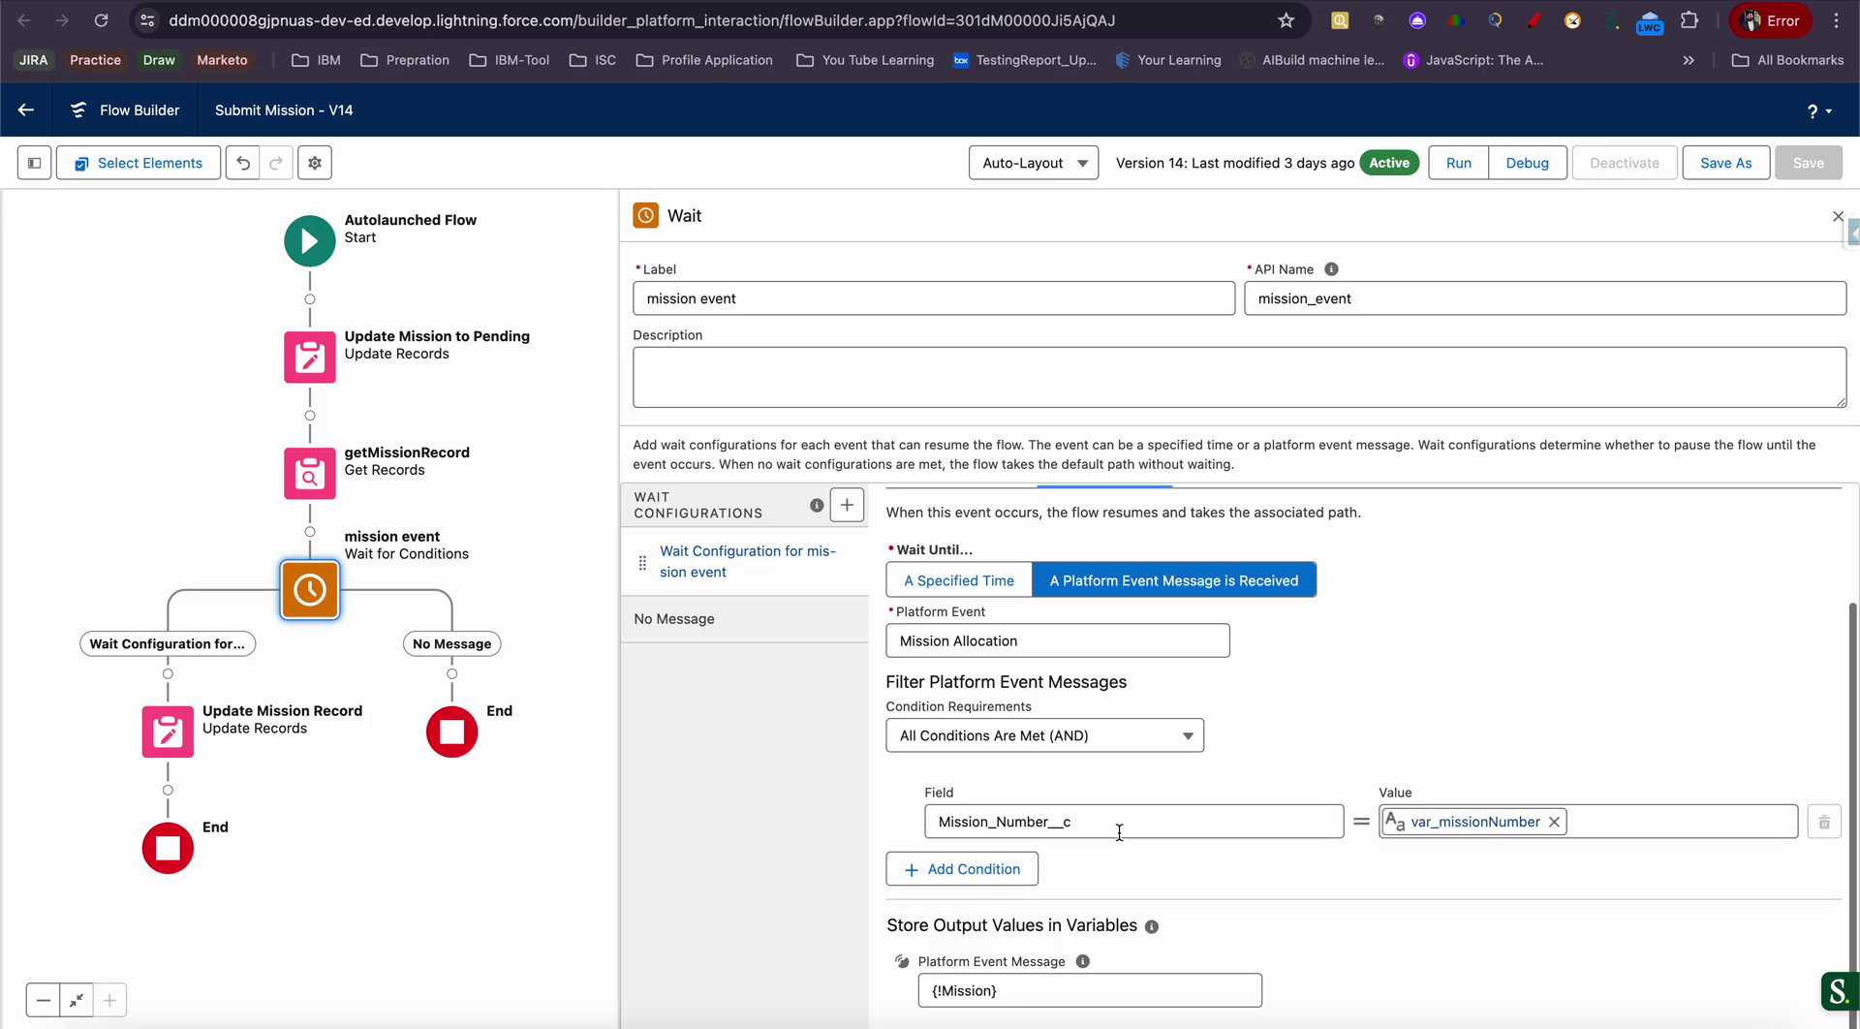
pyautogui.click(1001, 816)
pyautogui.hotkey('ctrl', 'Tab')
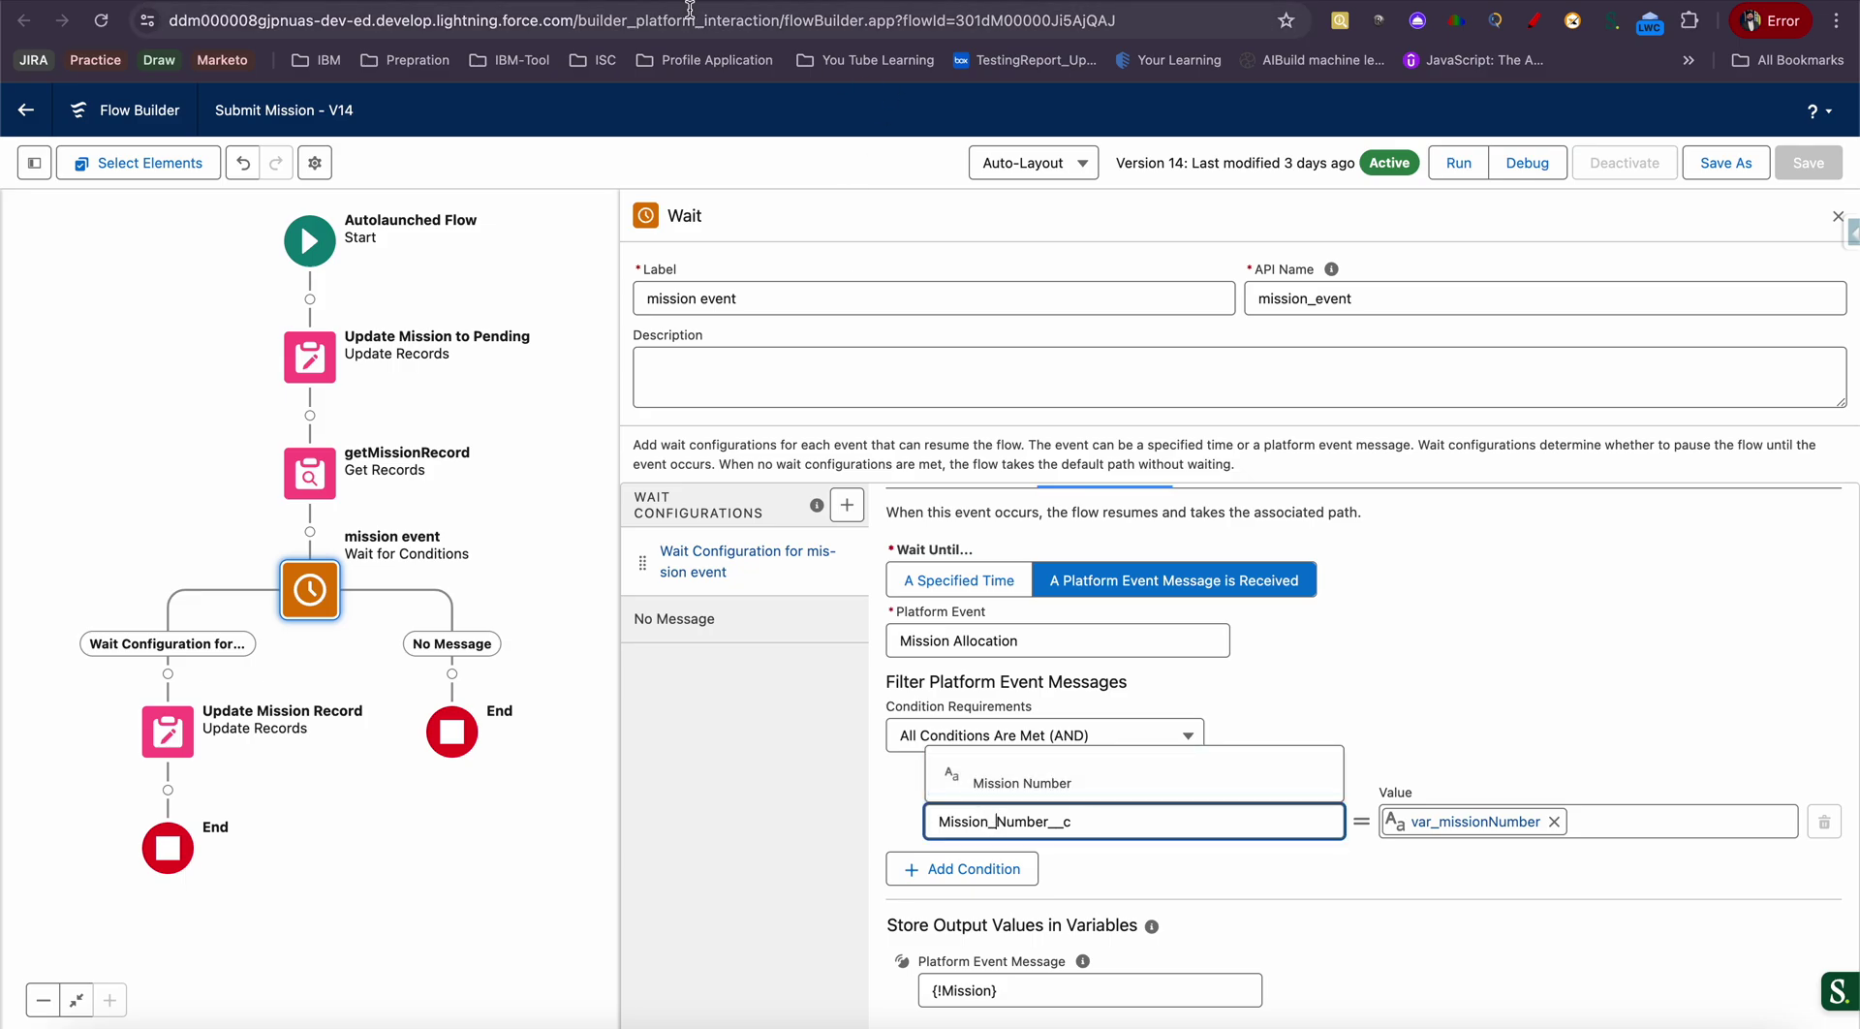
pyautogui.doubleClick(652, 813)
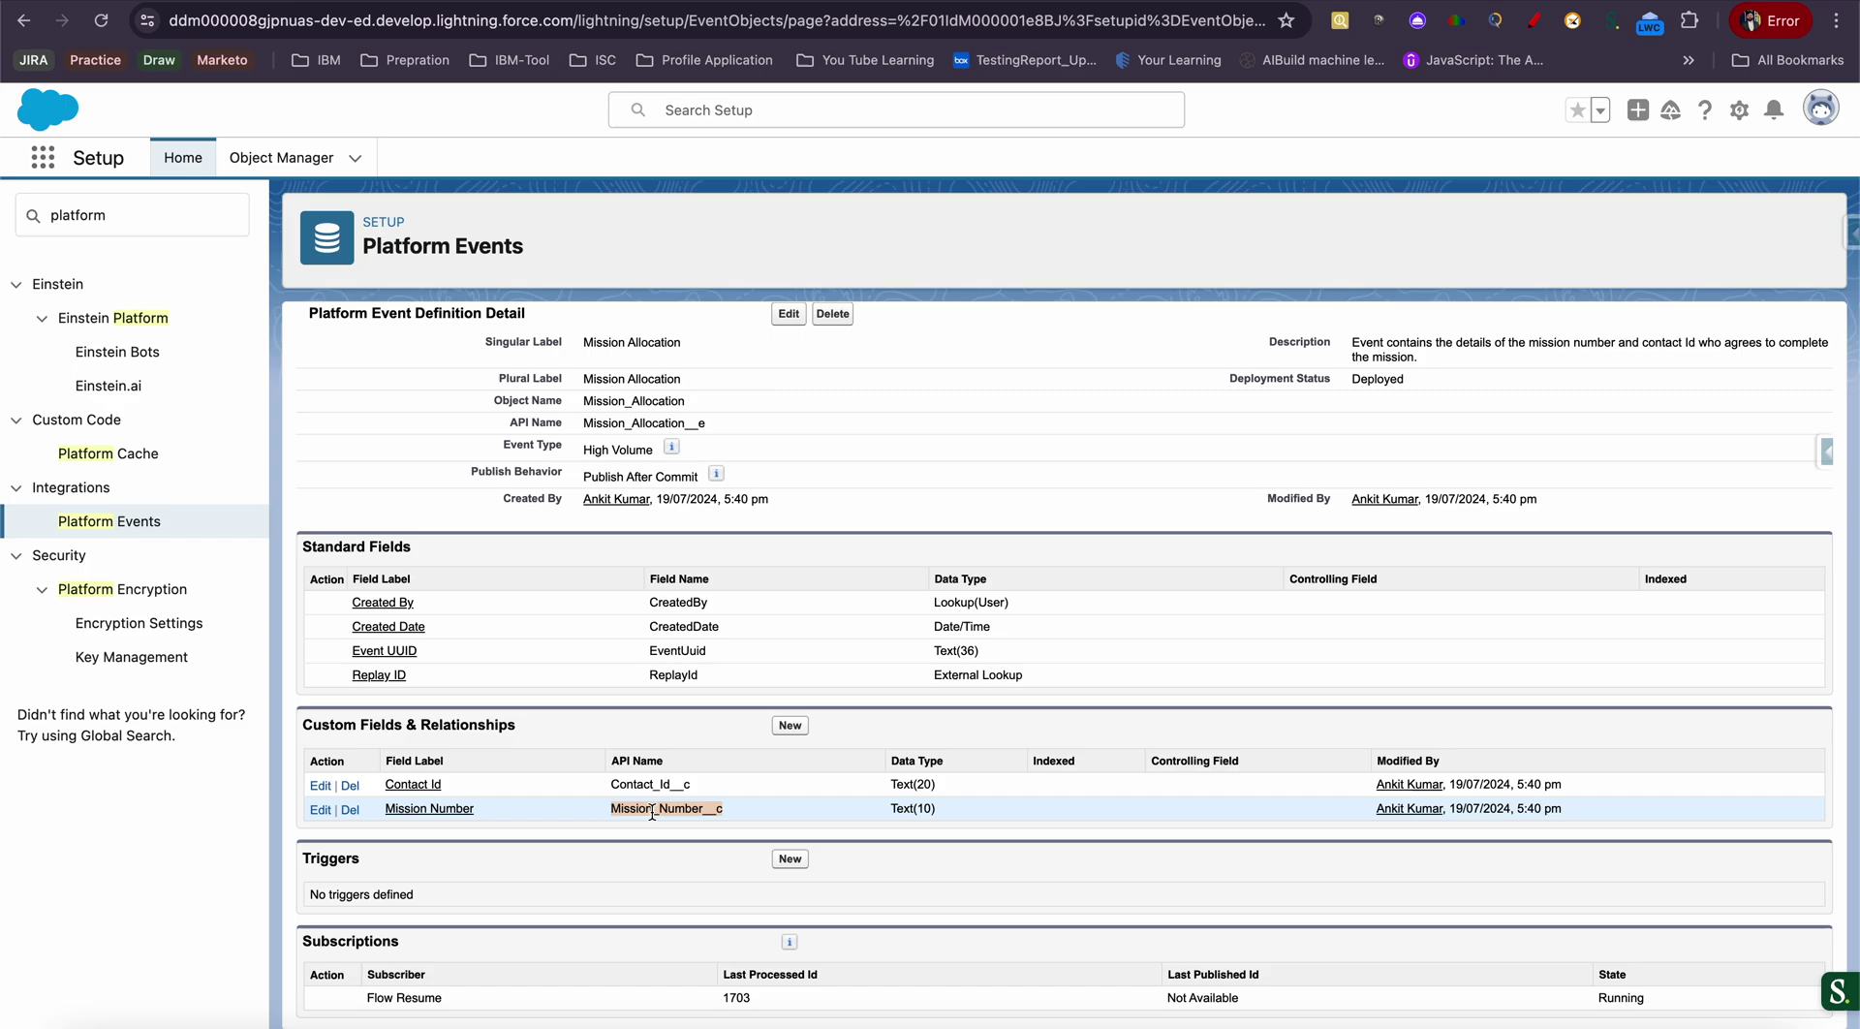
pyautogui.hotkey('ctrl', 'shift', 'Tab')
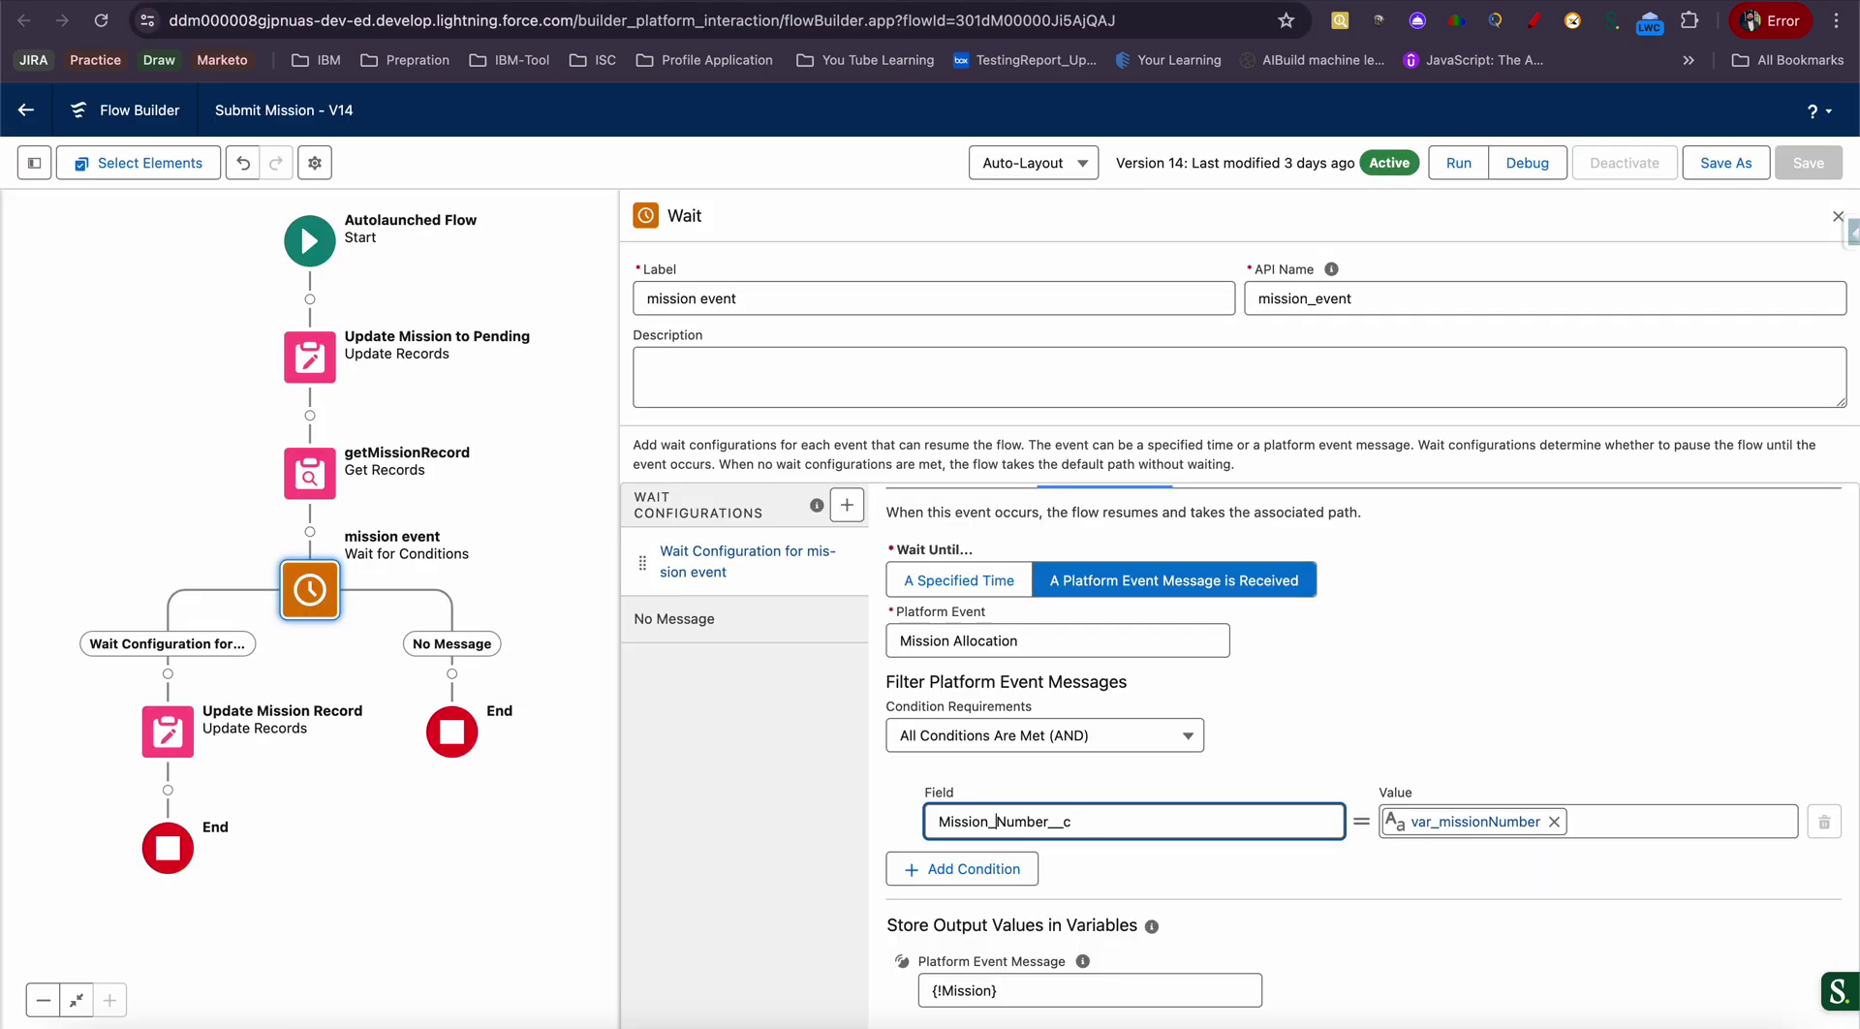
# Browse the event message output resources and clear the {!Mission} value
pyautogui.click(1015, 987)
pyautogui.click(829, 916)
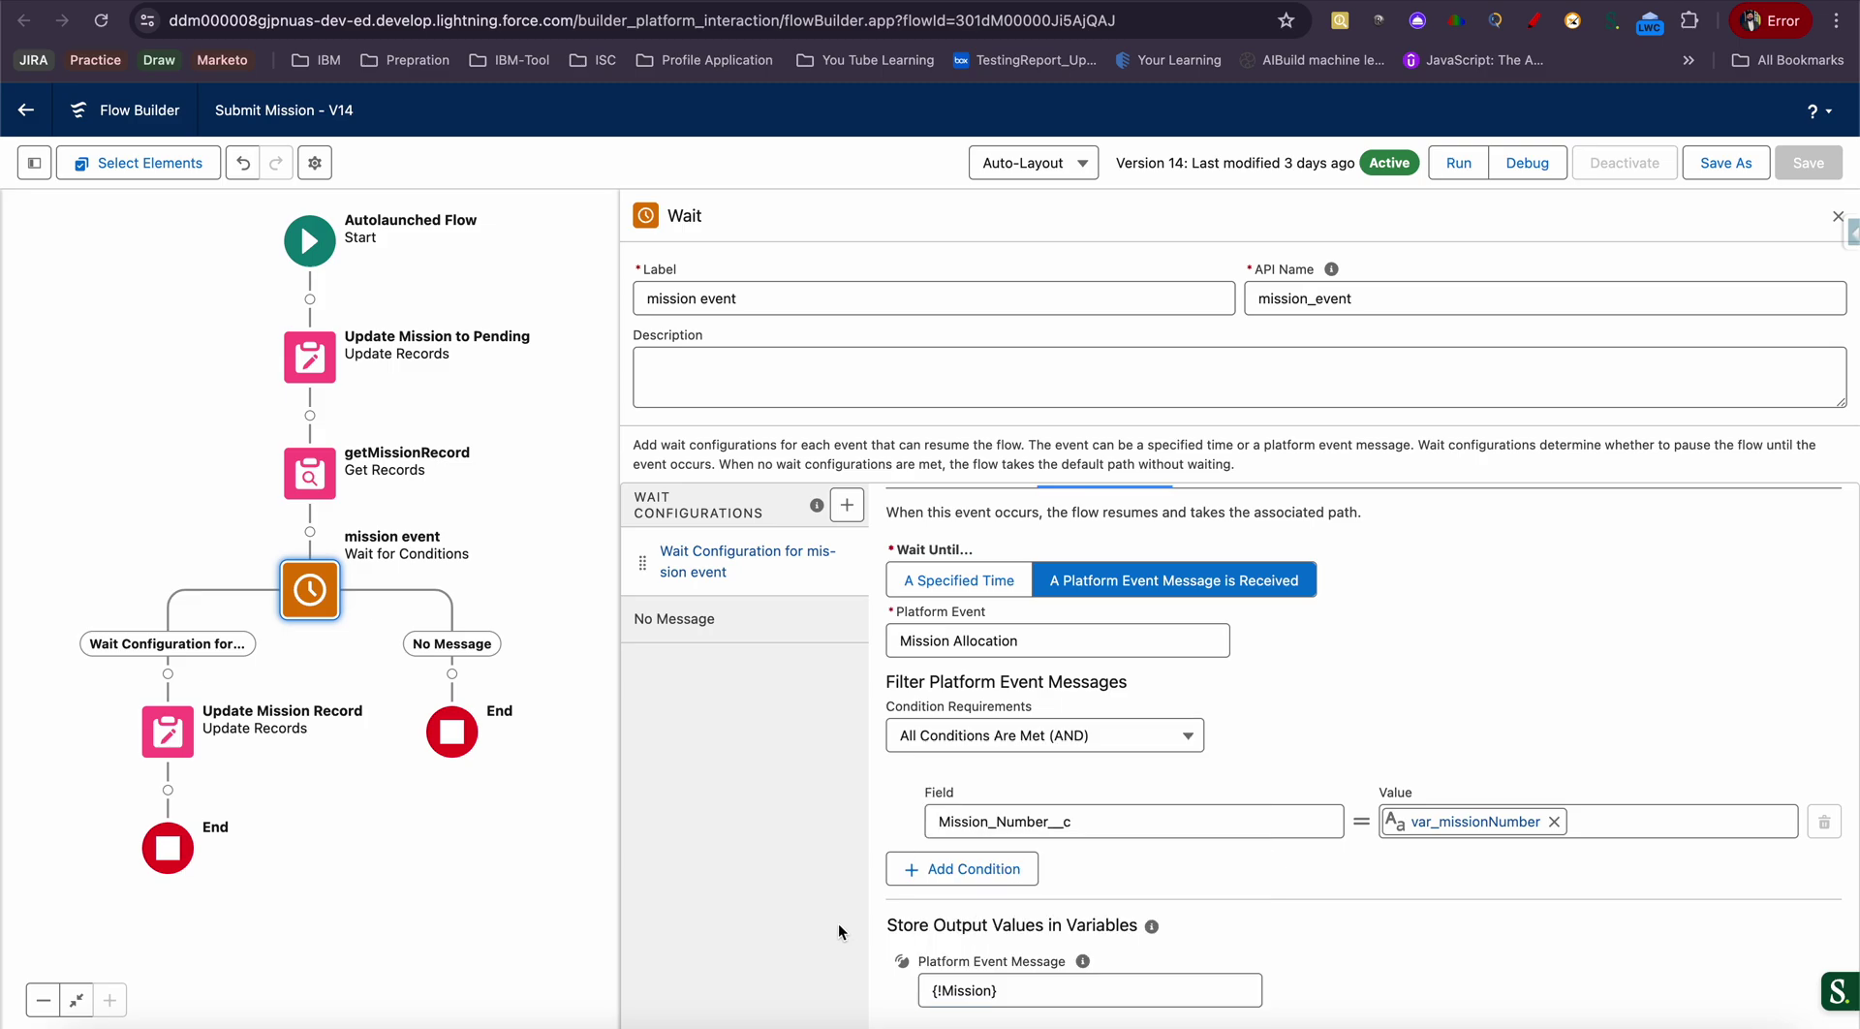
pyautogui.click(1055, 997)
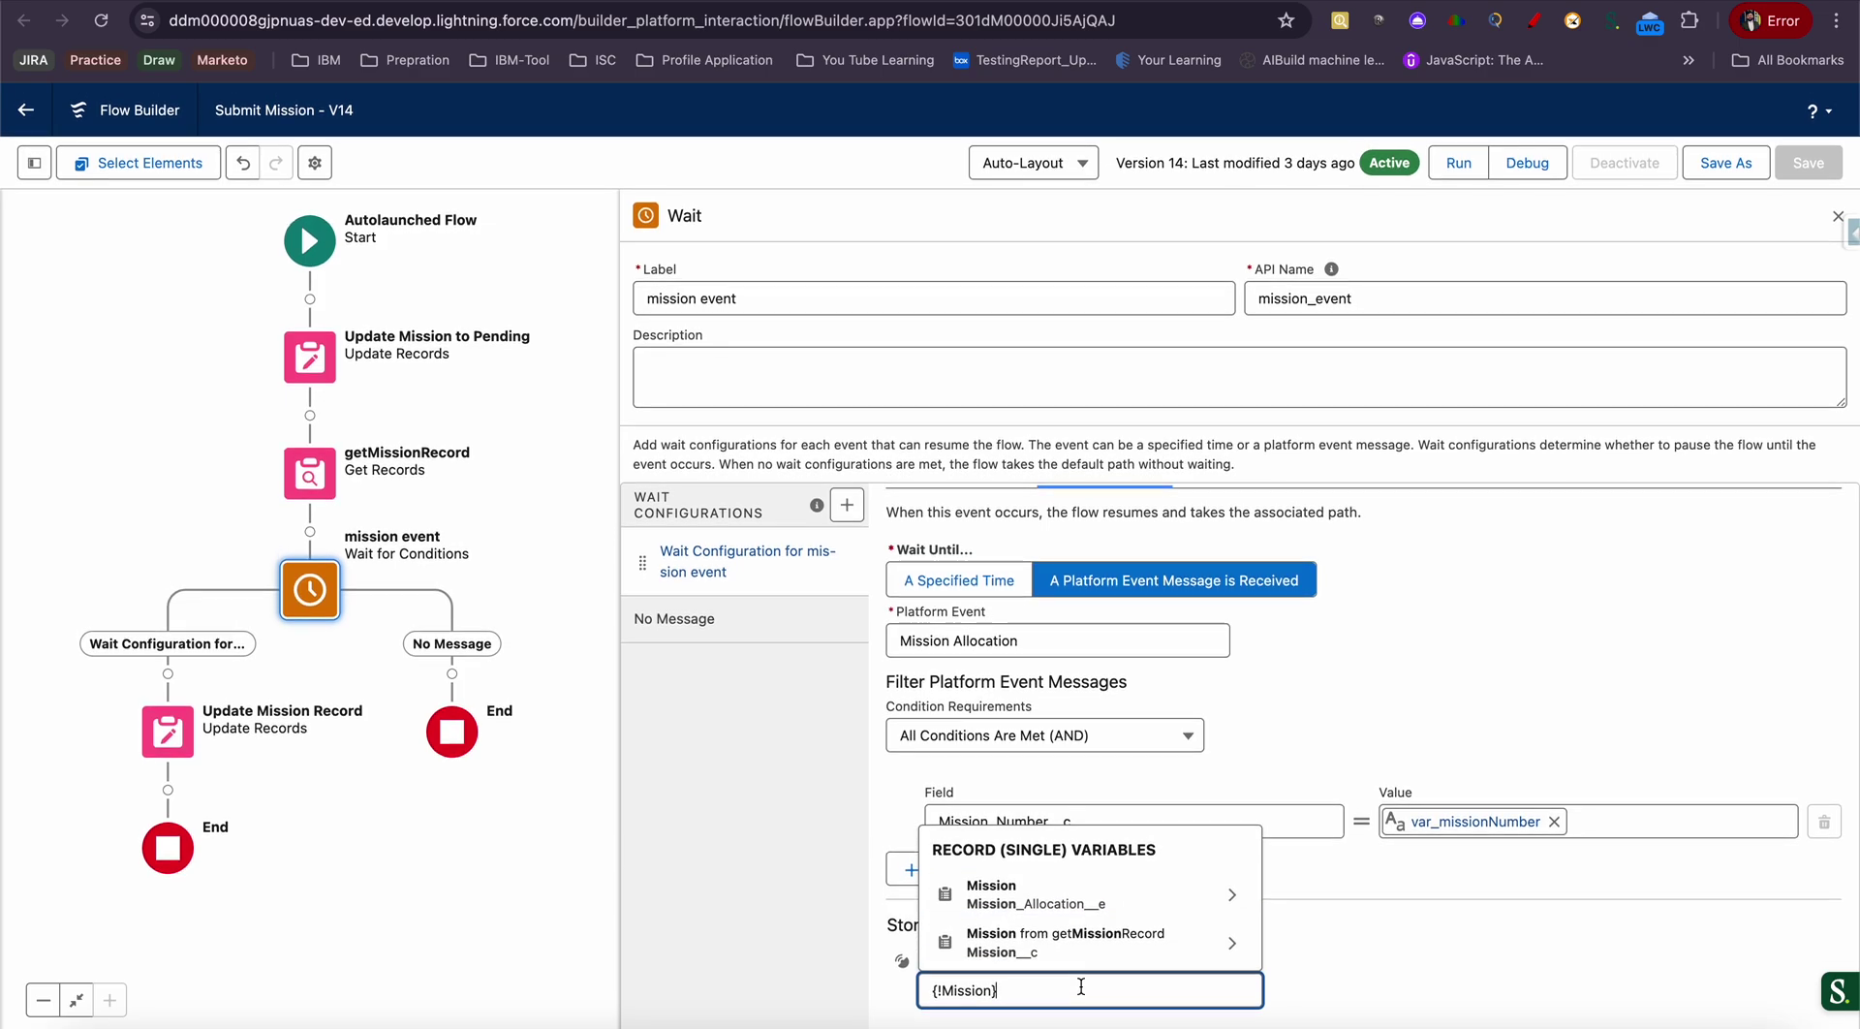
pyautogui.click(1389, 961)
pyautogui.click(1189, 993)
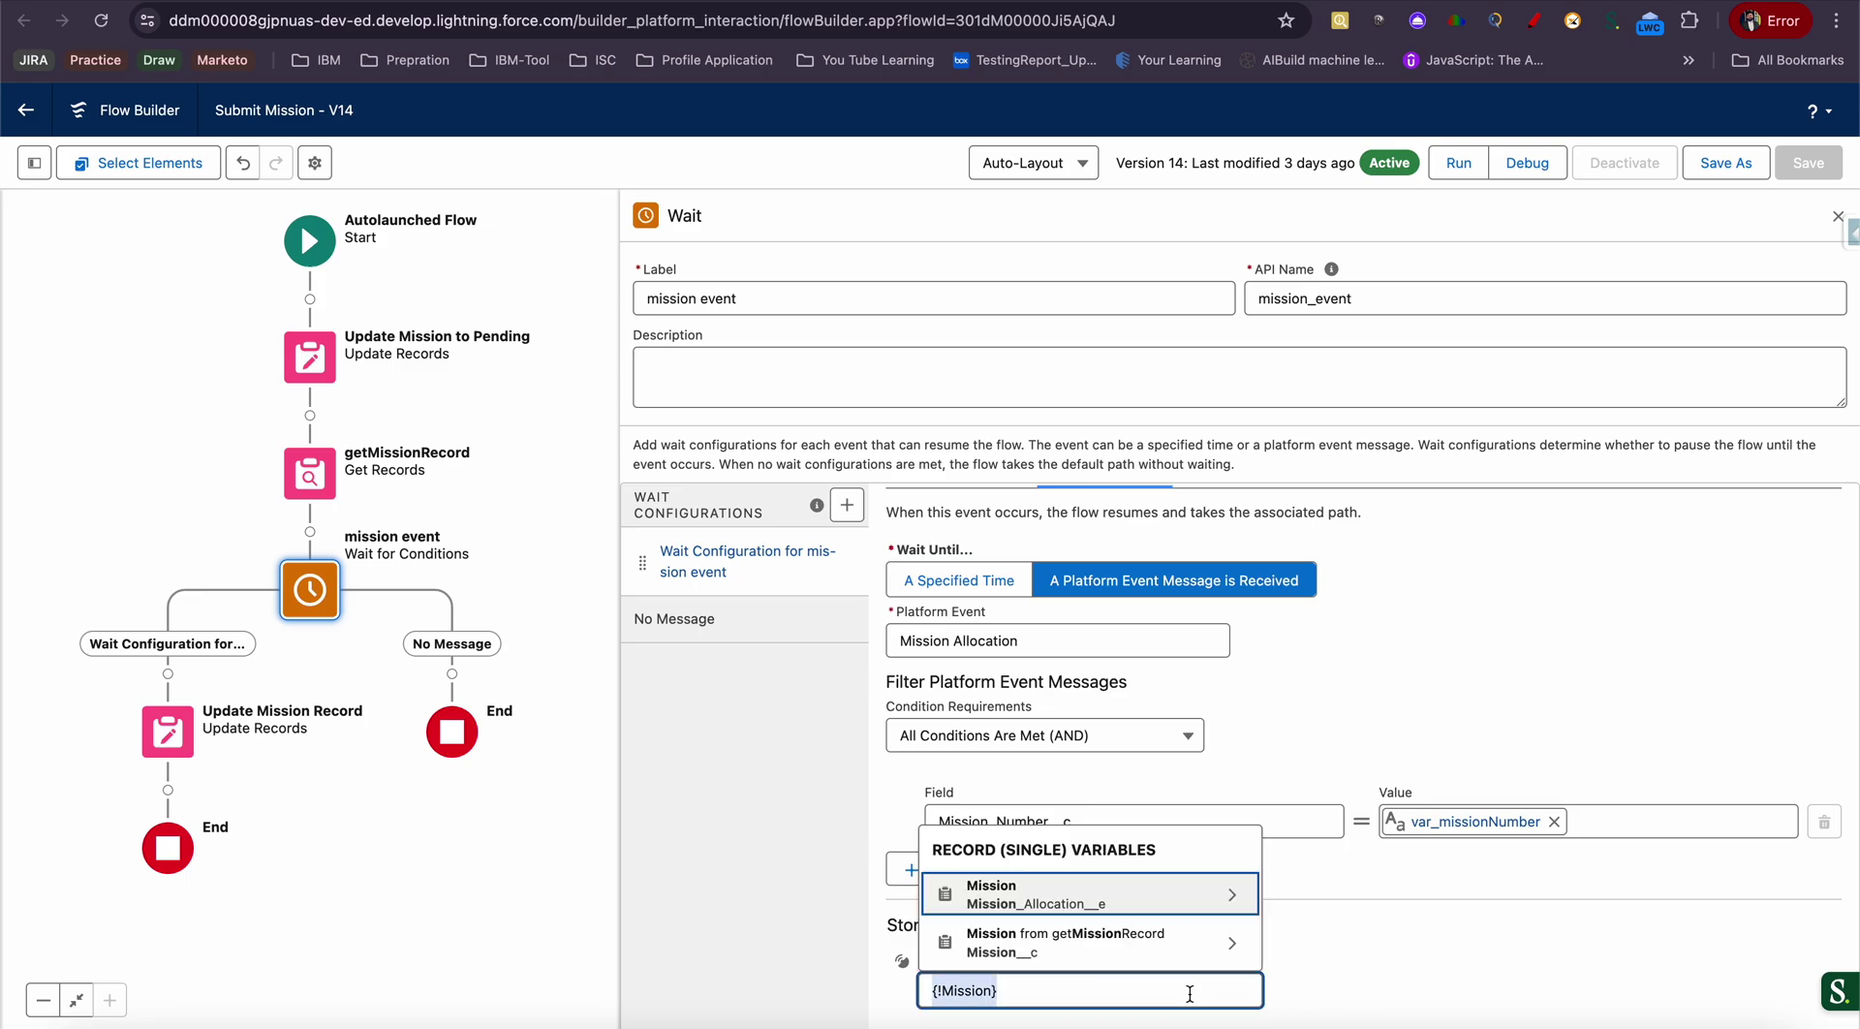
pyautogui.press('BackSpace')
# Start a new Variable resource of Data Type Record with object Mission Allocation
pyautogui.click(1007, 742)
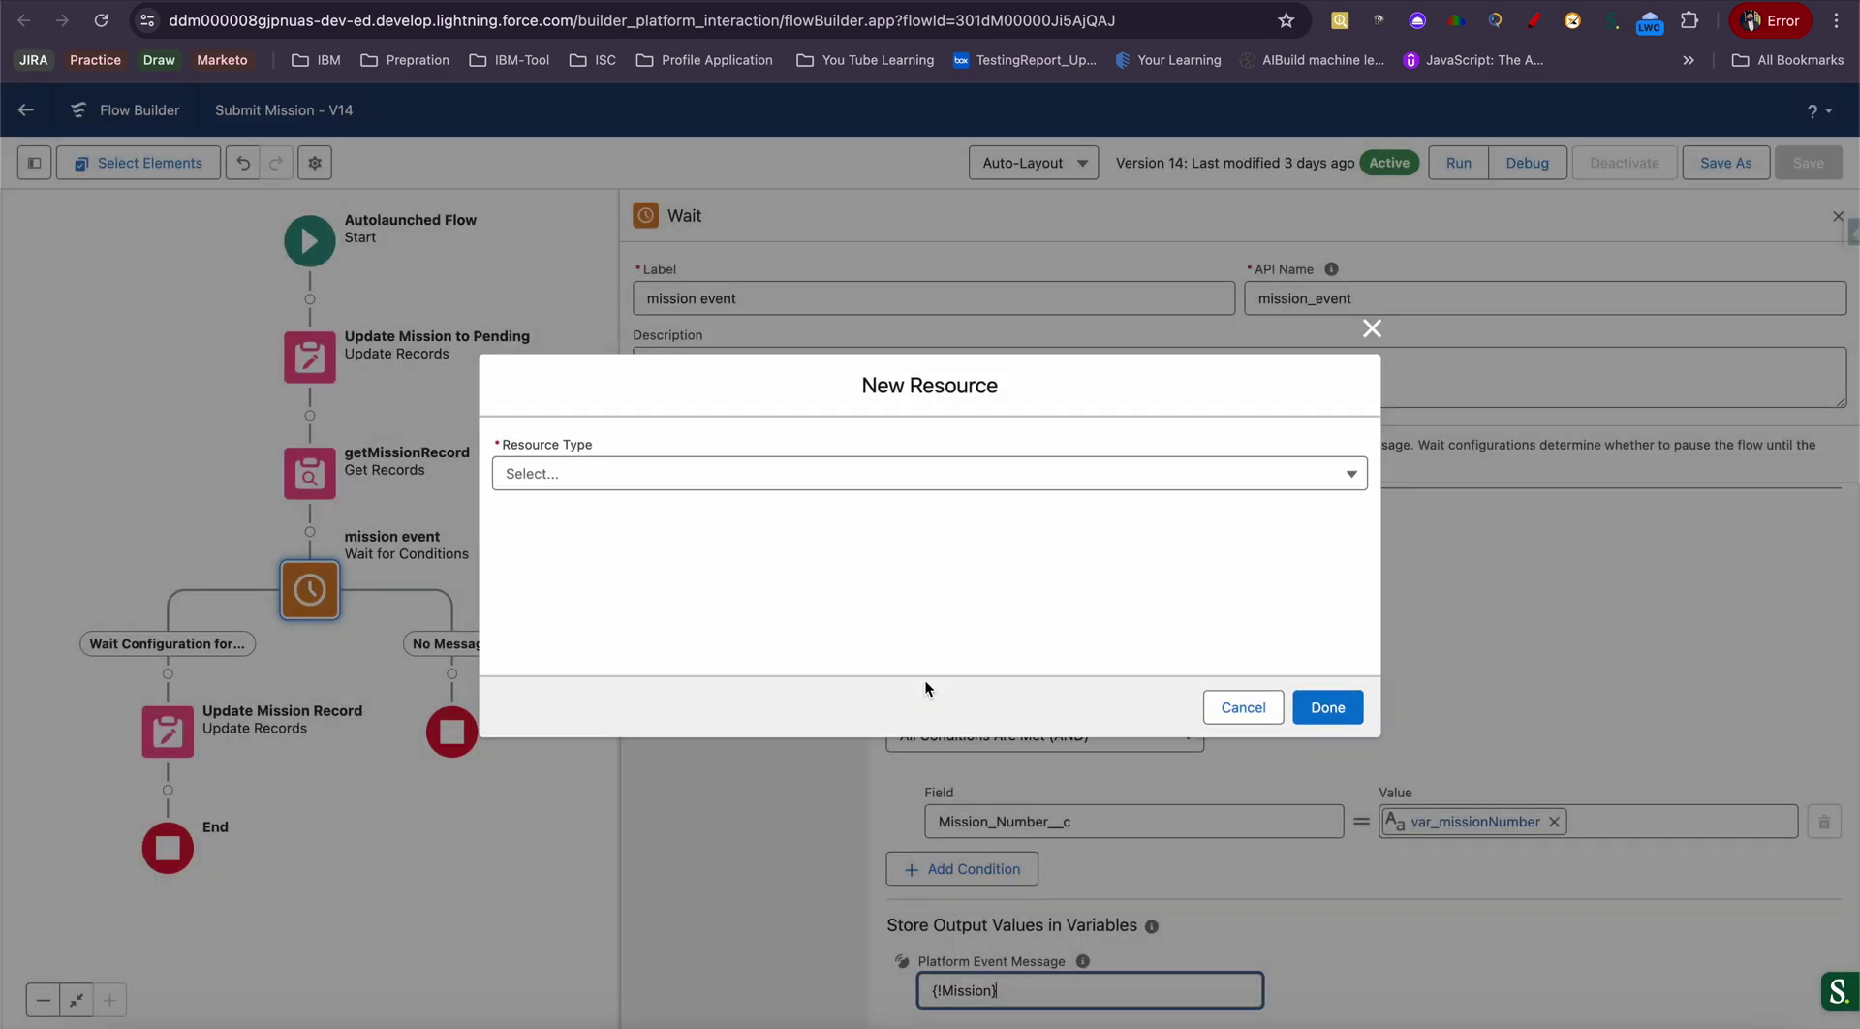
pyautogui.click(685, 480)
pyautogui.click(677, 524)
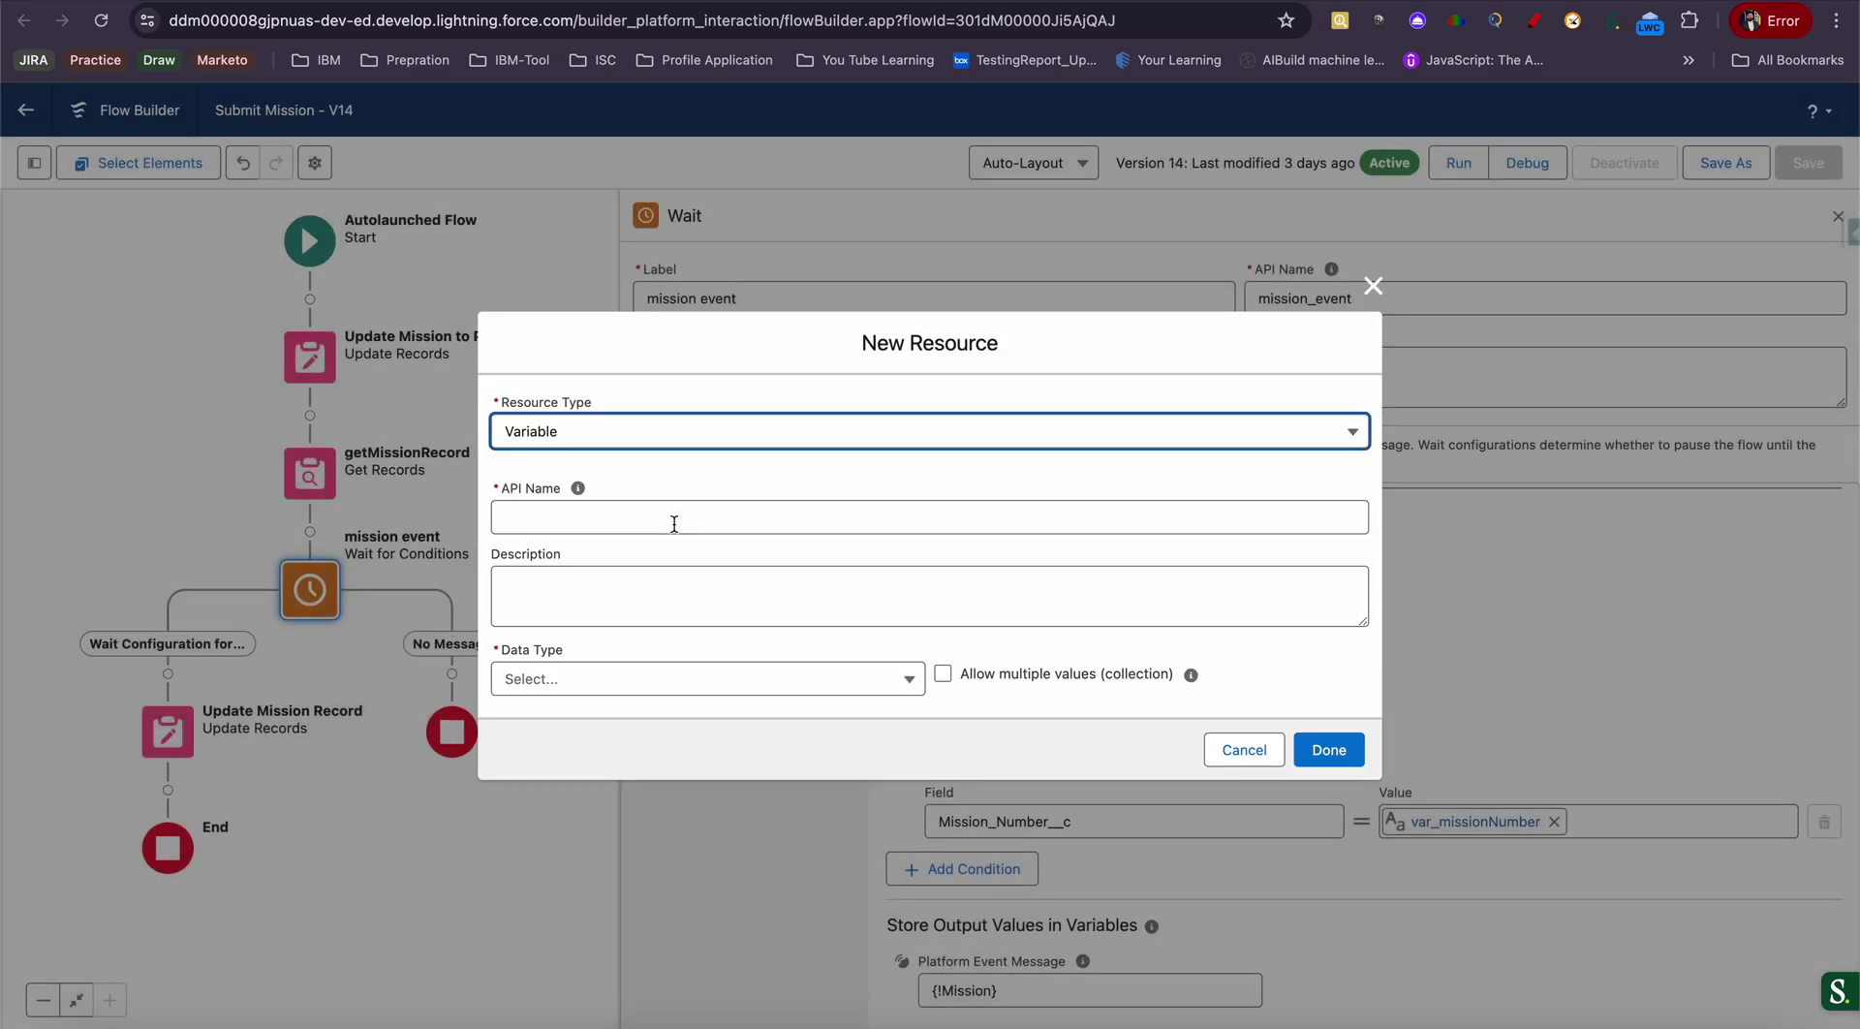
pyautogui.click(640, 697)
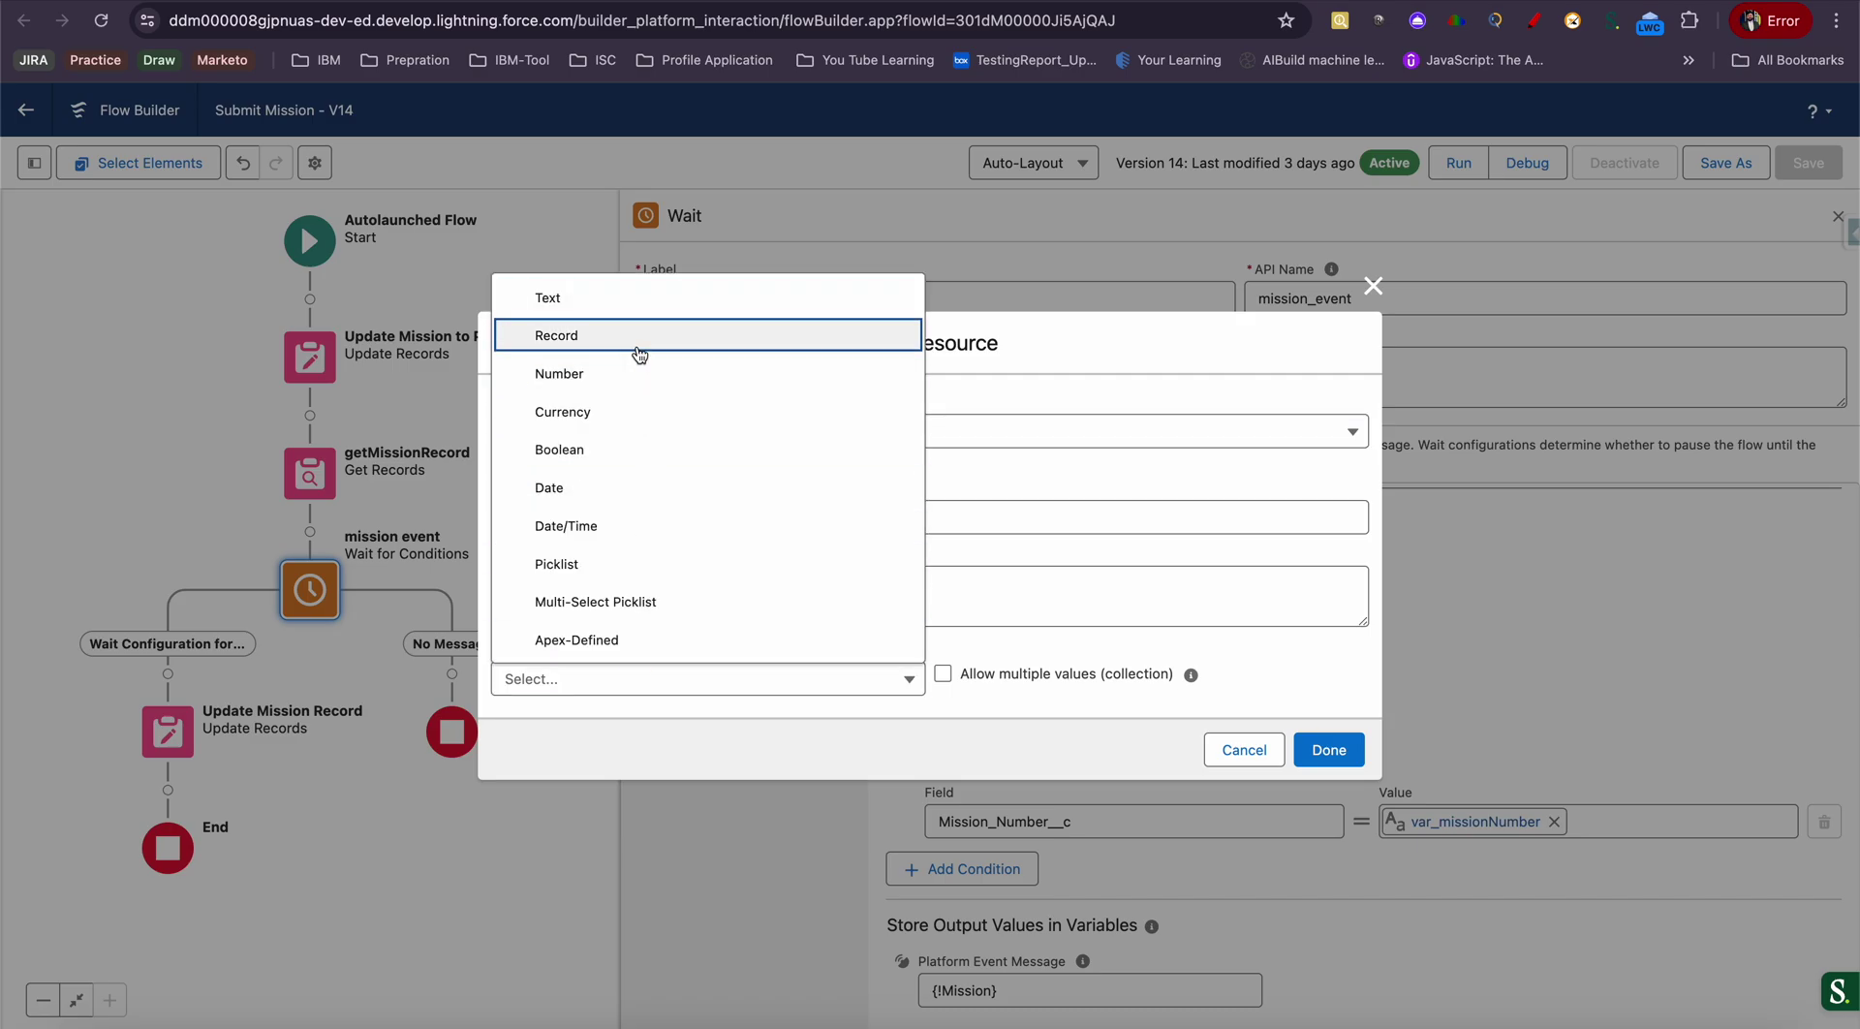
pyautogui.click(639, 354)
pyautogui.click(616, 673)
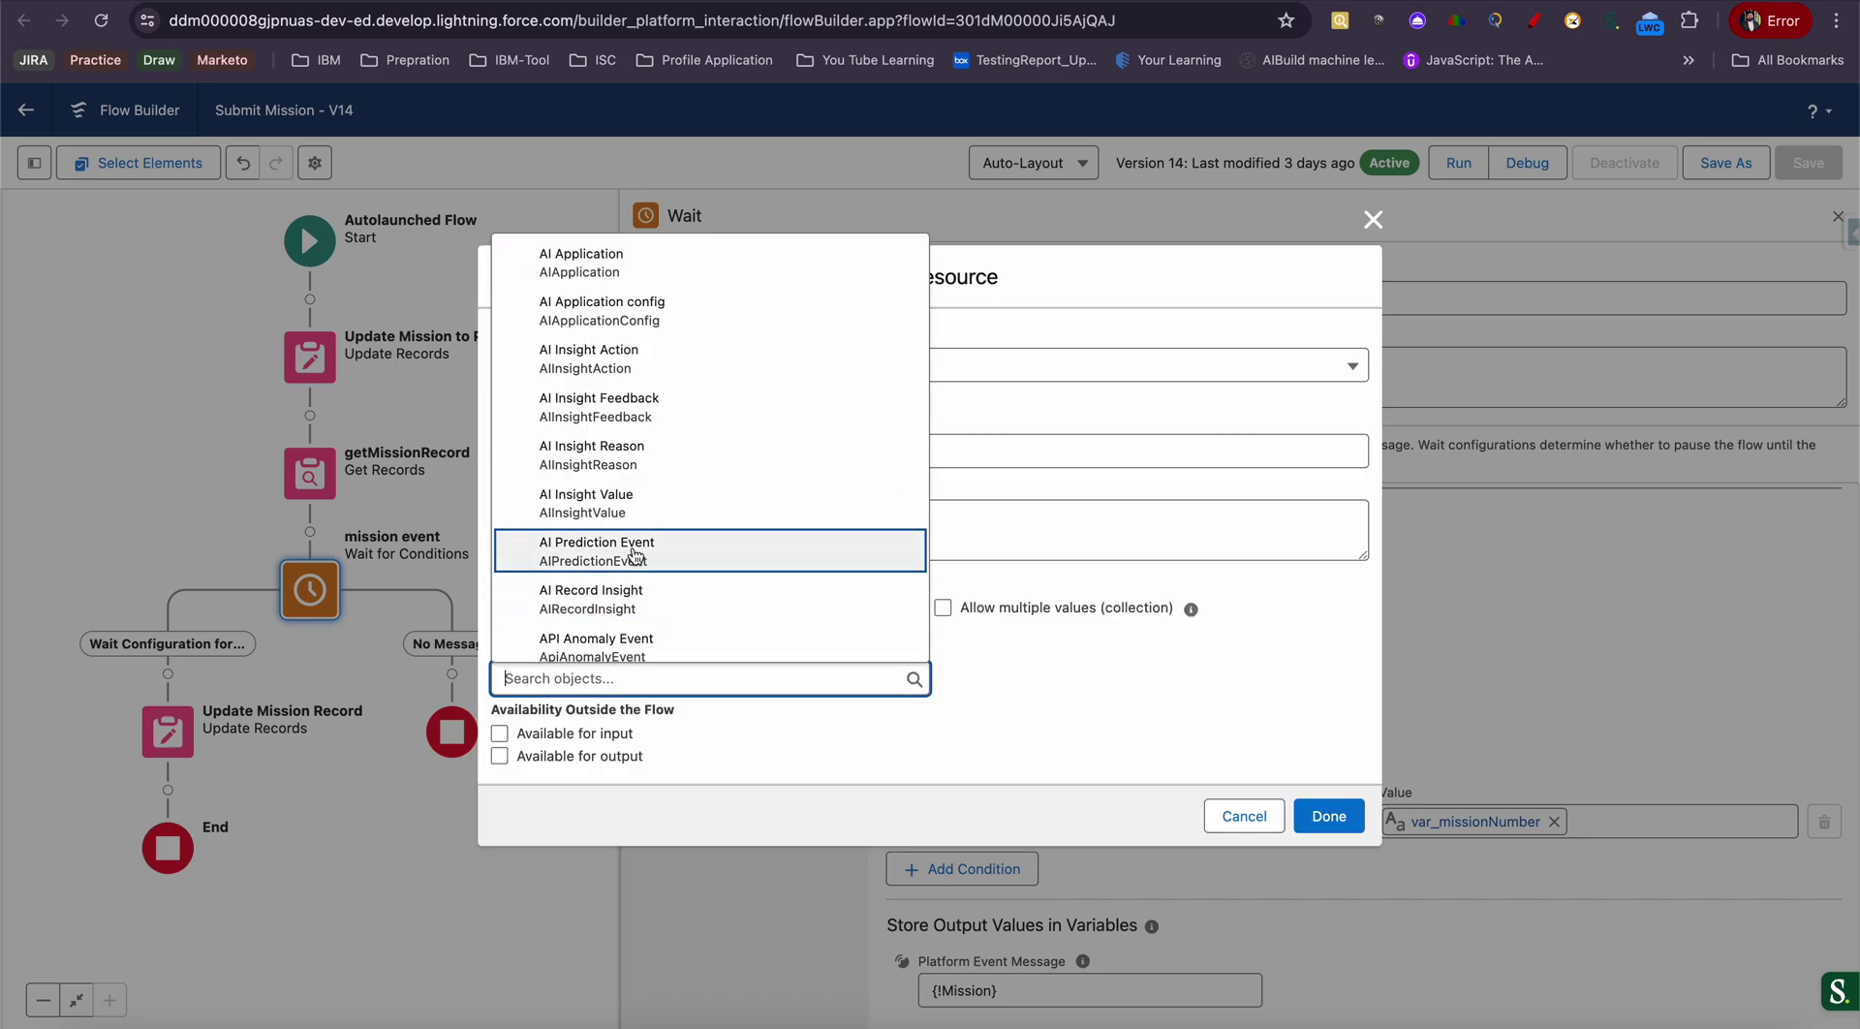
pyautogui.write('mission')
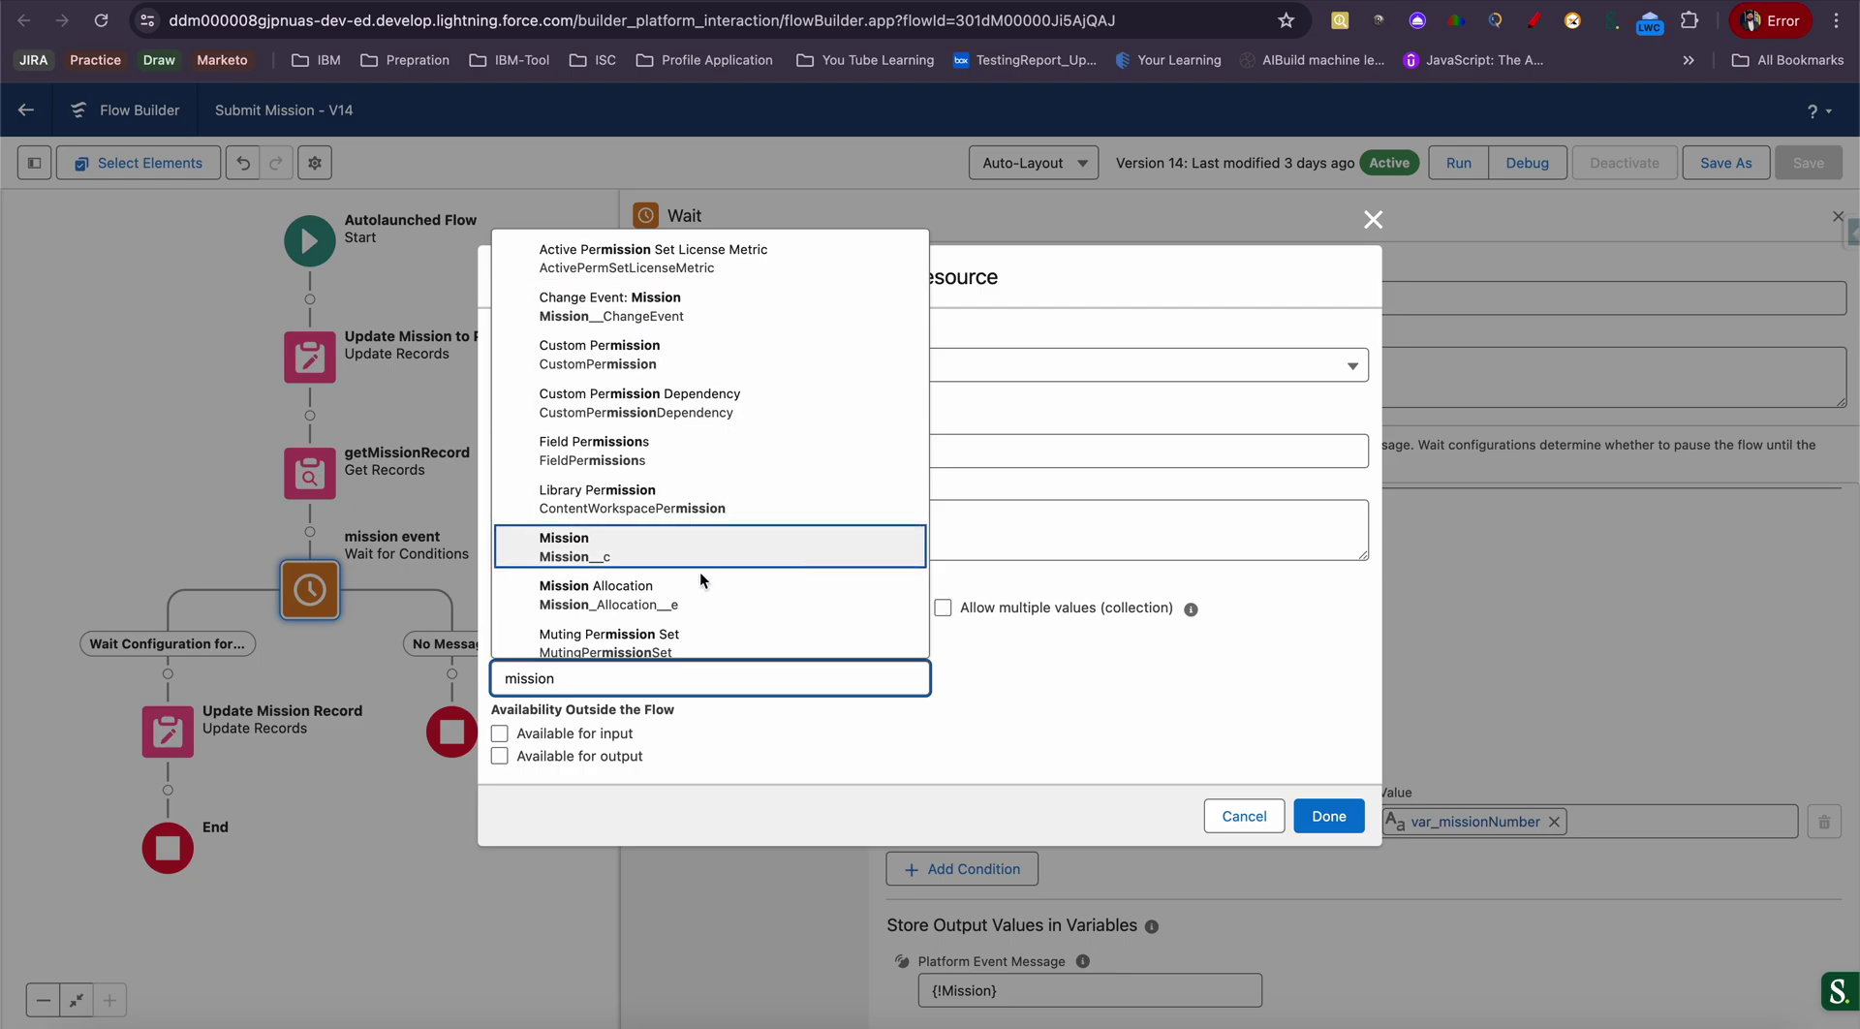
pyautogui.click(699, 593)
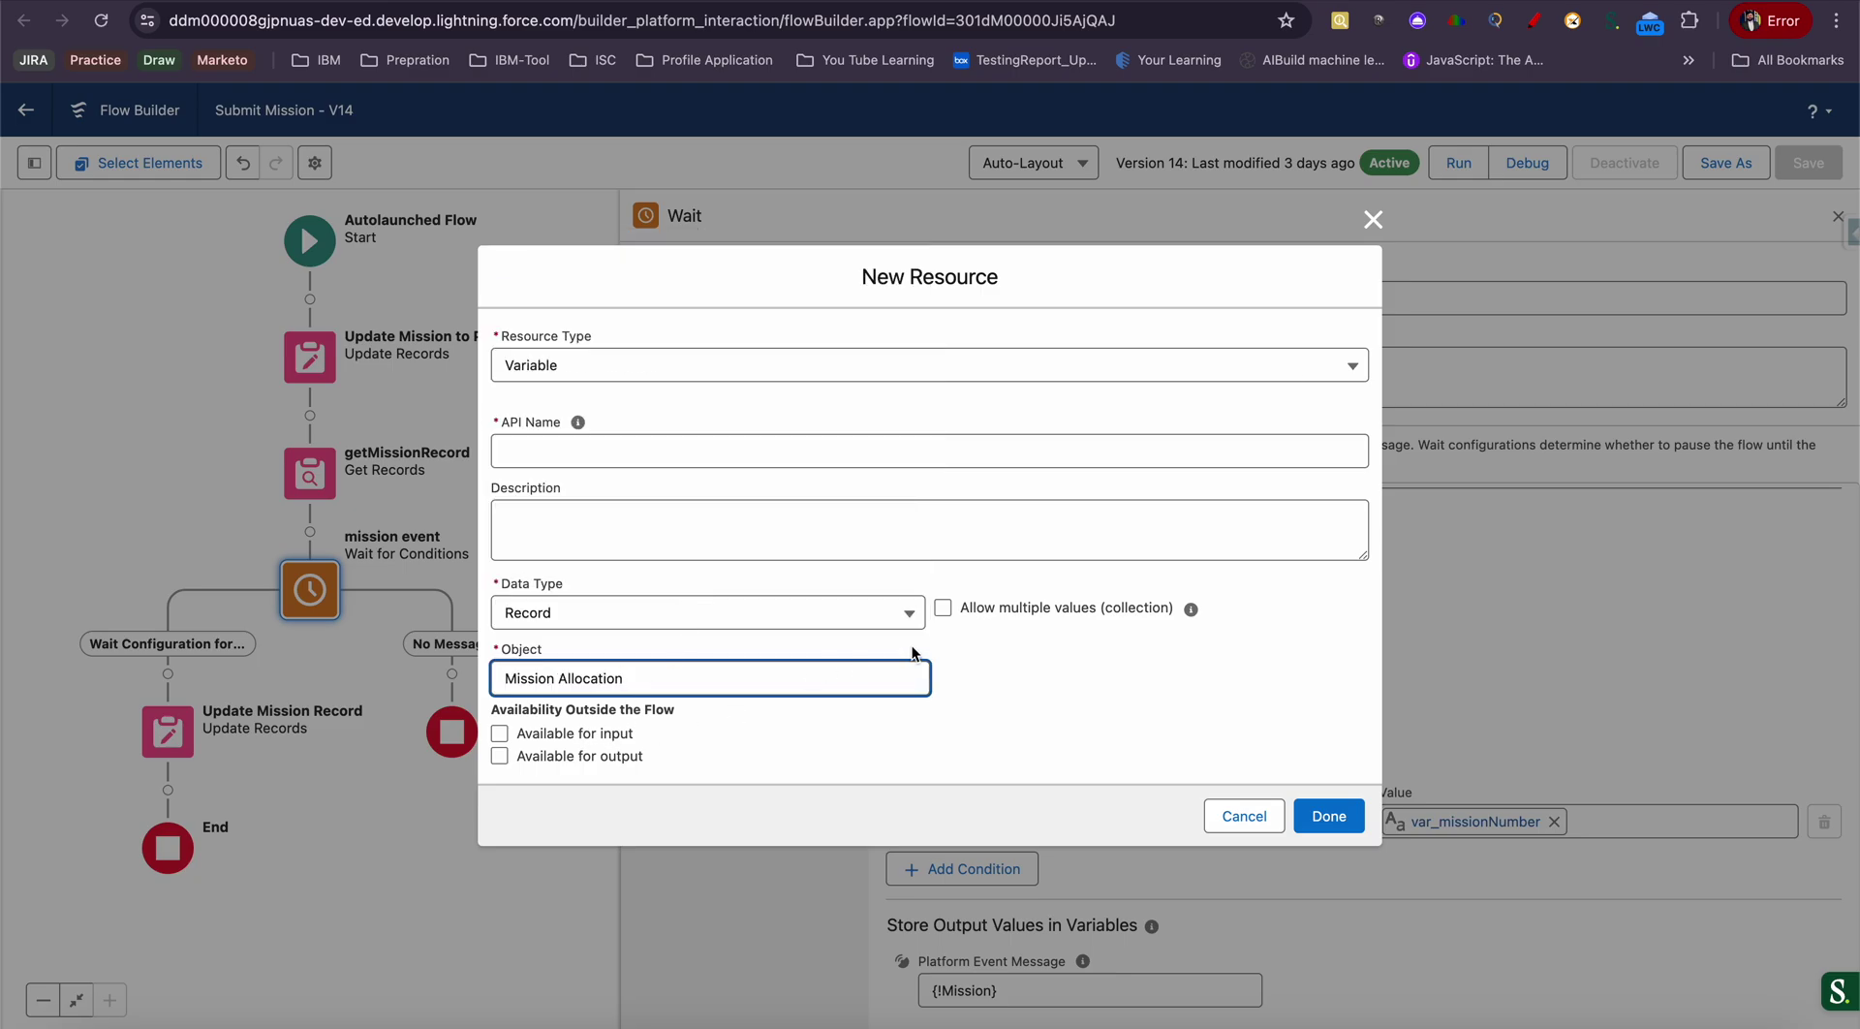
# Cancel the new variable and keep {!Mission} as the Platform Event Message output
pyautogui.click(1239, 814)
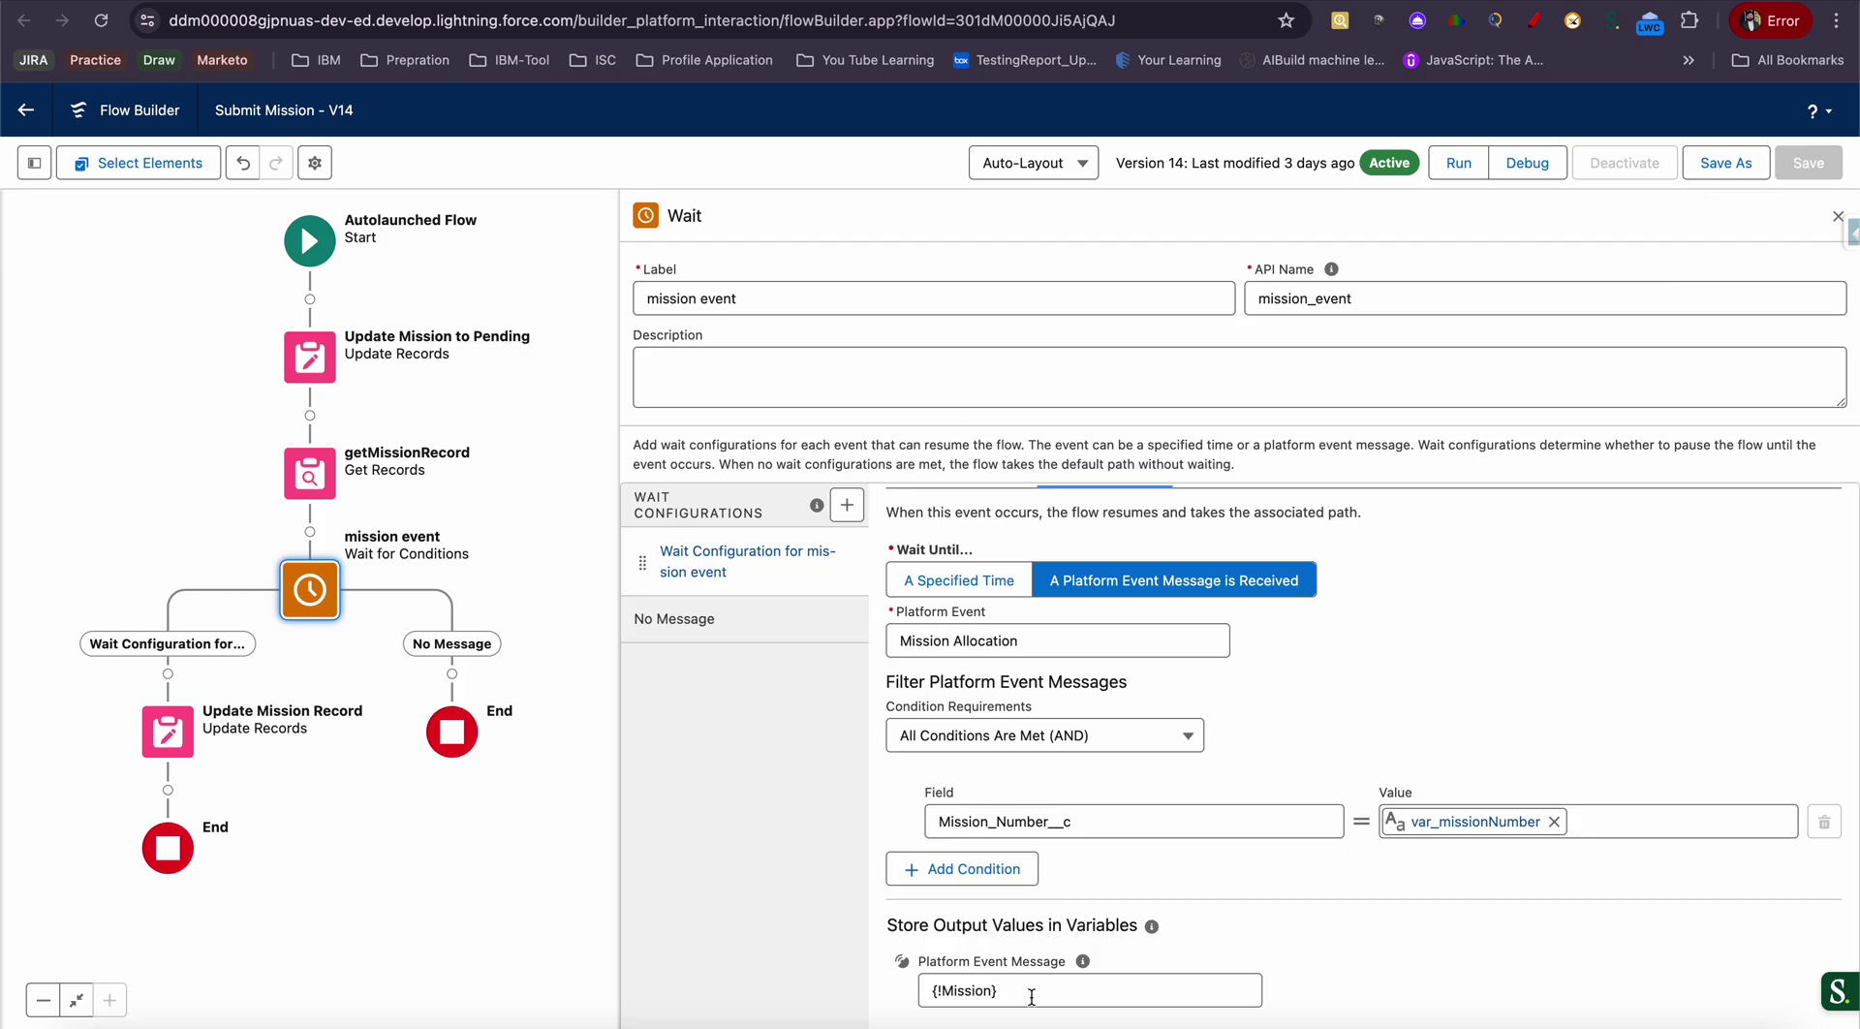
pyautogui.moveTo(1029, 996); pyautogui.dragTo(920, 995)
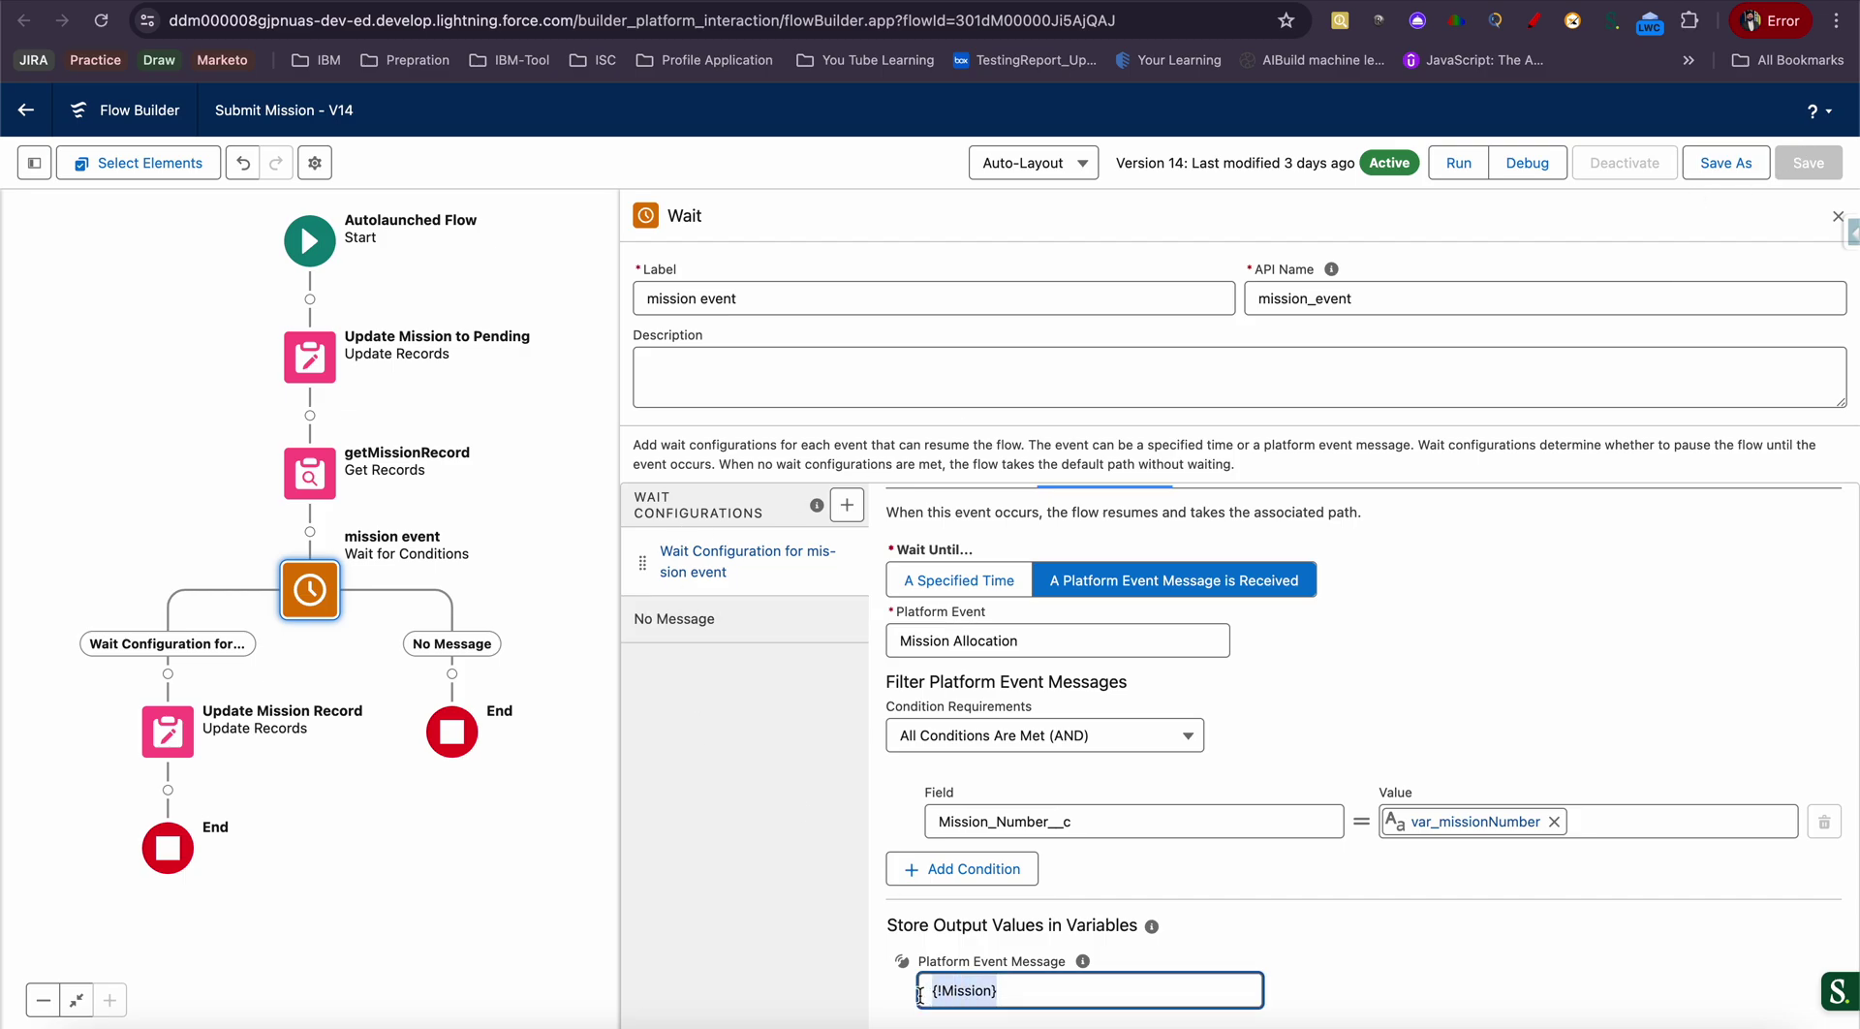
pyautogui.click(821, 944)
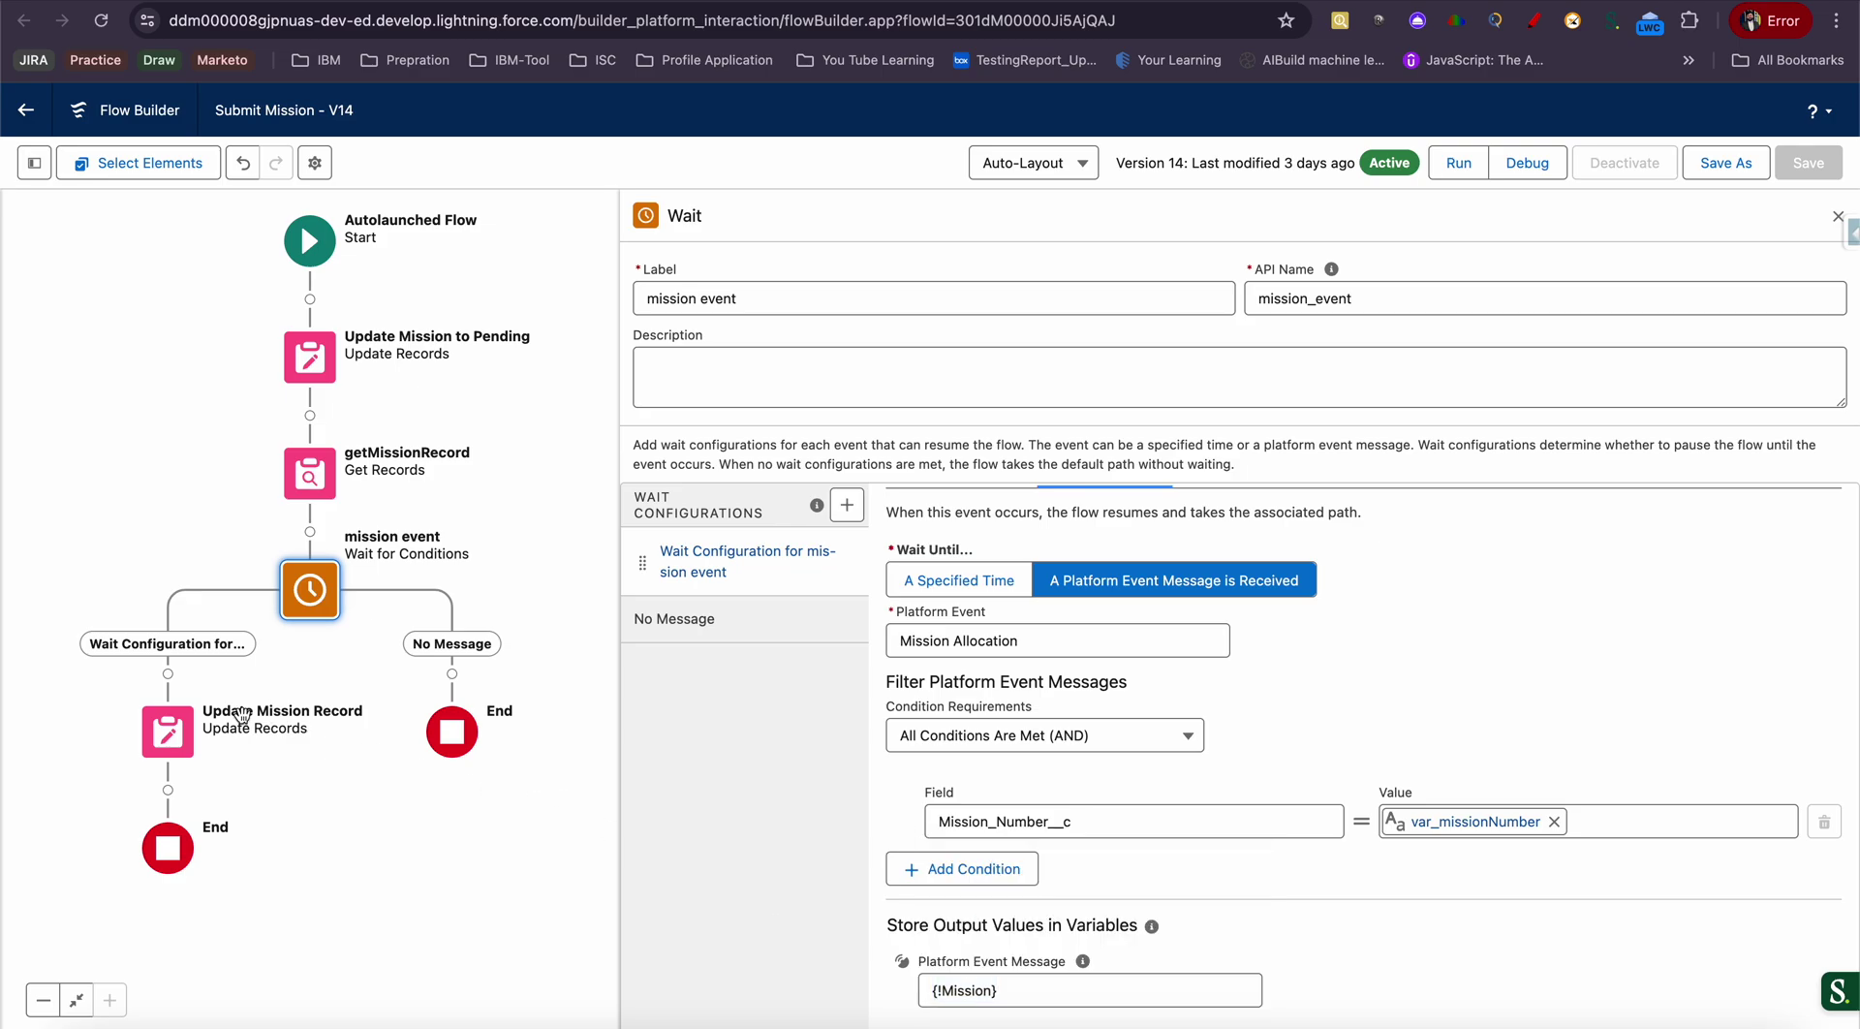
# Verify Update Mission Record sets Pilot__c to the event's Contact_Id__c and Status__c to Picked
pyautogui.click(167, 731)
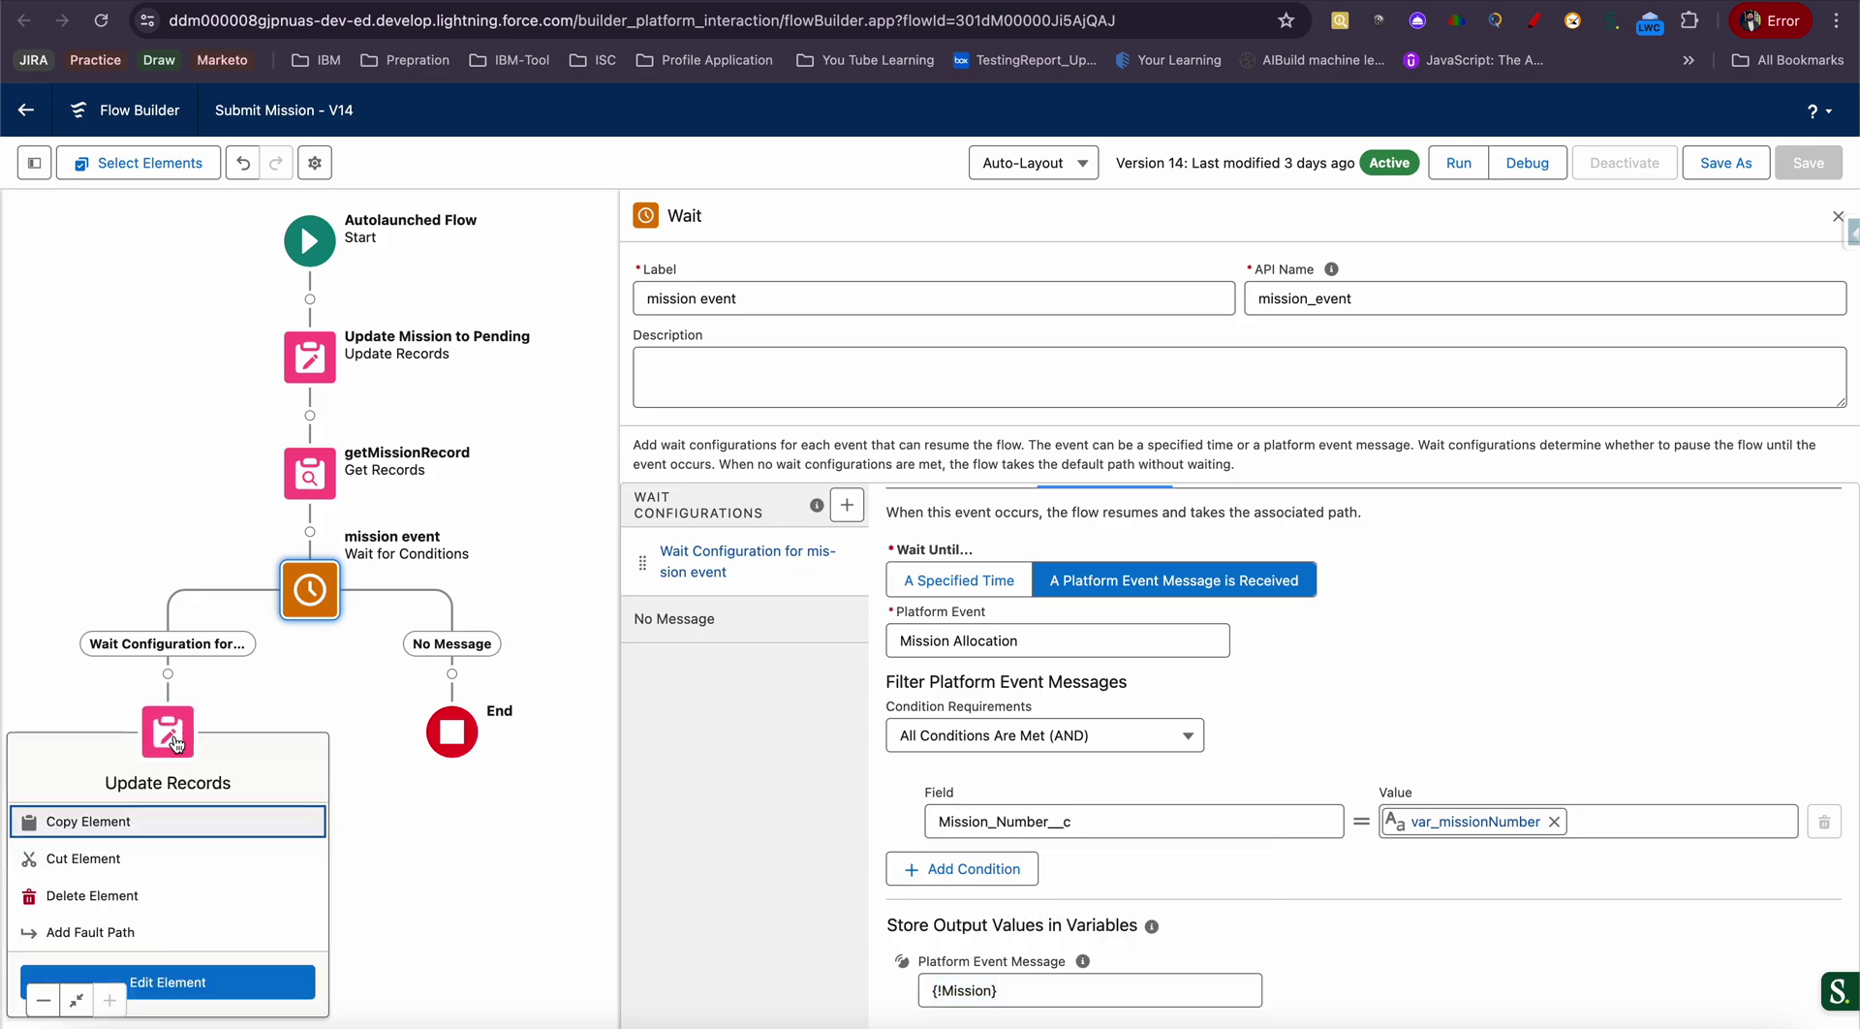
pyautogui.click(248, 982)
pyautogui.scroll(-2, 1032, 834)
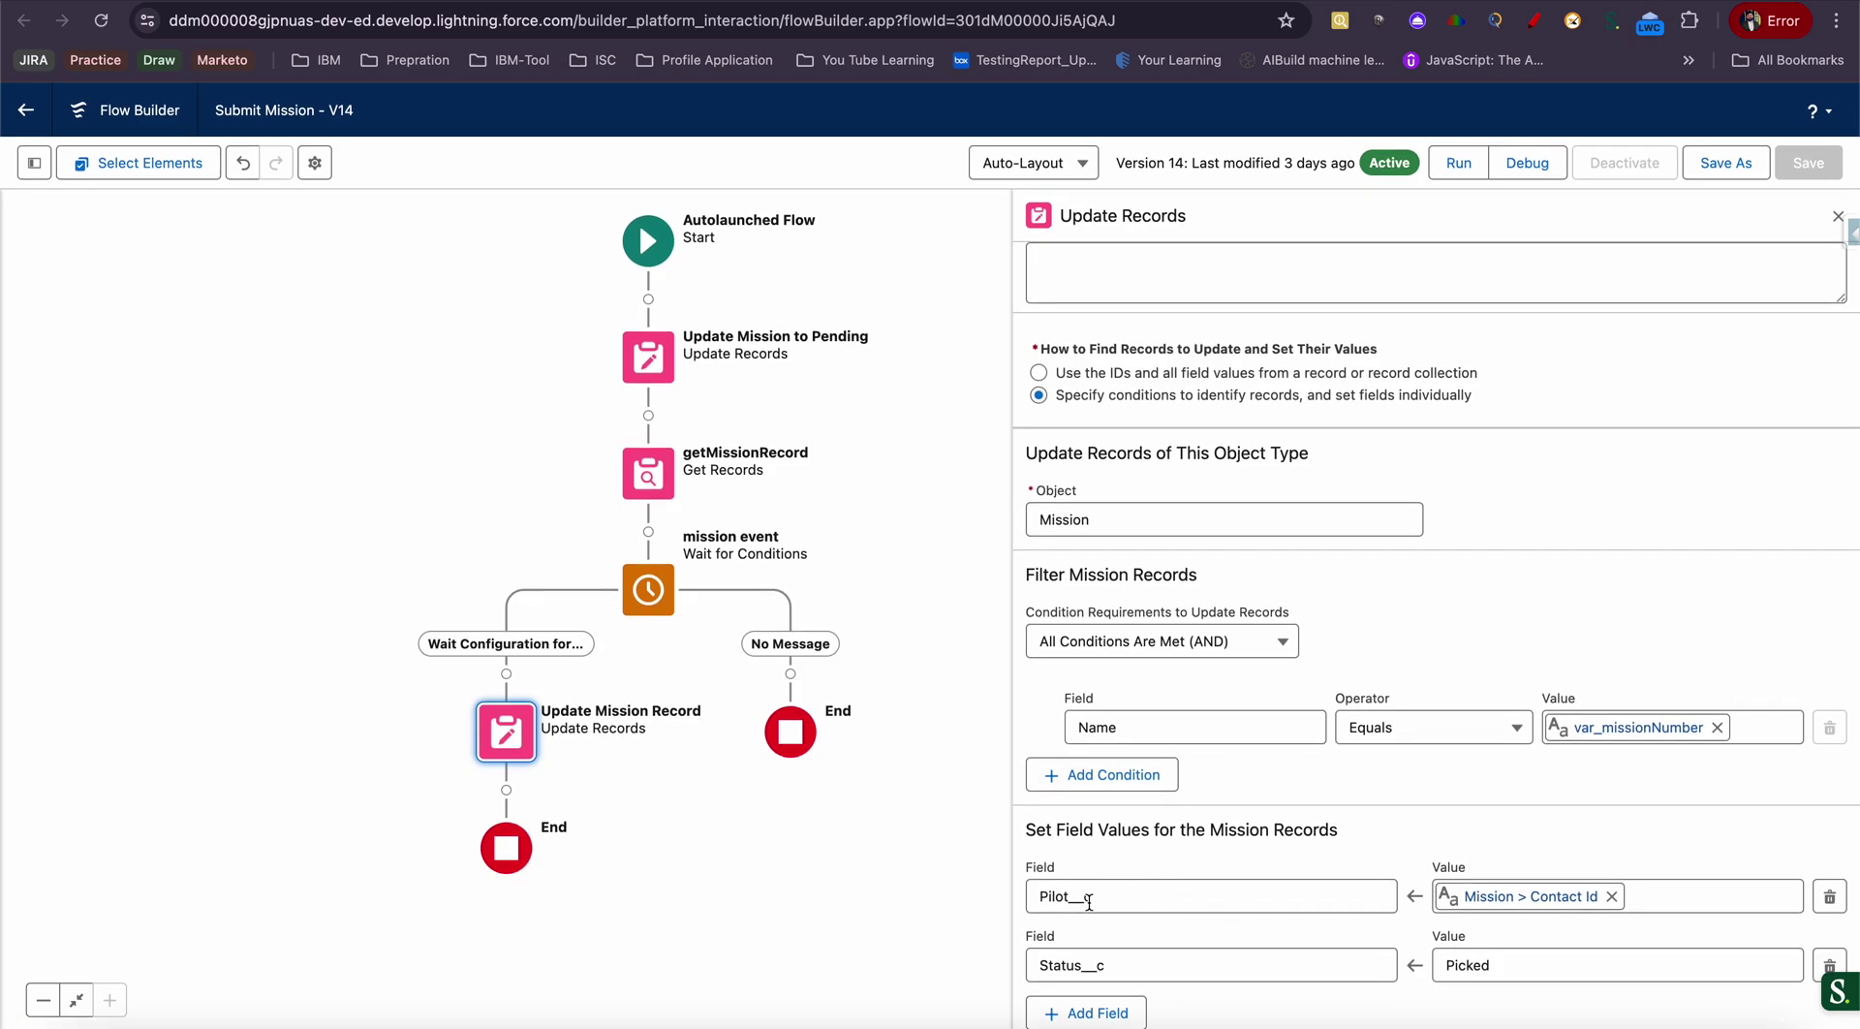
pyautogui.click(1145, 898)
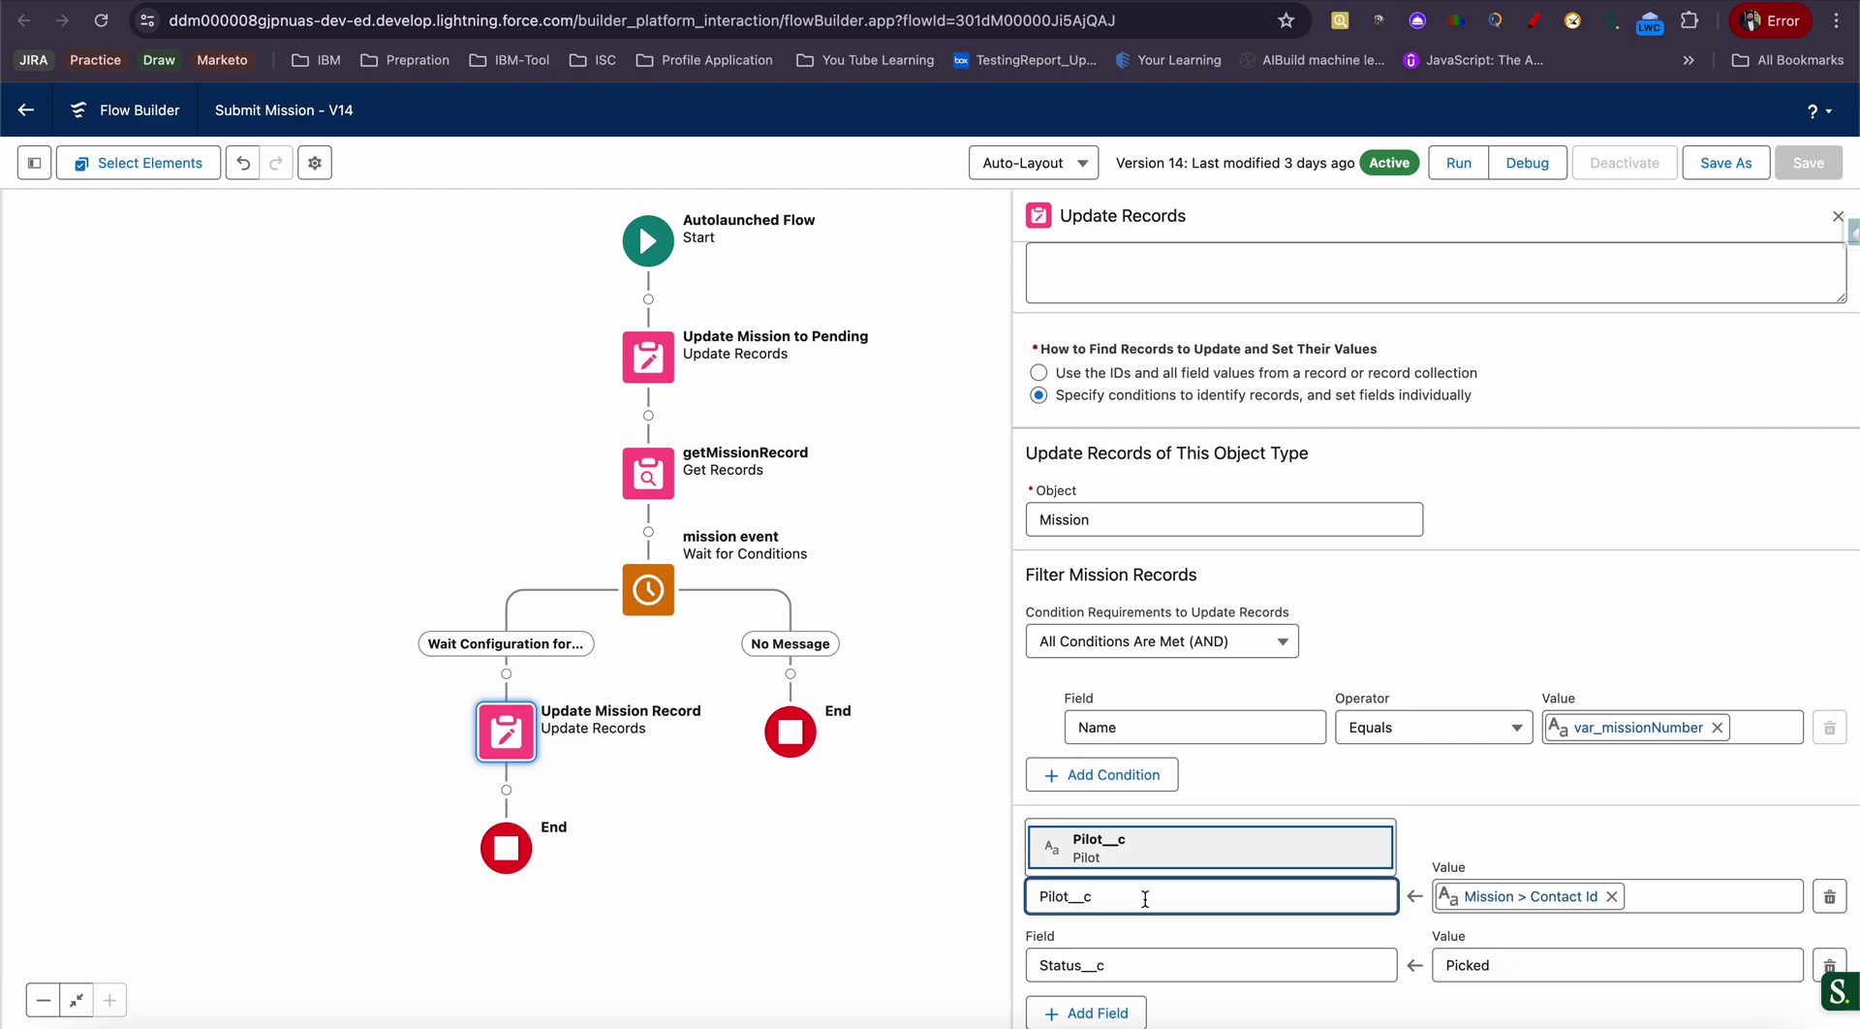
pyautogui.click(1521, 896)
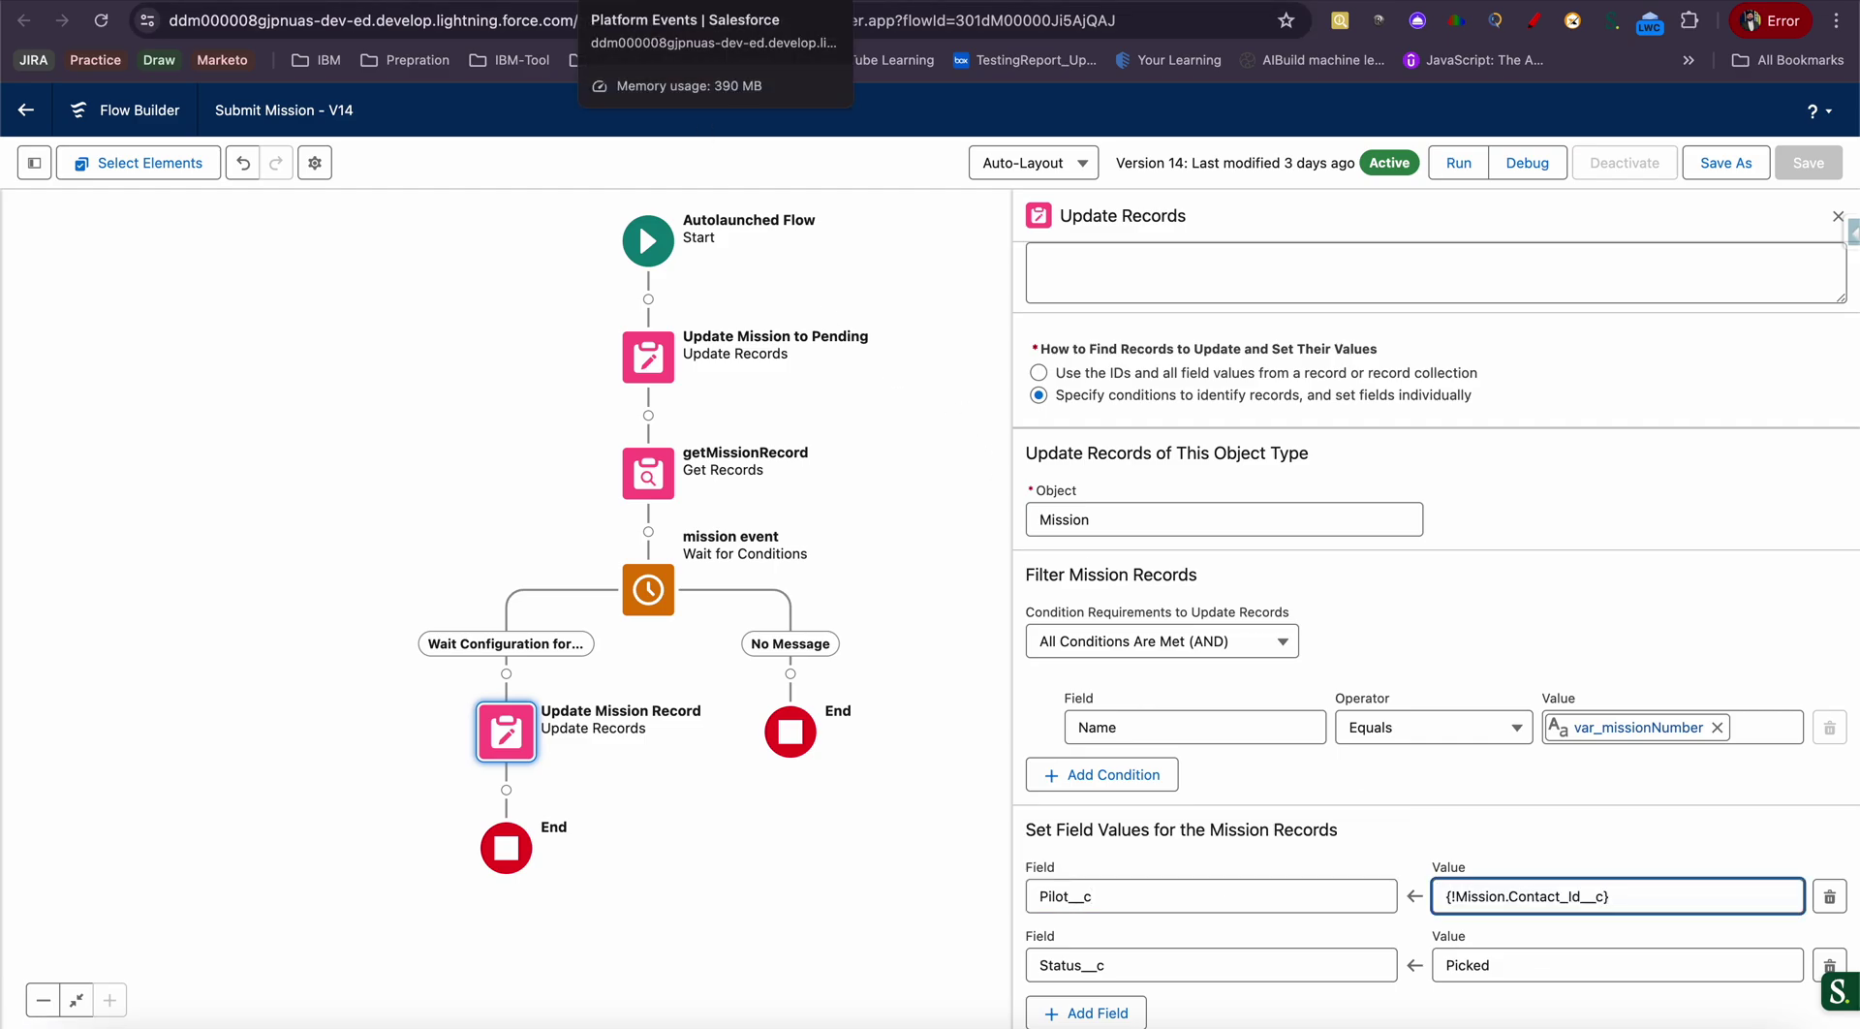
pyautogui.click(678, 1)
pyautogui.moveTo(384, 784); pyautogui.dragTo(686, 781)
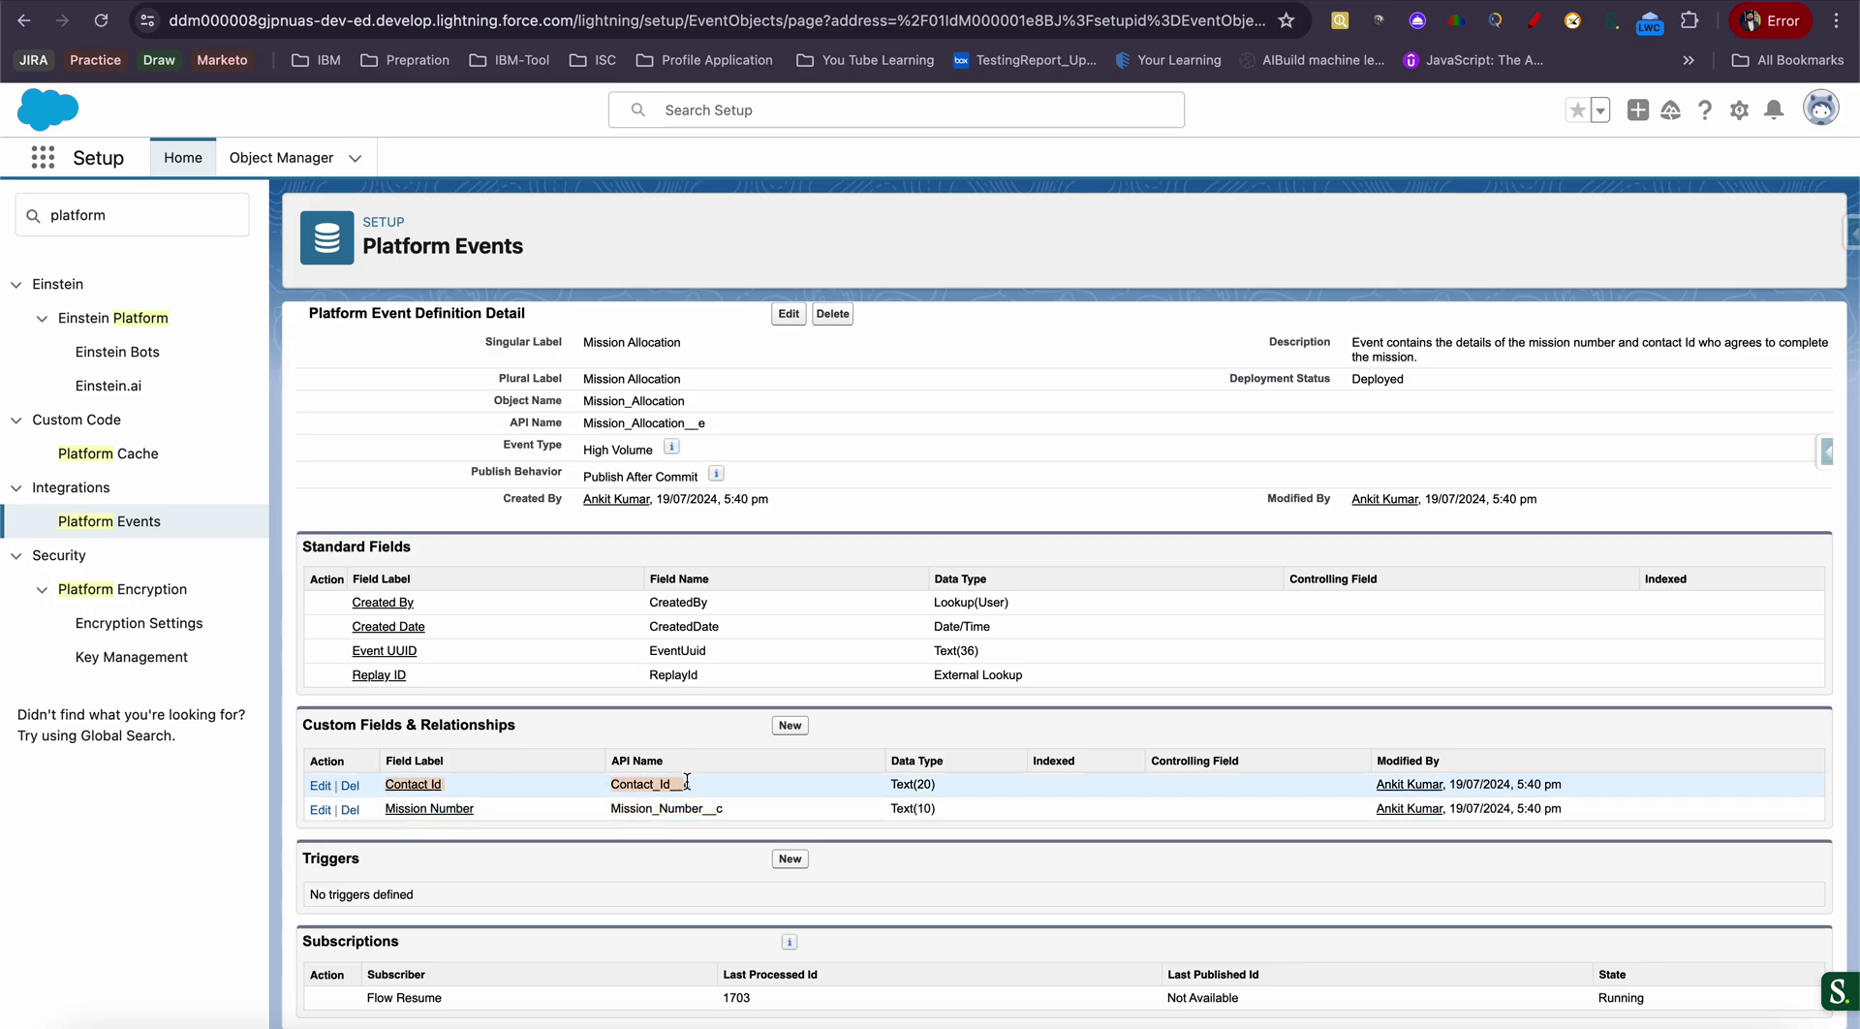
pyautogui.press('super+alt+Left')
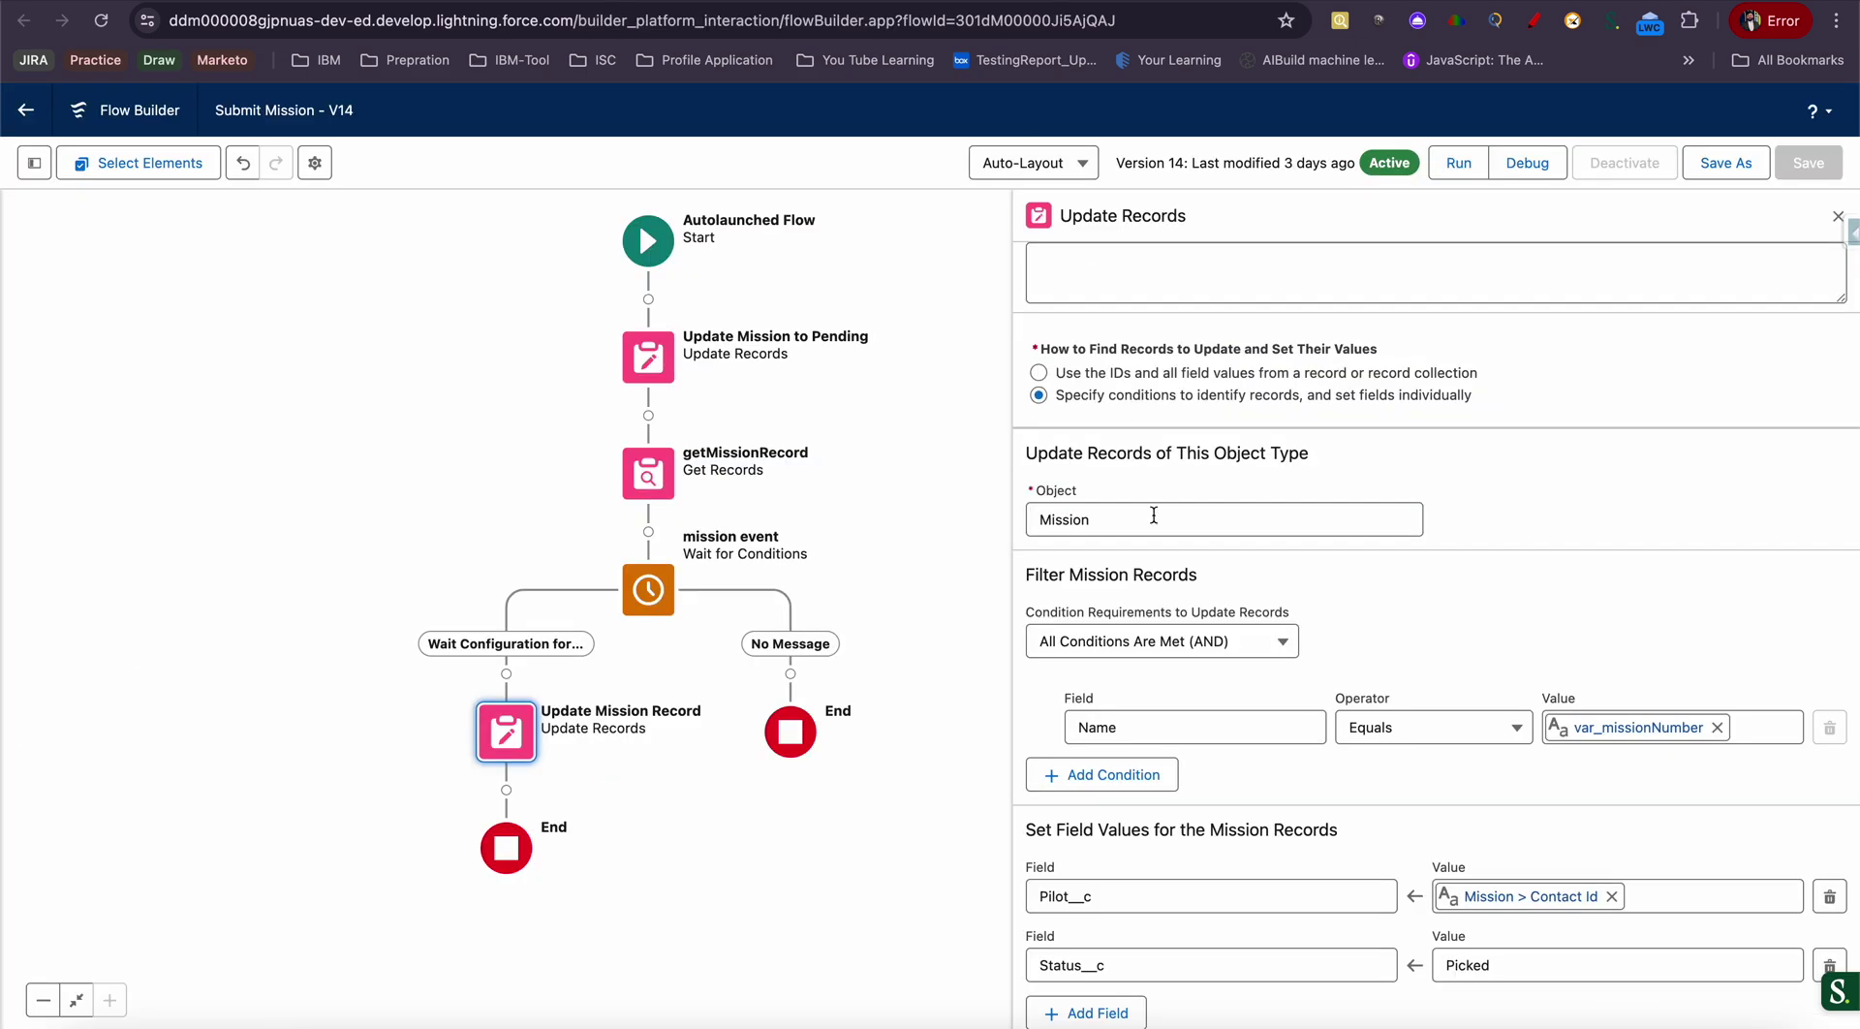
pyautogui.click(1191, 966)
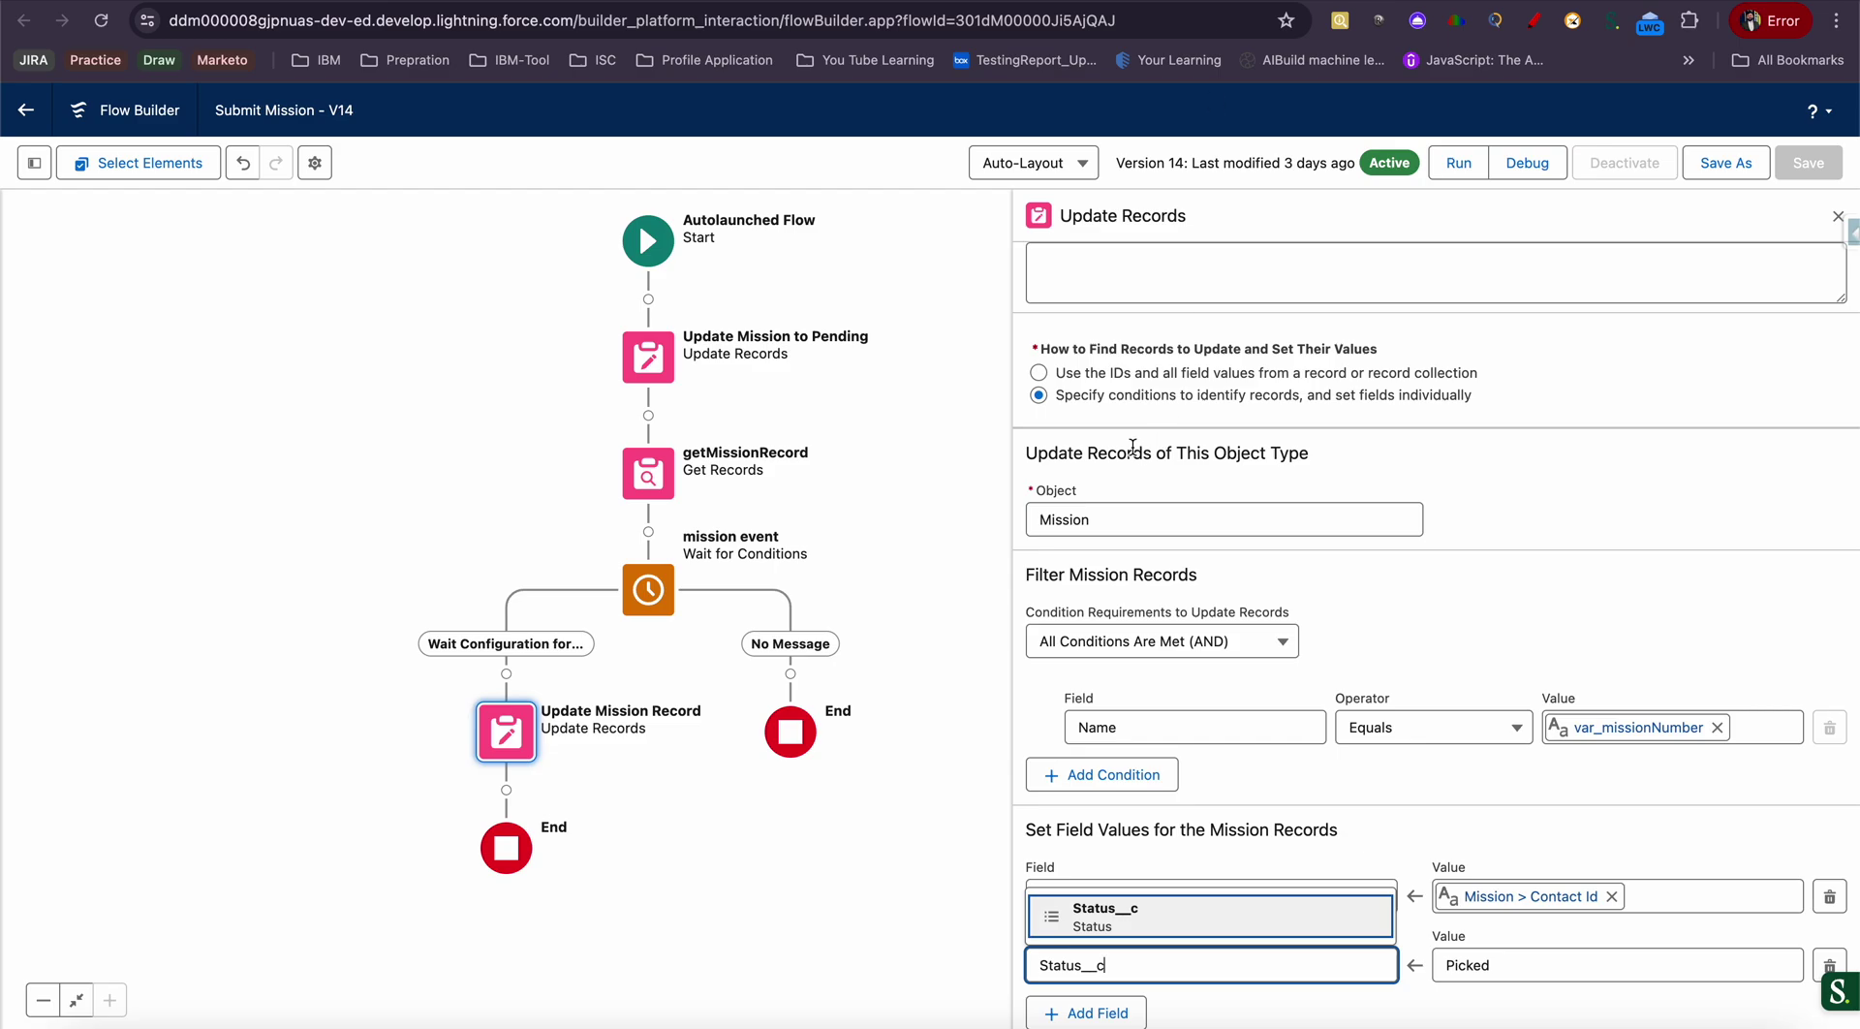
# Reopen the 'mission event' Wait element's Resume Event settings
pyautogui.click(647, 590)
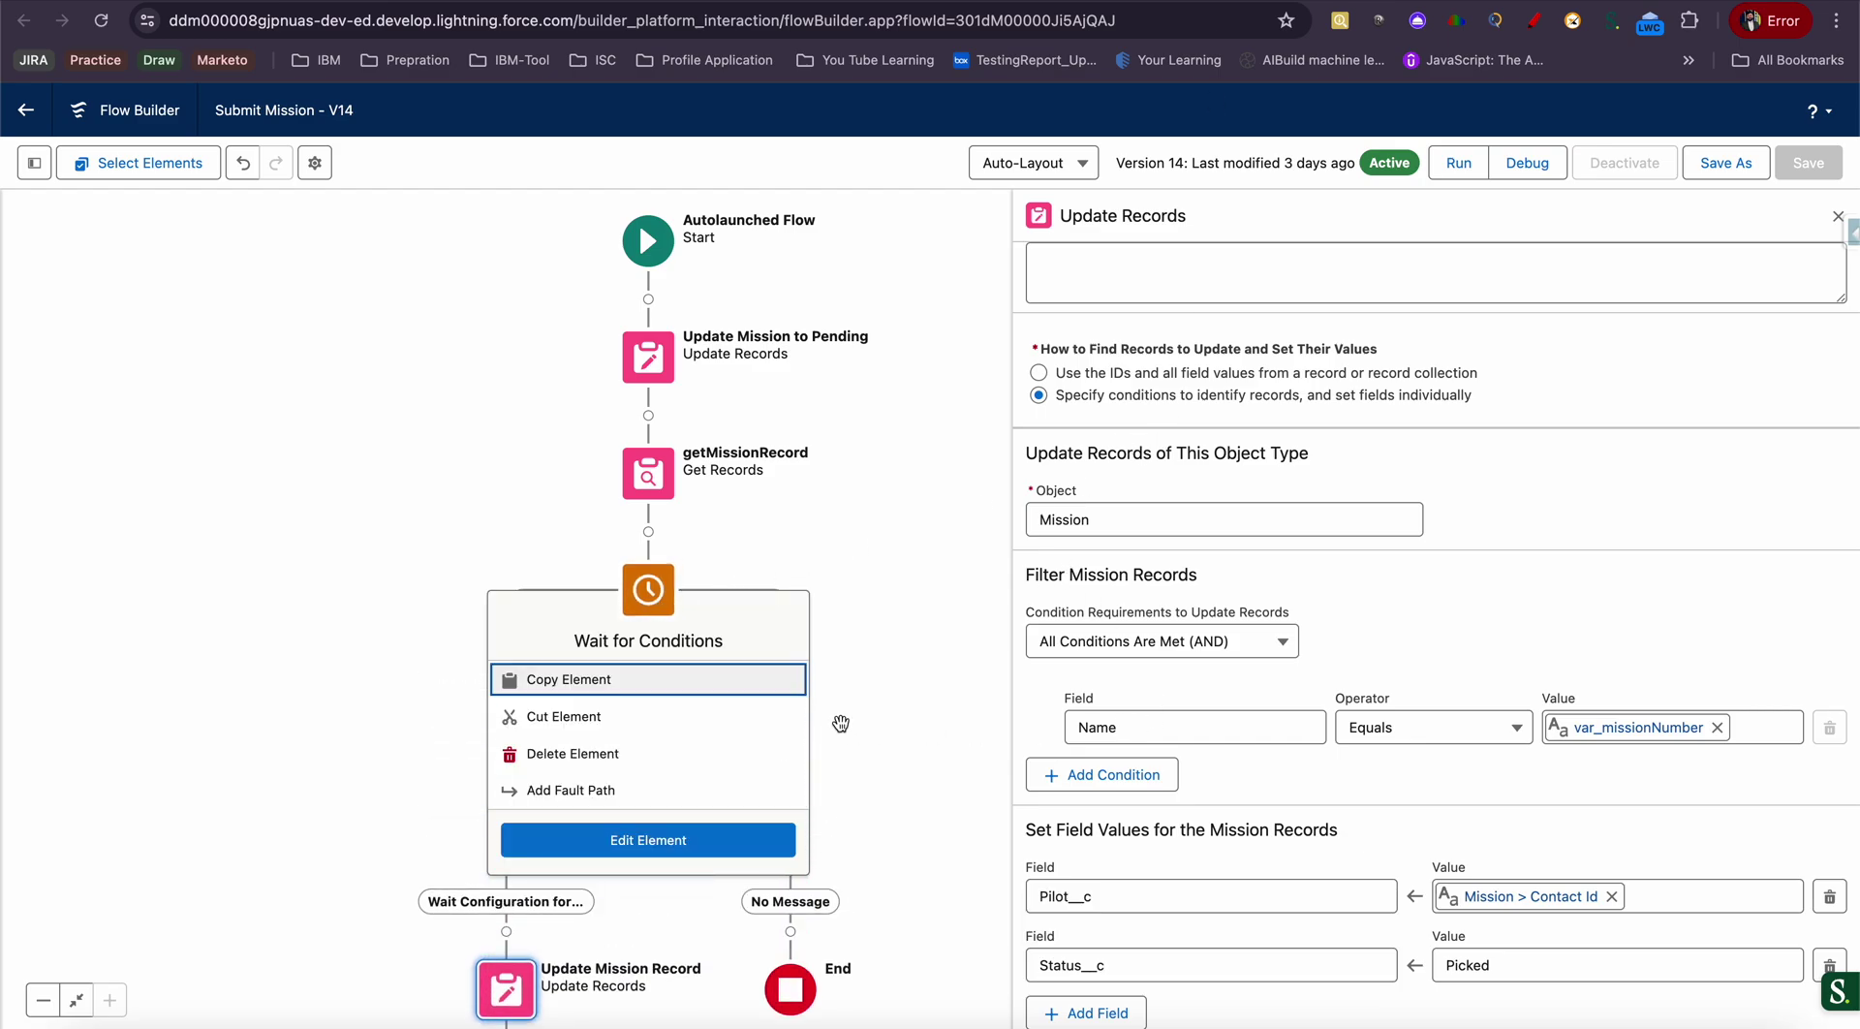
pyautogui.click(712, 843)
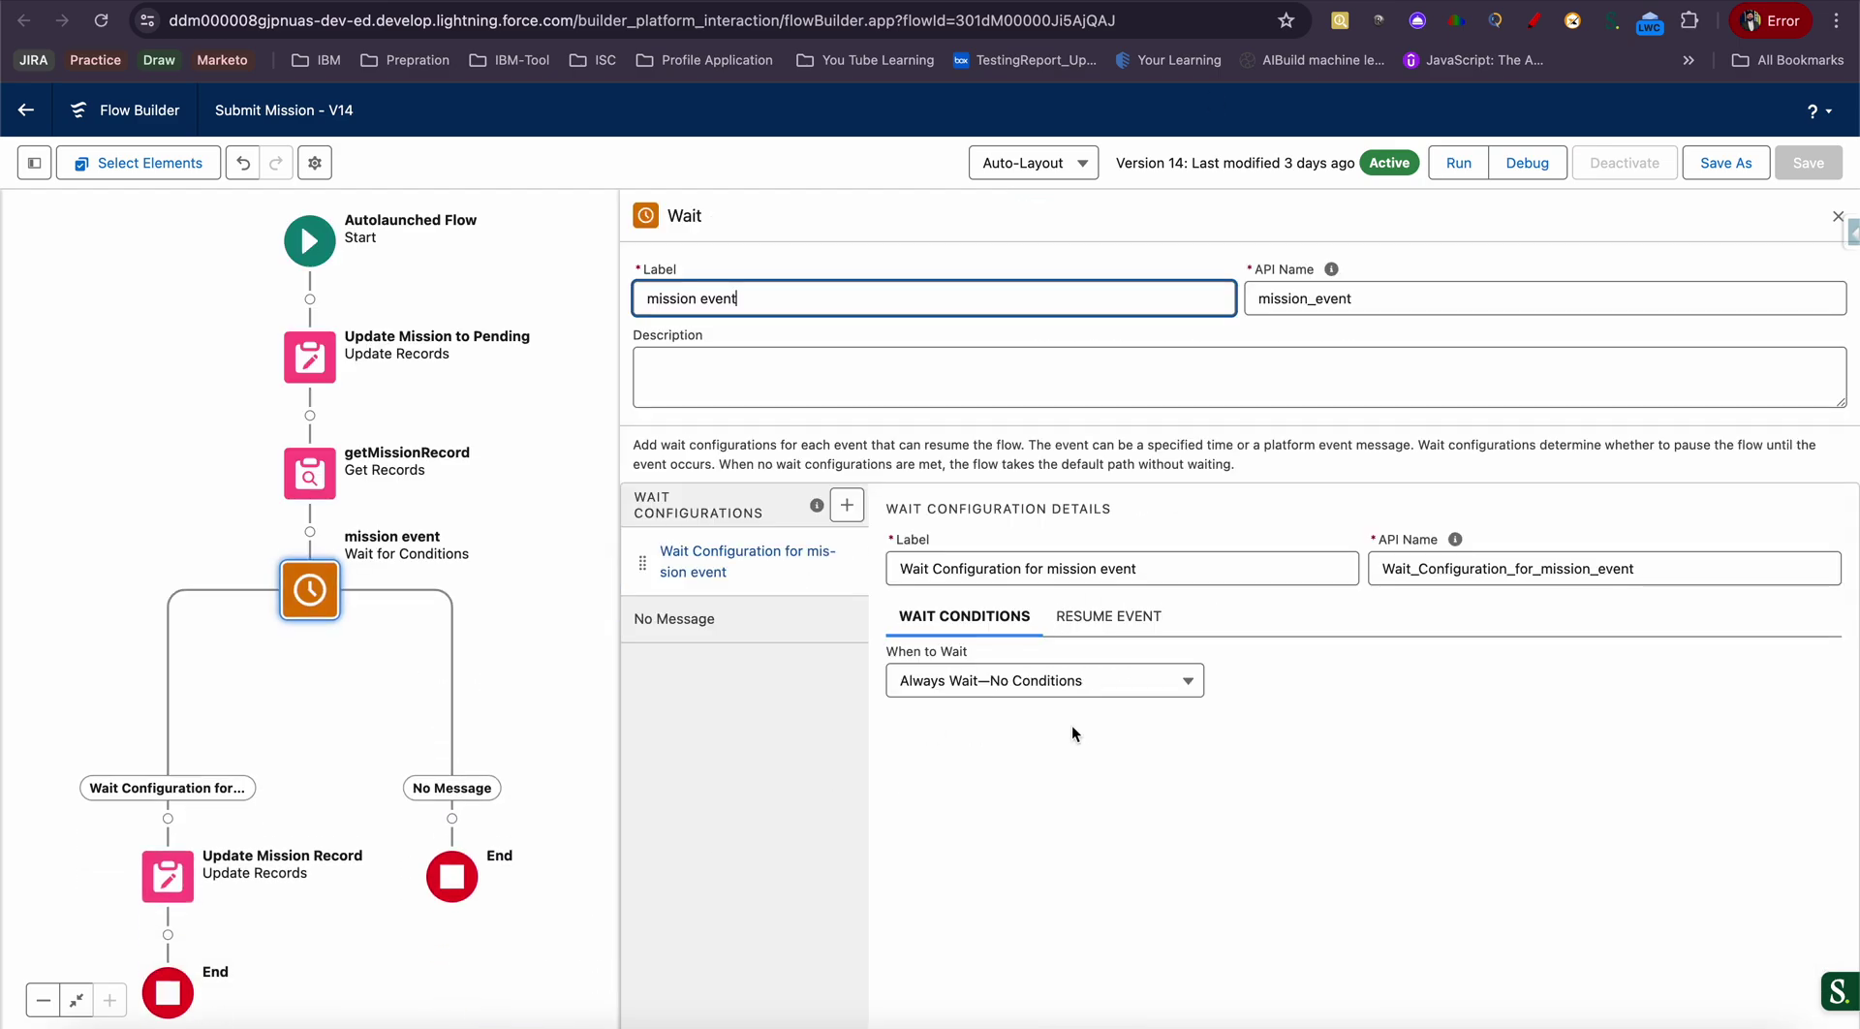
pyautogui.click(1106, 620)
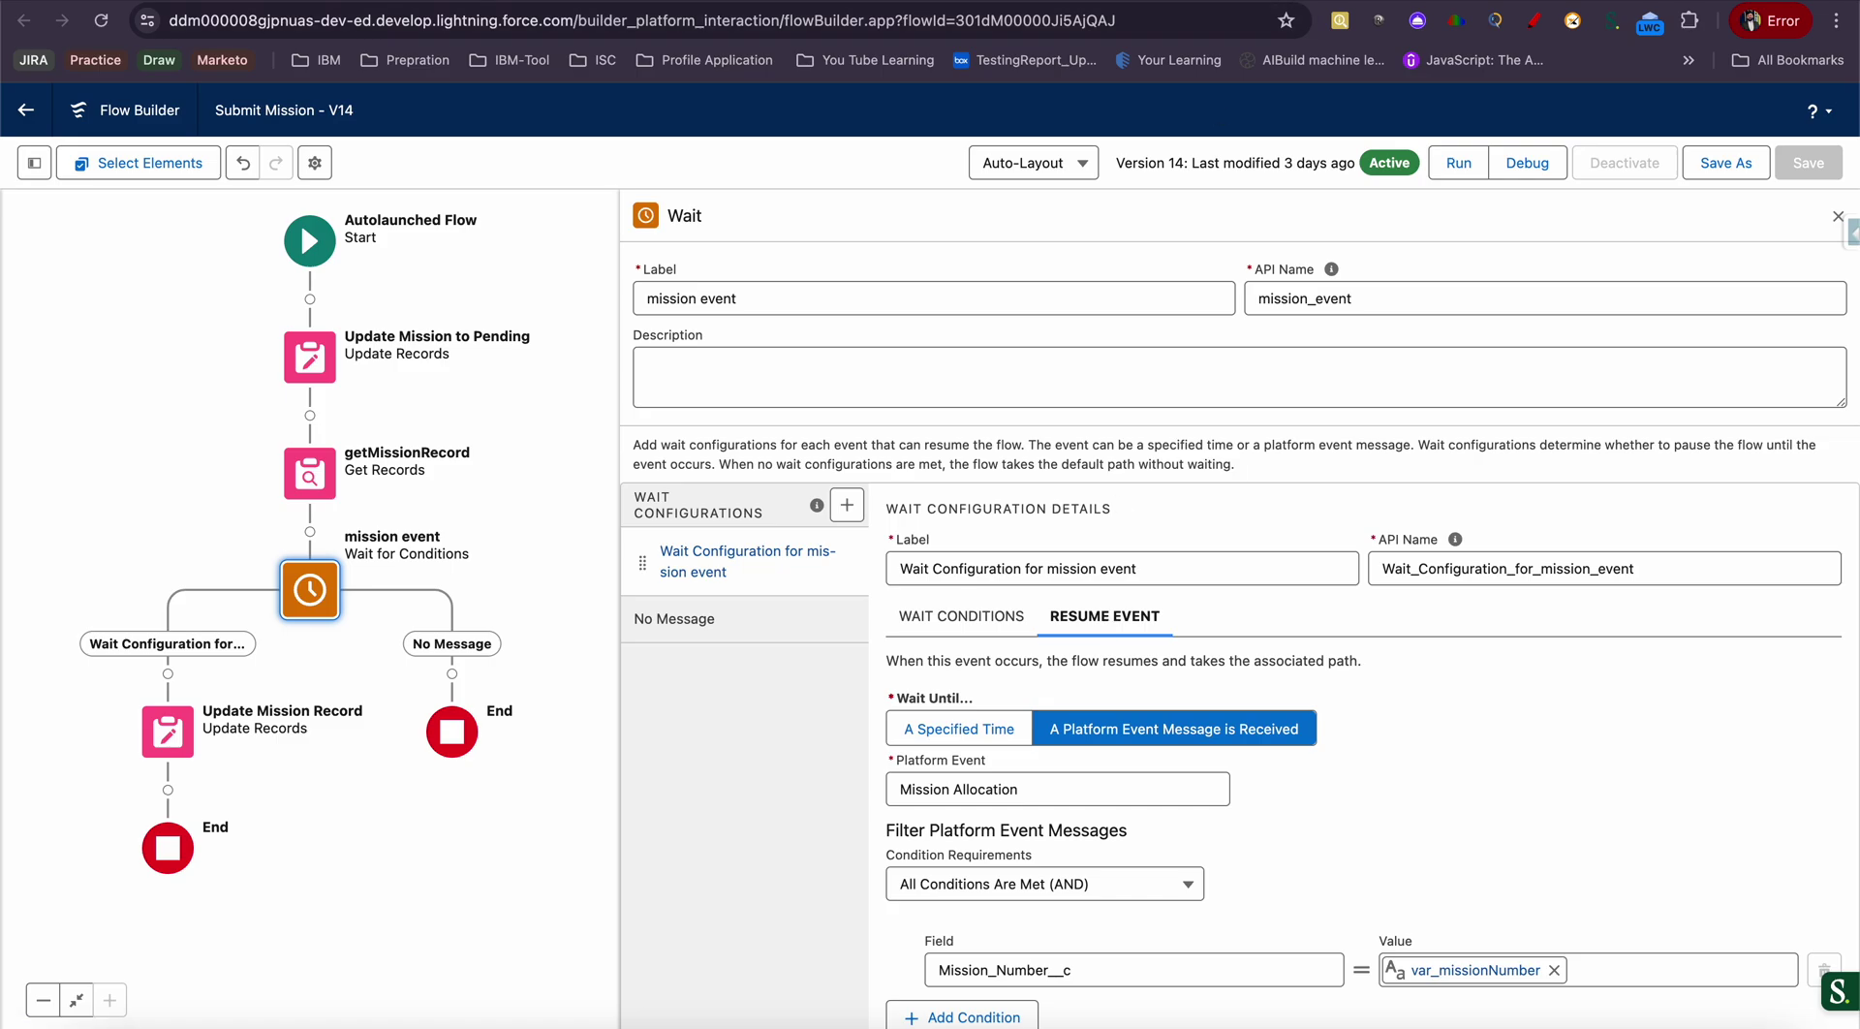